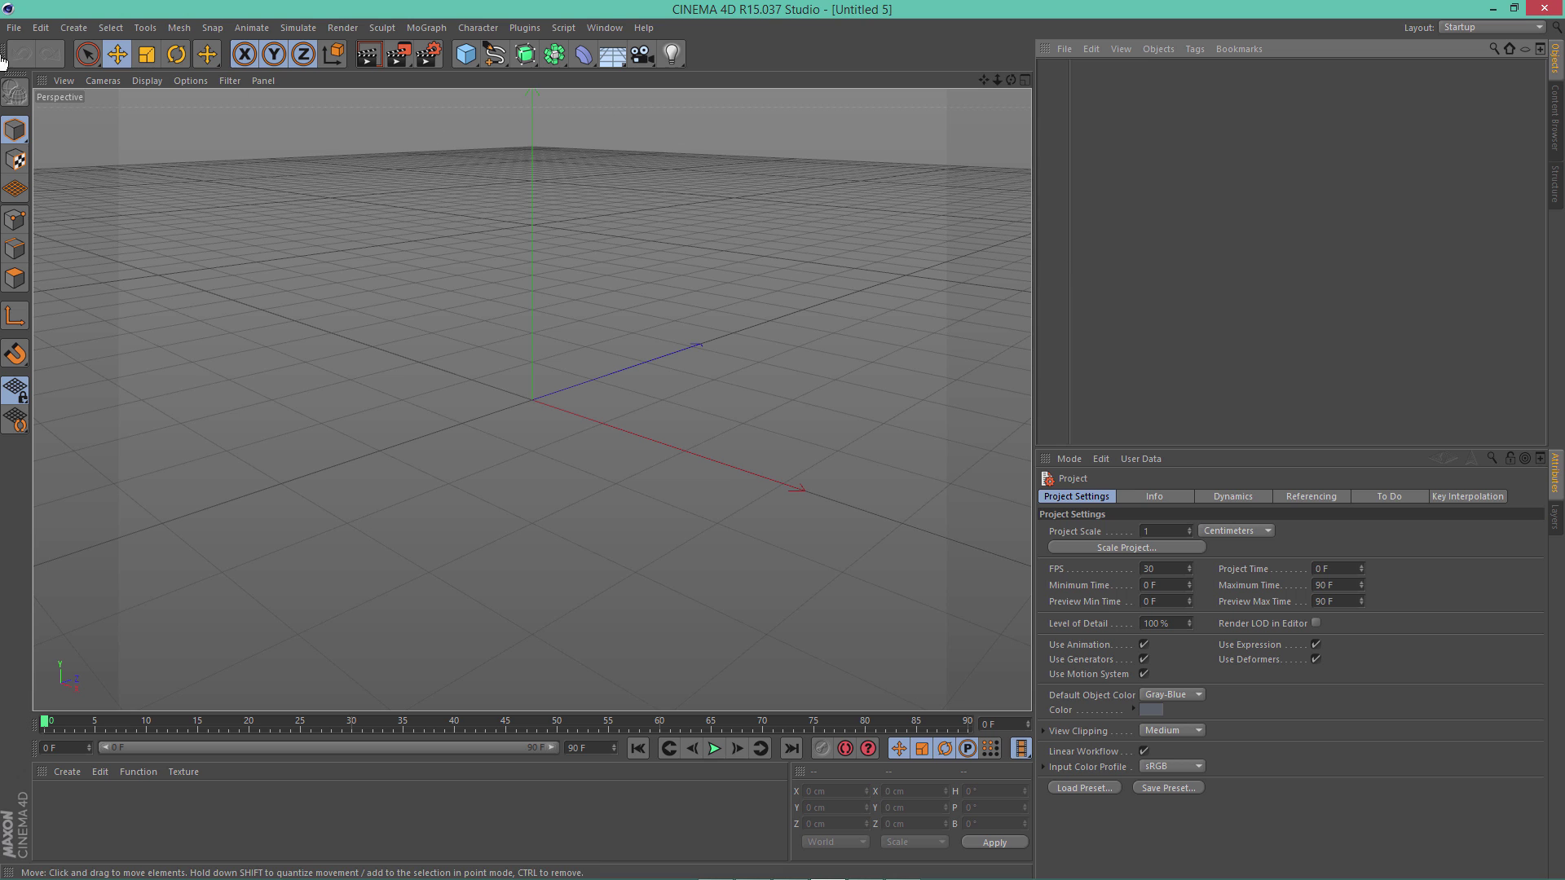
Start a new project (Untitled 6) and switch its Project Scale unit from Centimeters to Millimeters
click(14, 27)
click(29, 52)
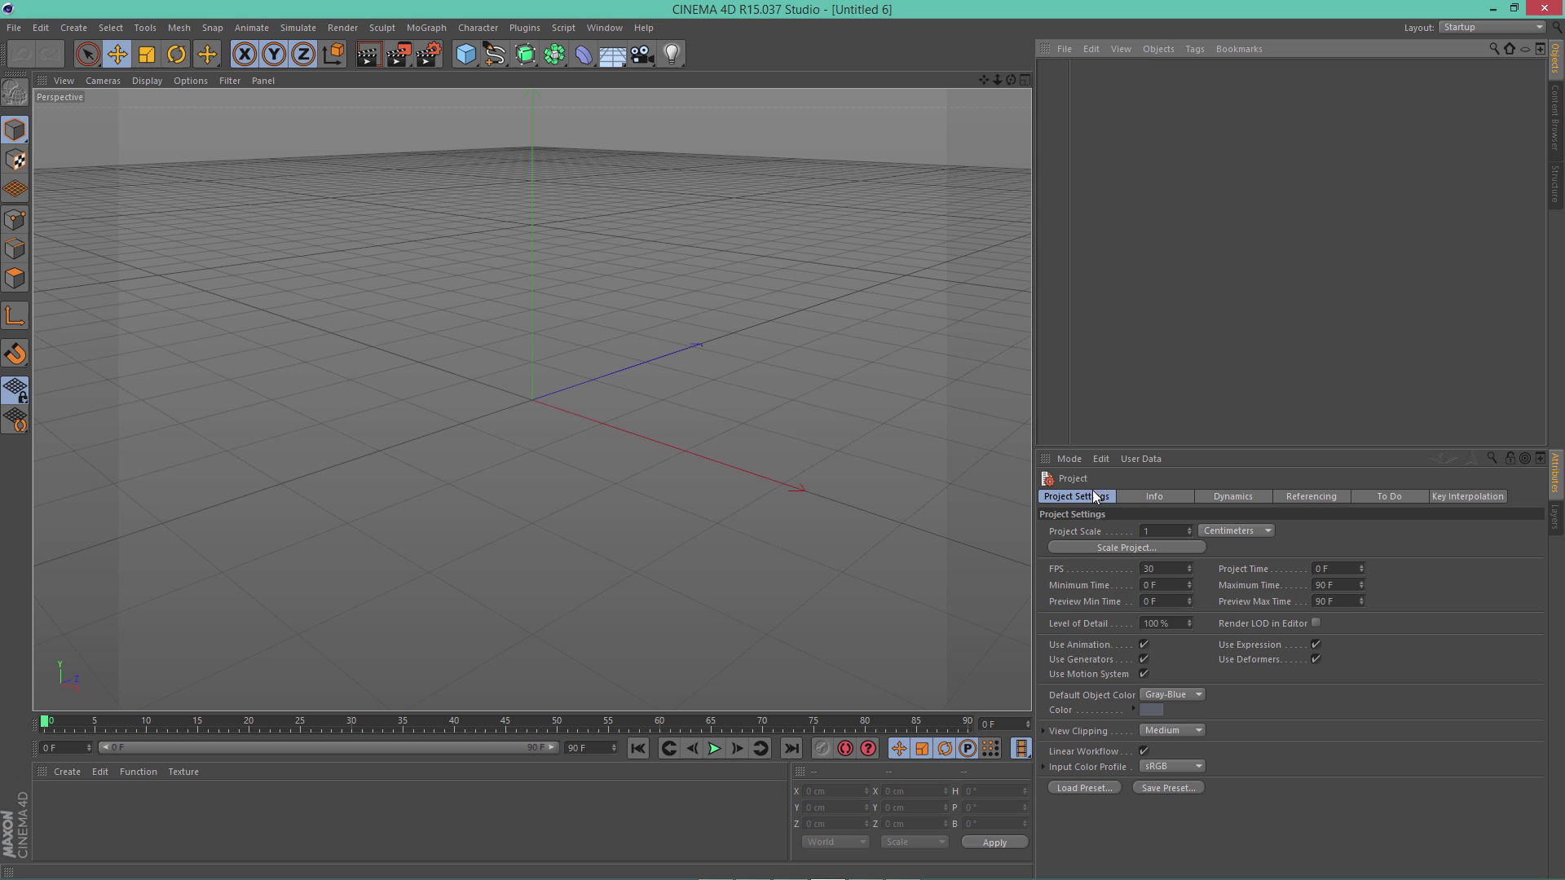
click(1211, 533)
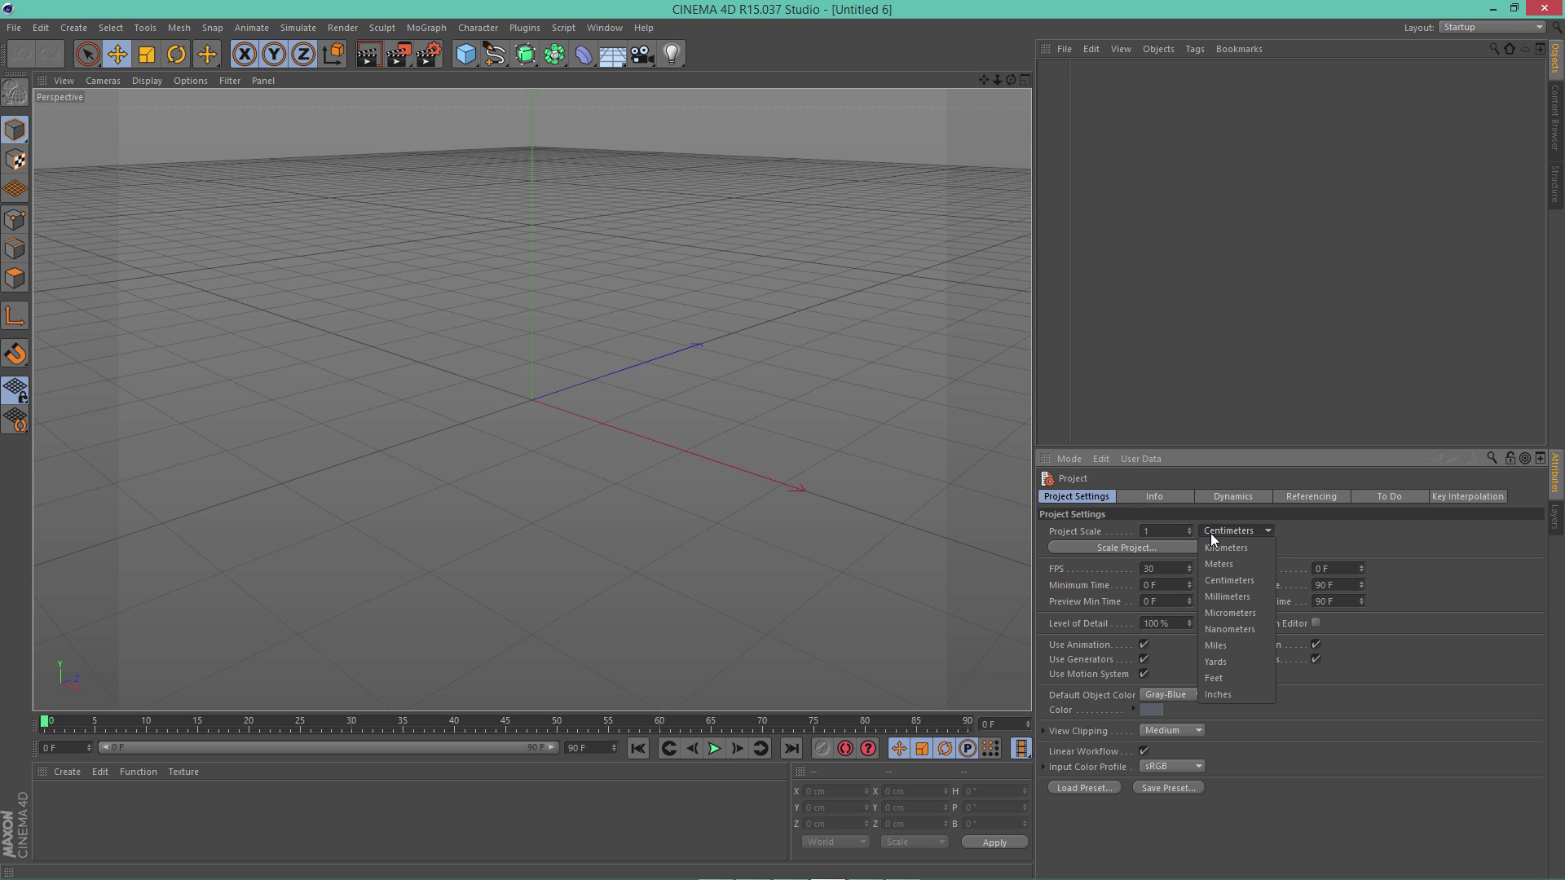
click(1242, 597)
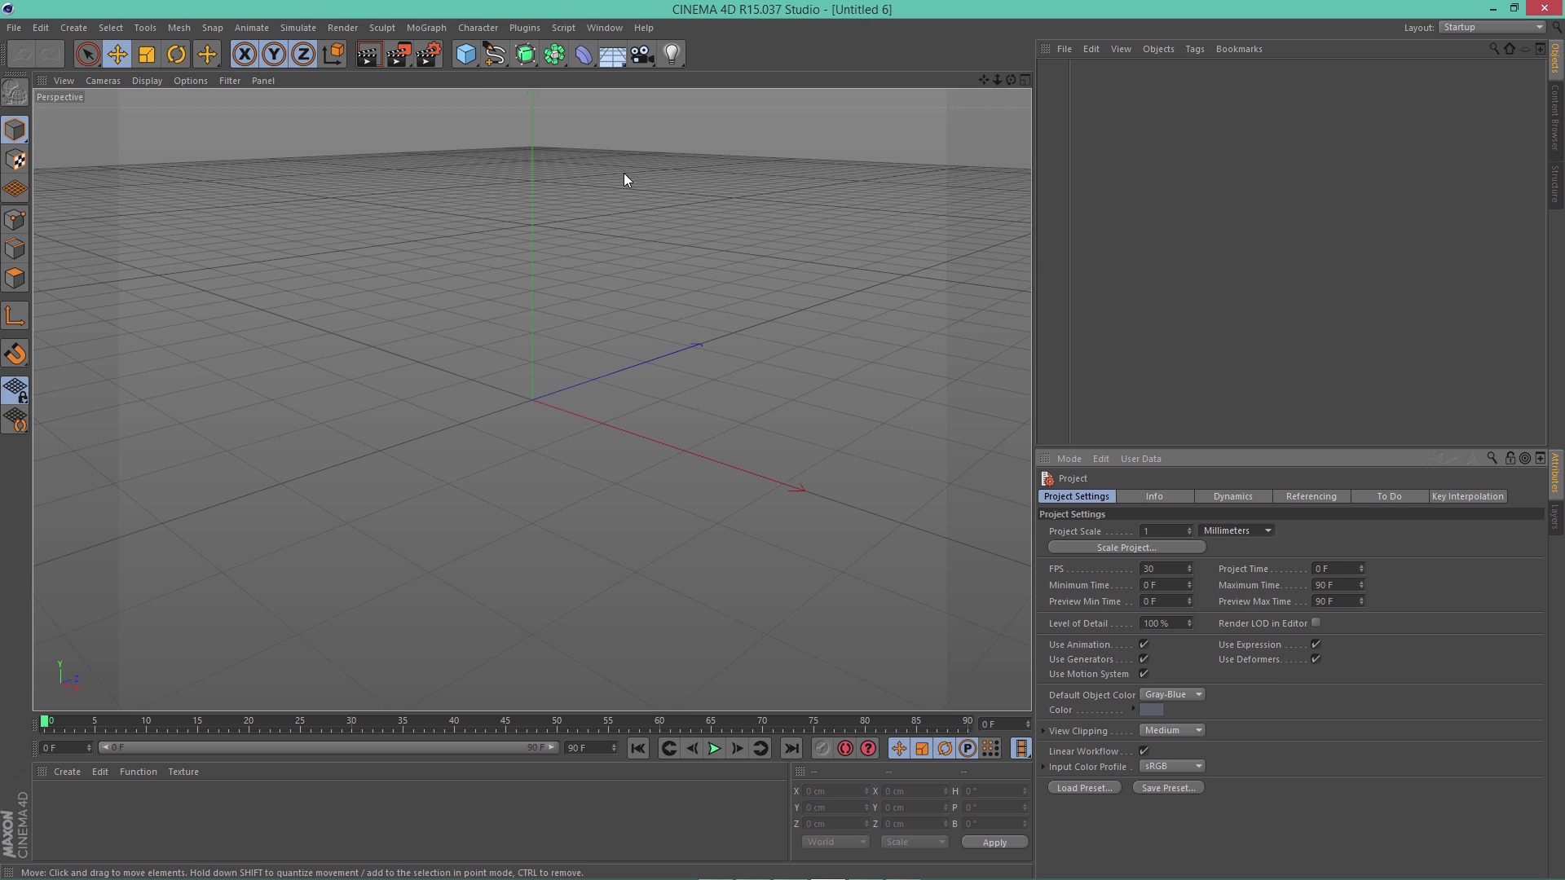
Add a cube sized 200 × 150 × 150 cm
click(466, 56)
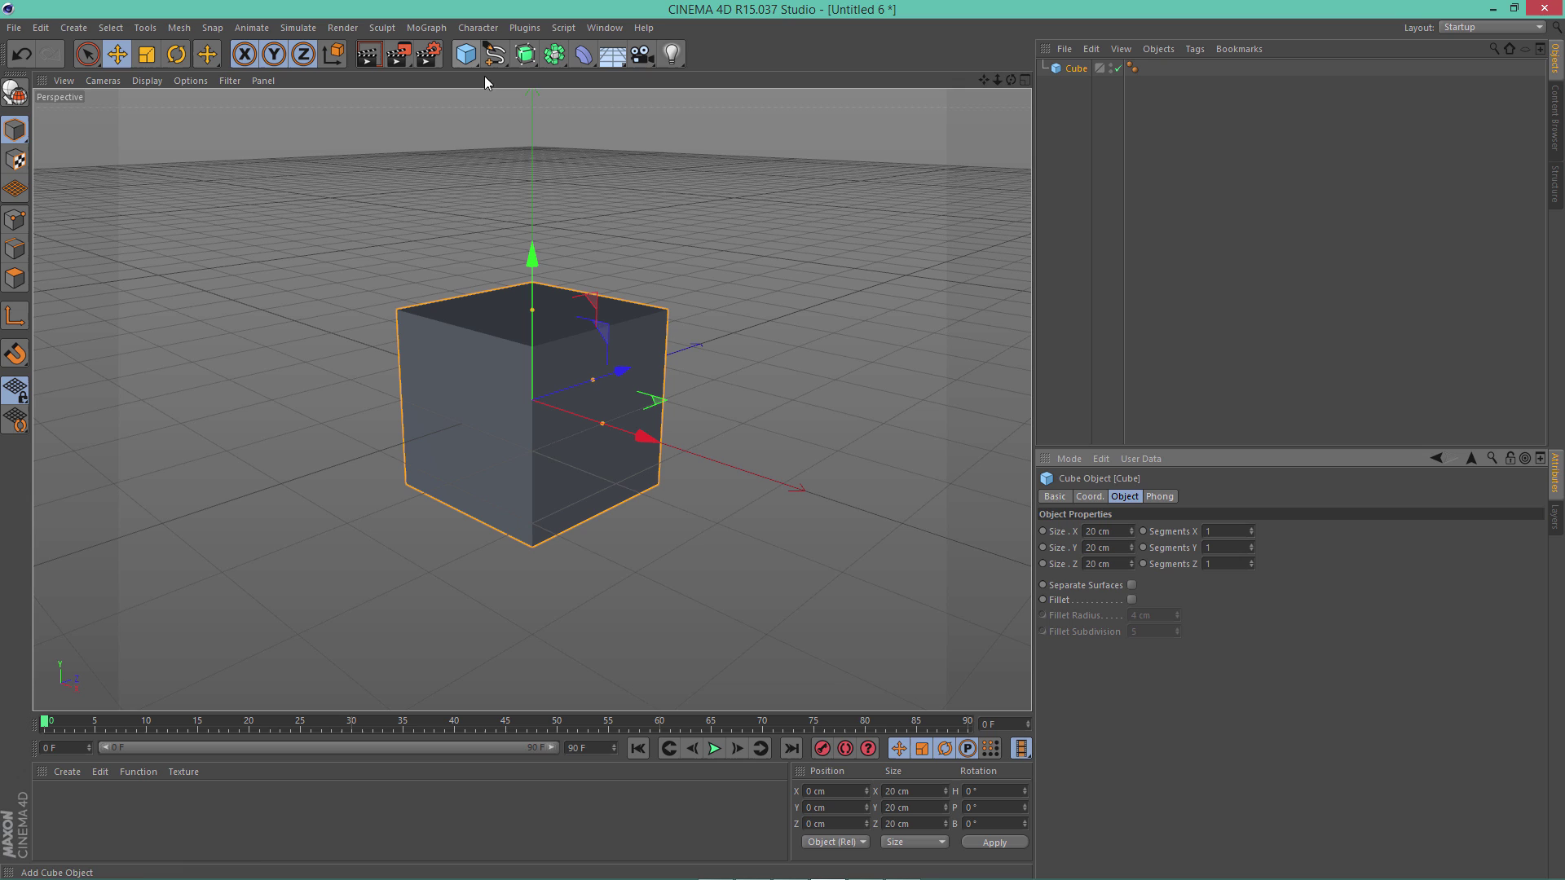
click(1097, 531)
text(200 cm)
click(1100, 547)
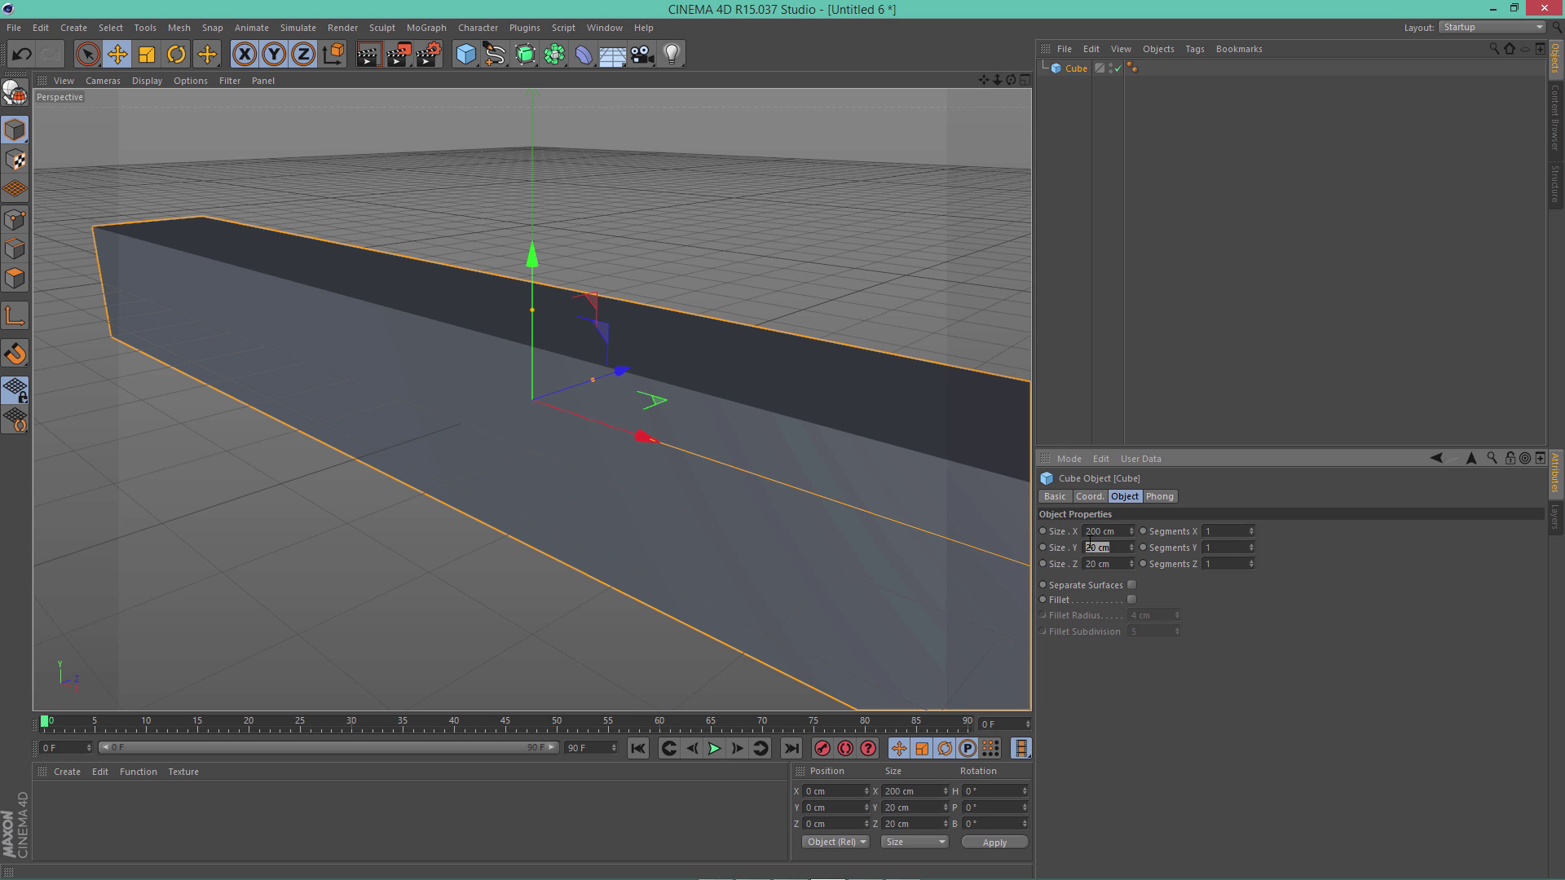
text(5.5m)
key(Return)
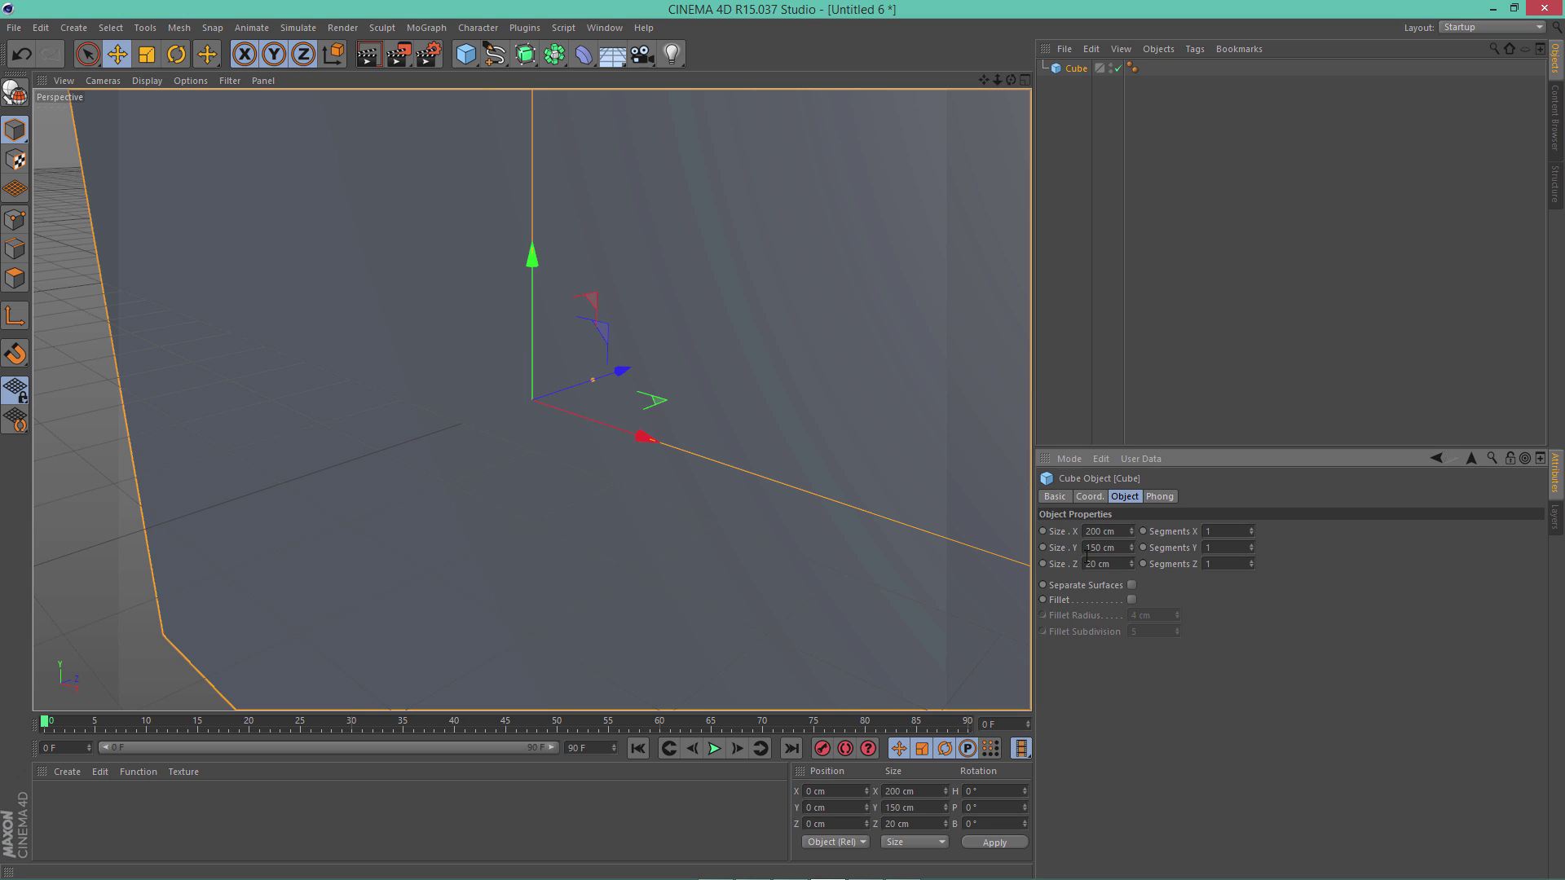
double_click(1088, 563)
text(150)
key(Return)
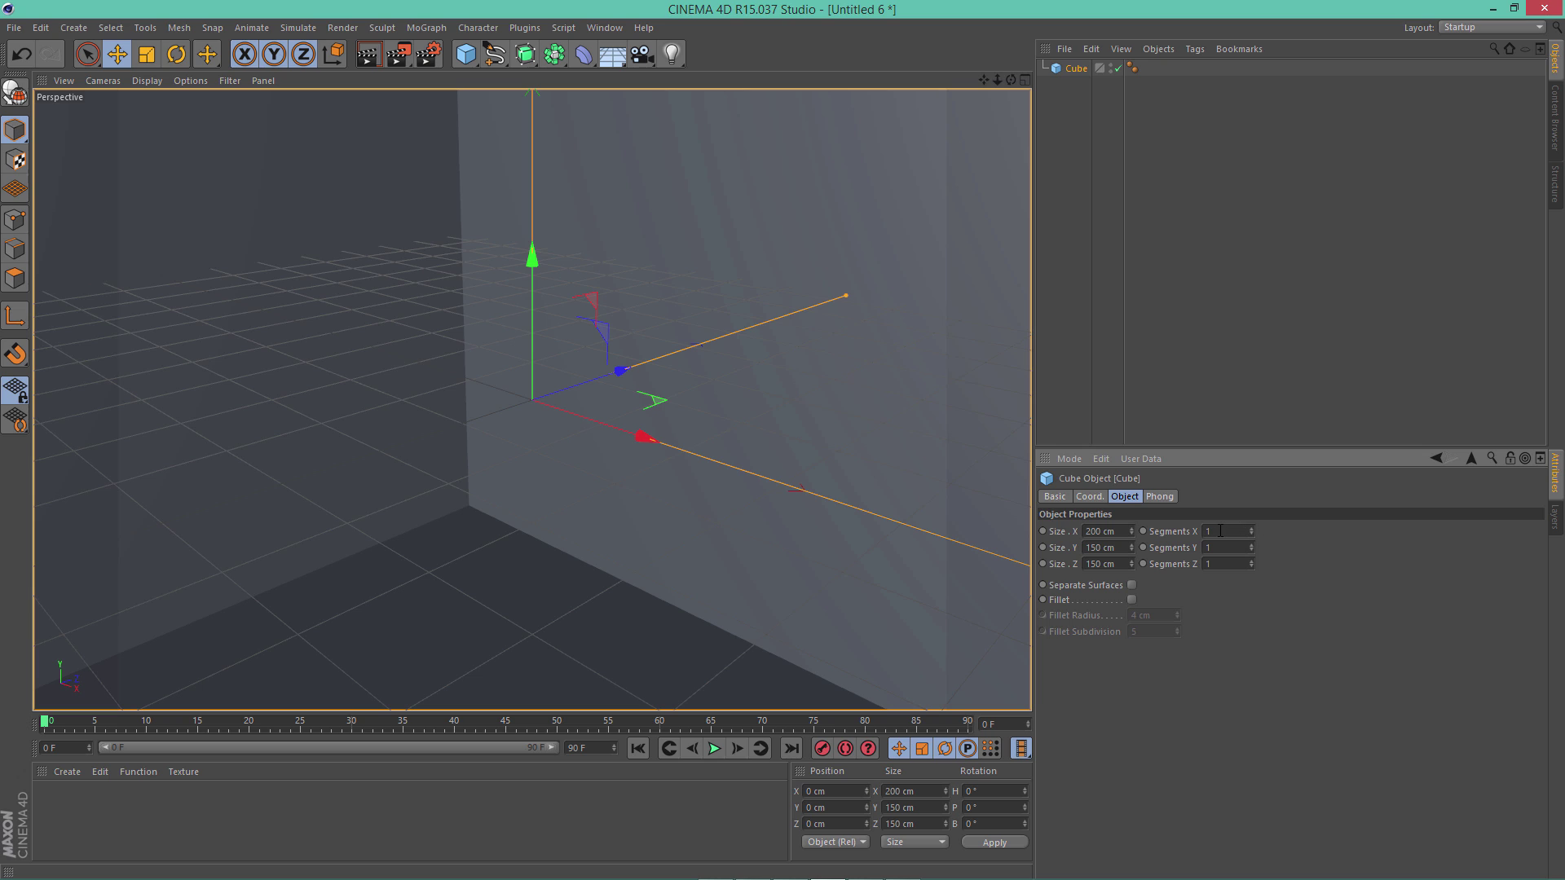
Give the cube 4/3/3 segments, frame it, and make it editable with C
text(4)
key(Return)
double_click(1219, 548)
text(3)
key(Tab)
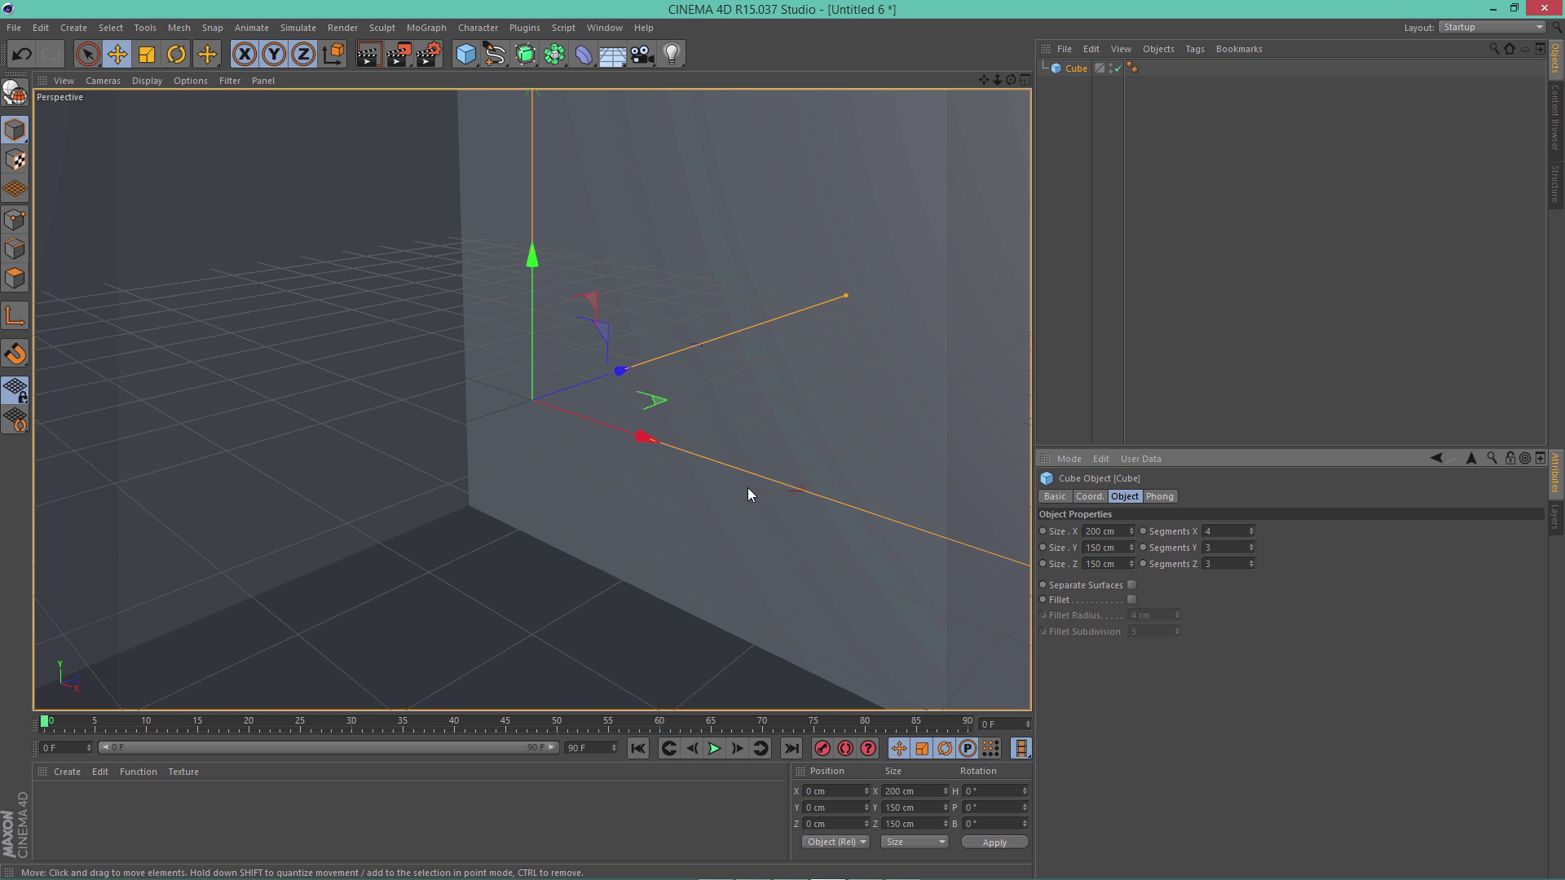
key(h)
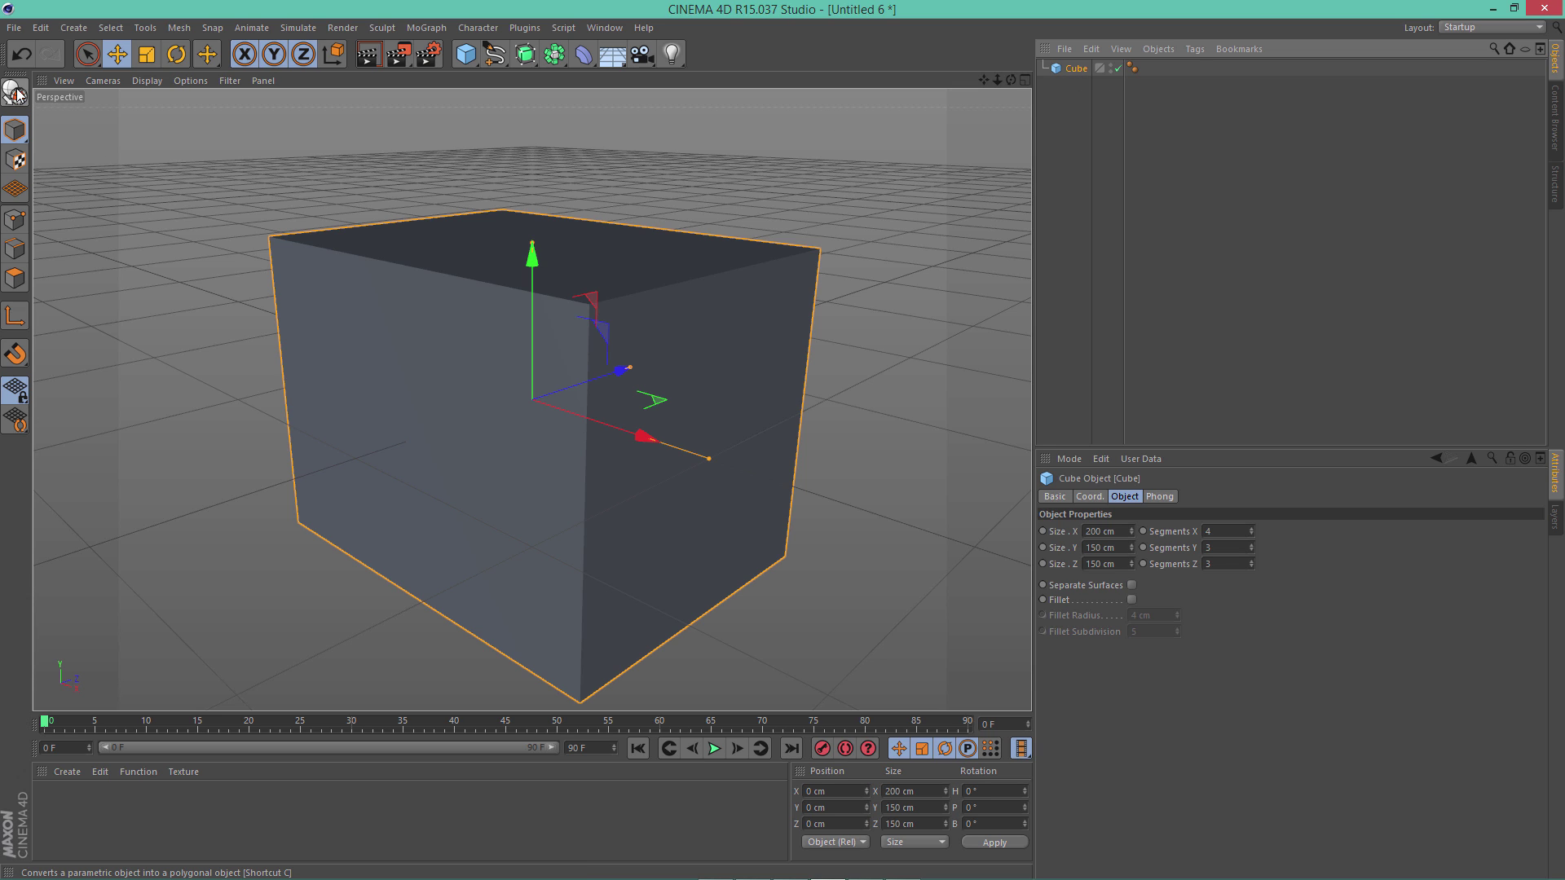
key(c)
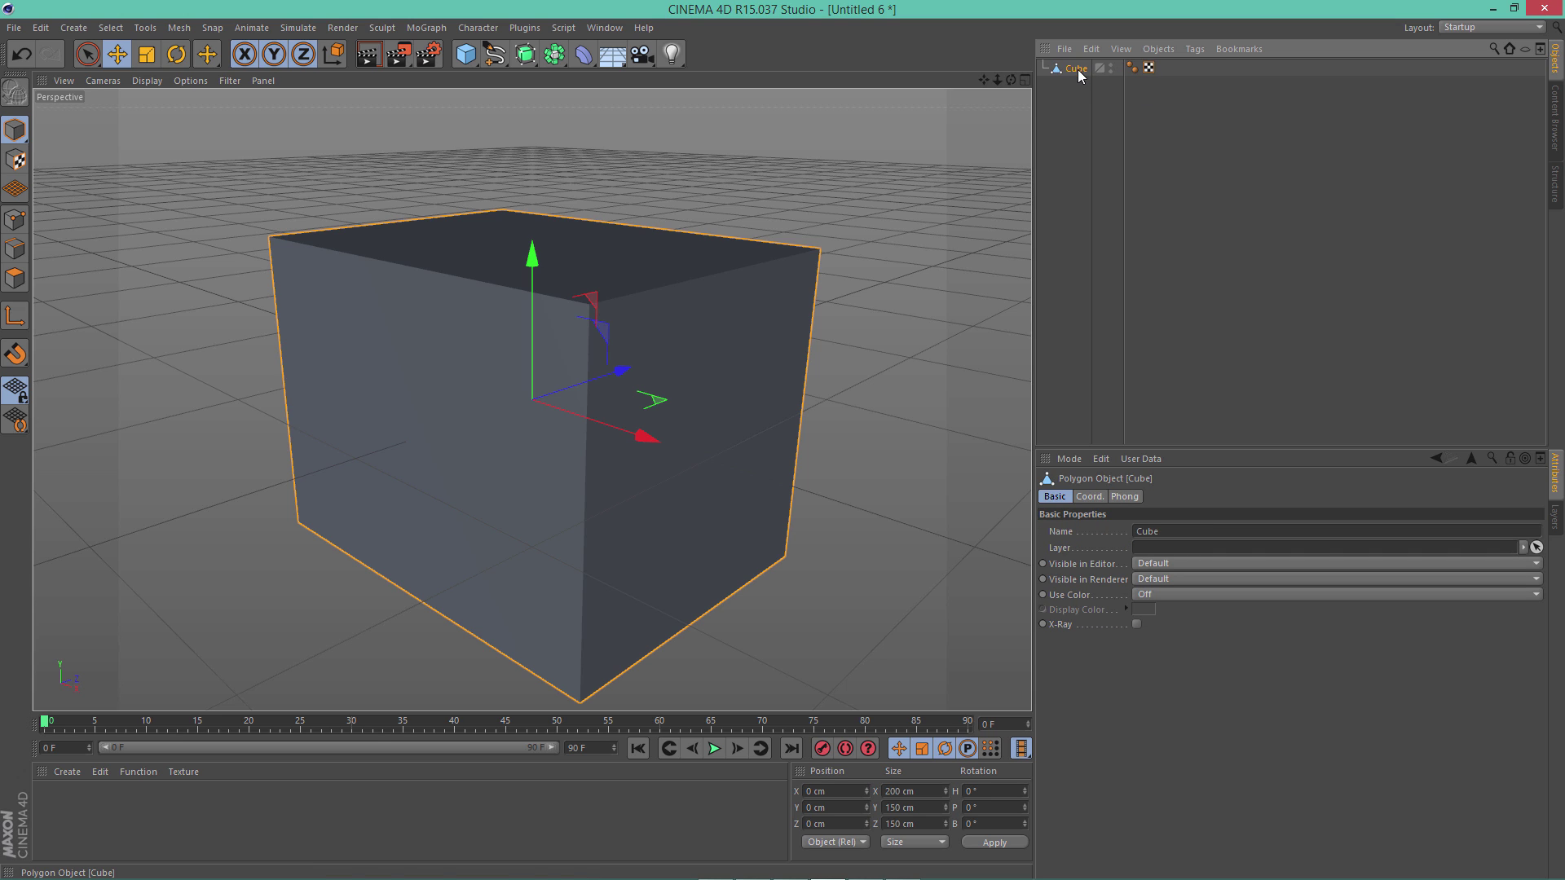
Enter Polygon mode with Live Selection and select all of the cube's polygons
click(88, 54)
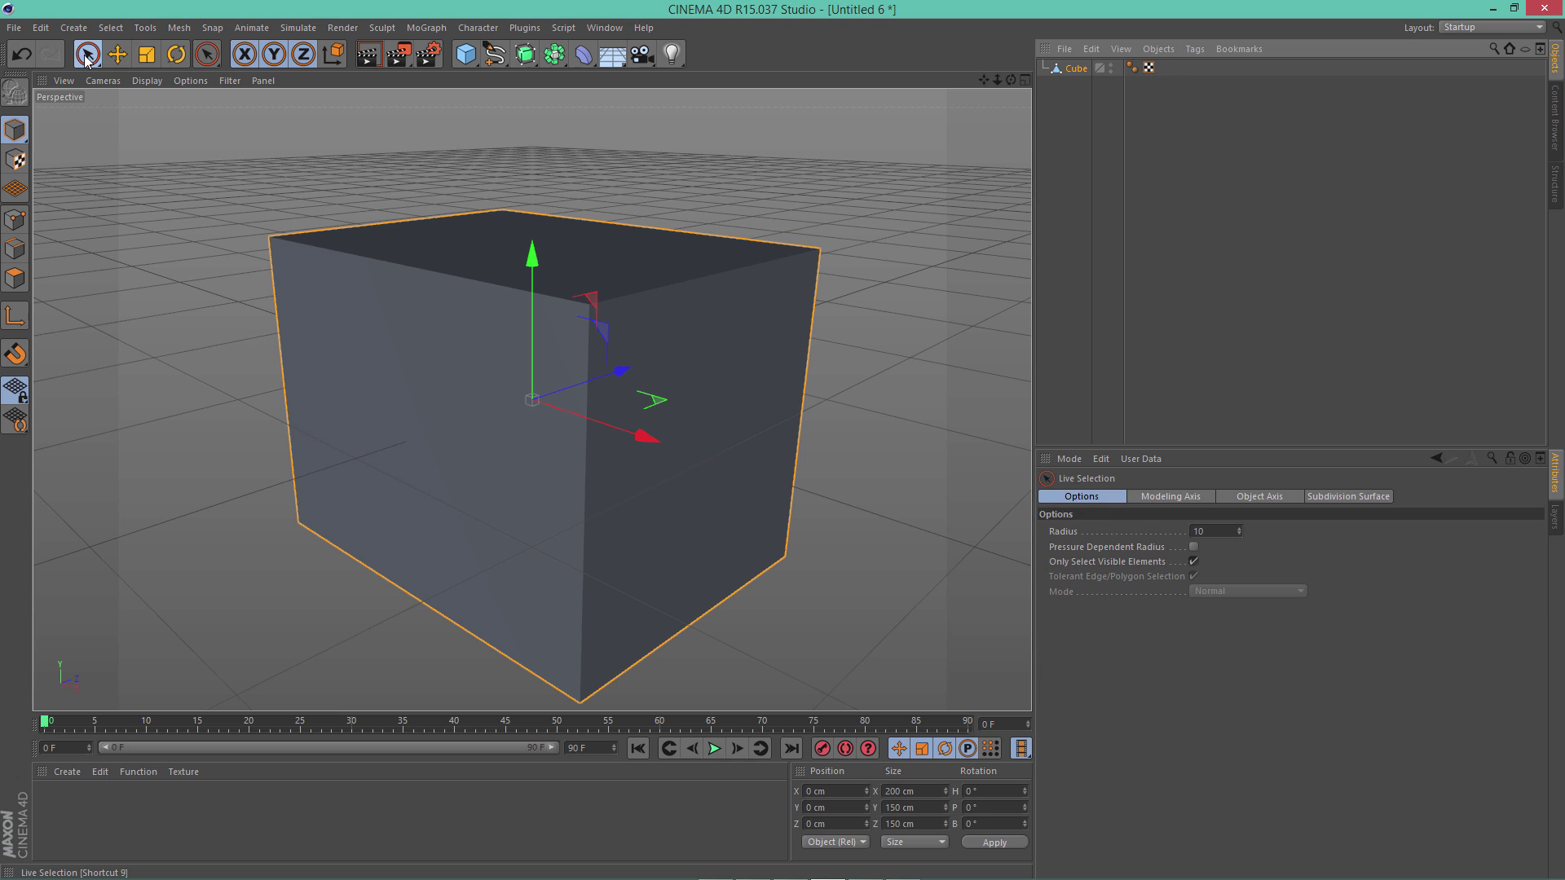
click(14, 278)
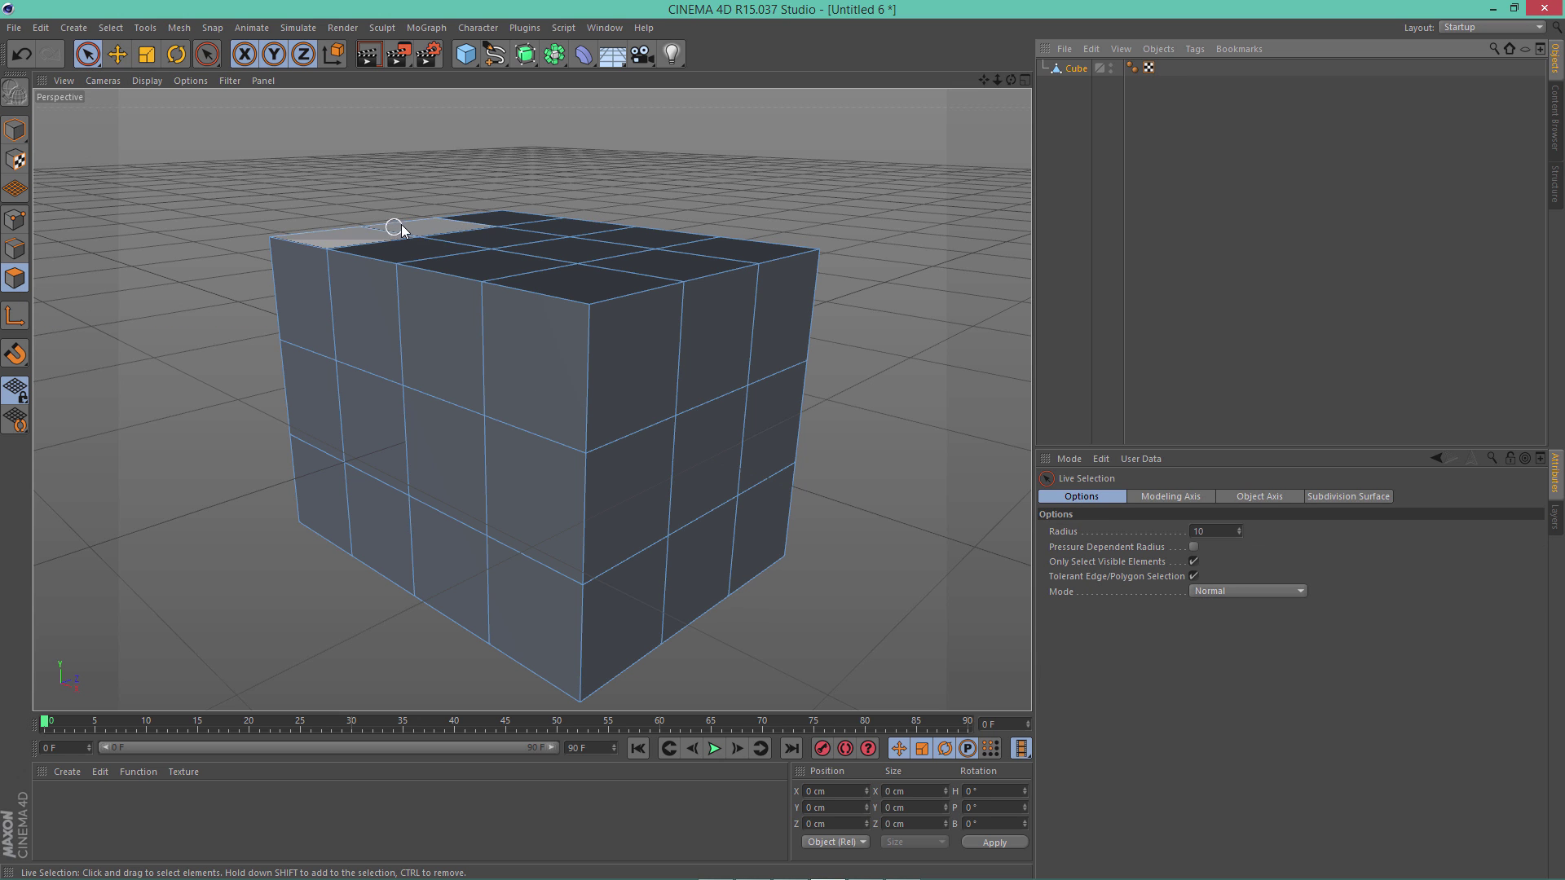
click(1071, 69)
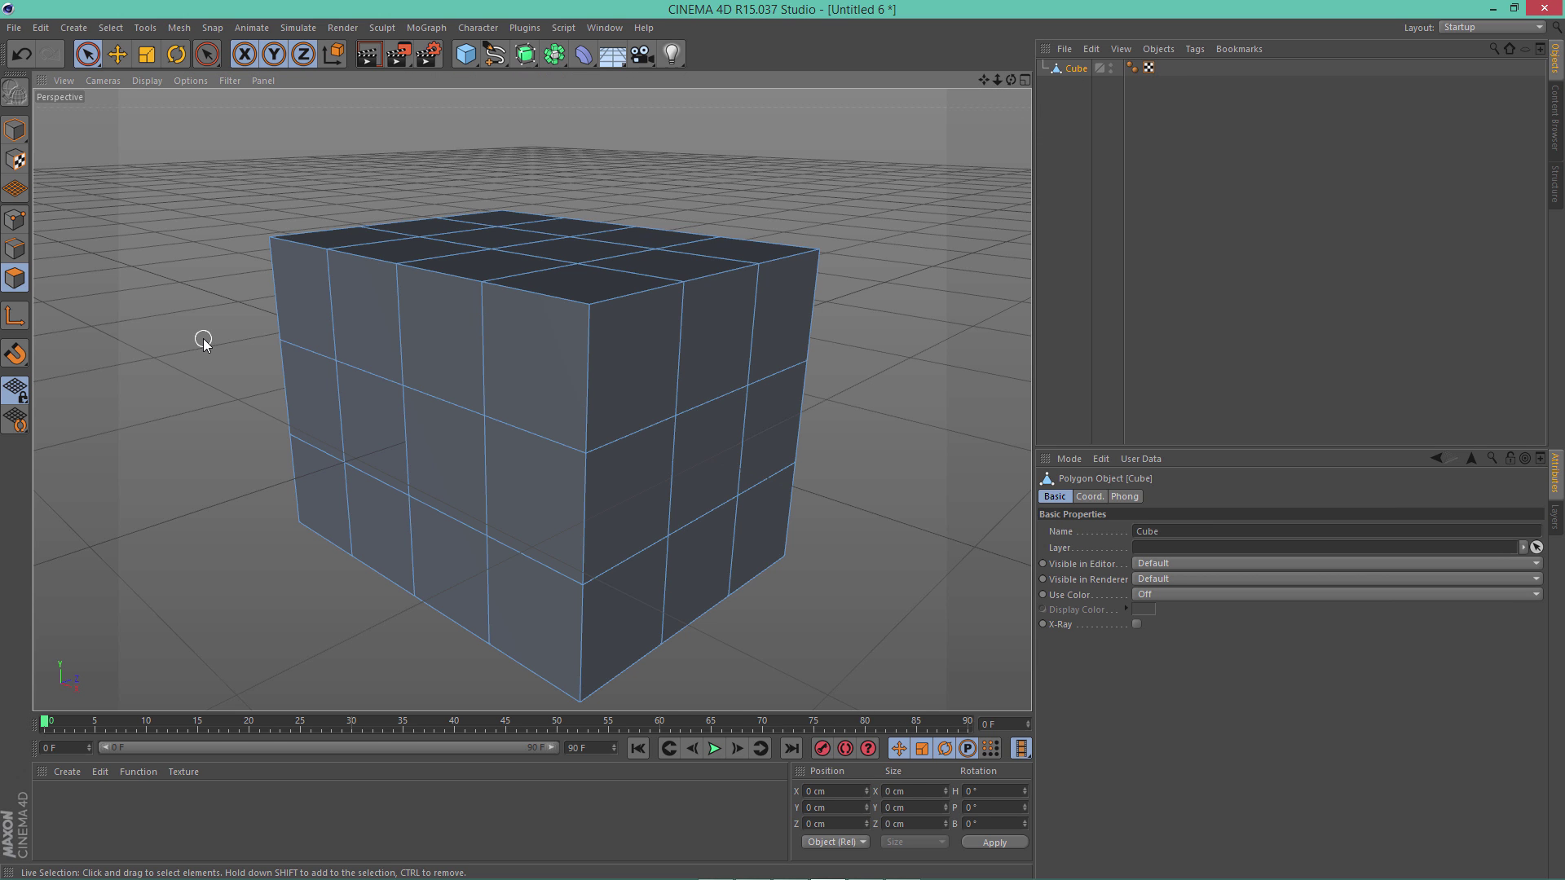
key(ctrl+a)
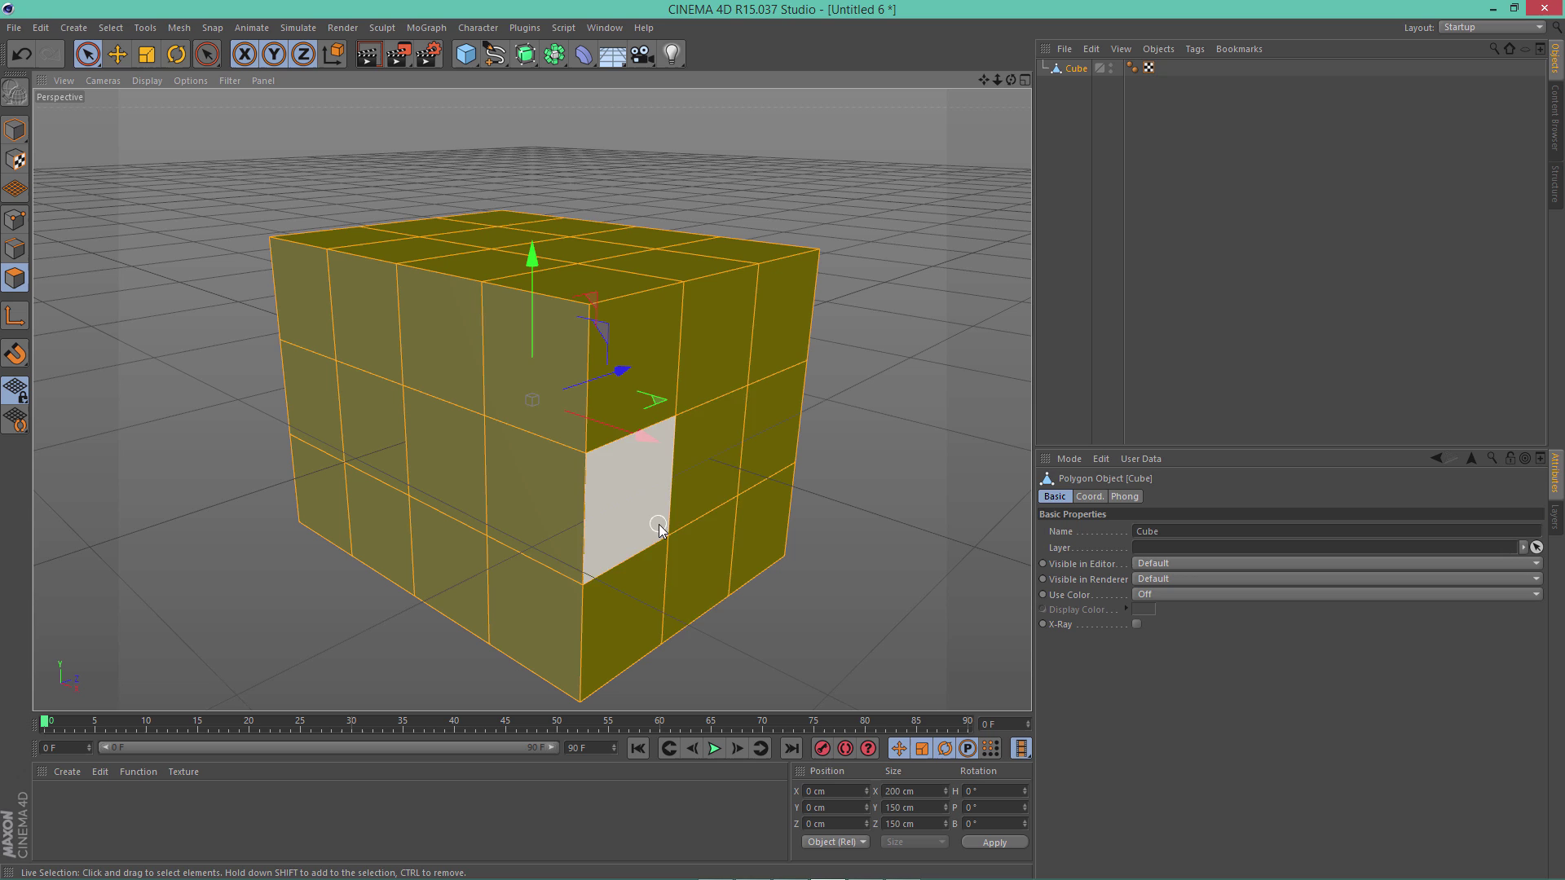
Raise the polygons to Y 50 cm, then drag them up to about 75 cm
click(840, 807)
text(5)
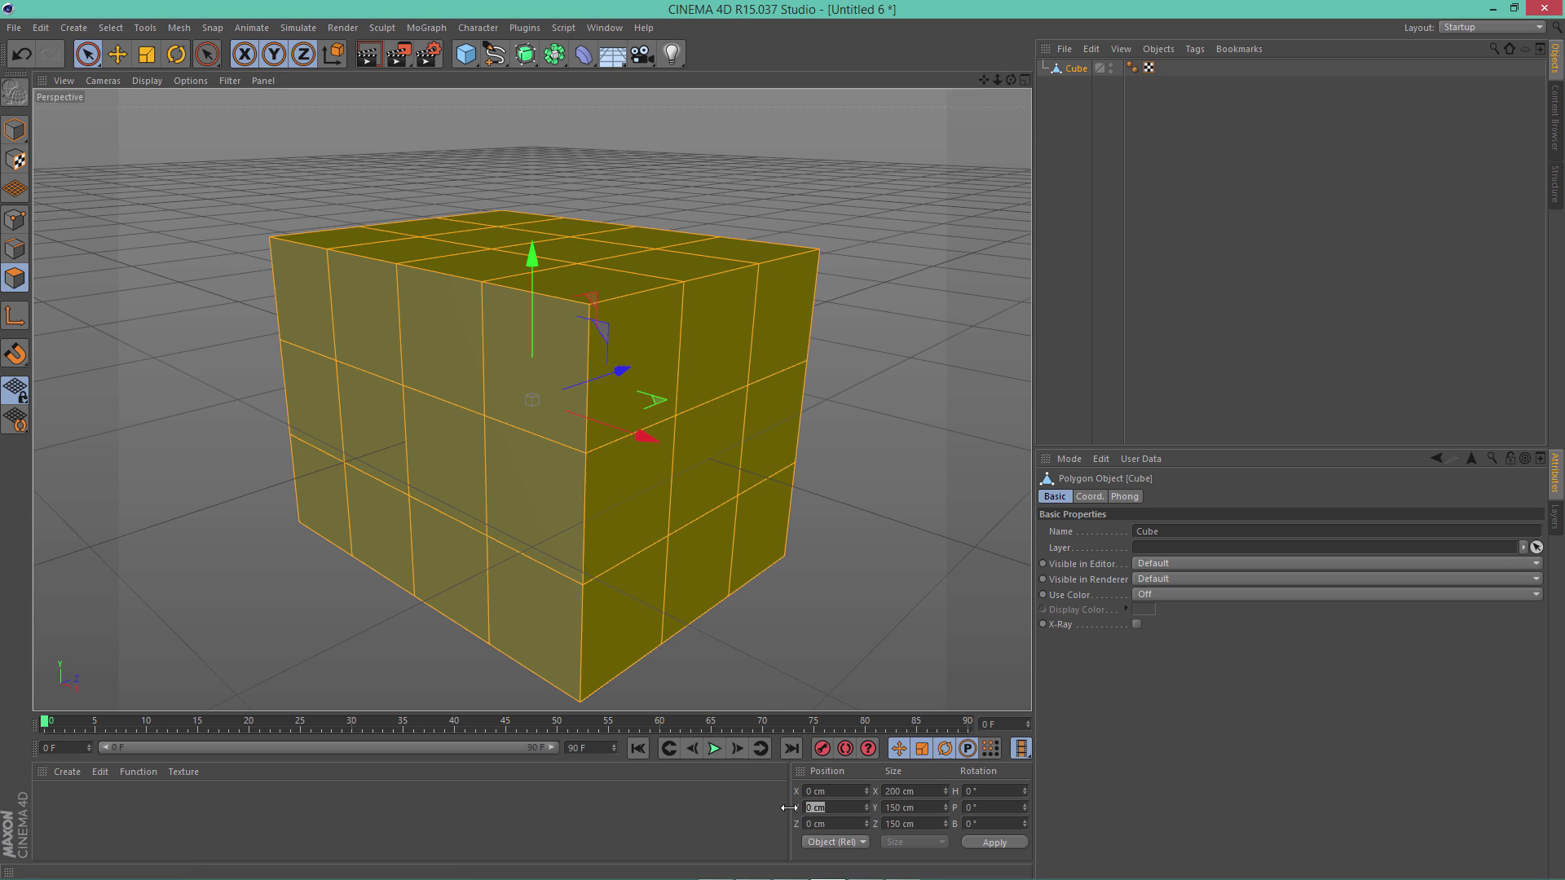
text(0)
click(996, 842)
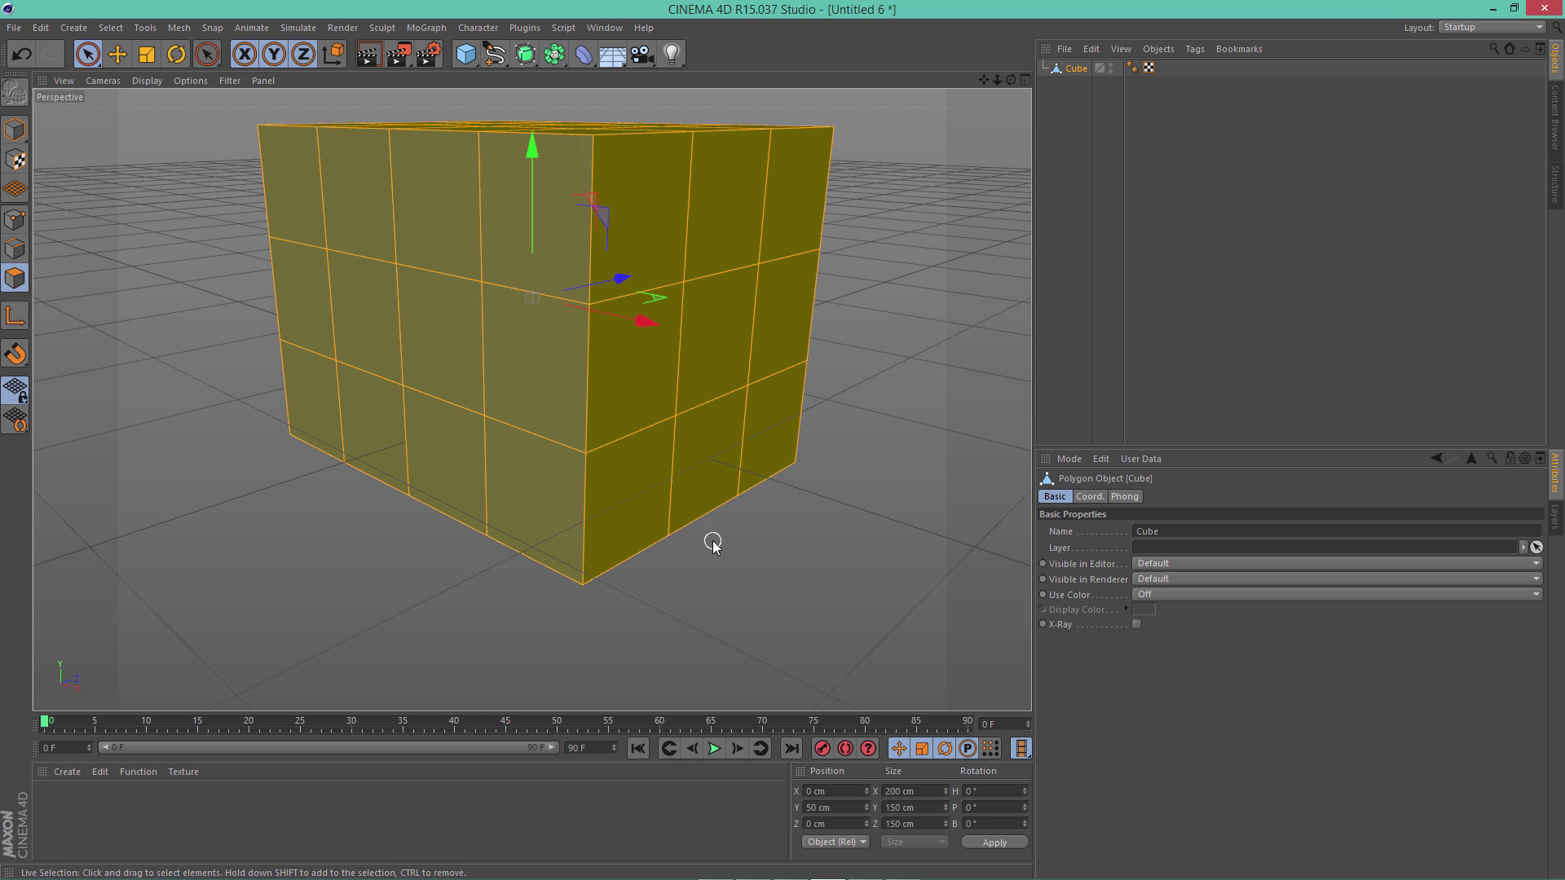
alt+drag(807, 569, 784, 528)
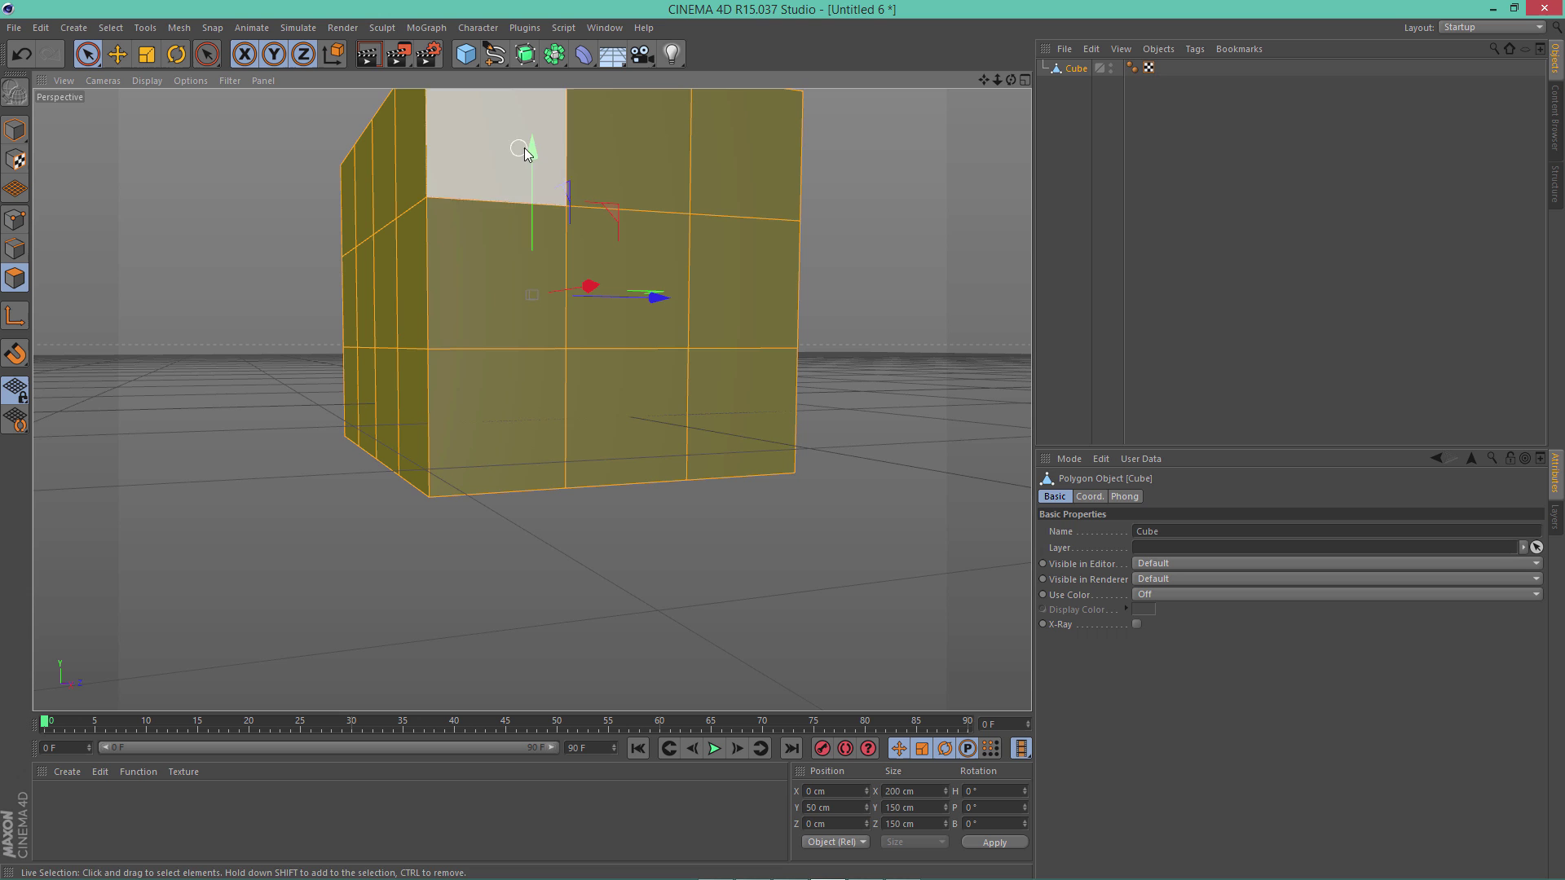
drag(532, 147, 822, 532)
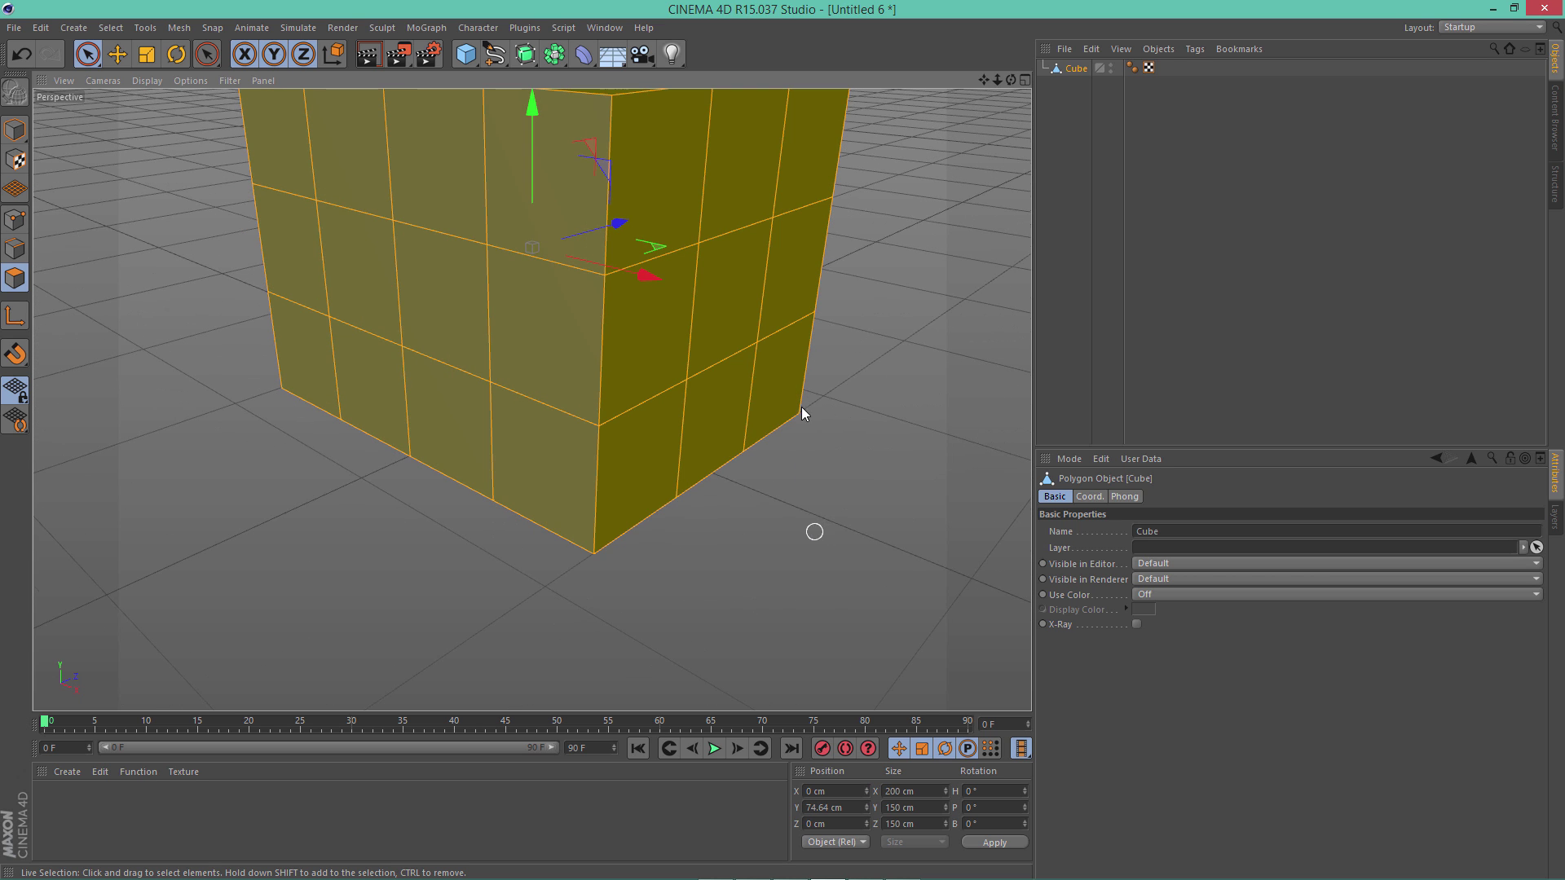
key(ctrl+shift+z)
Delete the cube's front, right and left wall polygons
click(841, 477)
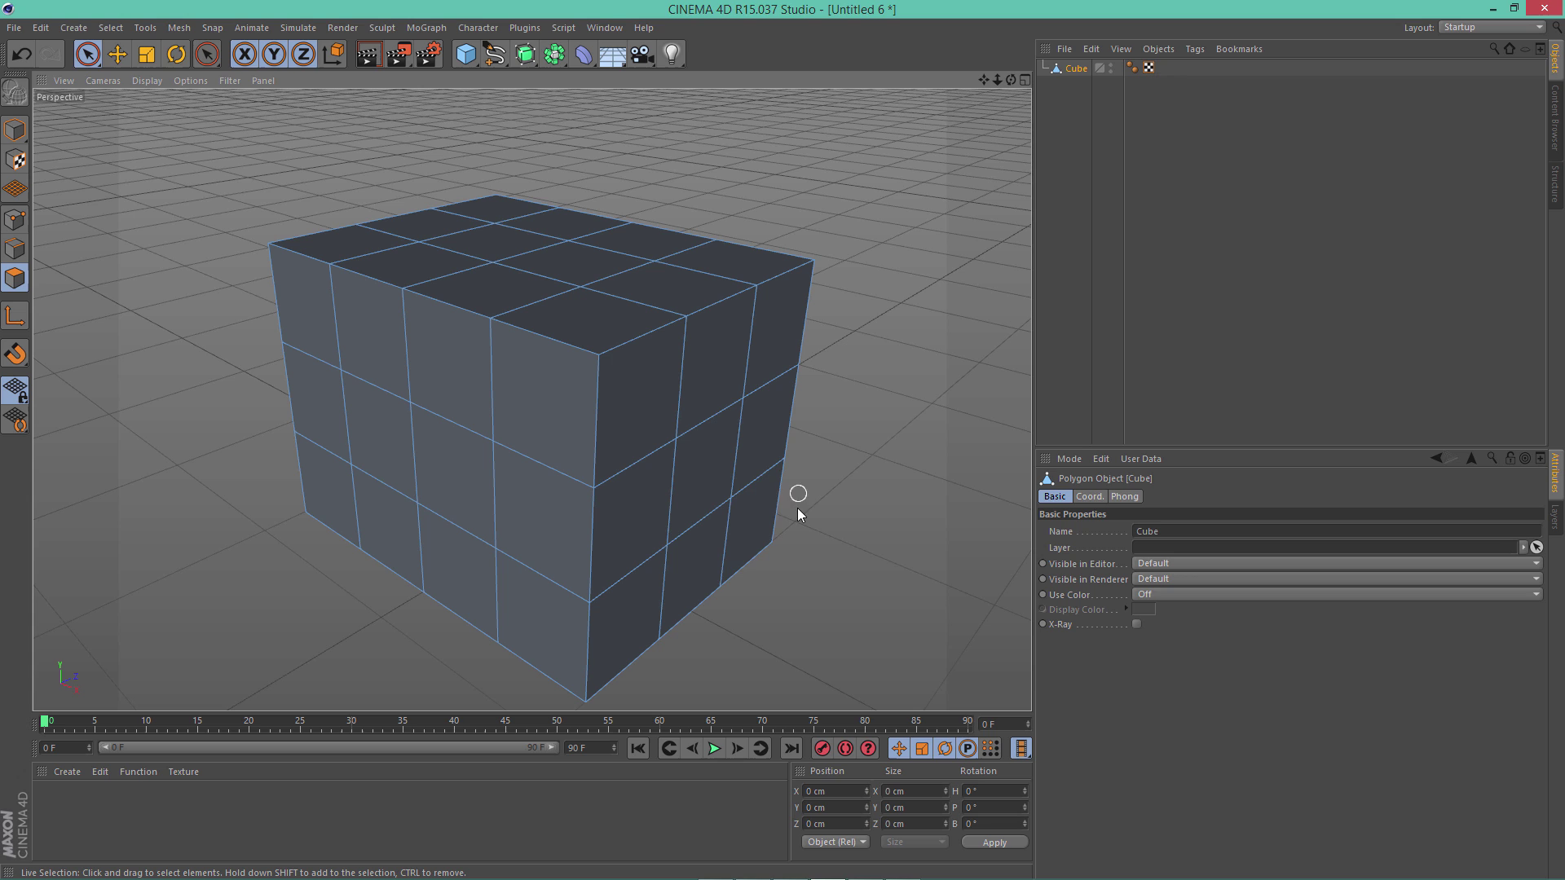
mouse_move(738, 550)
mouse_down()
mouse_move(602, 580)
mouse_move(547, 566)
mouse_move(525, 604)
mouse_move(441, 563)
mouse_move(344, 475)
mouse_move(357, 444)
mouse_move(469, 474)
mouse_move(543, 431)
mouse_move(503, 380)
mouse_move(343, 315)
mouse_move(329, 284)
mouse_move(361, 254)
mouse_move(487, 214)
mouse_move(675, 259)
mouse_move(625, 293)
mouse_move(540, 284)
mouse_move(647, 348)
mouse_move(738, 336)
mouse_move(760, 377)
mouse_move(722, 444)
mouse_up()
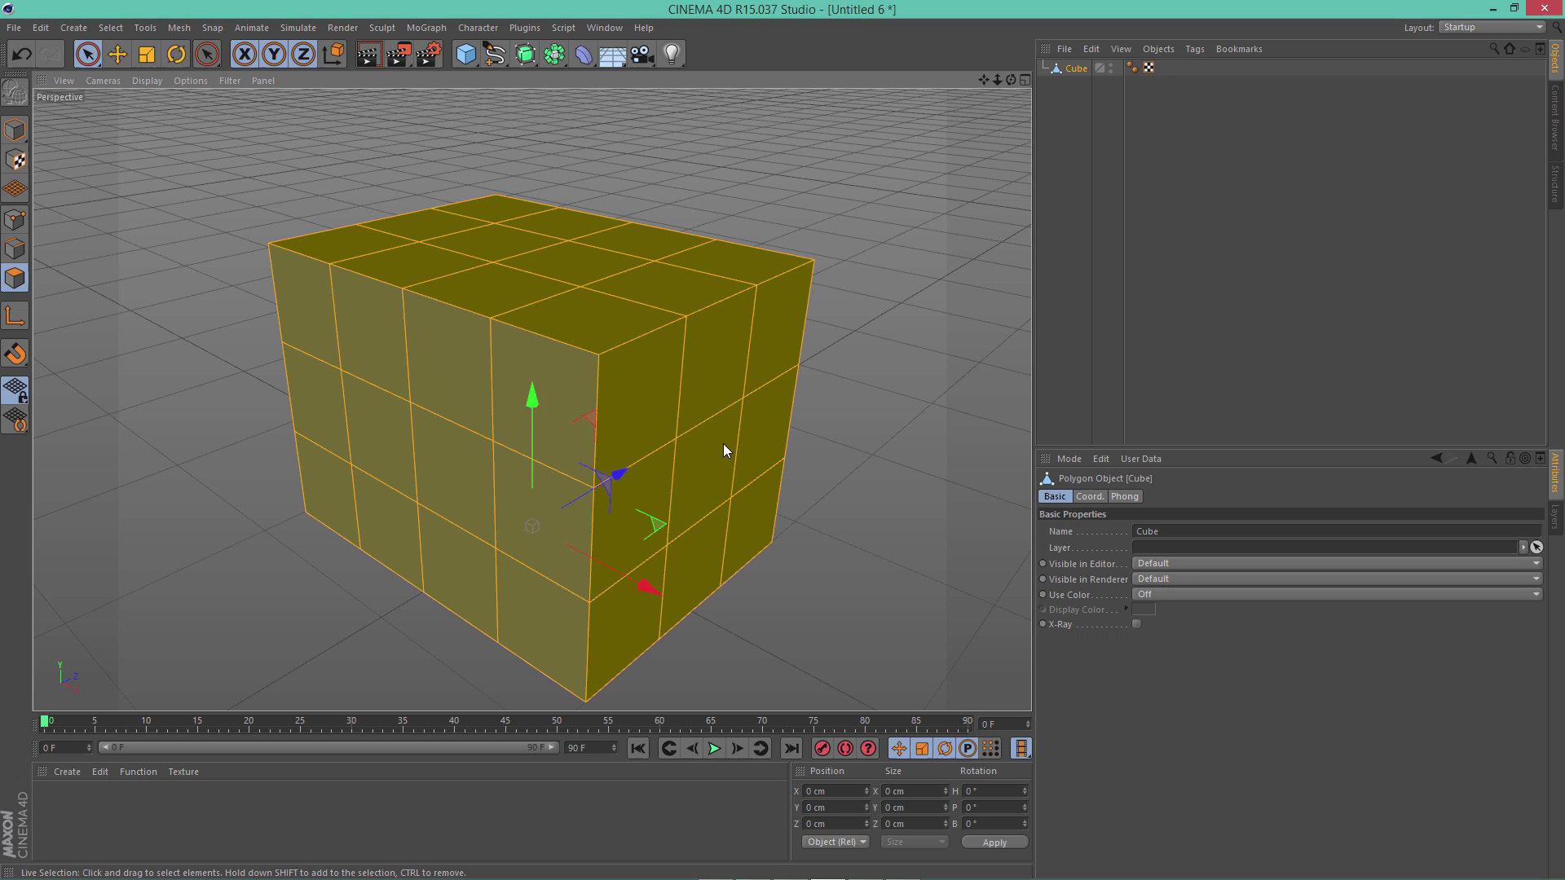
key(Delete)
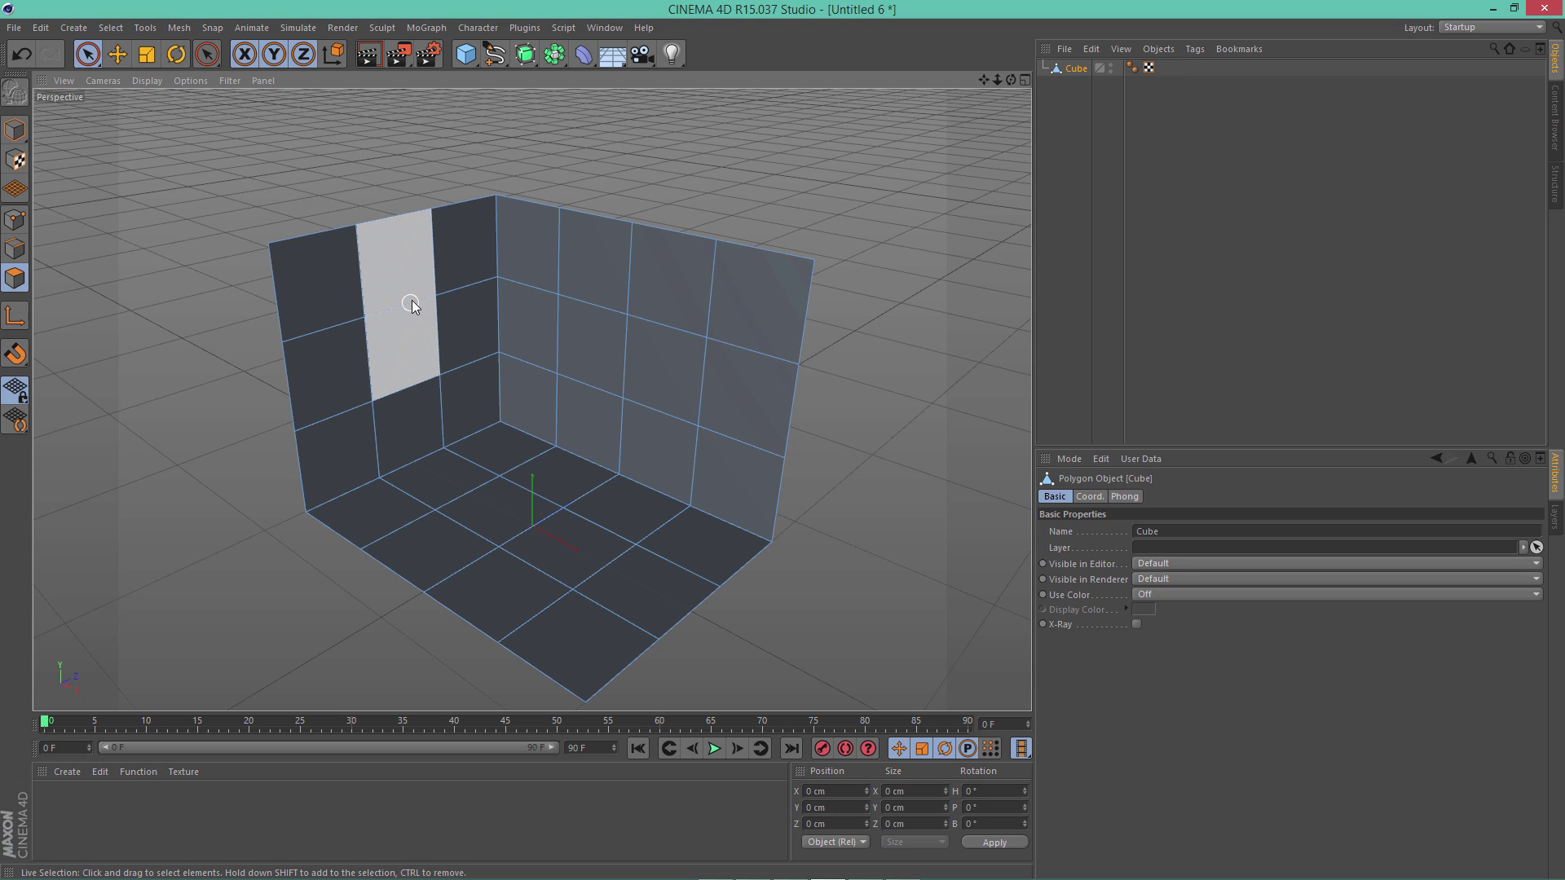
mouse_move(412, 305)
mouse_down()
mouse_move(442, 274)
mouse_move(380, 282)
mouse_move(325, 317)
mouse_move(320, 393)
mouse_move(346, 436)
mouse_move(427, 418)
mouse_move(461, 361)
mouse_move(433, 334)
mouse_move(400, 356)
mouse_up()
key(Delete)
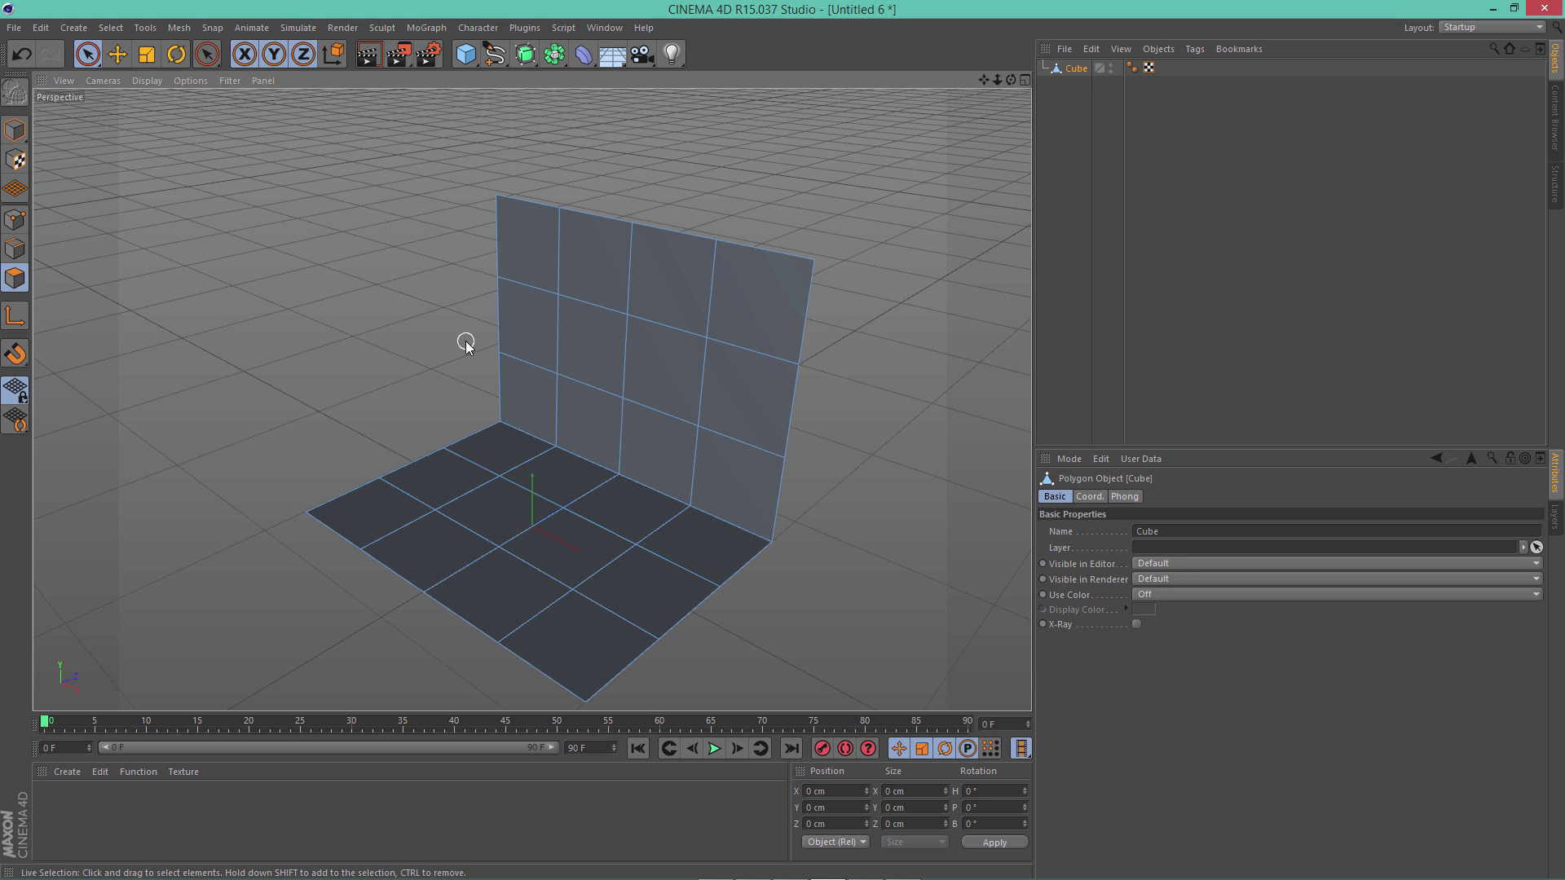
Reverse the normals of all remaining back wall and floor polygons
key(ctrl+a)
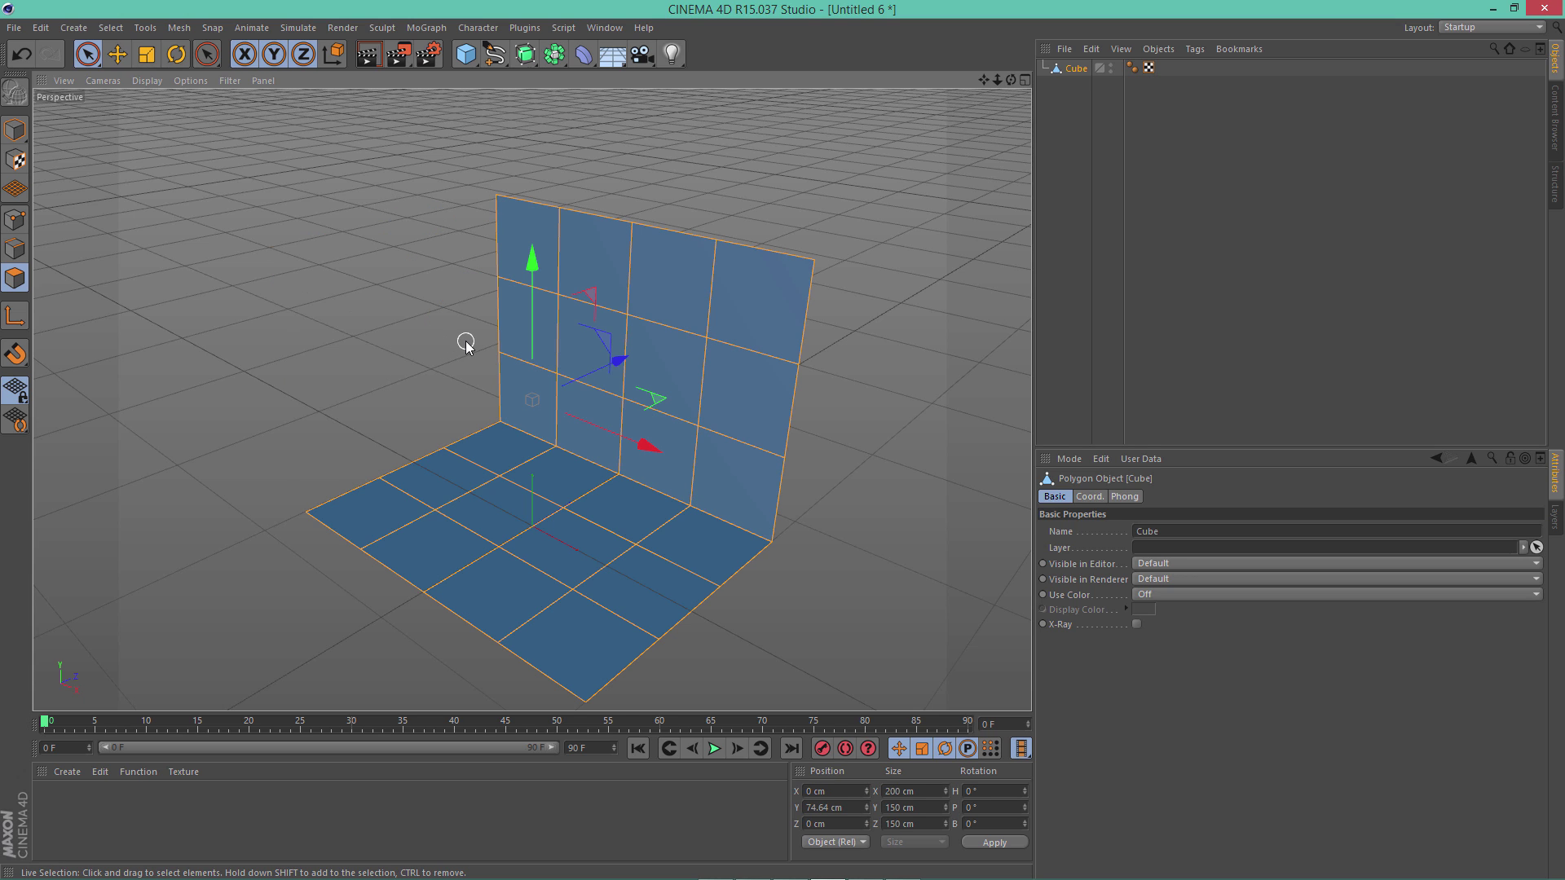
right_click(751, 406)
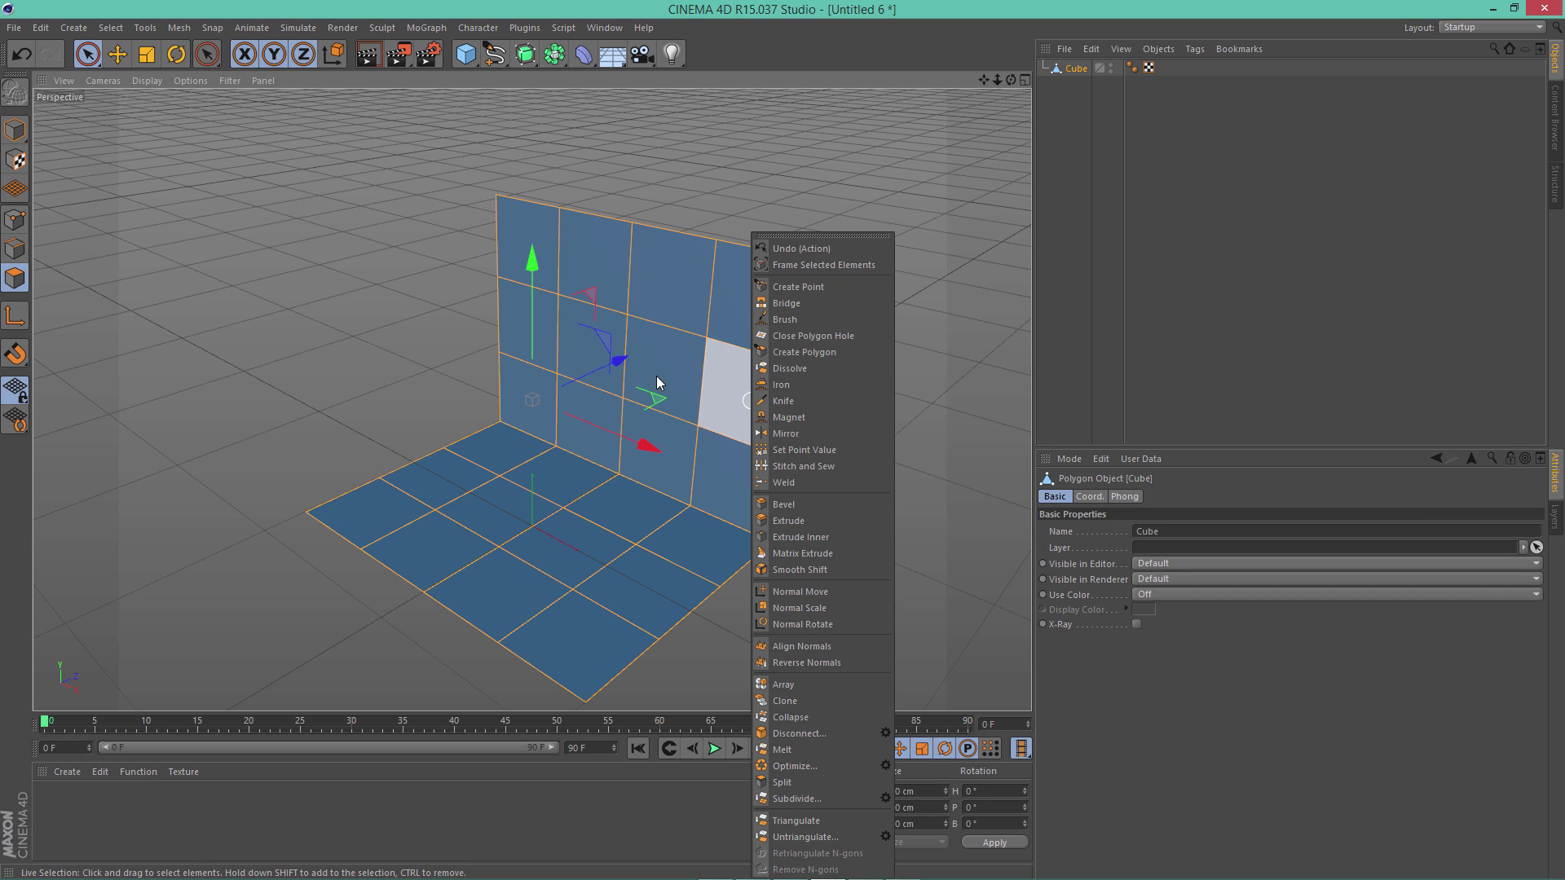
click(626, 193)
right_click(711, 376)
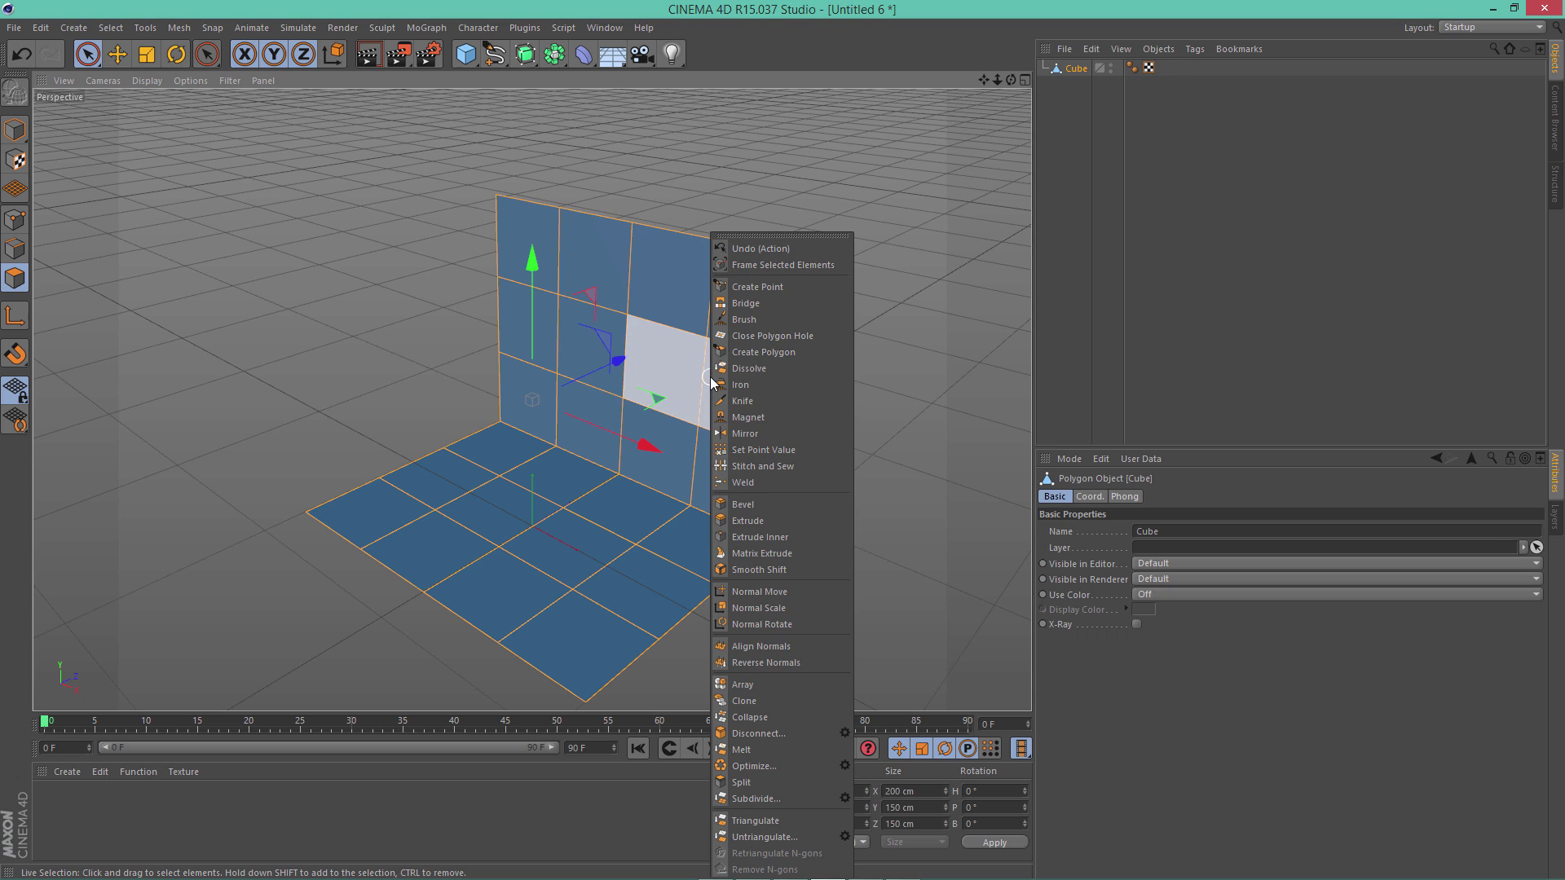
click(775, 661)
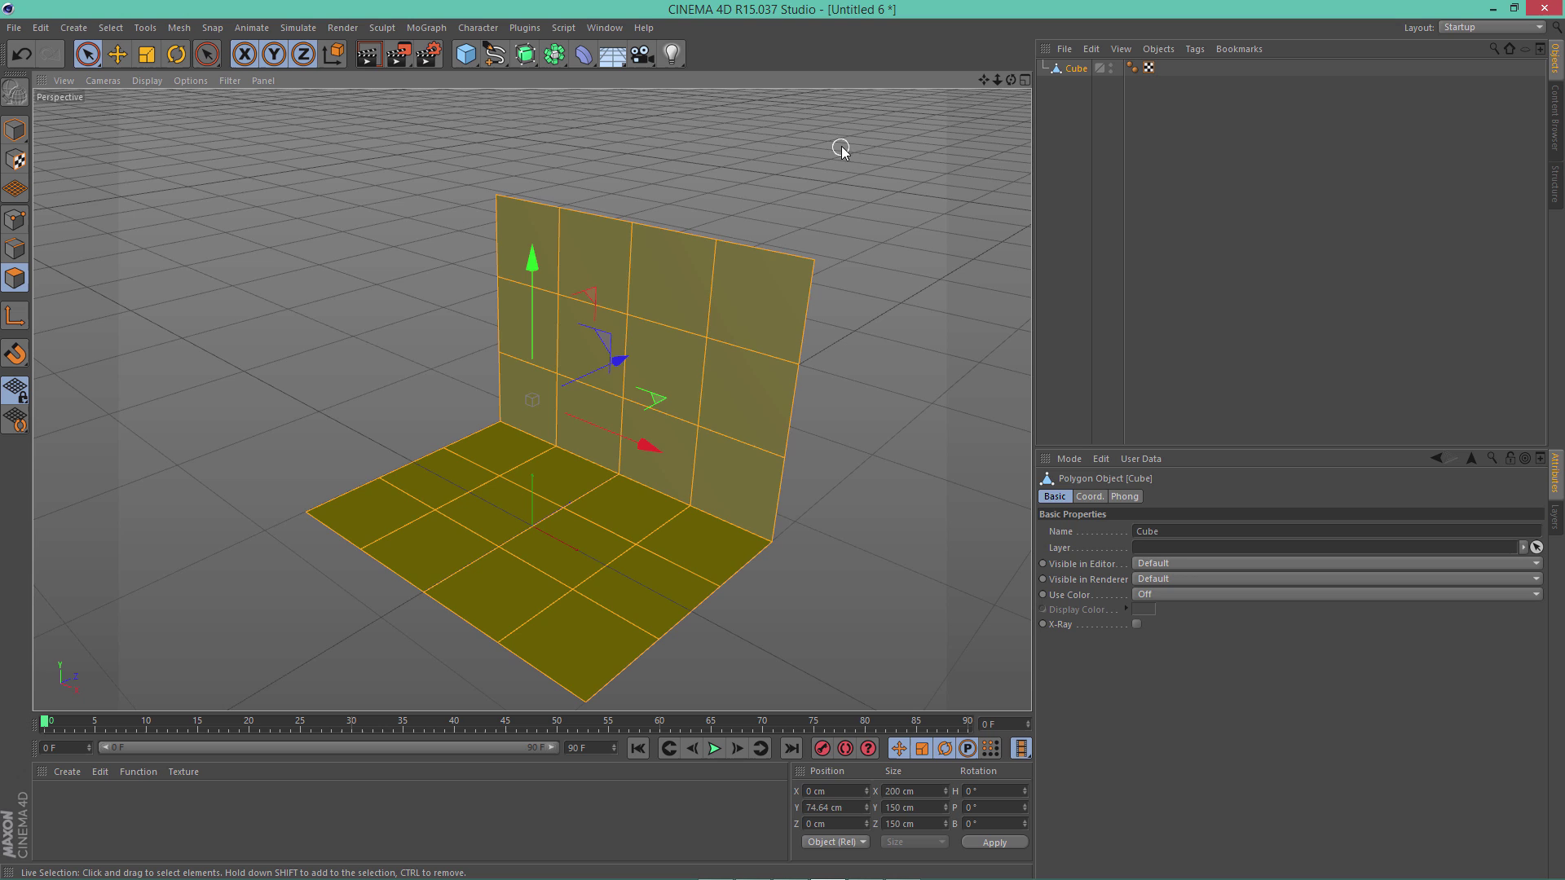
click(873, 150)
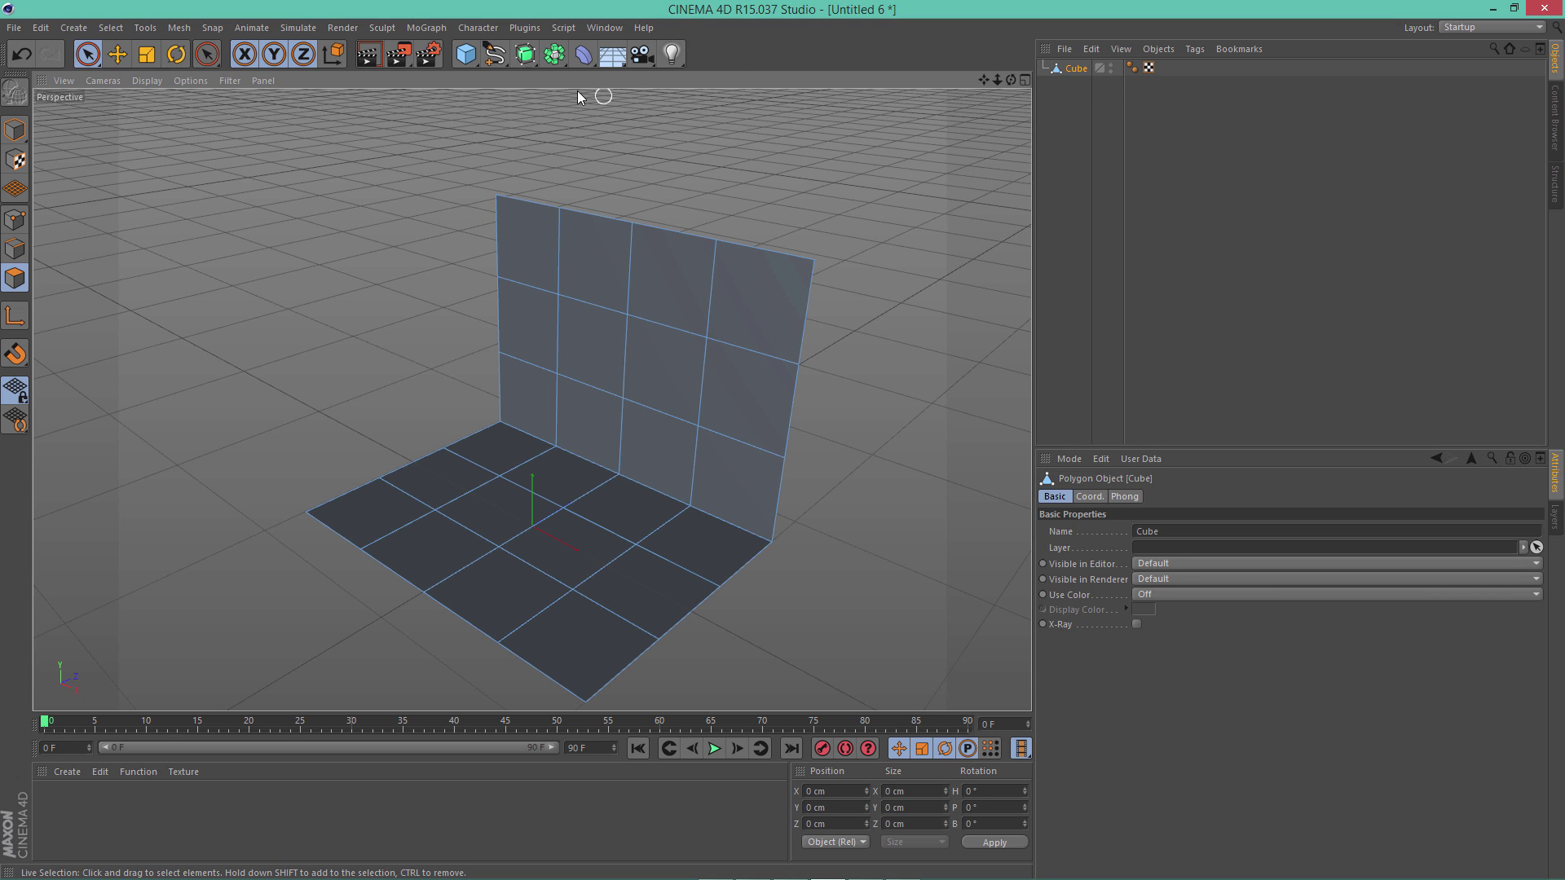
Put the backdrop under a Subdivision Surface with renderer subdivision 5
alt+click(526, 55)
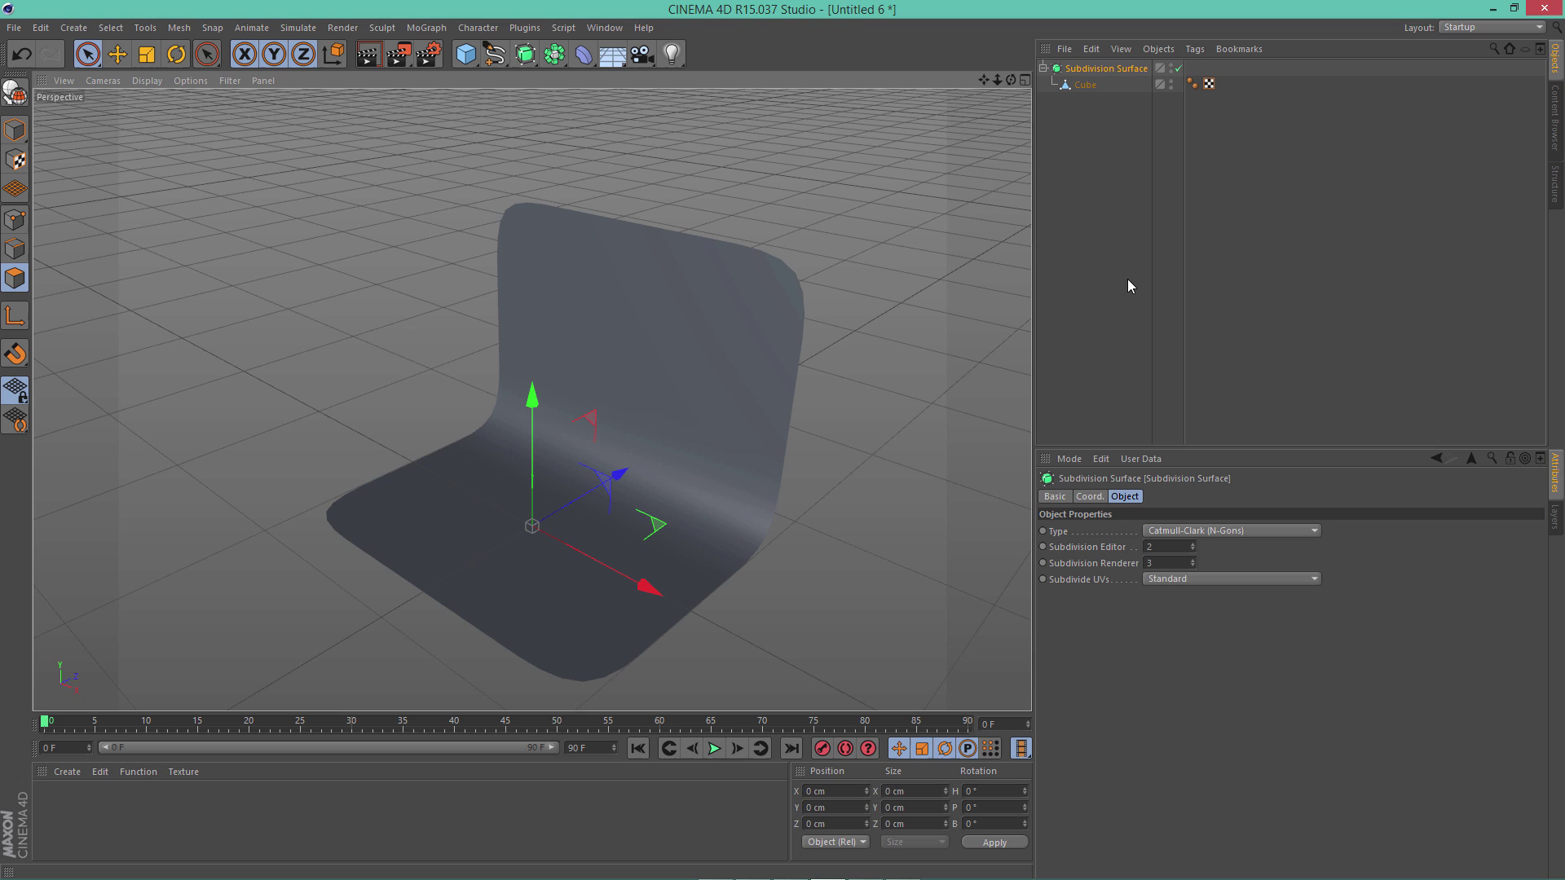
alt+drag(938, 342, 876, 297)
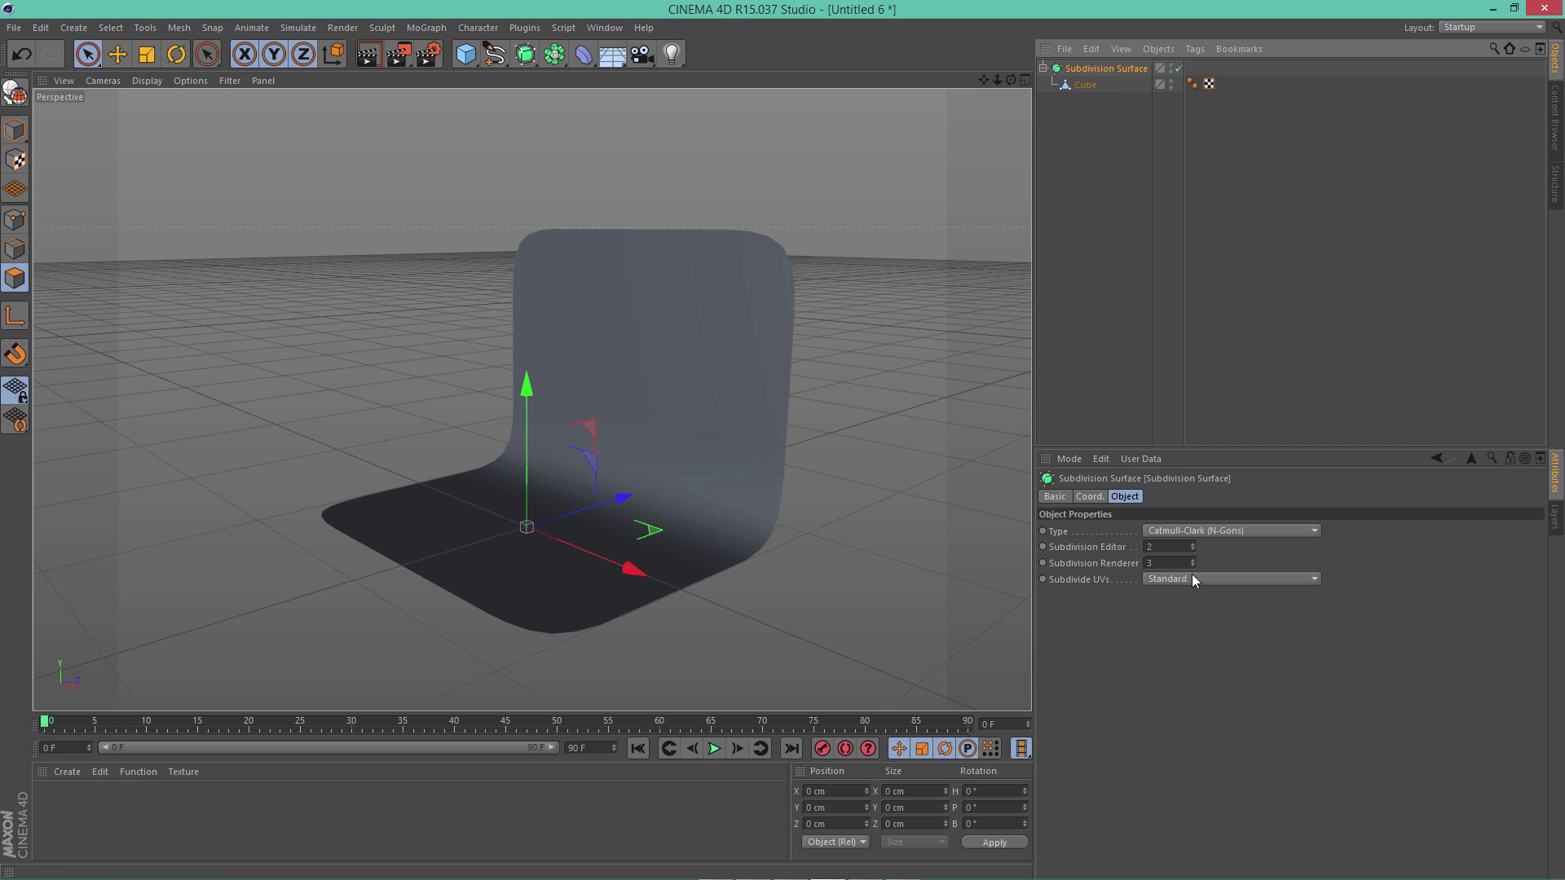
double_click(1150, 563)
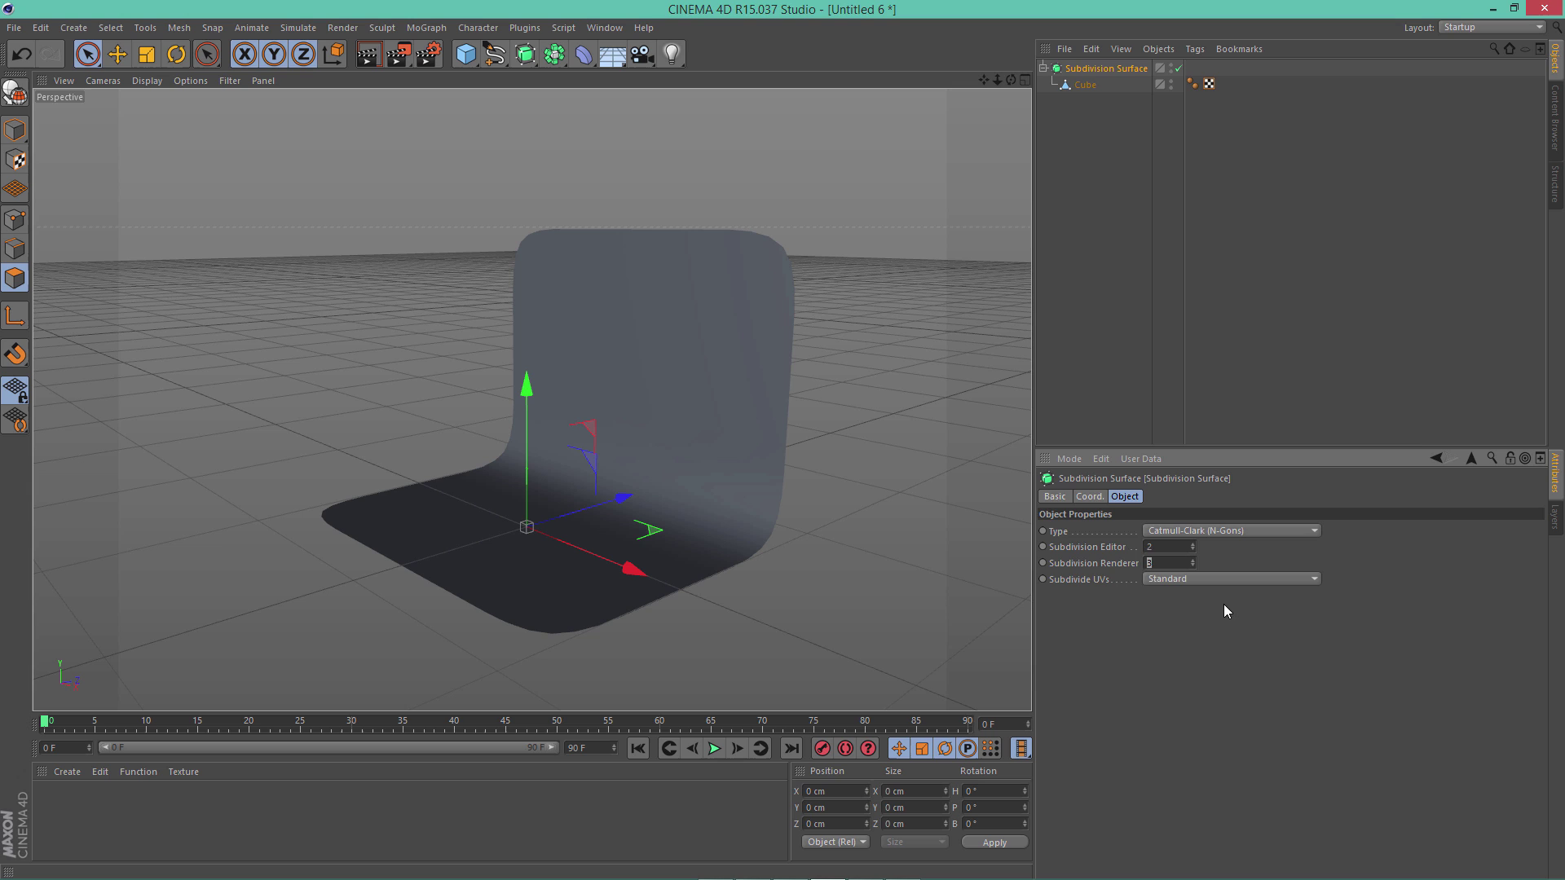
text(5)
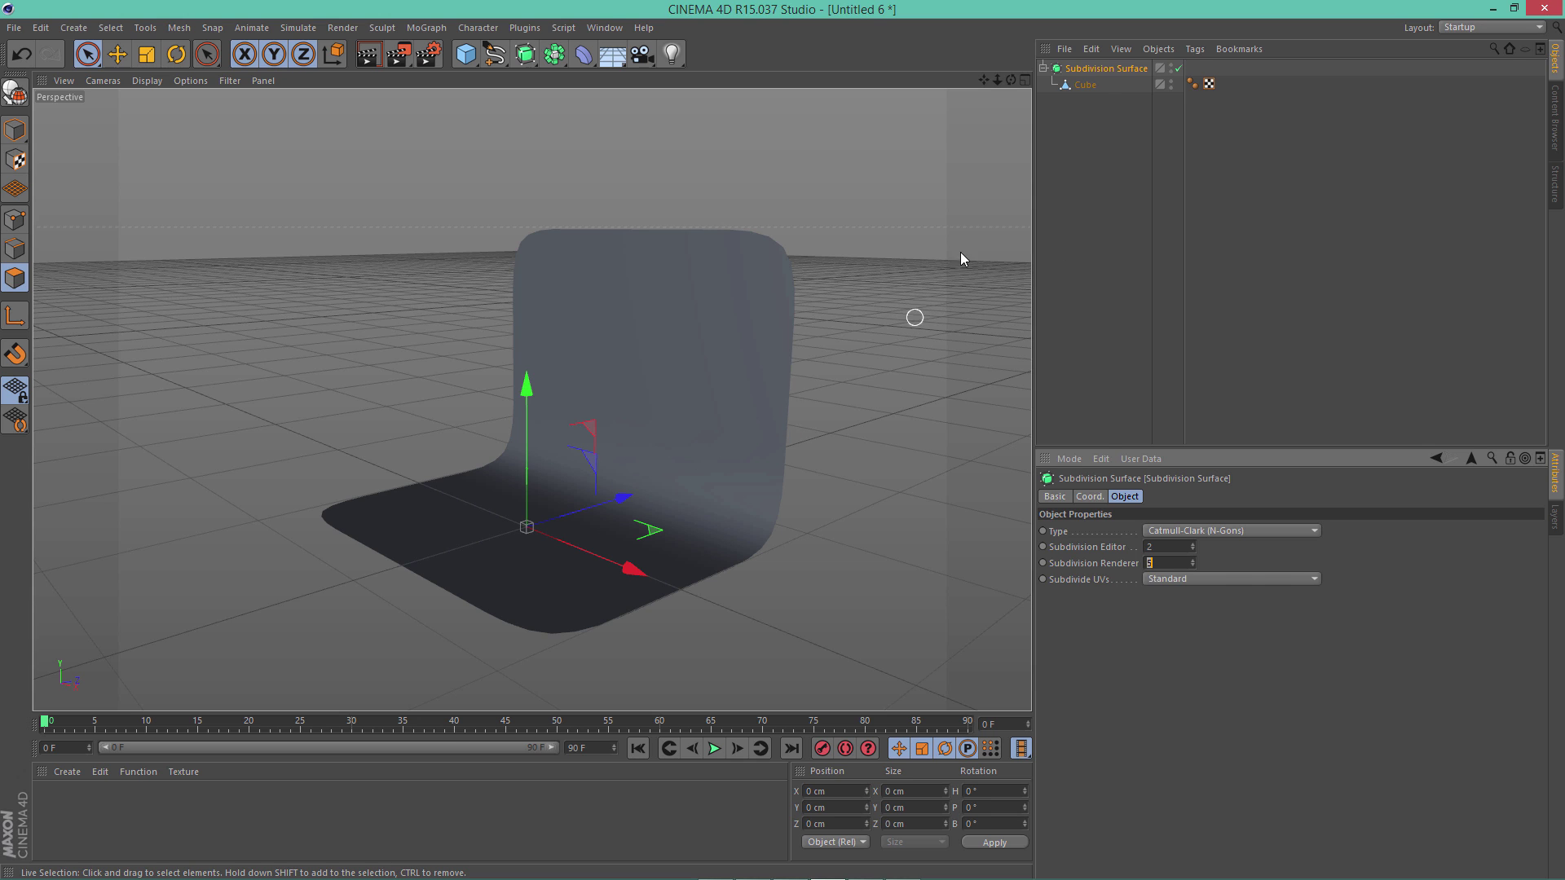
Rename the polygon object to Cage
double_click(1088, 84)
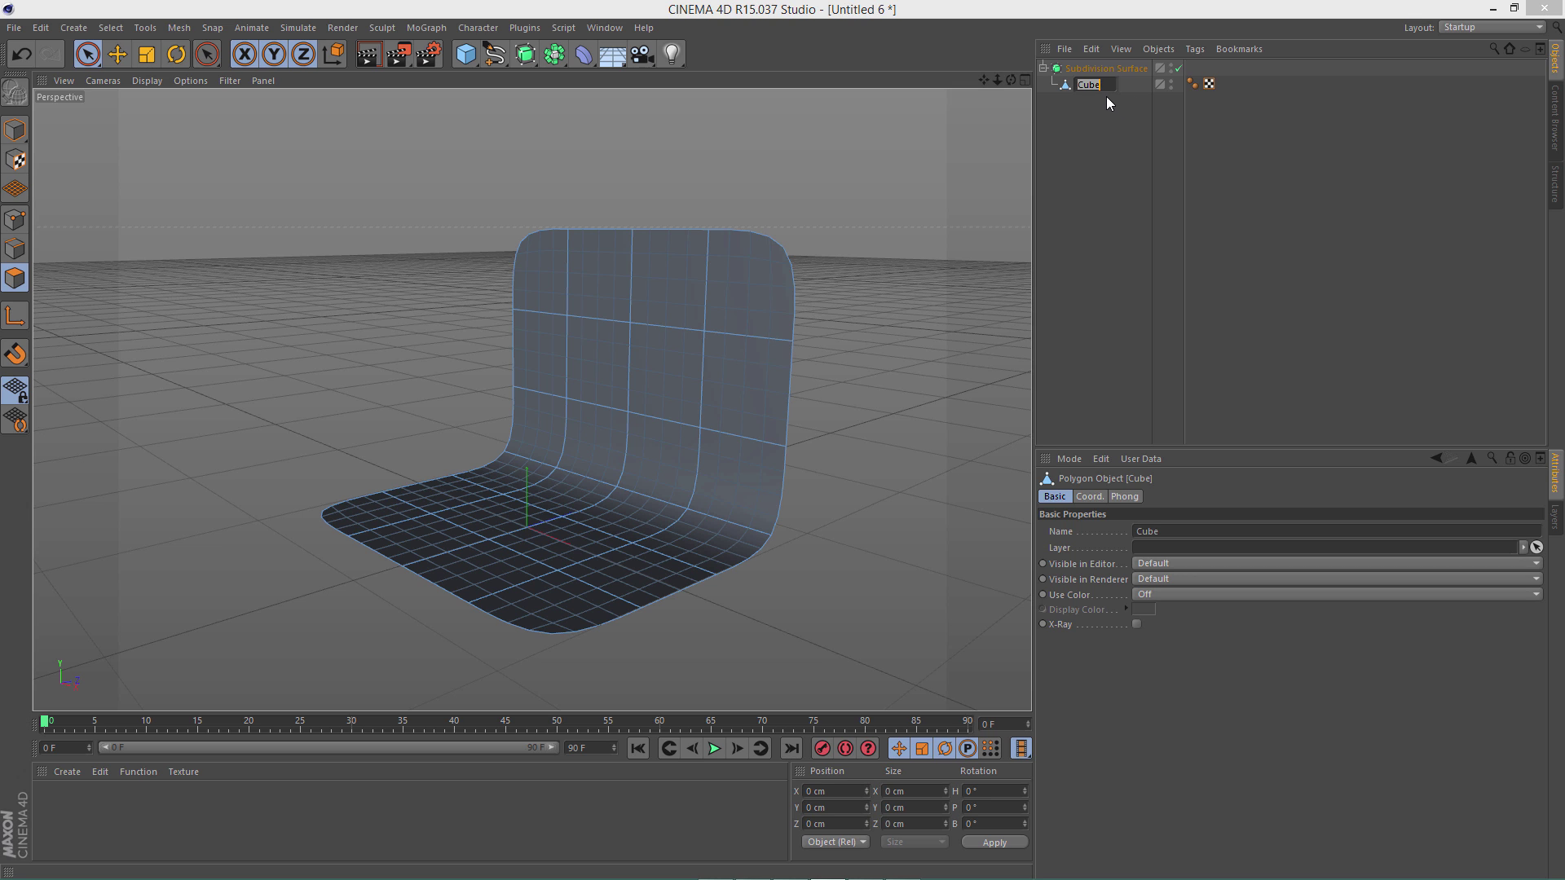
text(Cage)
key(Return)
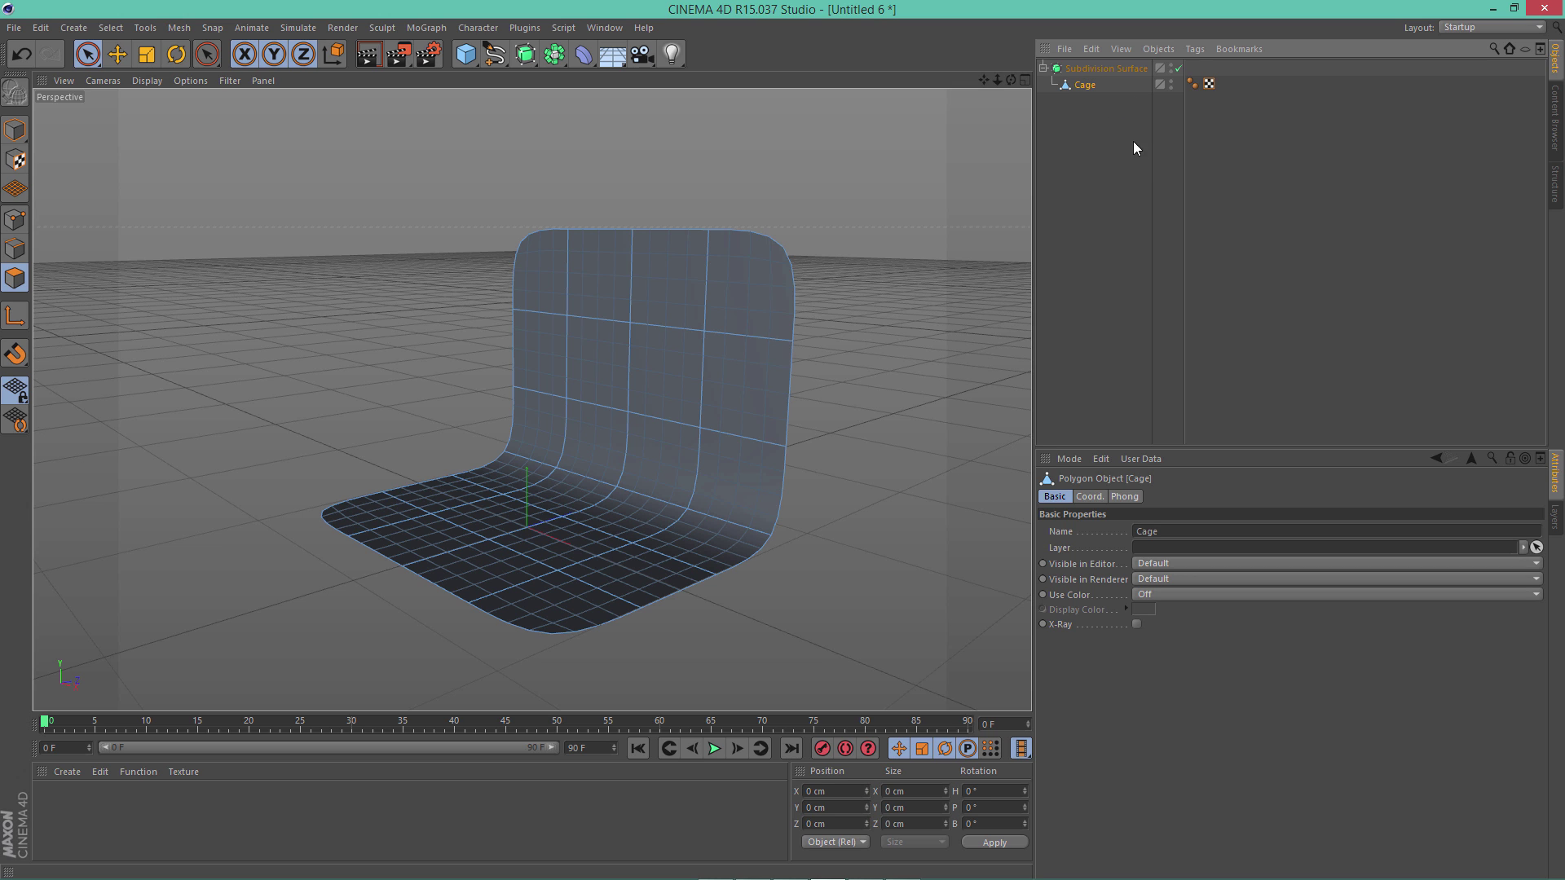
Create a new material with Specular off and Oren-Nayar illumination
double_click(72, 808)
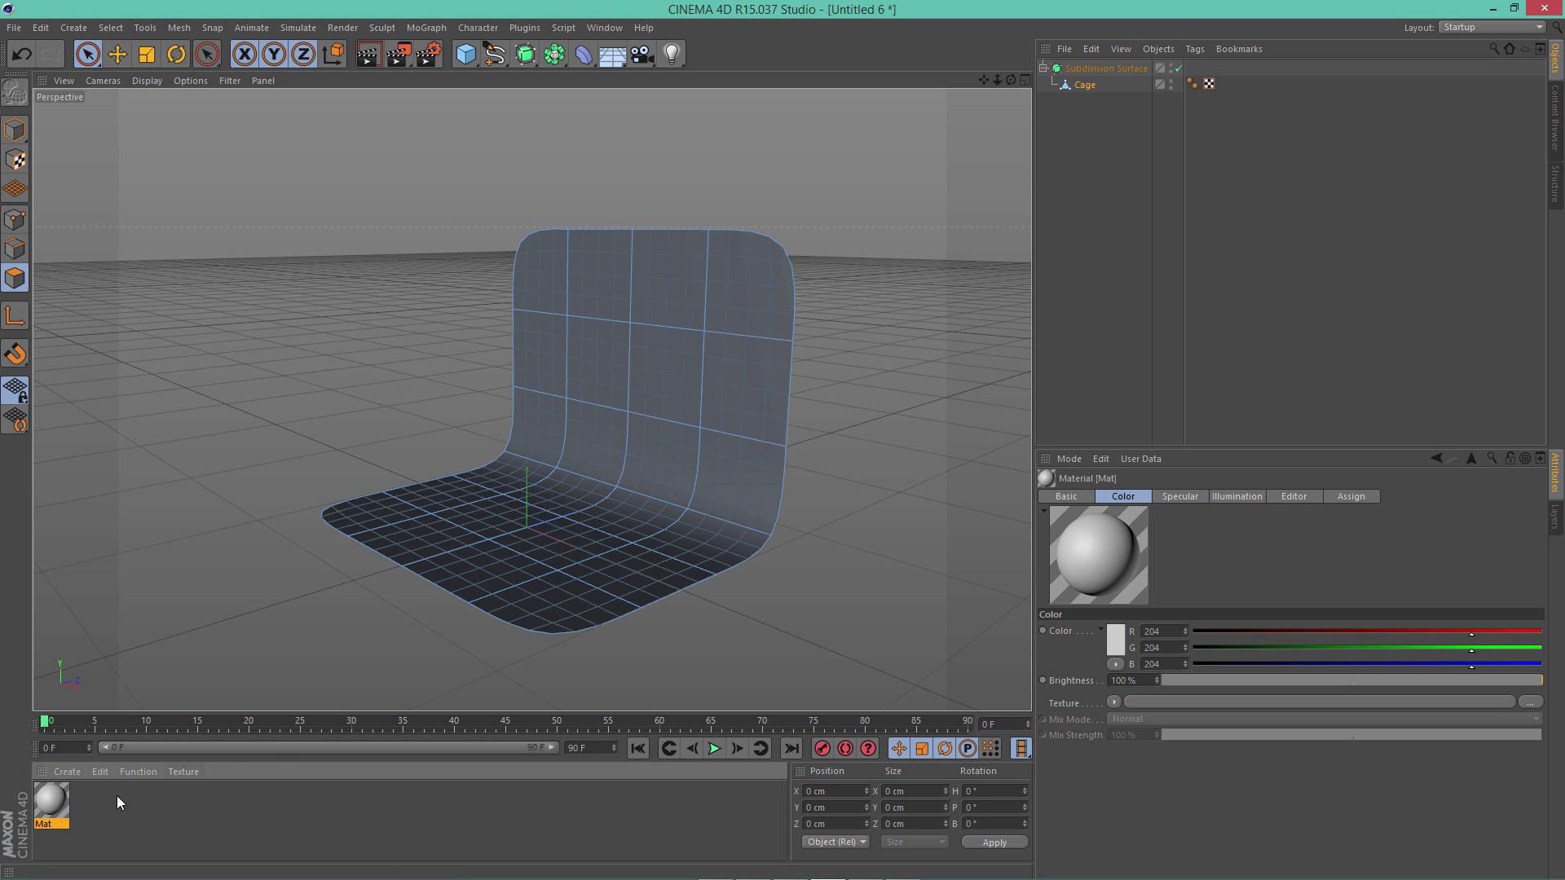
double_click(51, 800)
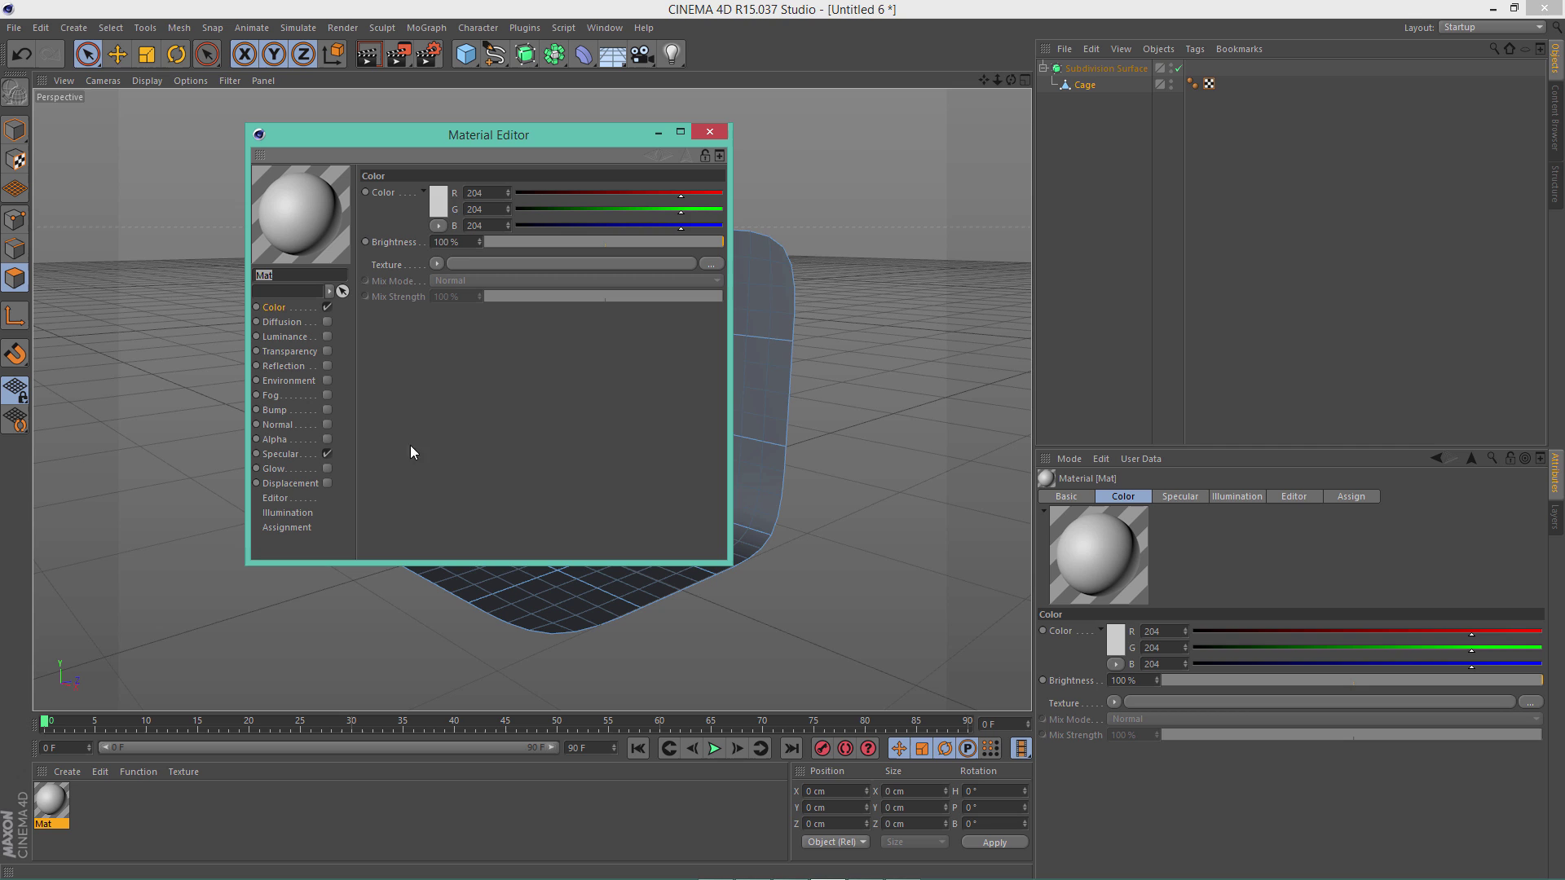
click(285, 455)
click(327, 453)
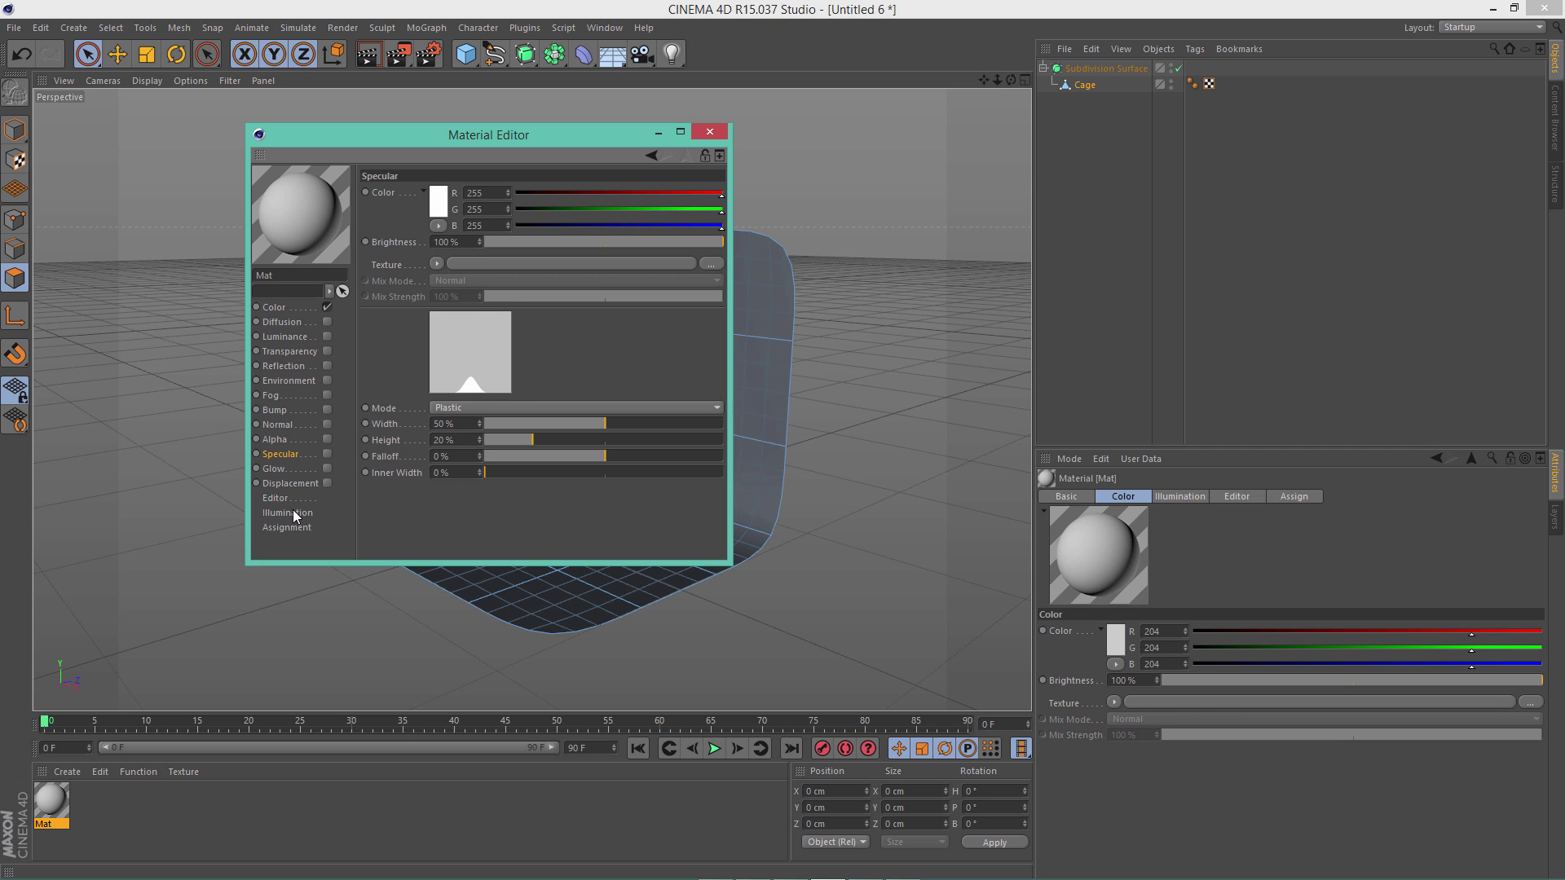
click(288, 513)
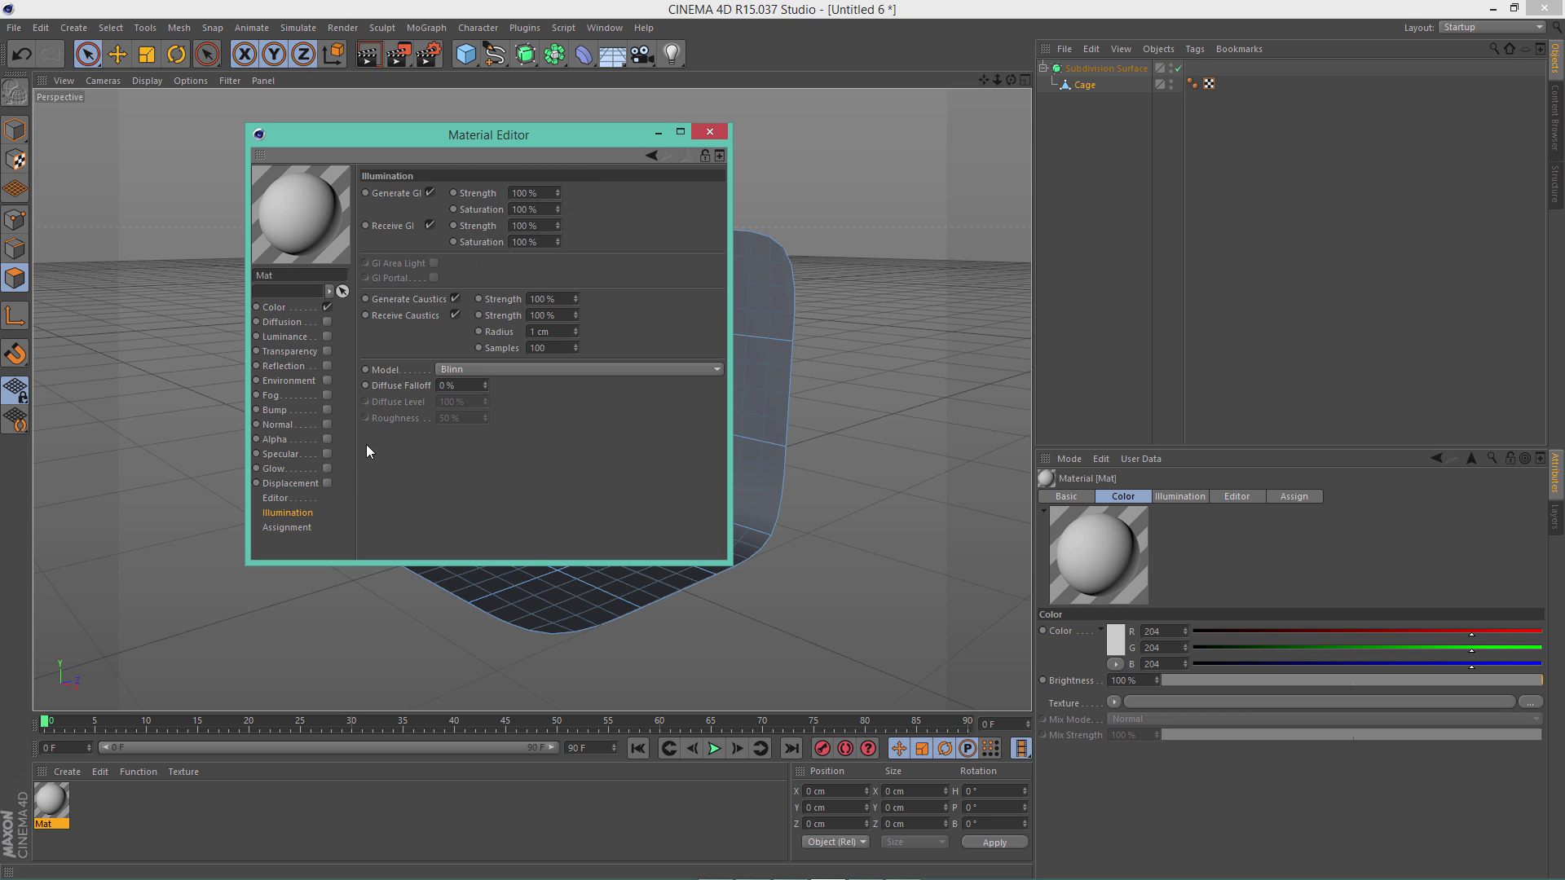
click(446, 368)
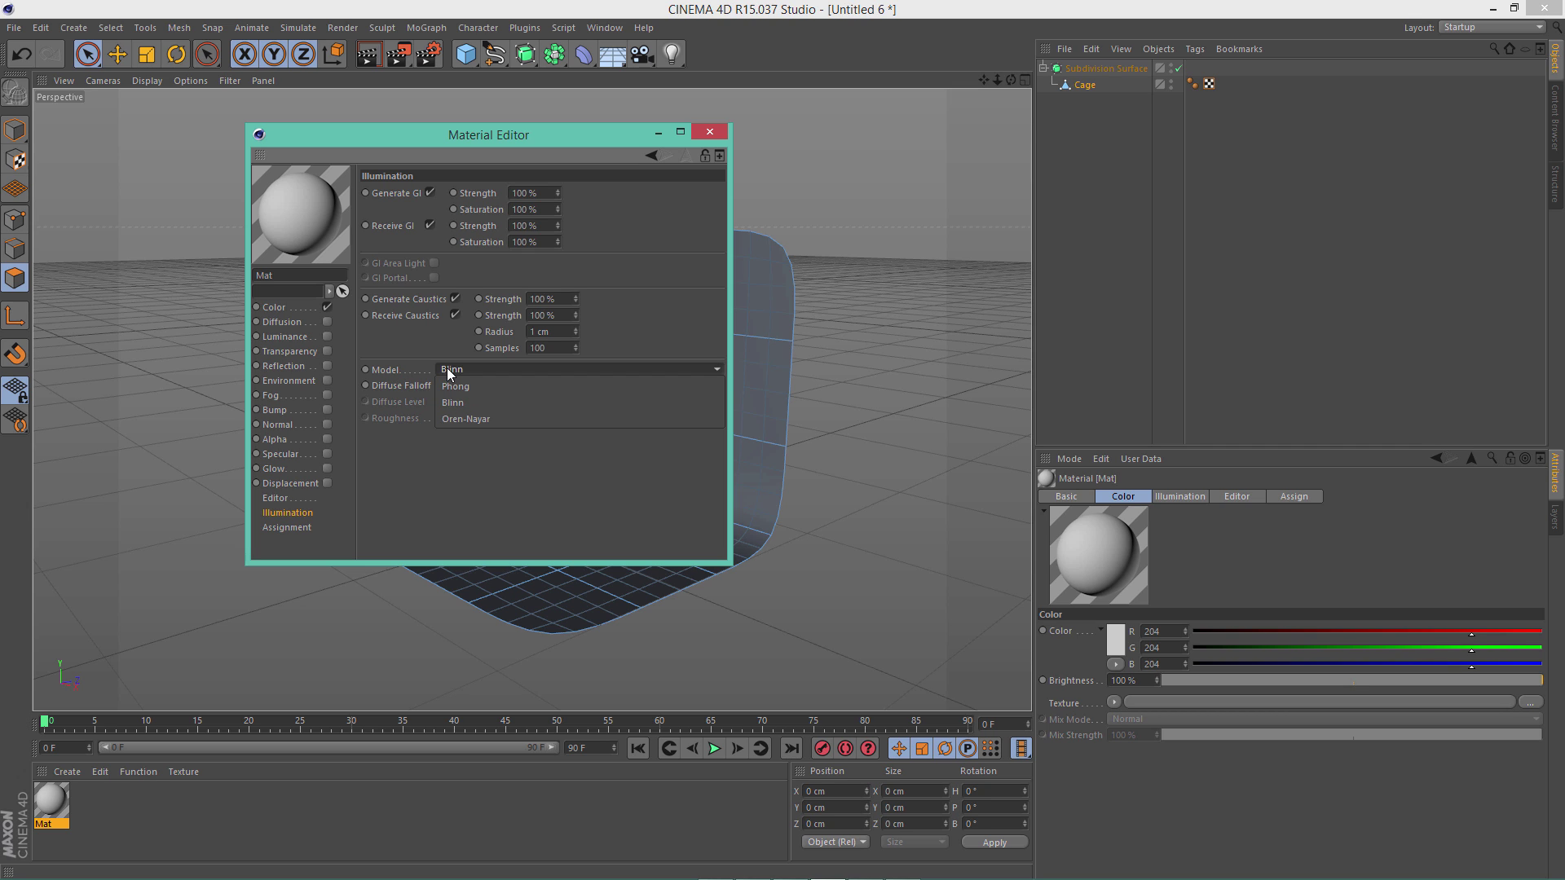
click(517, 419)
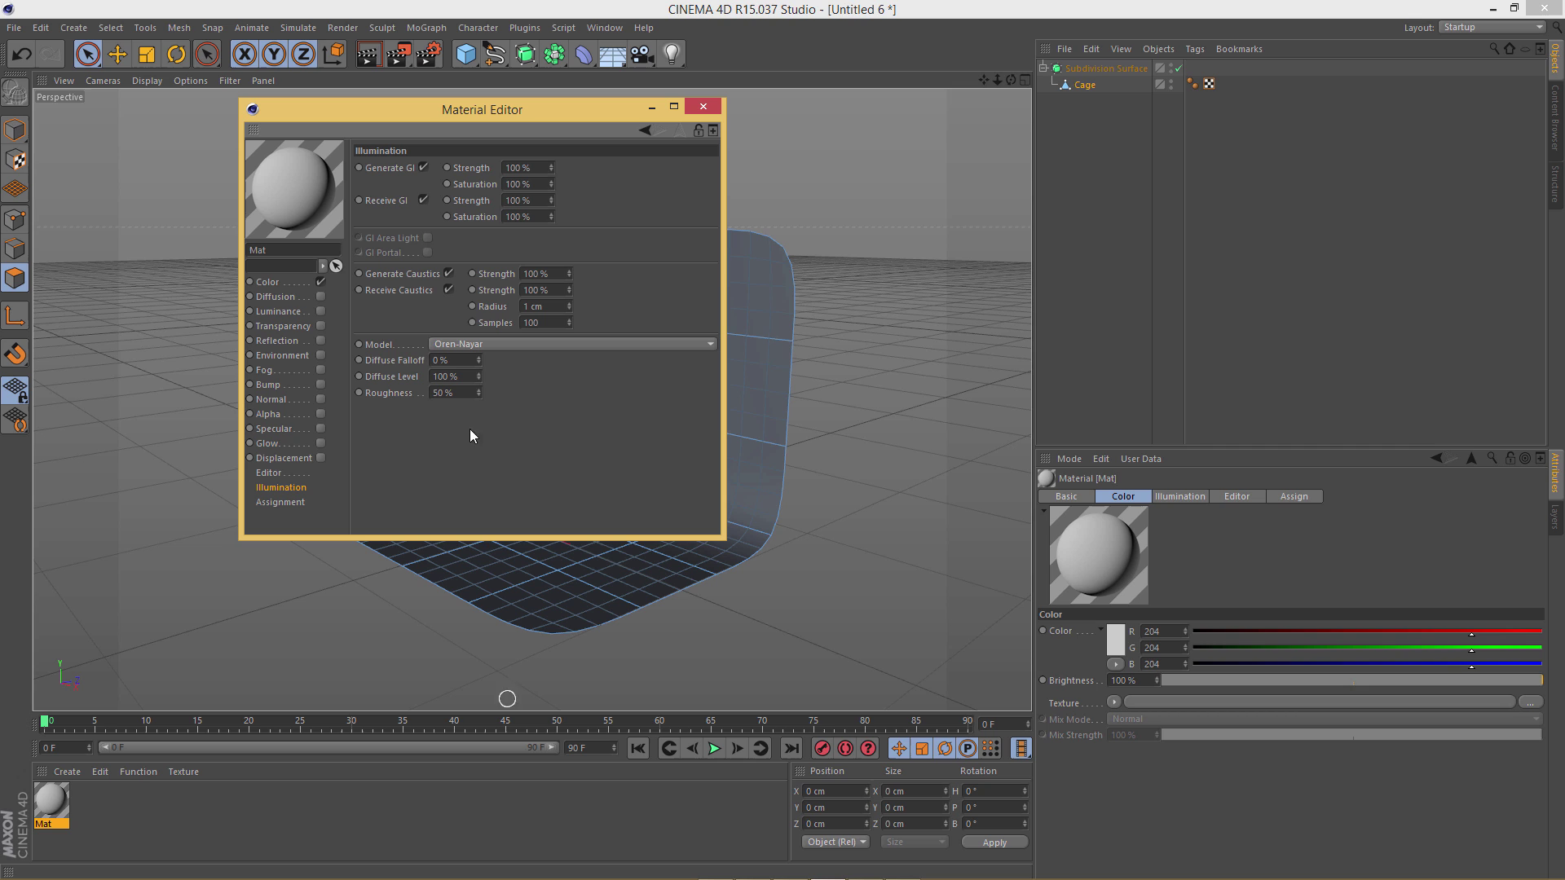
Set the material's colour brightness to 95% for an off-white
click(269, 282)
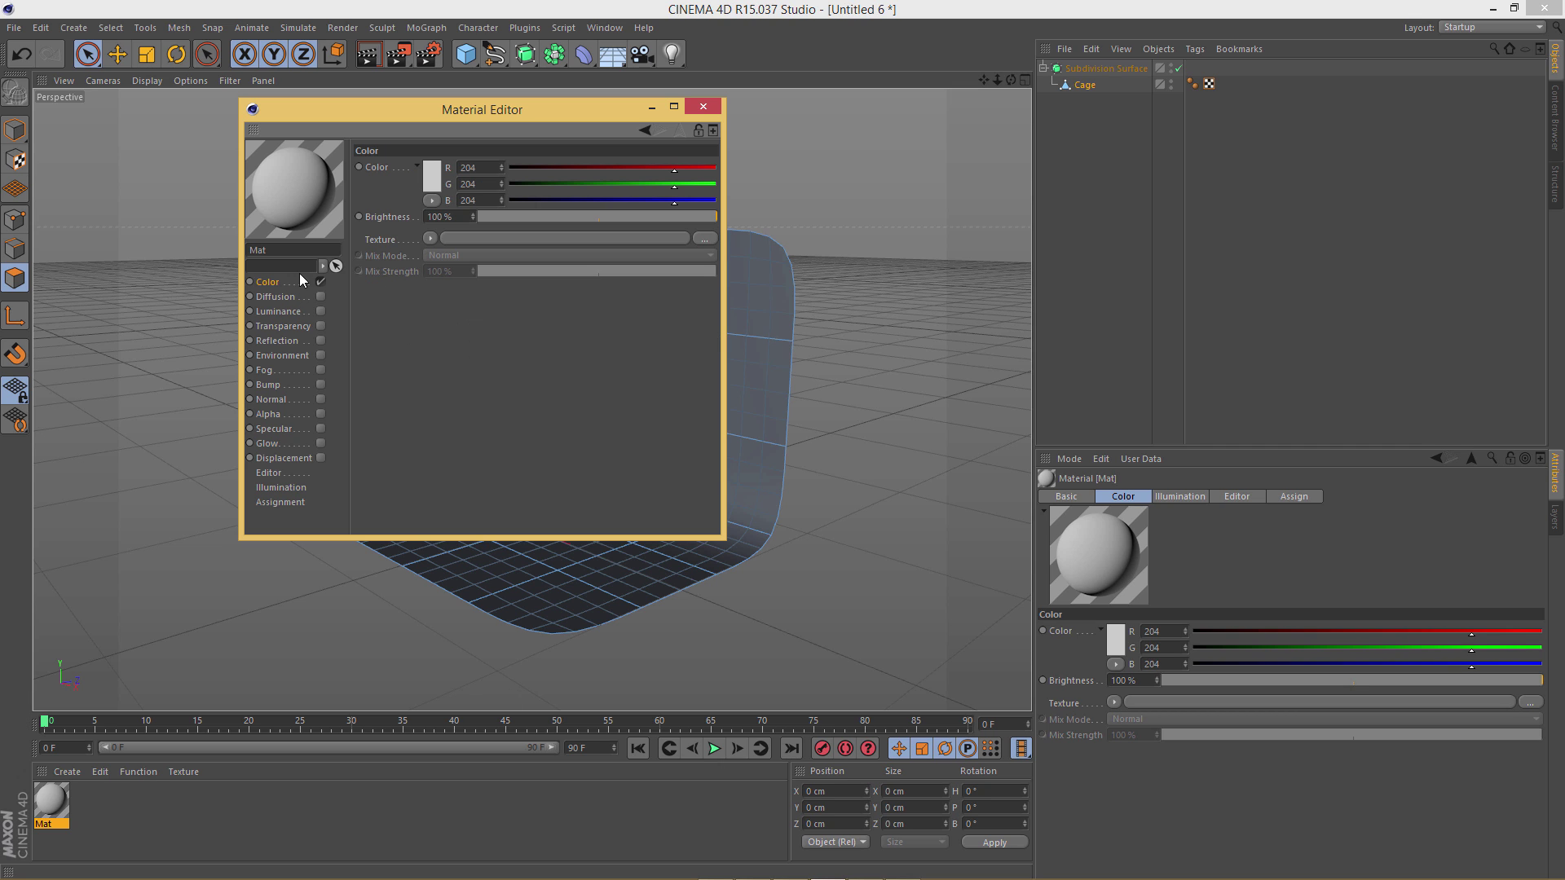
click(434, 174)
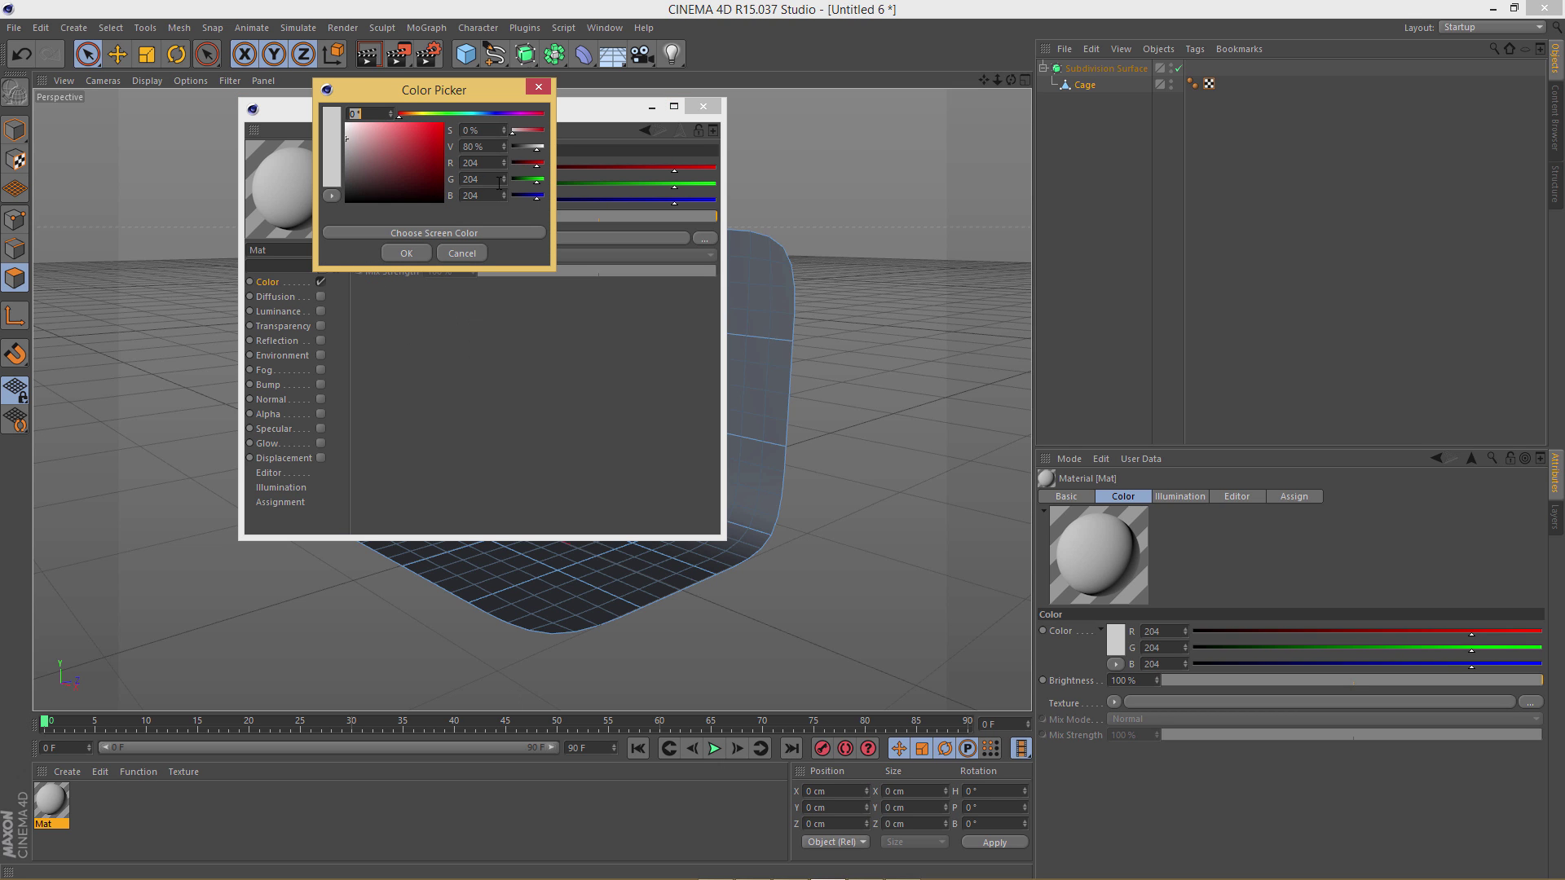
drag(489, 146, 459, 145)
text(95)
key(Return)
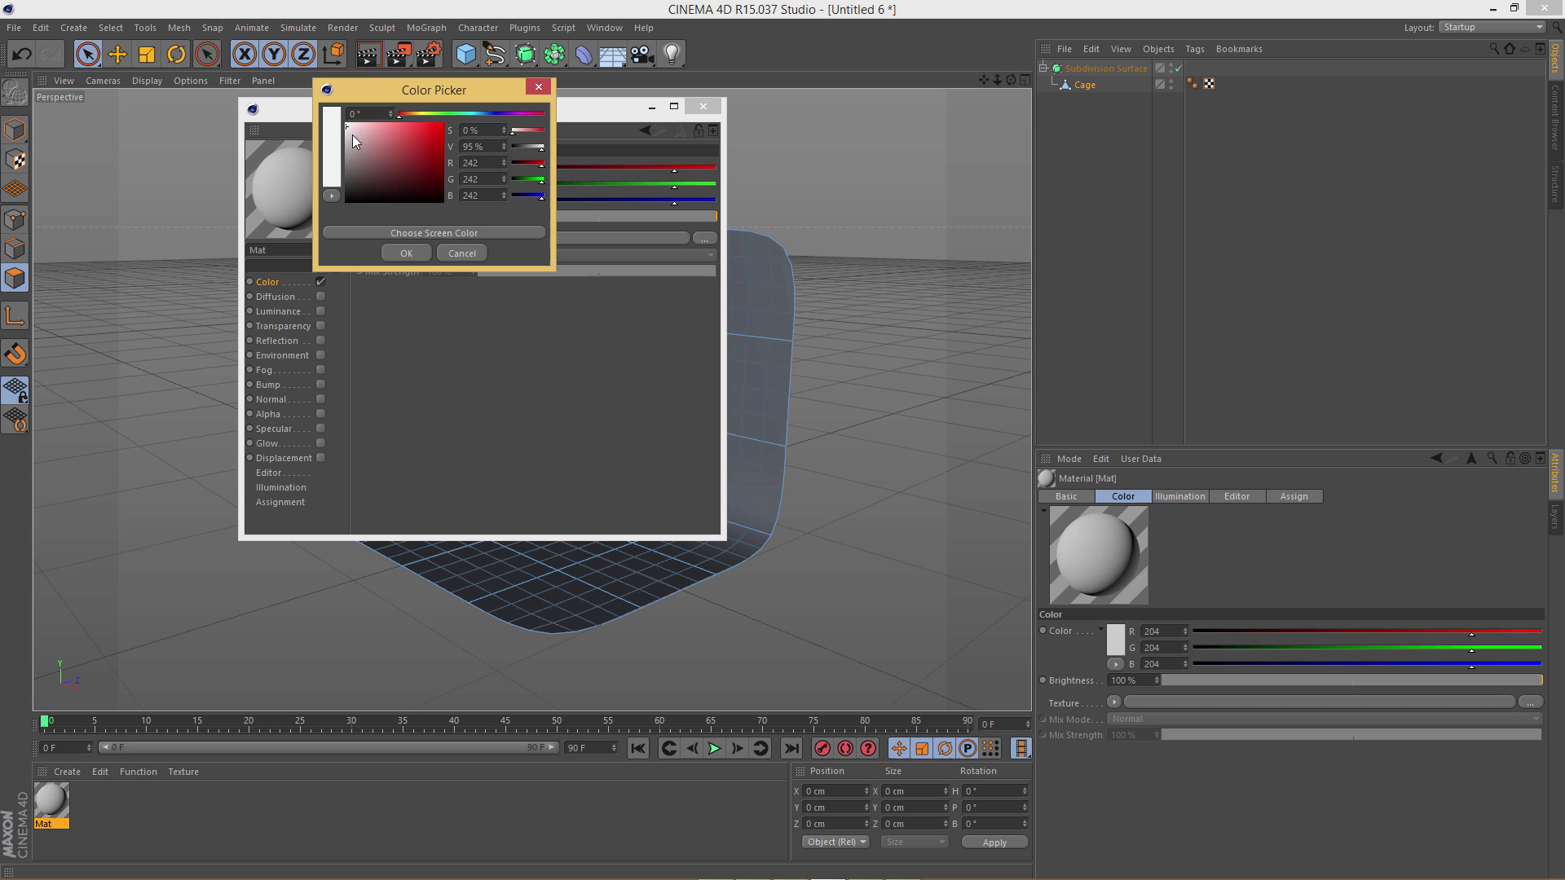
click(415, 250)
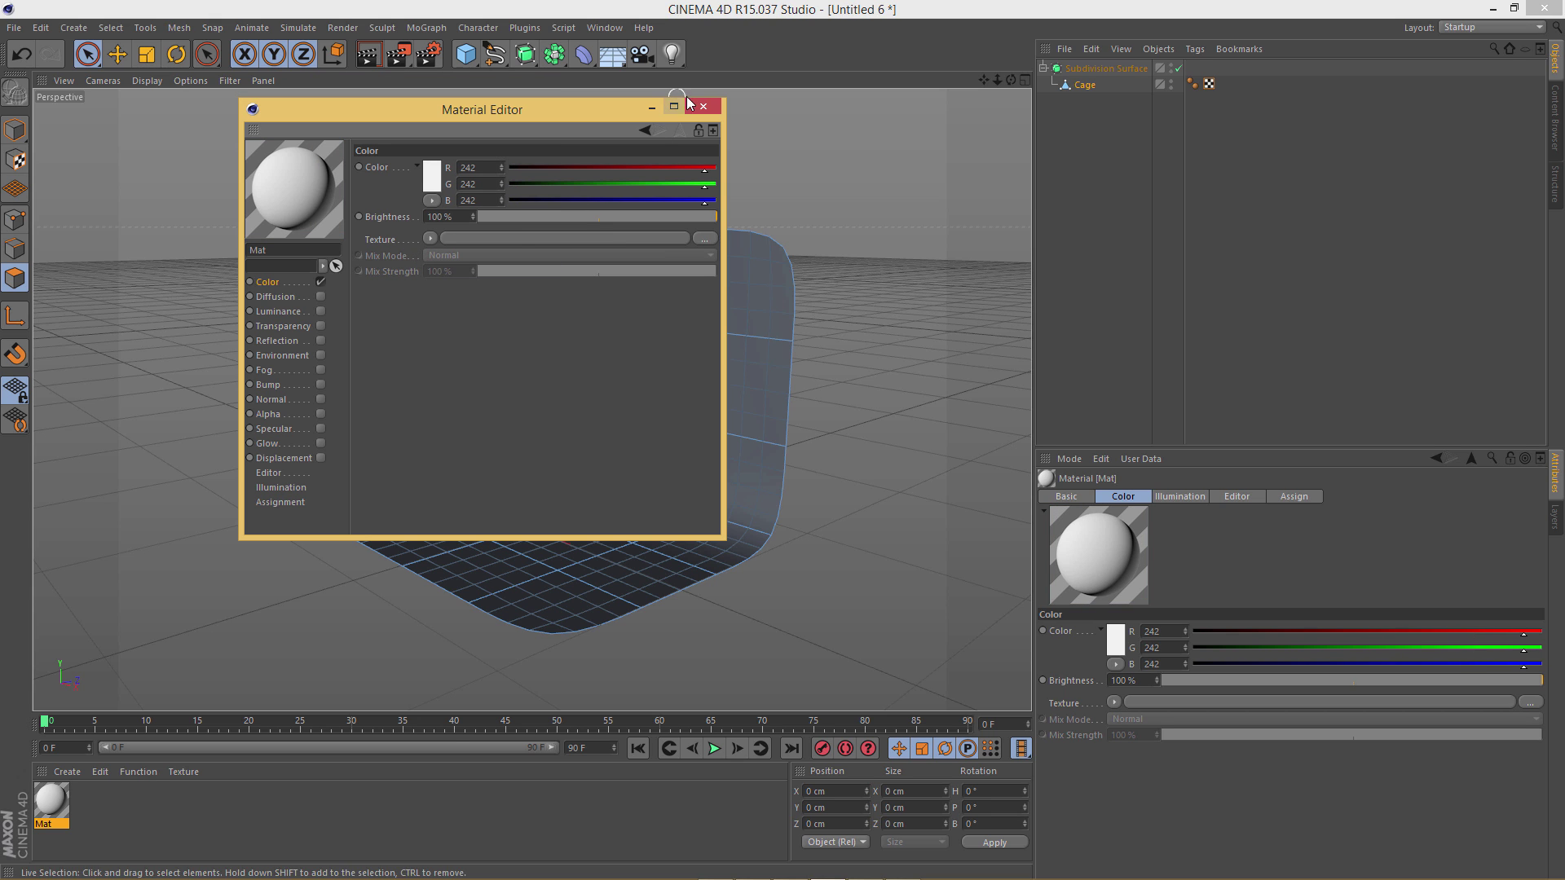
click(703, 110)
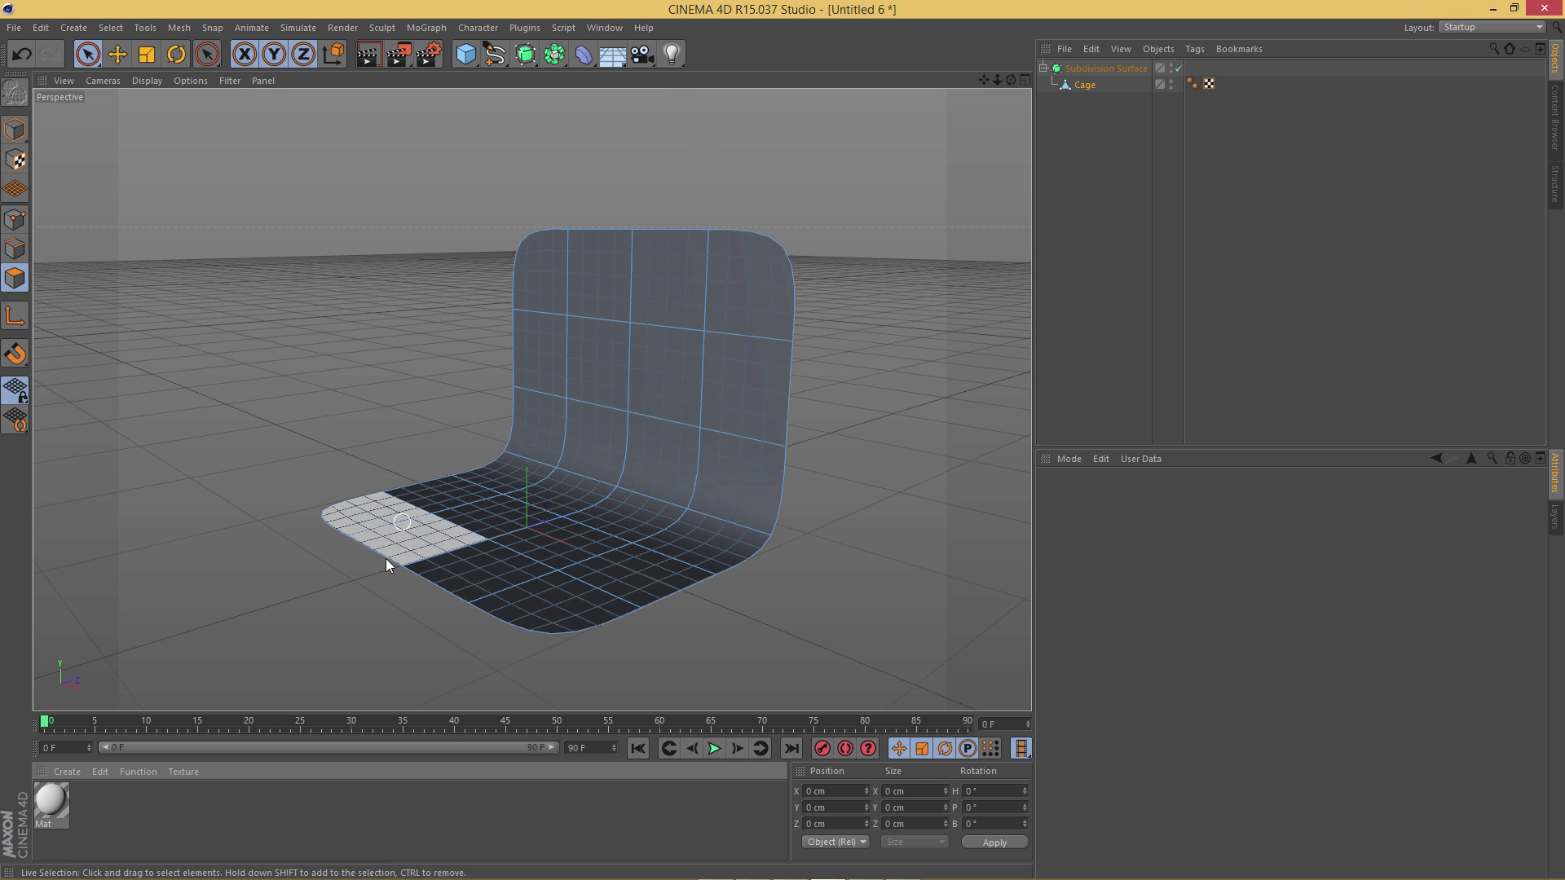
Rename the material to Cage white
double_click(54, 805)
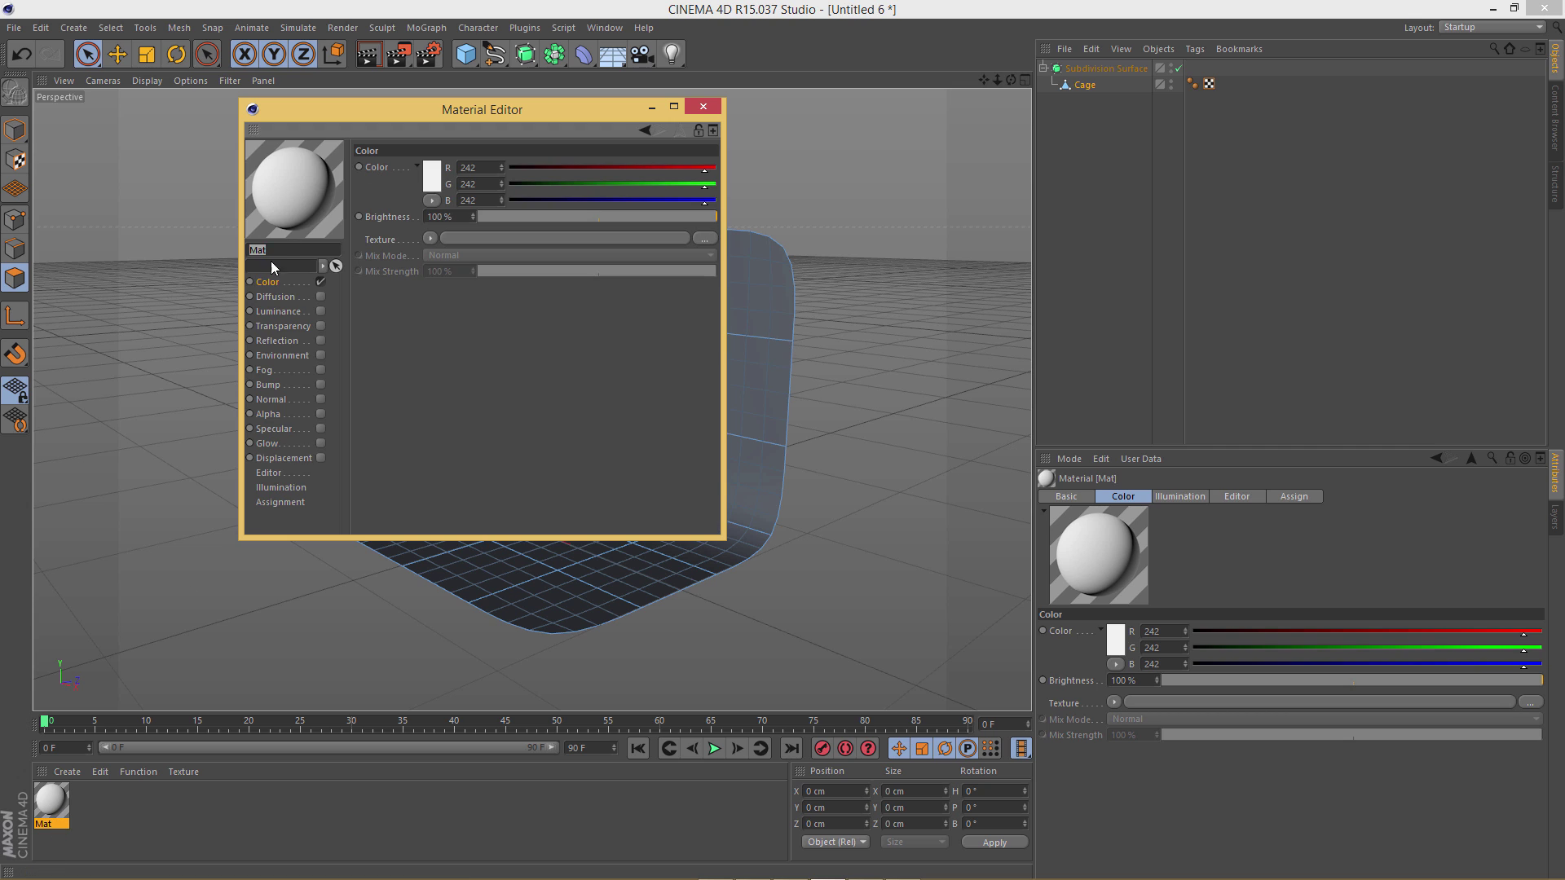
click(282, 249)
drag(283, 245, 243, 247)
text(Cage white)
click(704, 106)
Apply Cage white to the cage mesh and delete an accidental copy
drag(57, 806, 1123, 70)
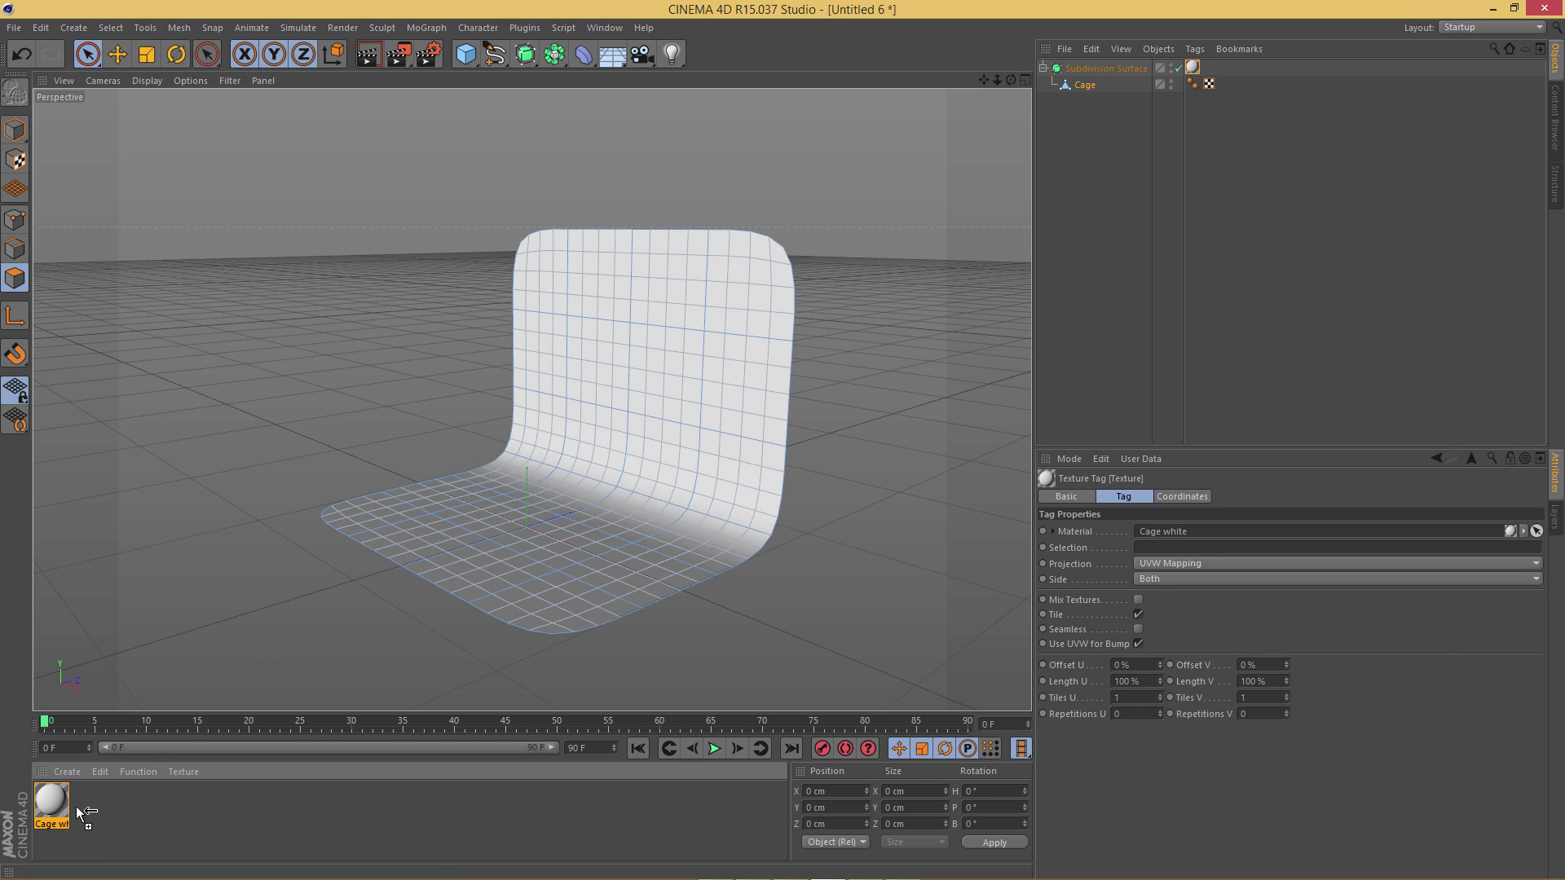
ctrl+drag(77, 811, 110, 804)
key(Delete)
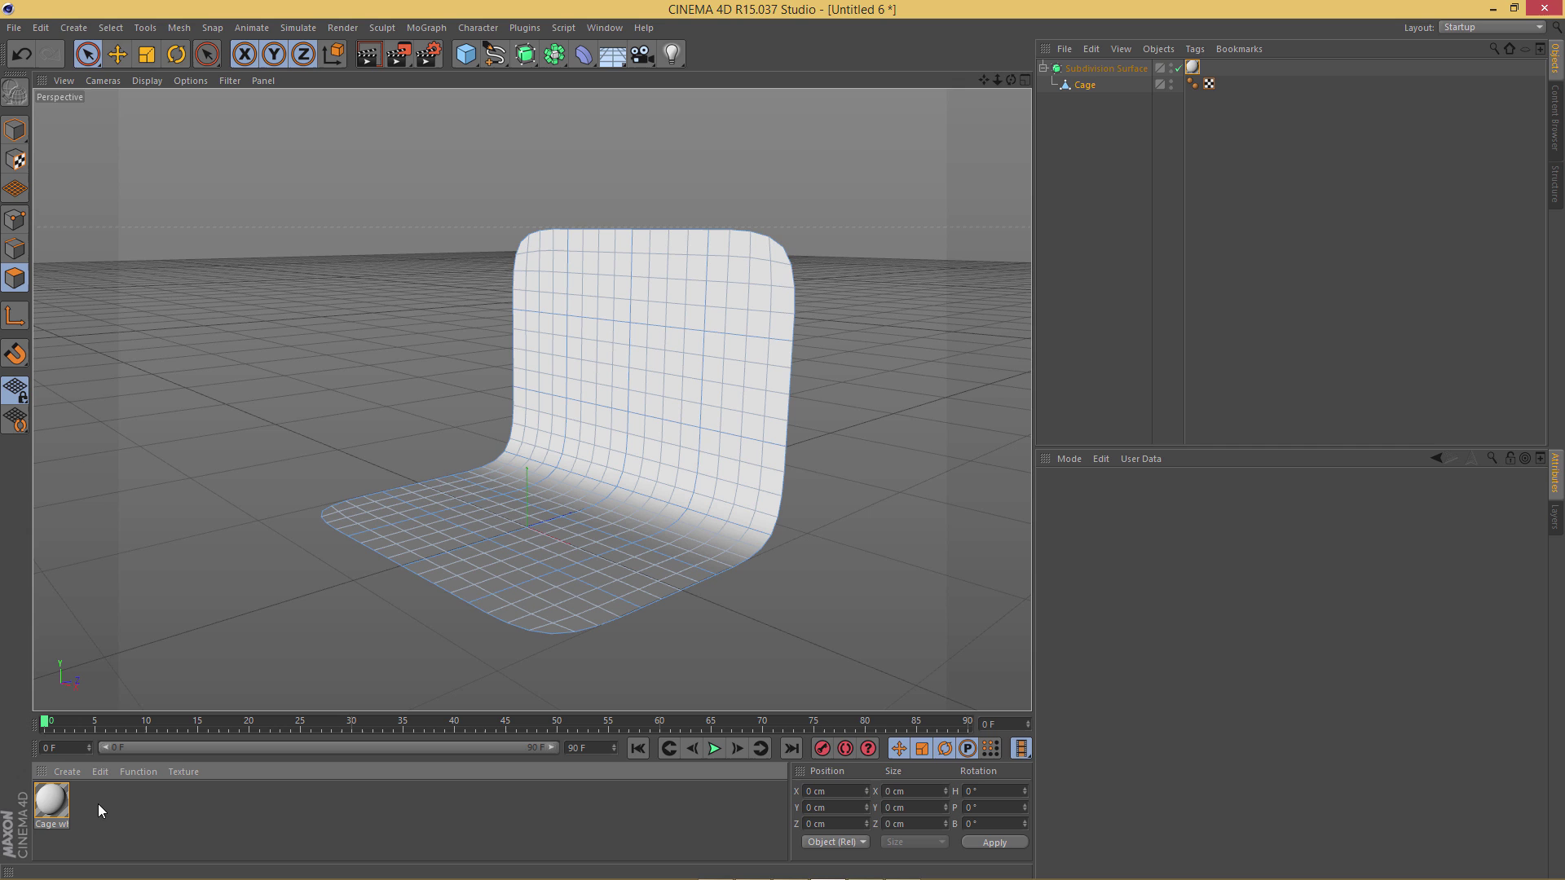
Duplicate Cage white as Cage black with colour brightness 10%
click(63, 801)
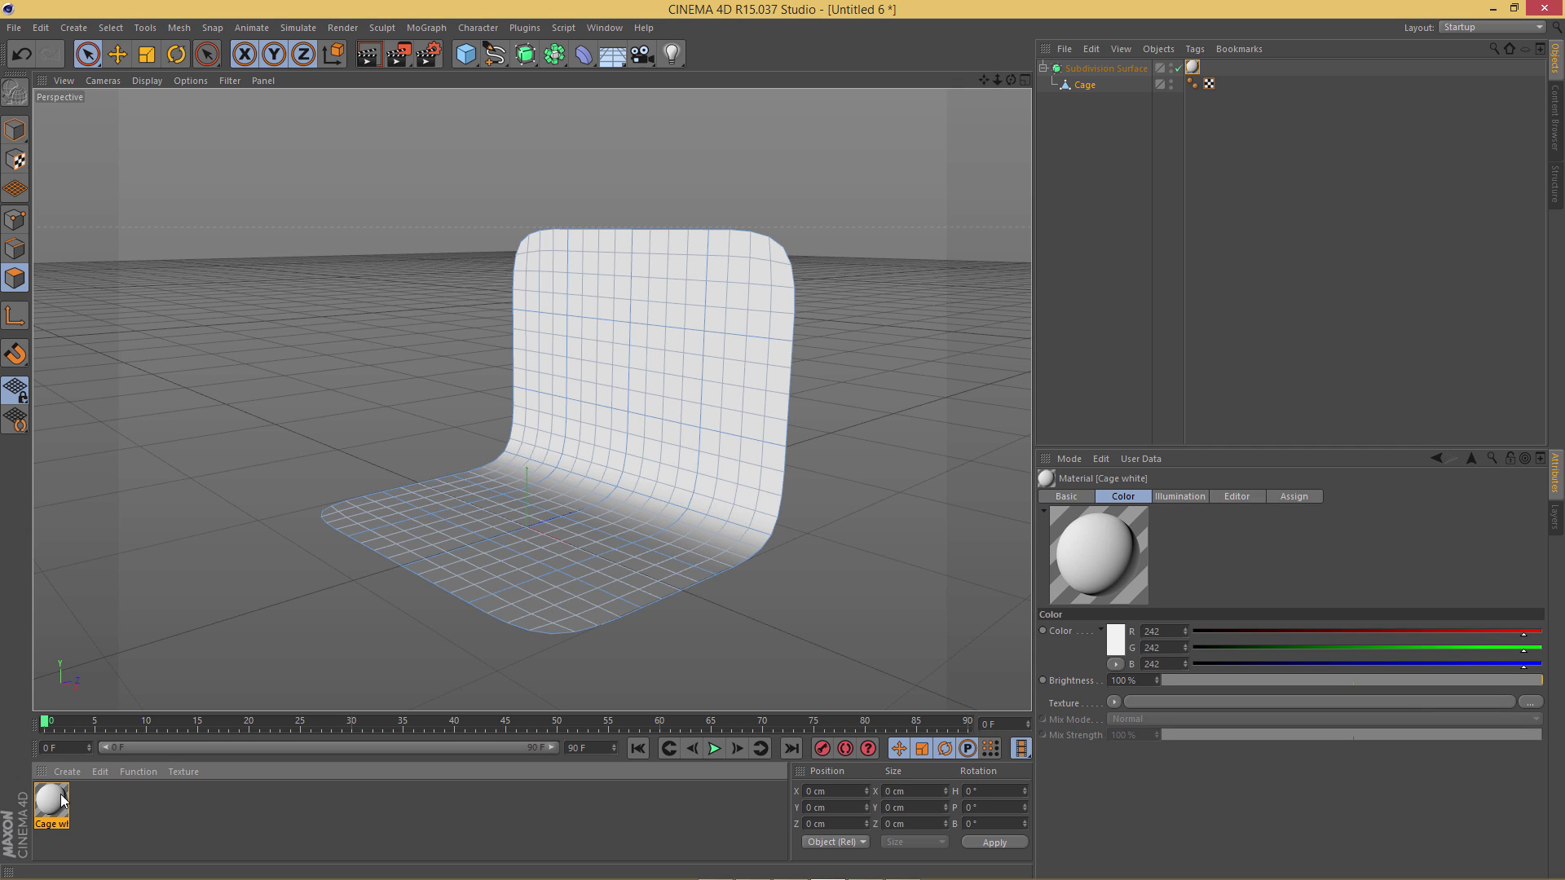
ctrl+drag(64, 802, 85, 800)
double_click(86, 801)
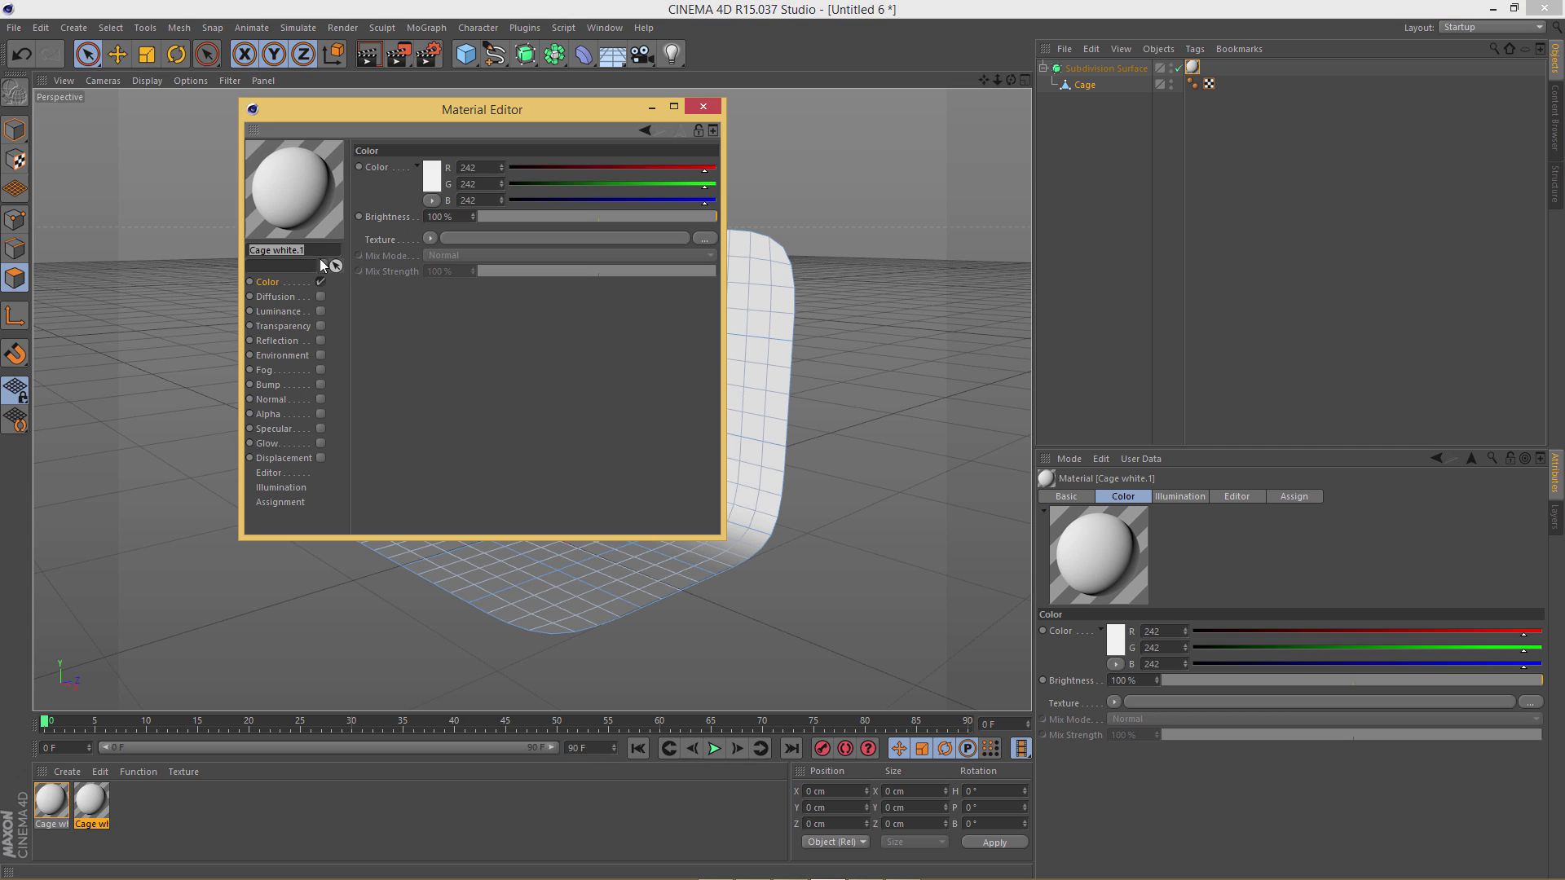
drag(307, 250, 276, 250)
text(black)
key(Return)
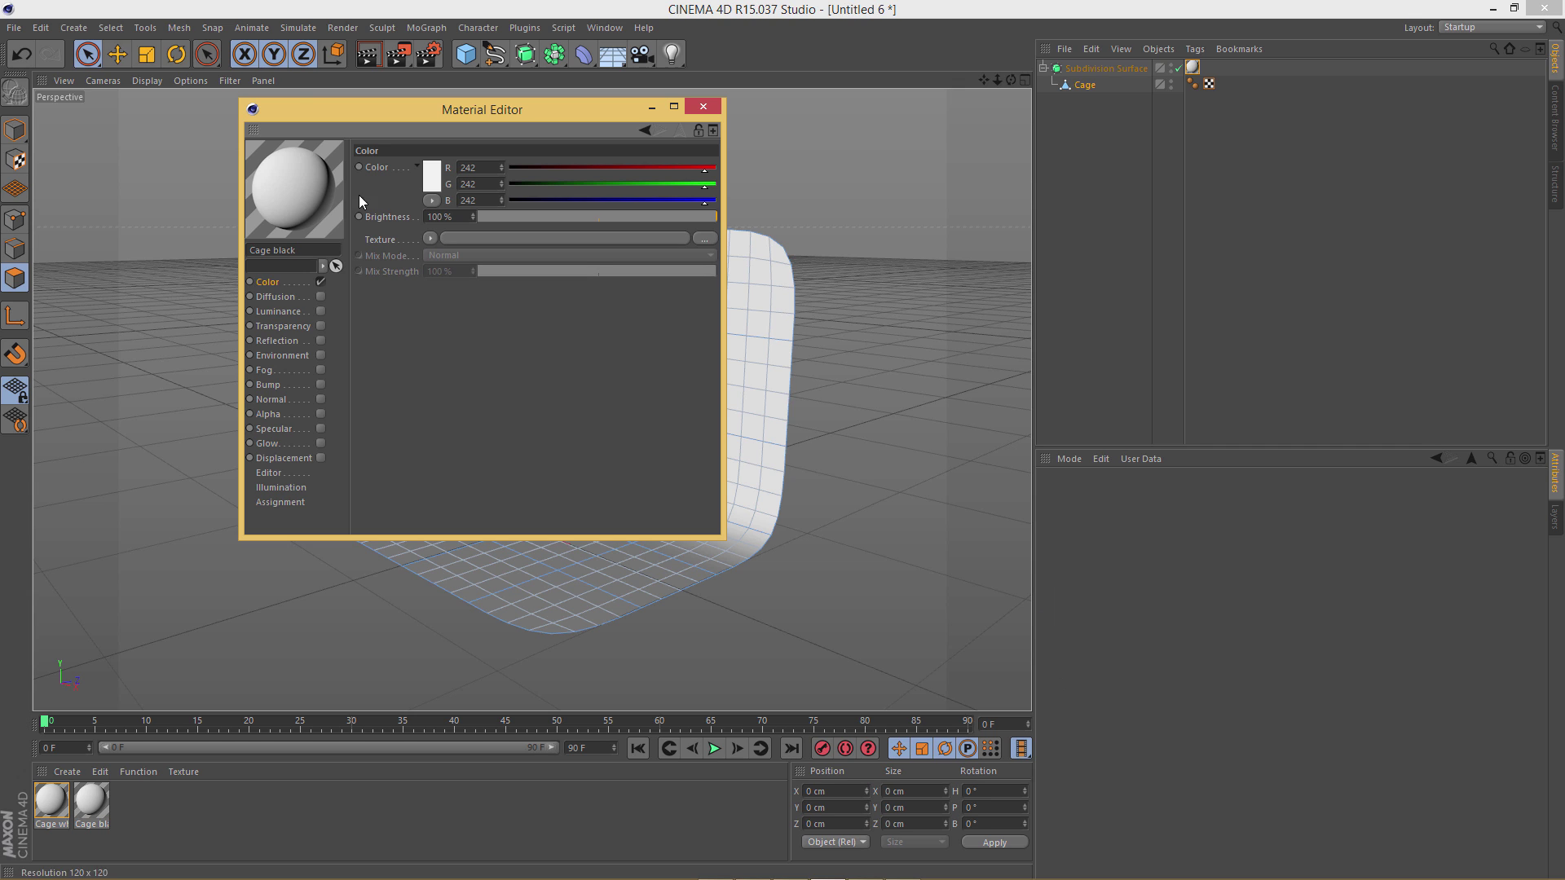
click(425, 181)
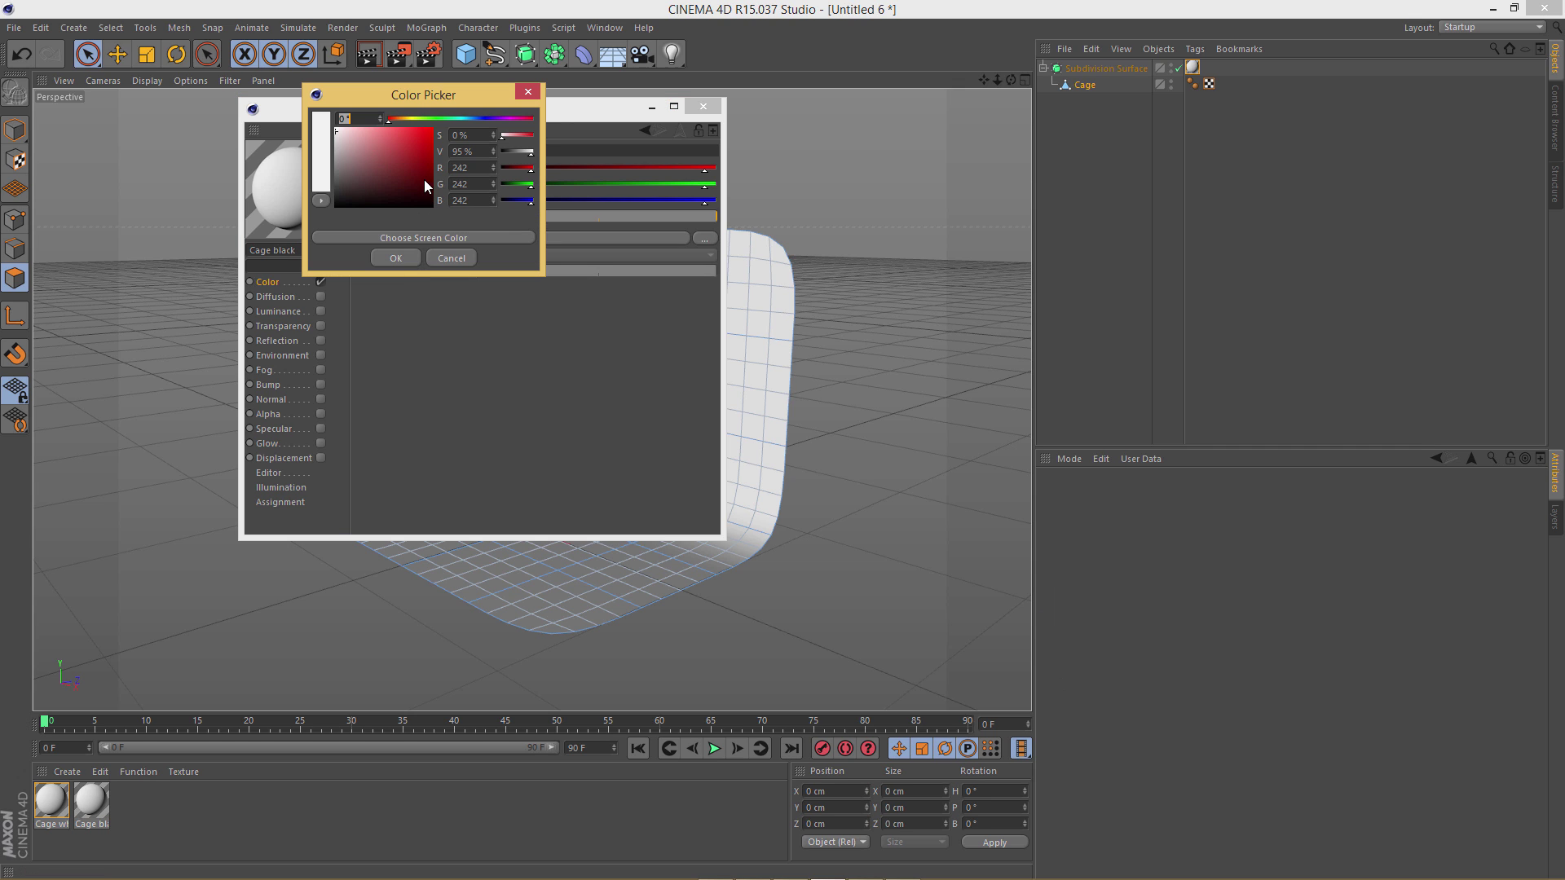
click(473, 152)
text(10)
key(Return)
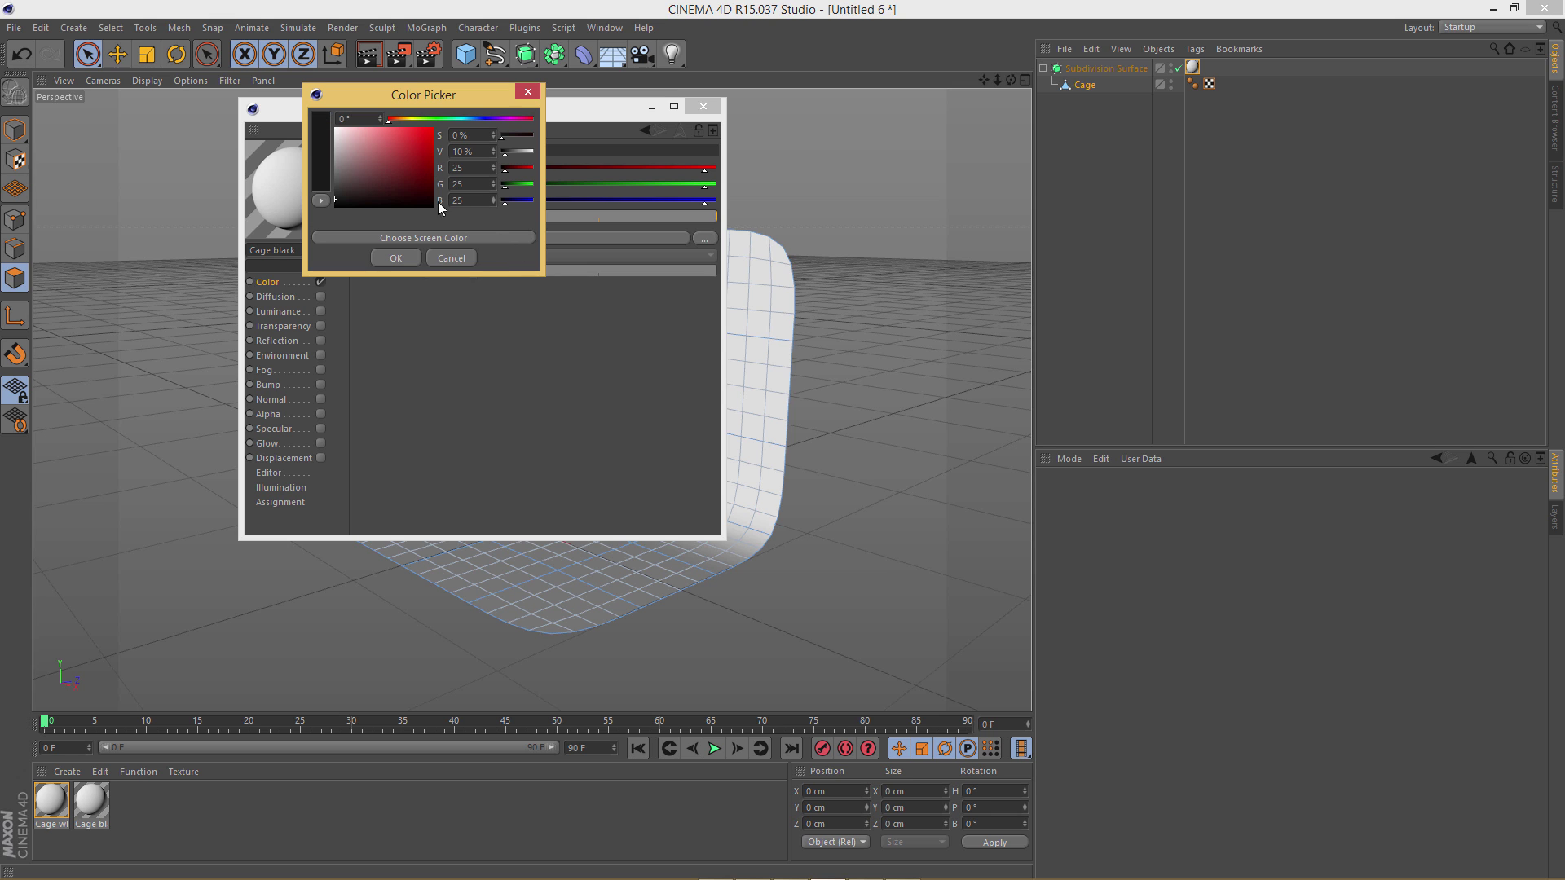
click(395, 258)
click(709, 106)
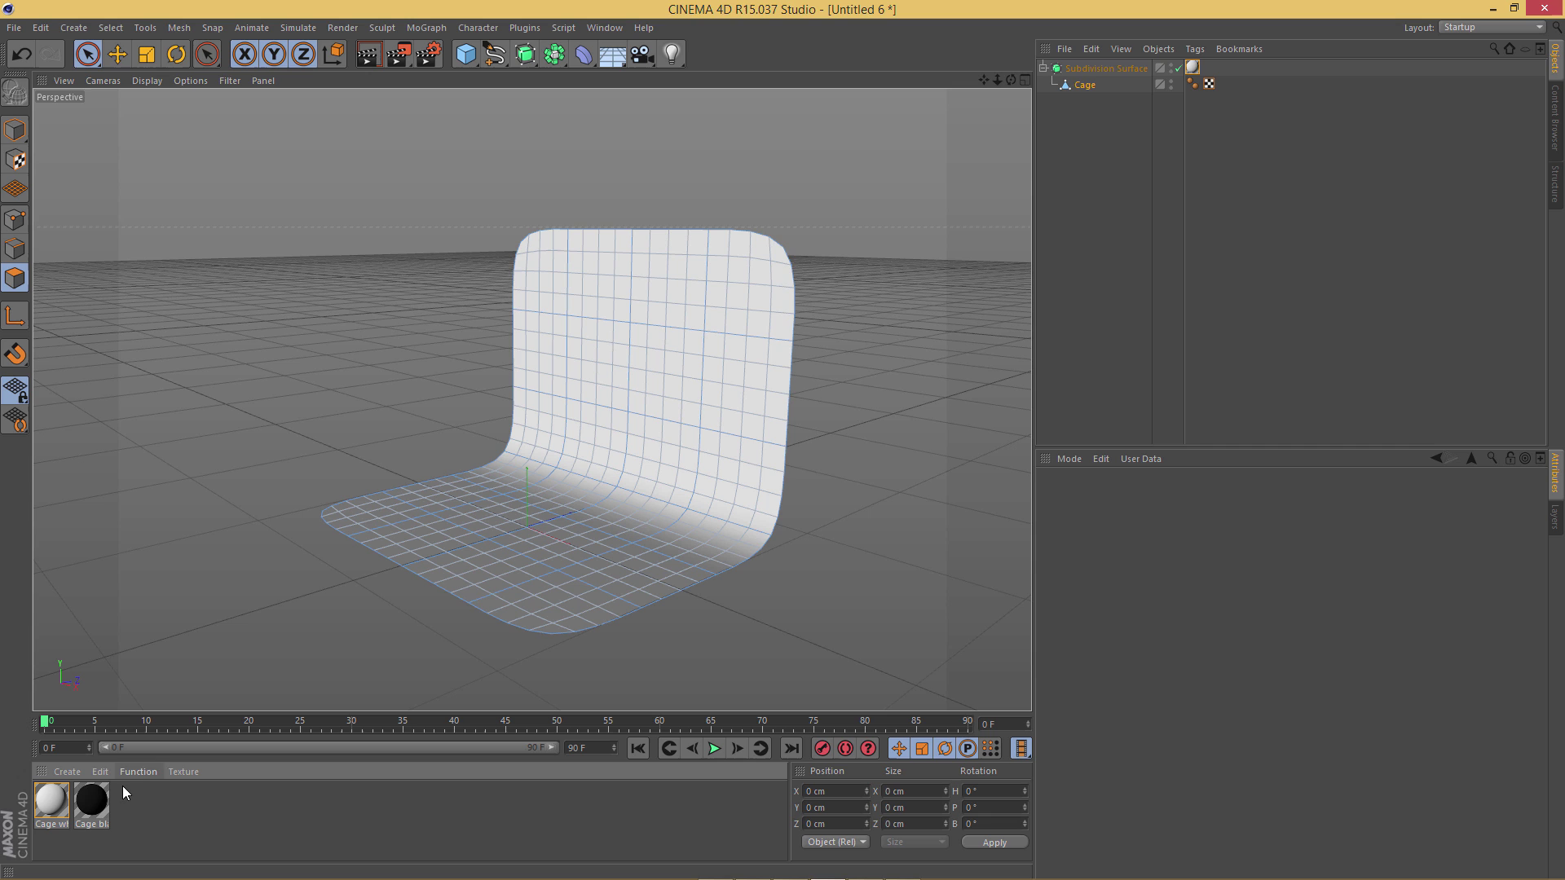
Duplicate Cage black as Cage grey with colour brightness 50%
ctrl+drag(104, 794, 144, 799)
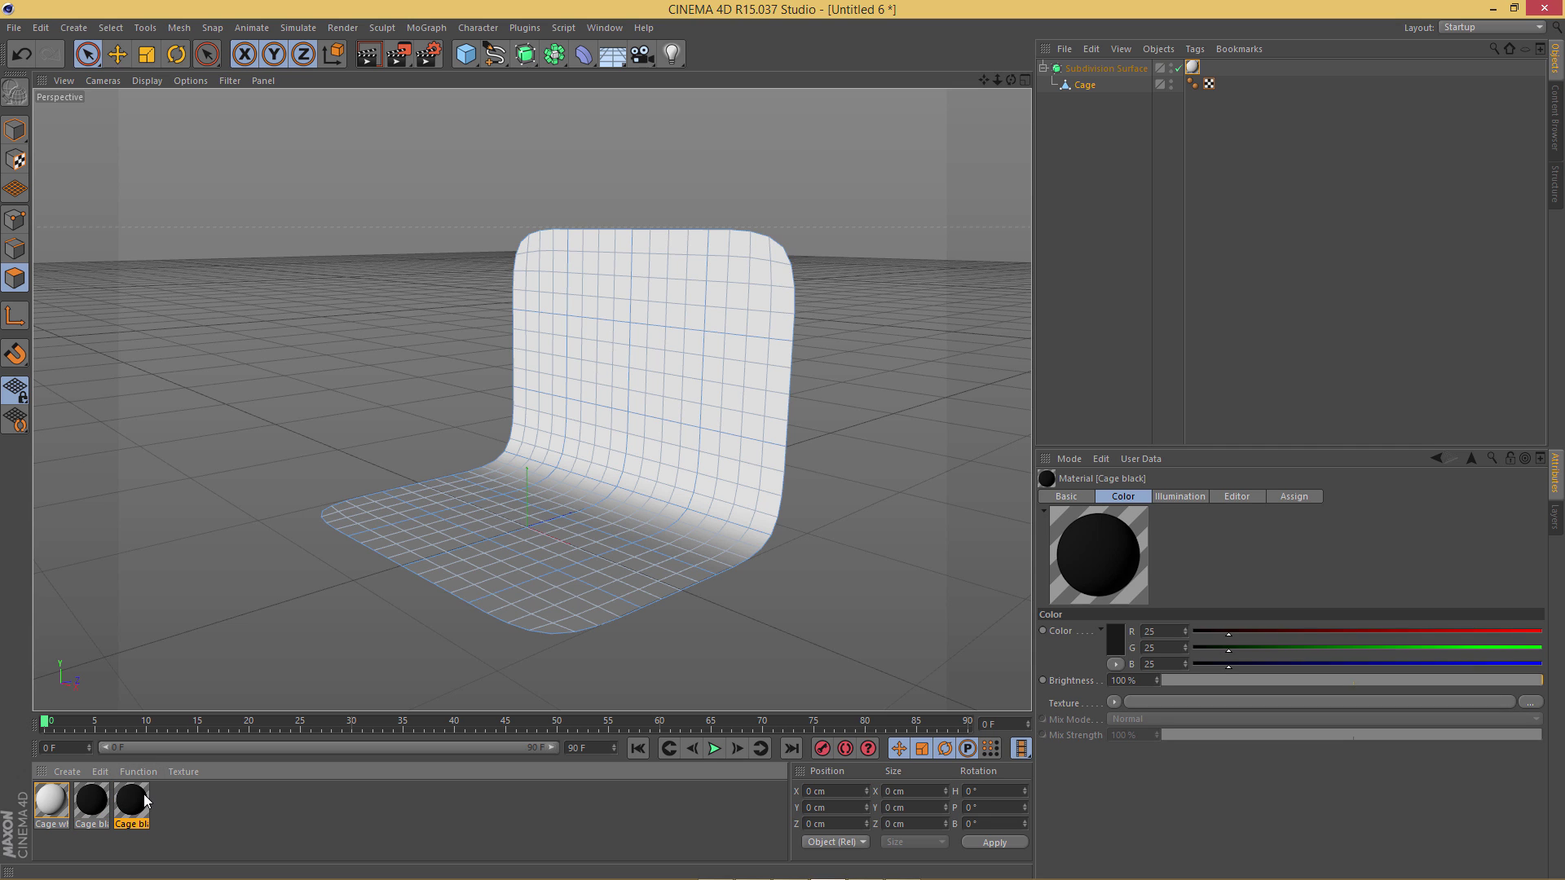
double_click(132, 798)
double_click(292, 248)
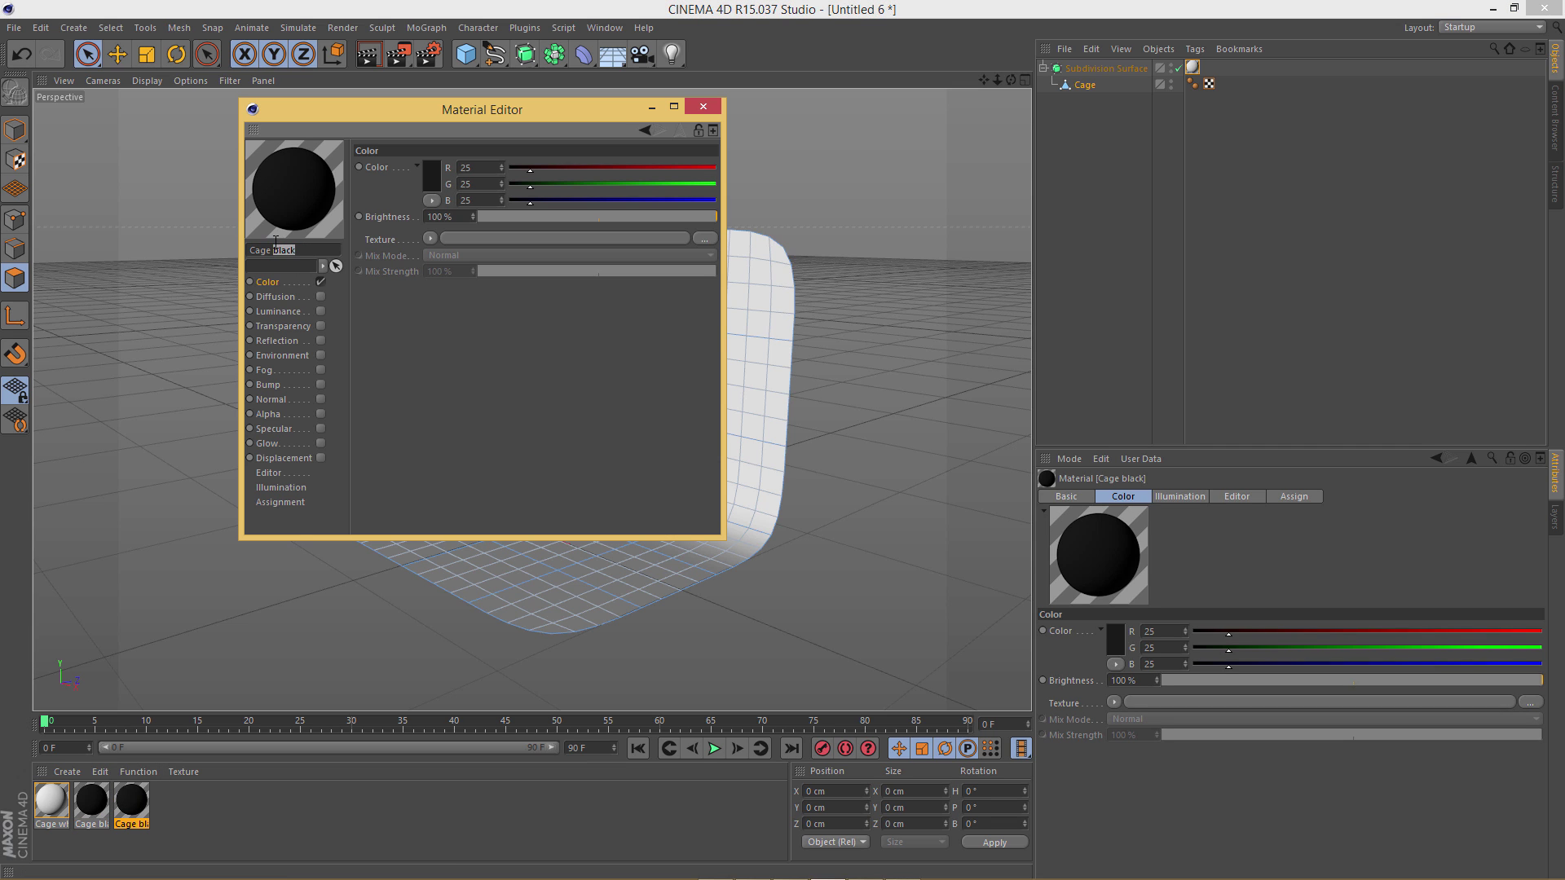
text(grey)
click(428, 179)
drag(477, 151, 445, 151)
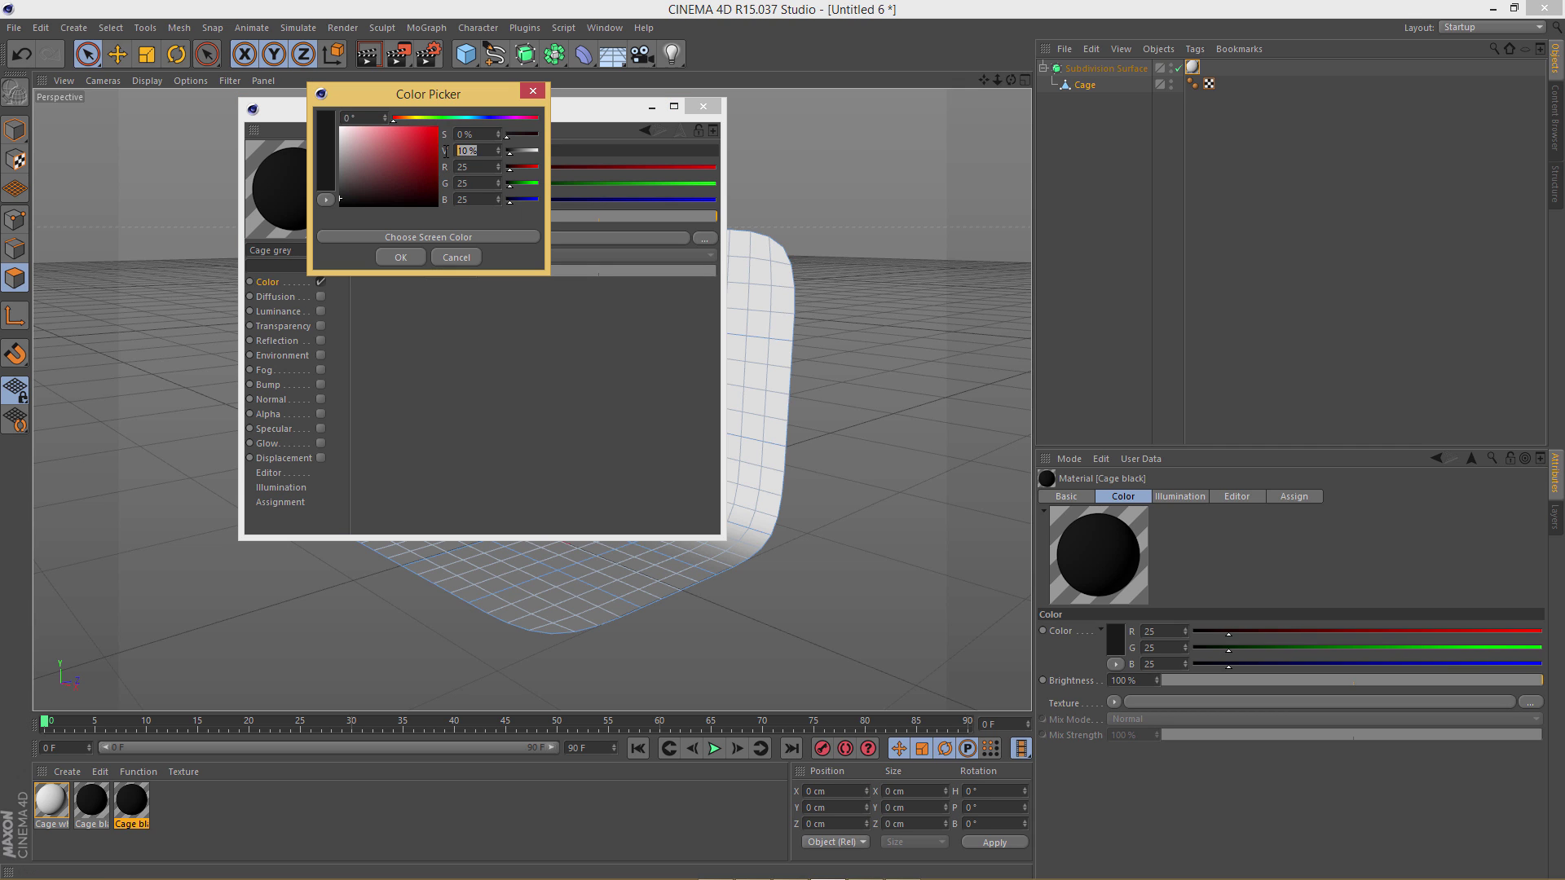
text(50)
key(Return)
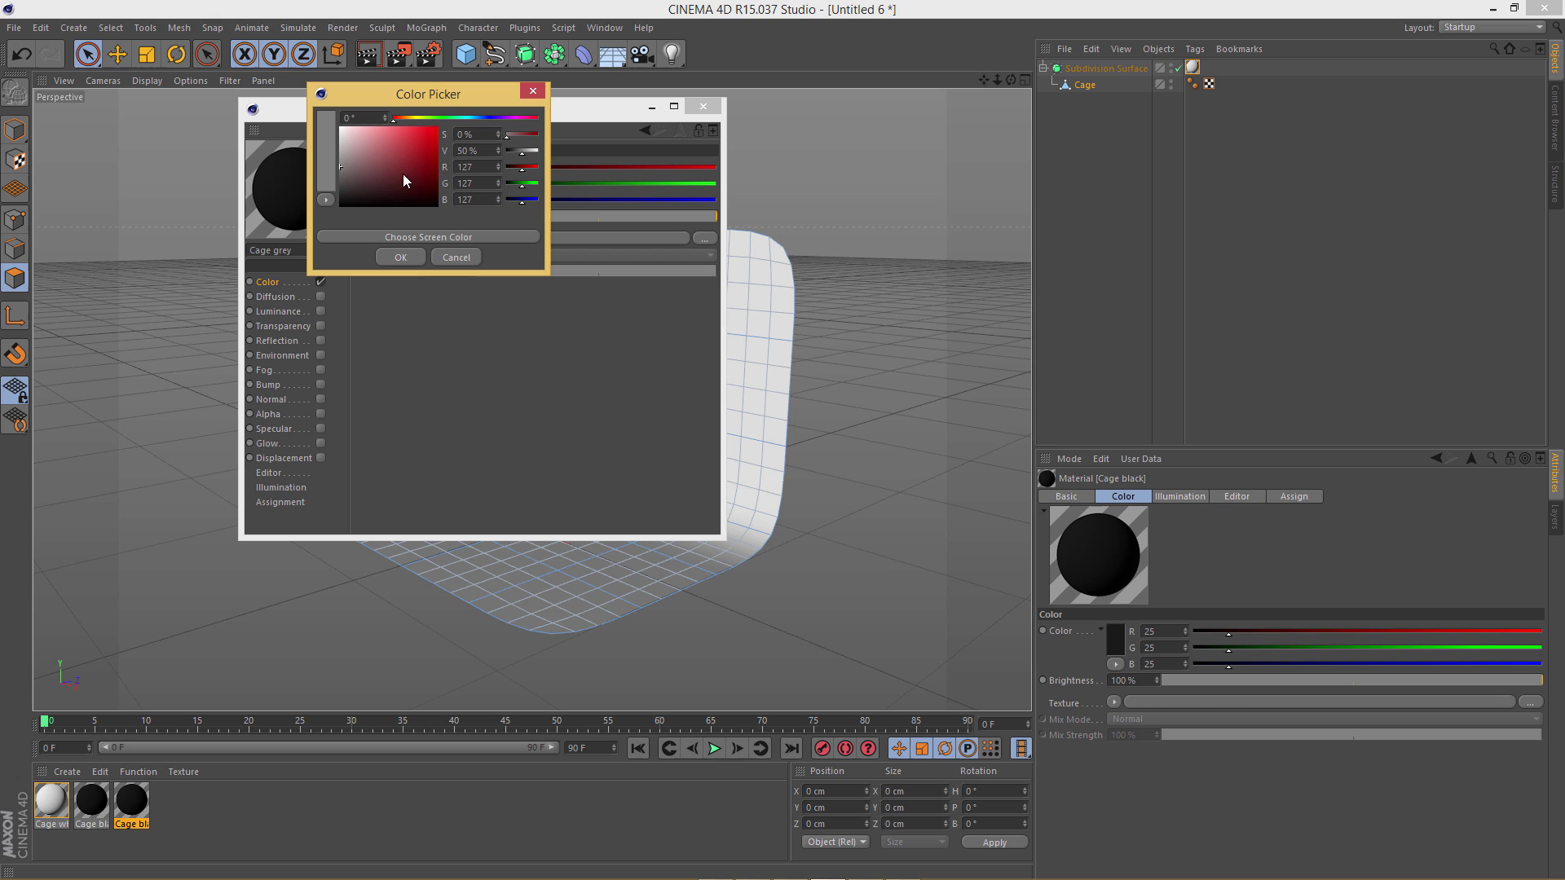
click(401, 258)
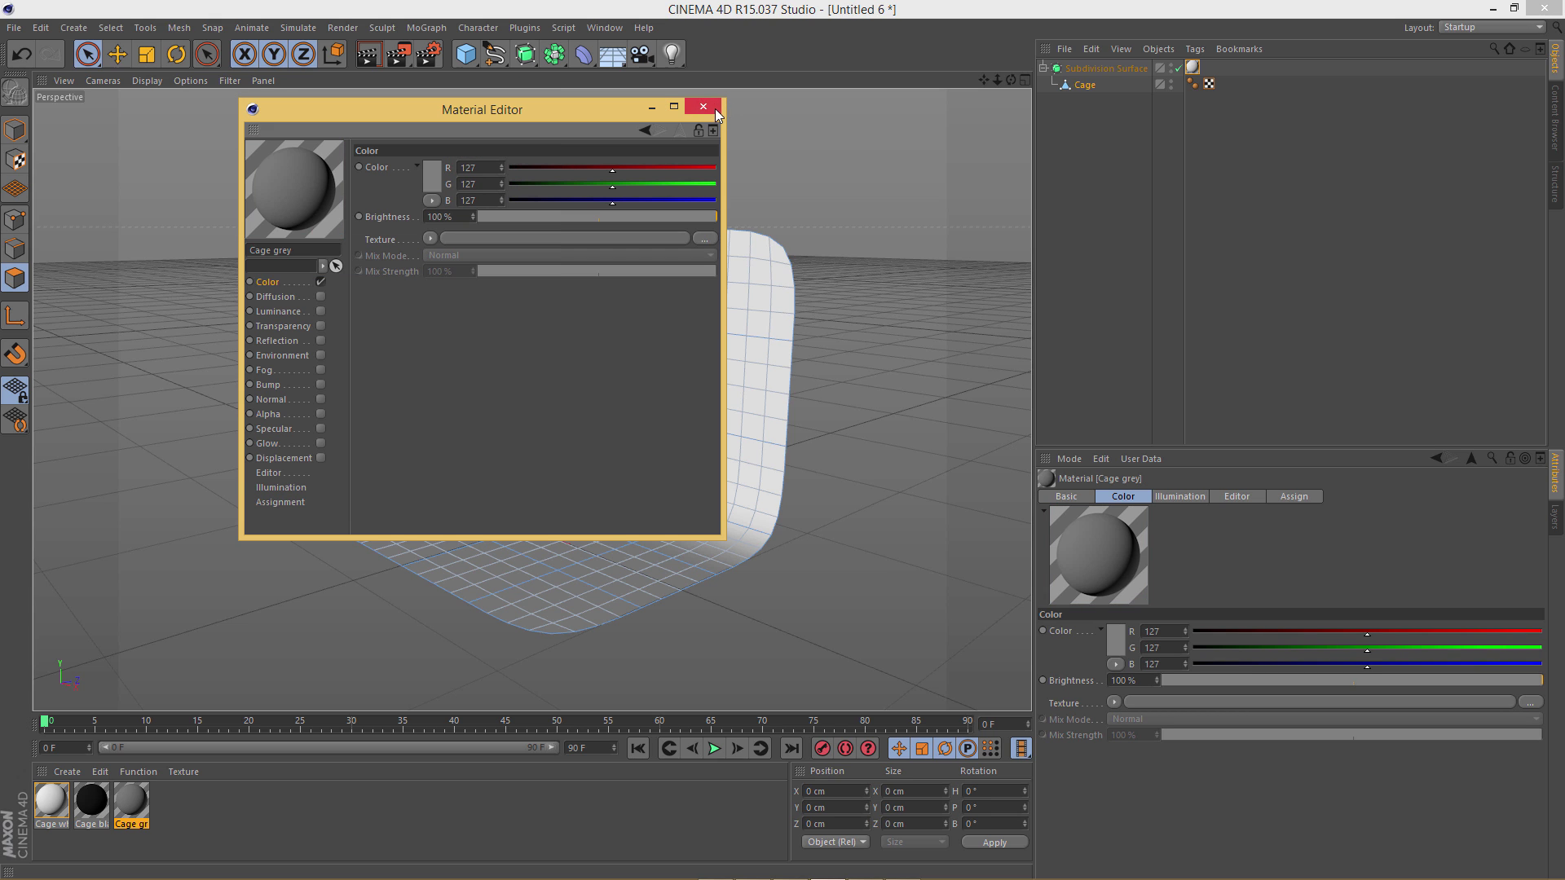
Apply Cage black and Cage grey to the Subdivision Surface
click(715, 109)
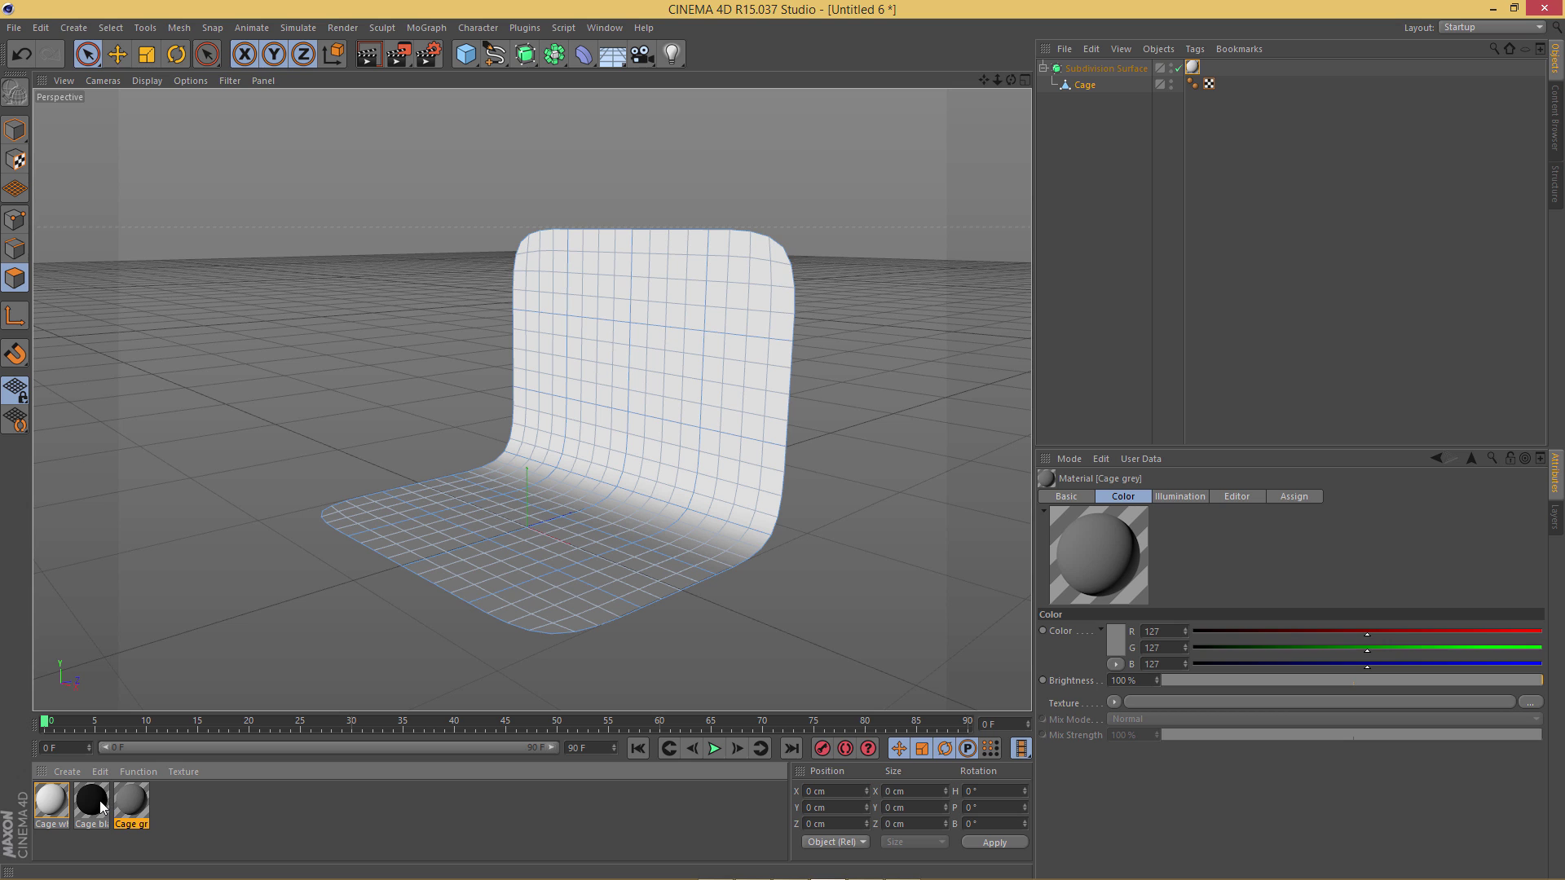
drag(100, 801, 1096, 70)
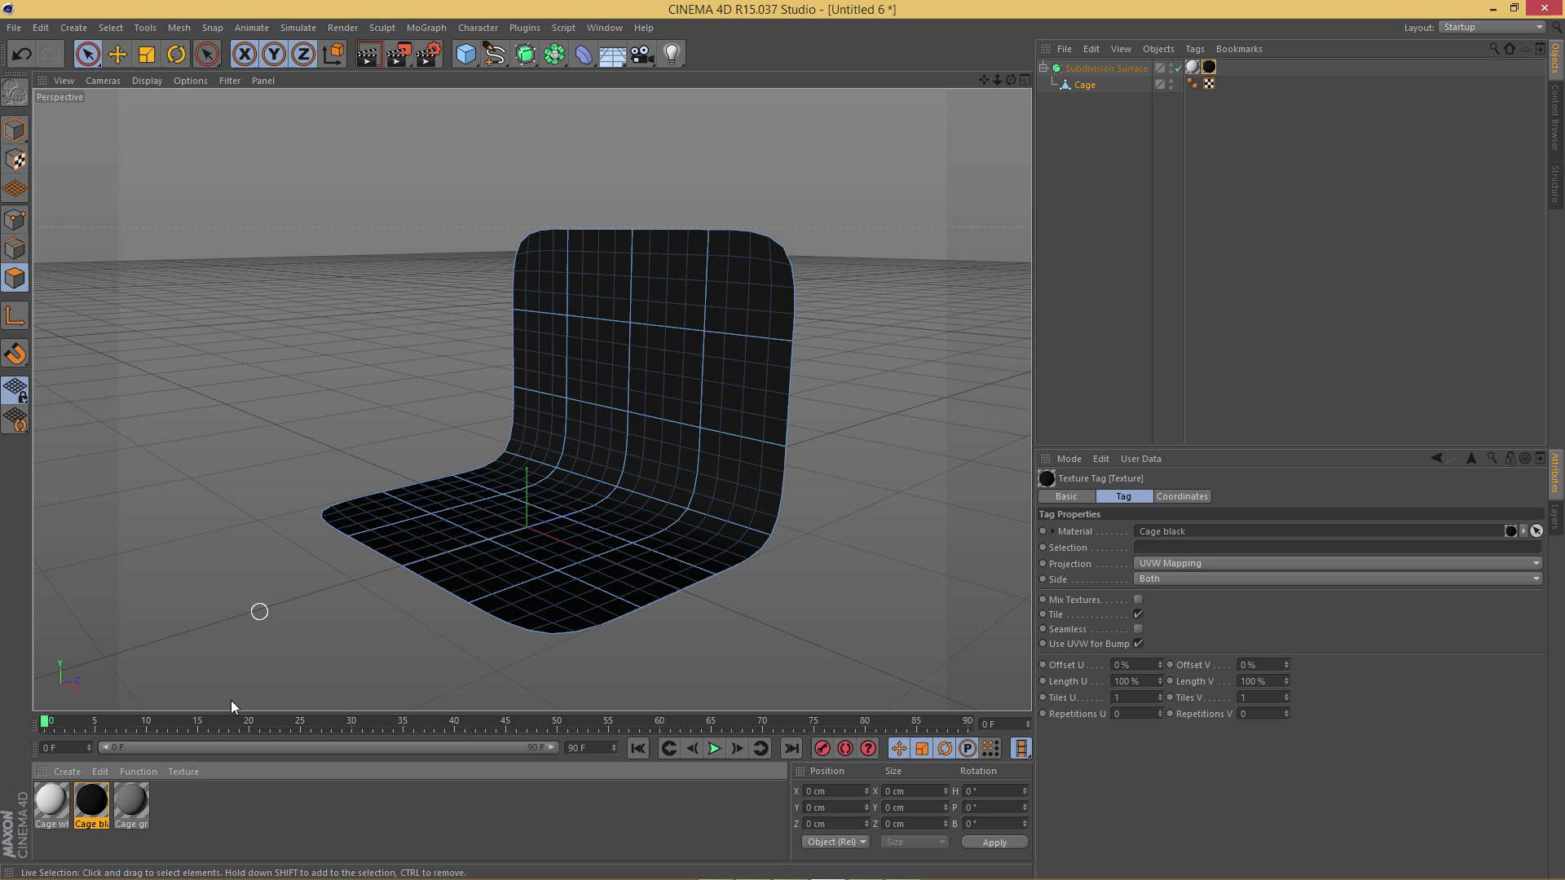
click(135, 800)
drag(140, 802, 1242, 66)
Move the Cage black tag between the grey and white tags
click(1192, 68)
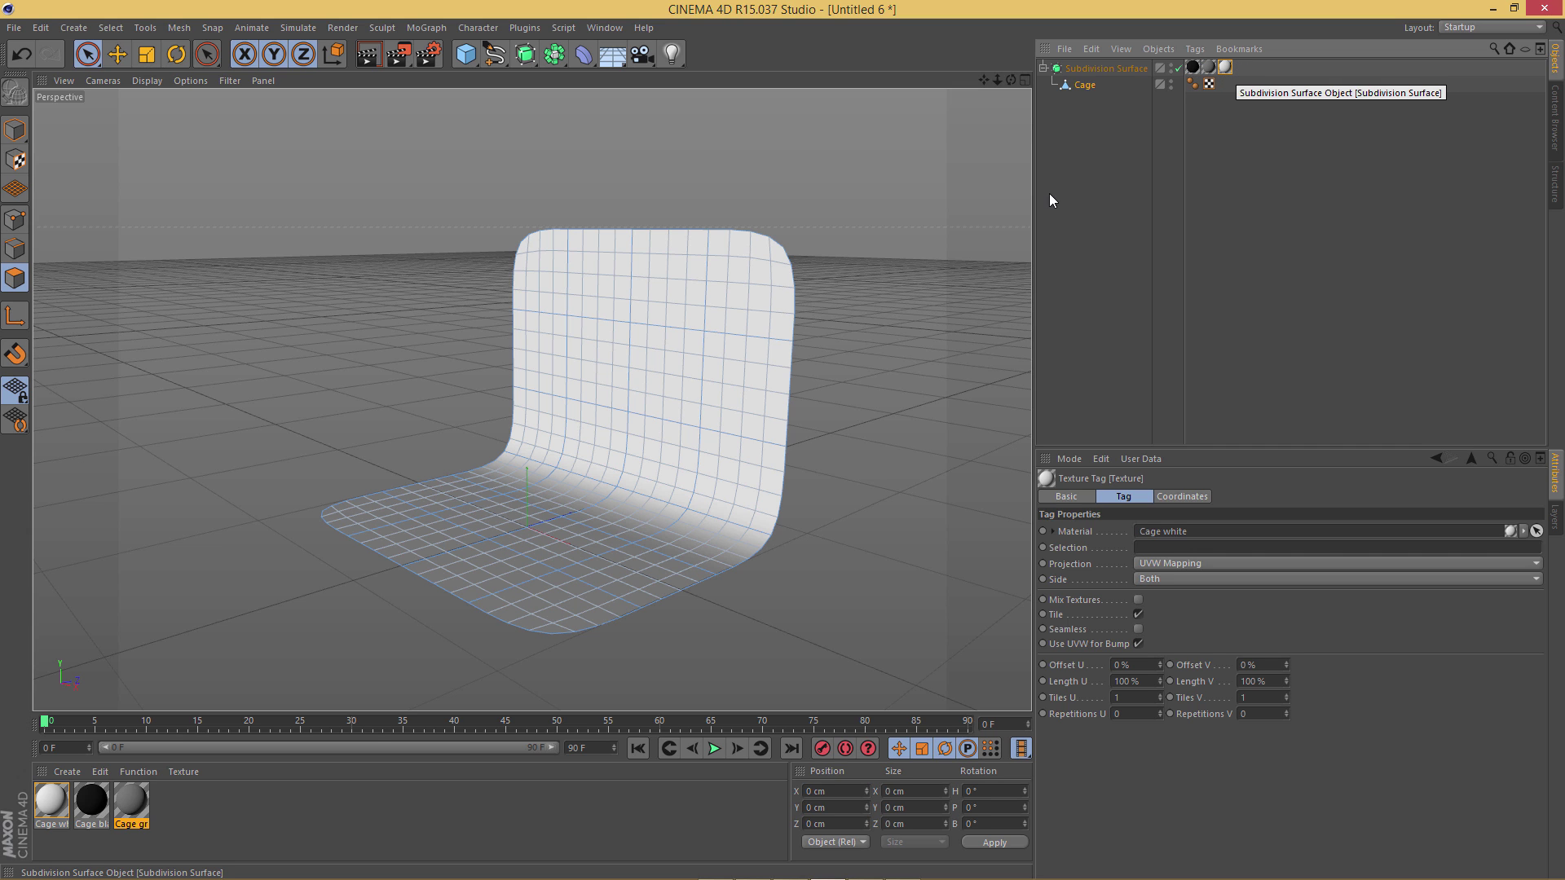
drag(1192, 68, 1220, 73)
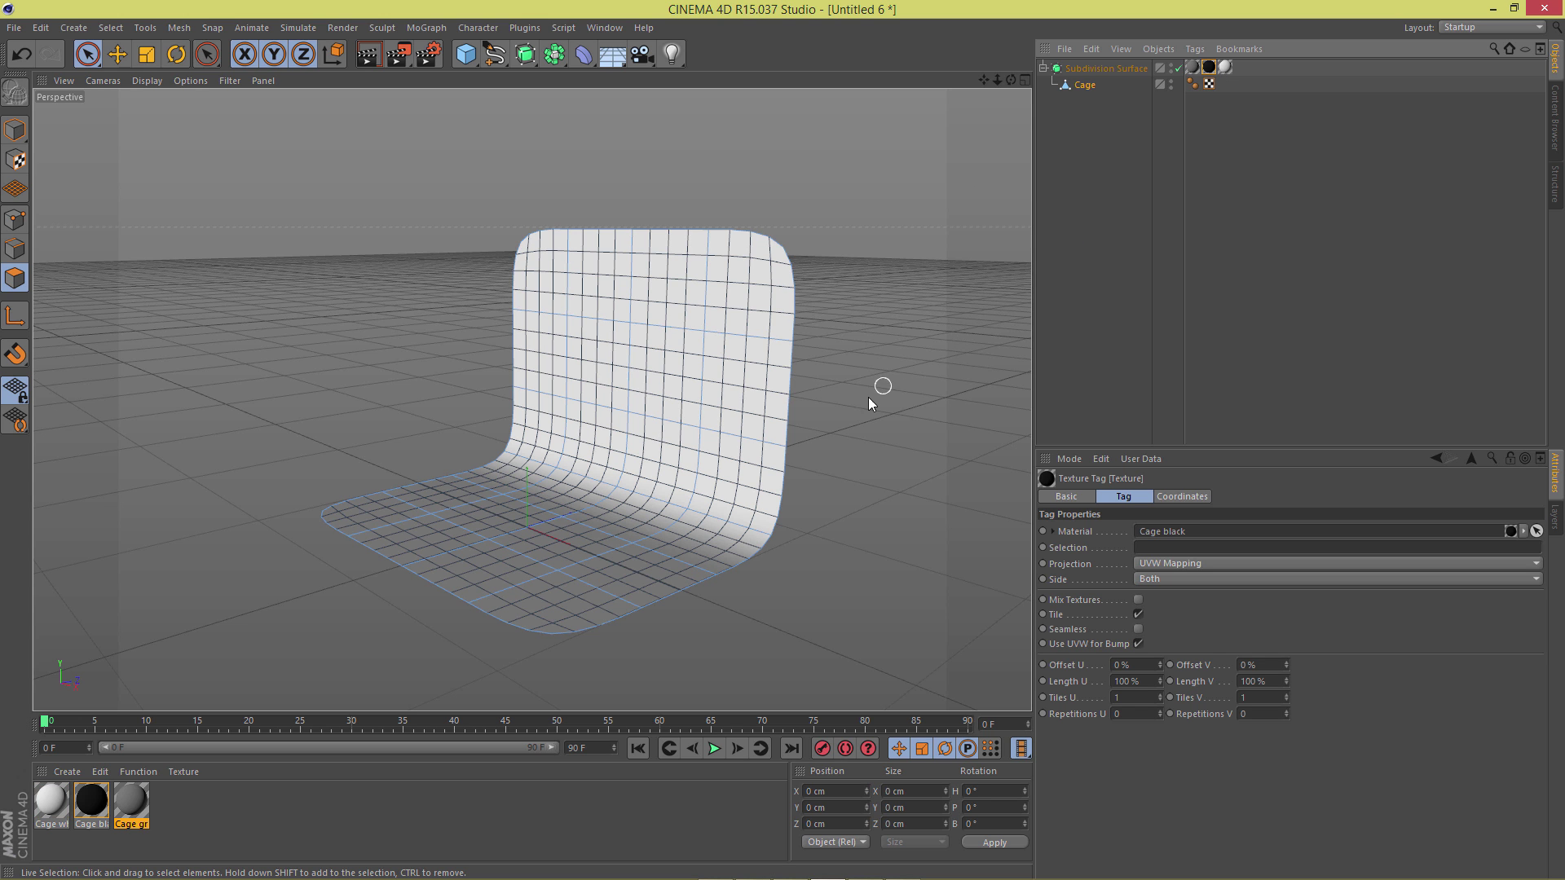
alt+drag(868, 397, 996, 406)
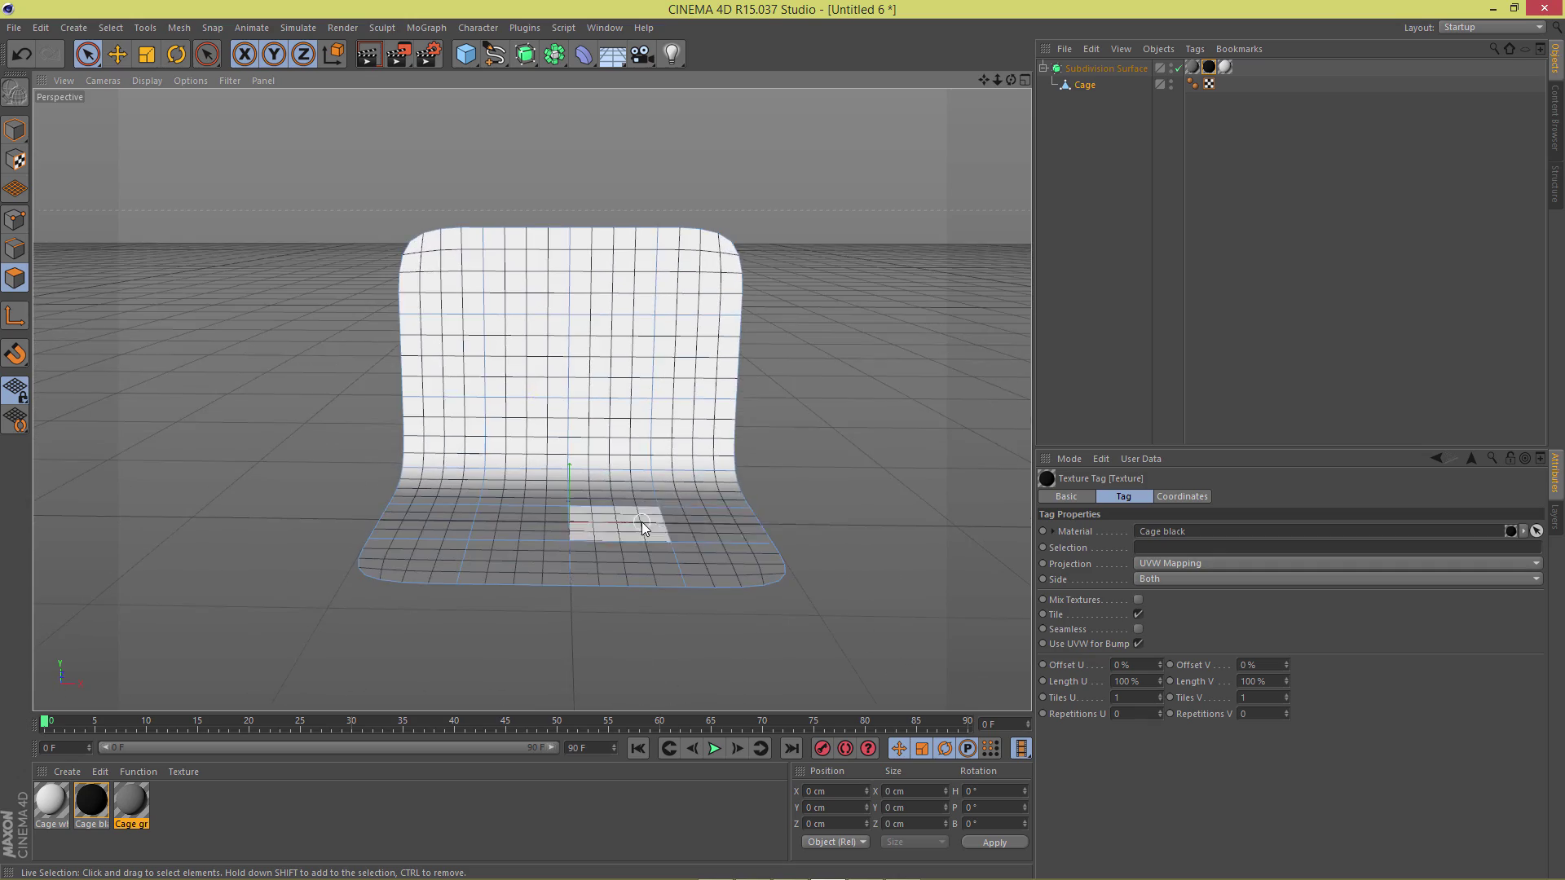
scroll(652, 511, up, 3)
alt+drag(711, 496, 694, 456)
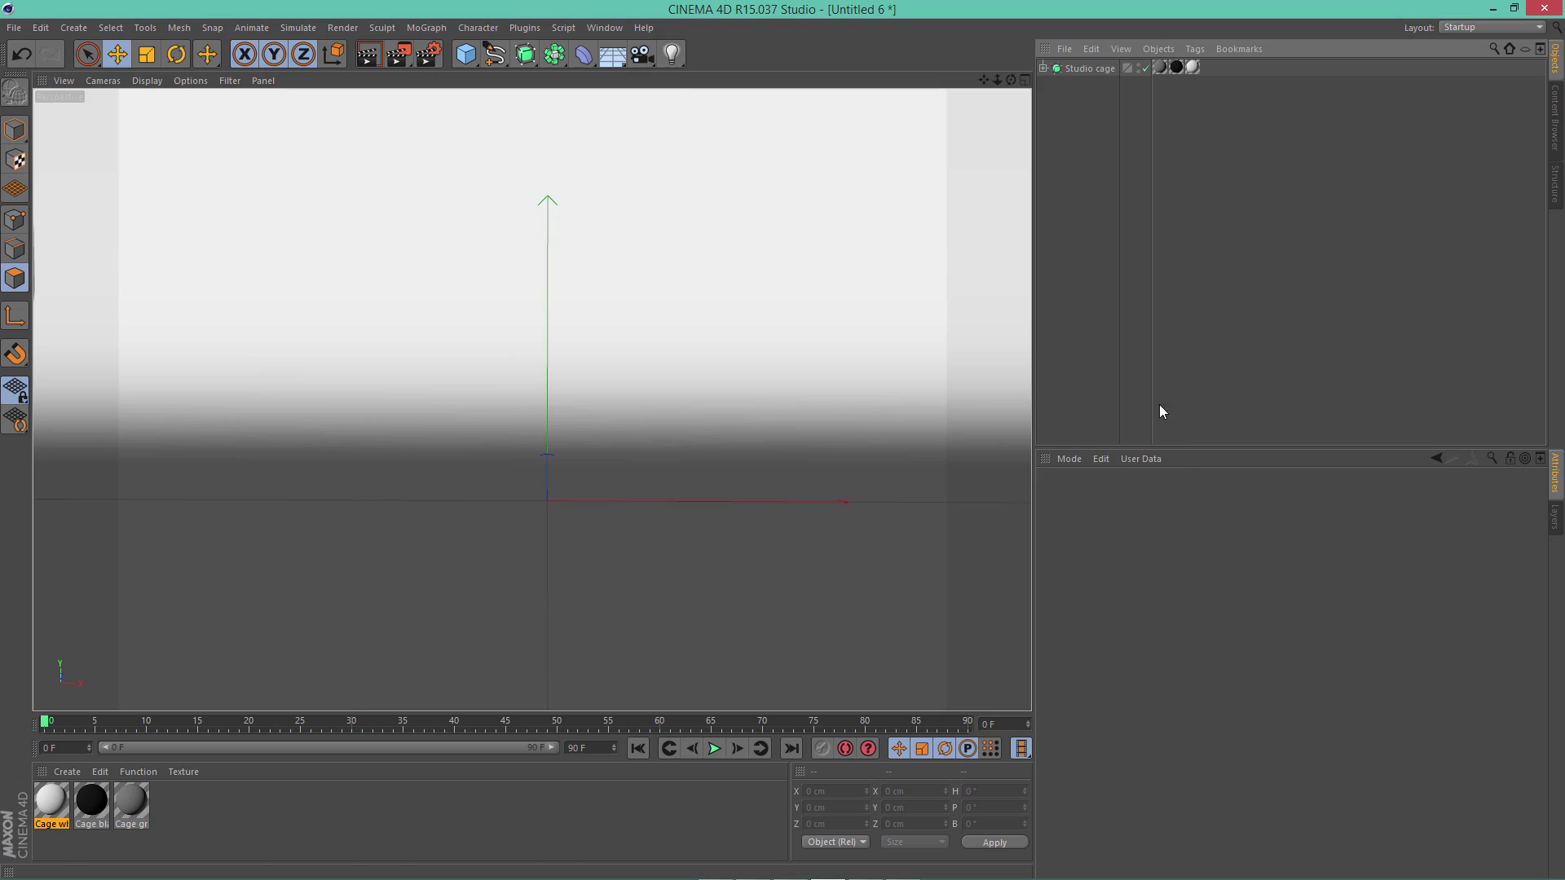
Add a camera and a sphere, lifting the sphere out of the floor
click(642, 54)
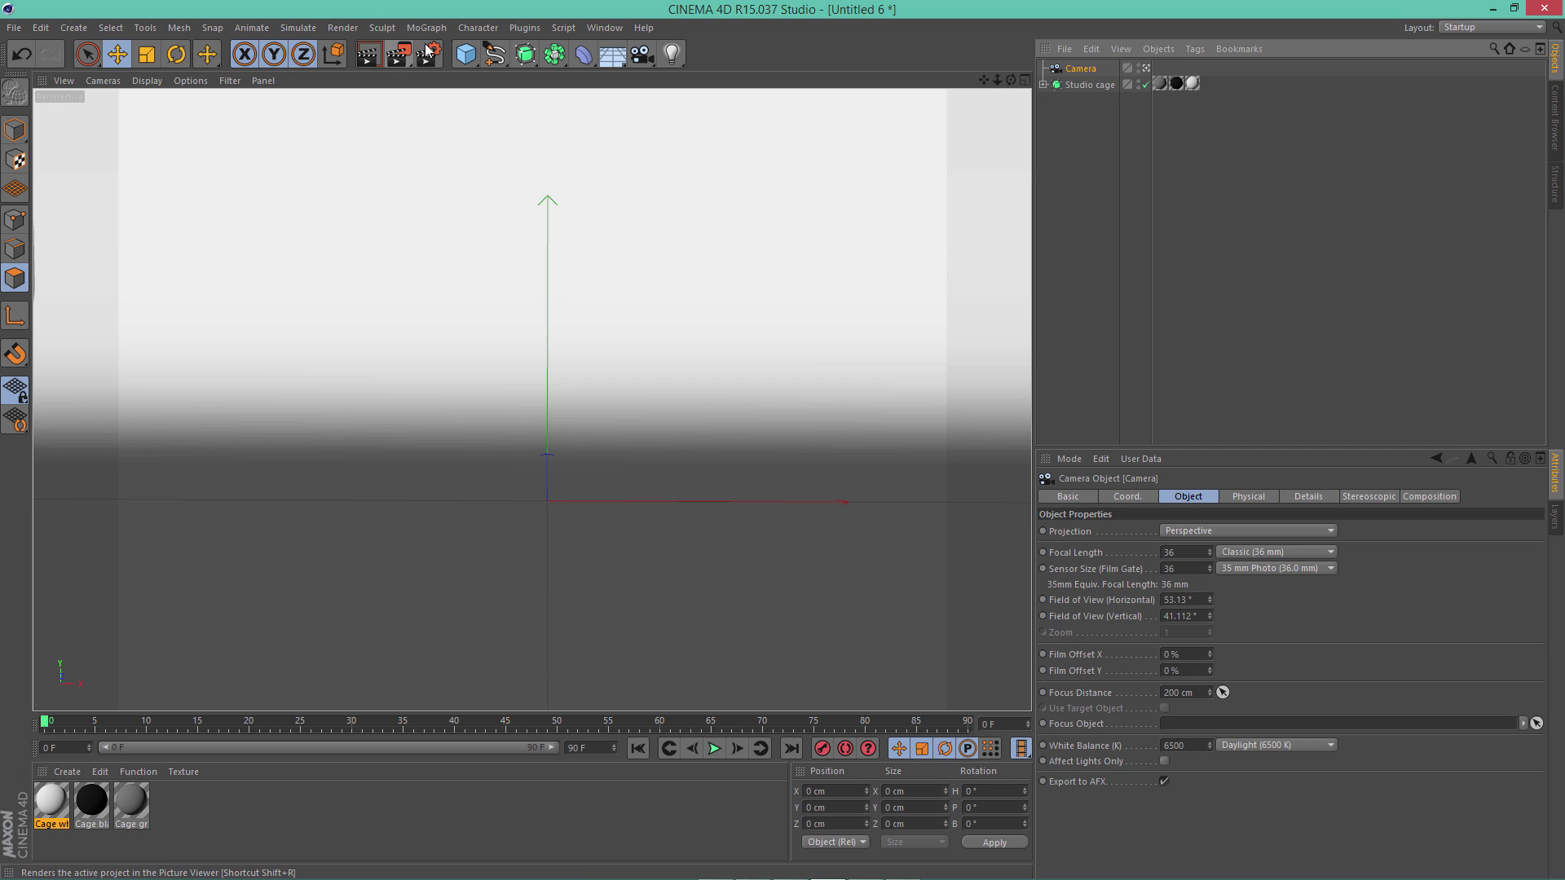
drag(466, 54, 813, 118)
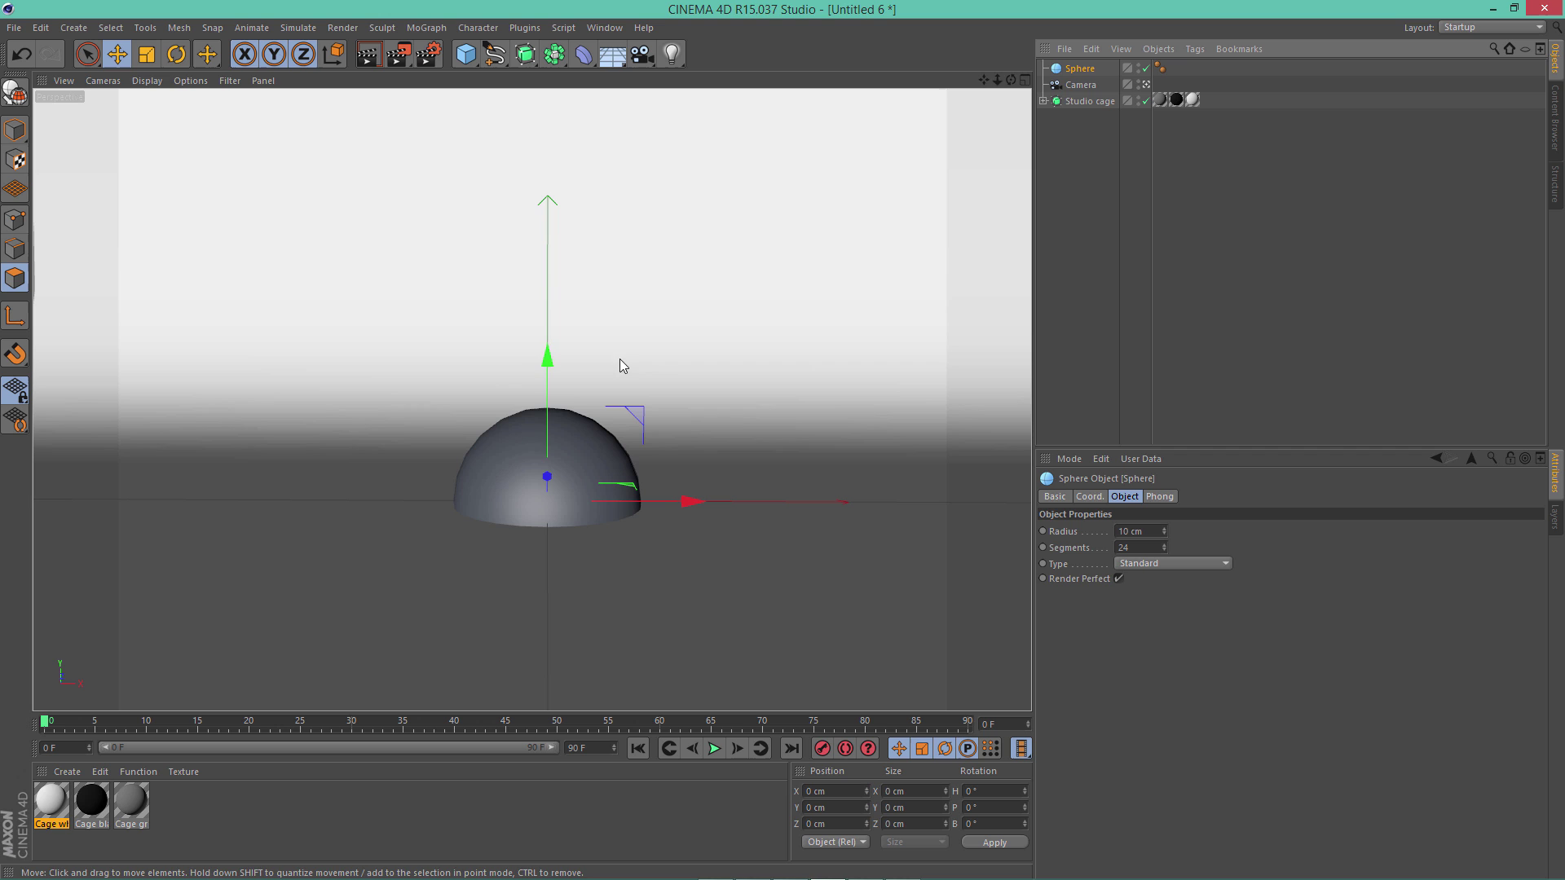
drag(546, 356, 546, 282)
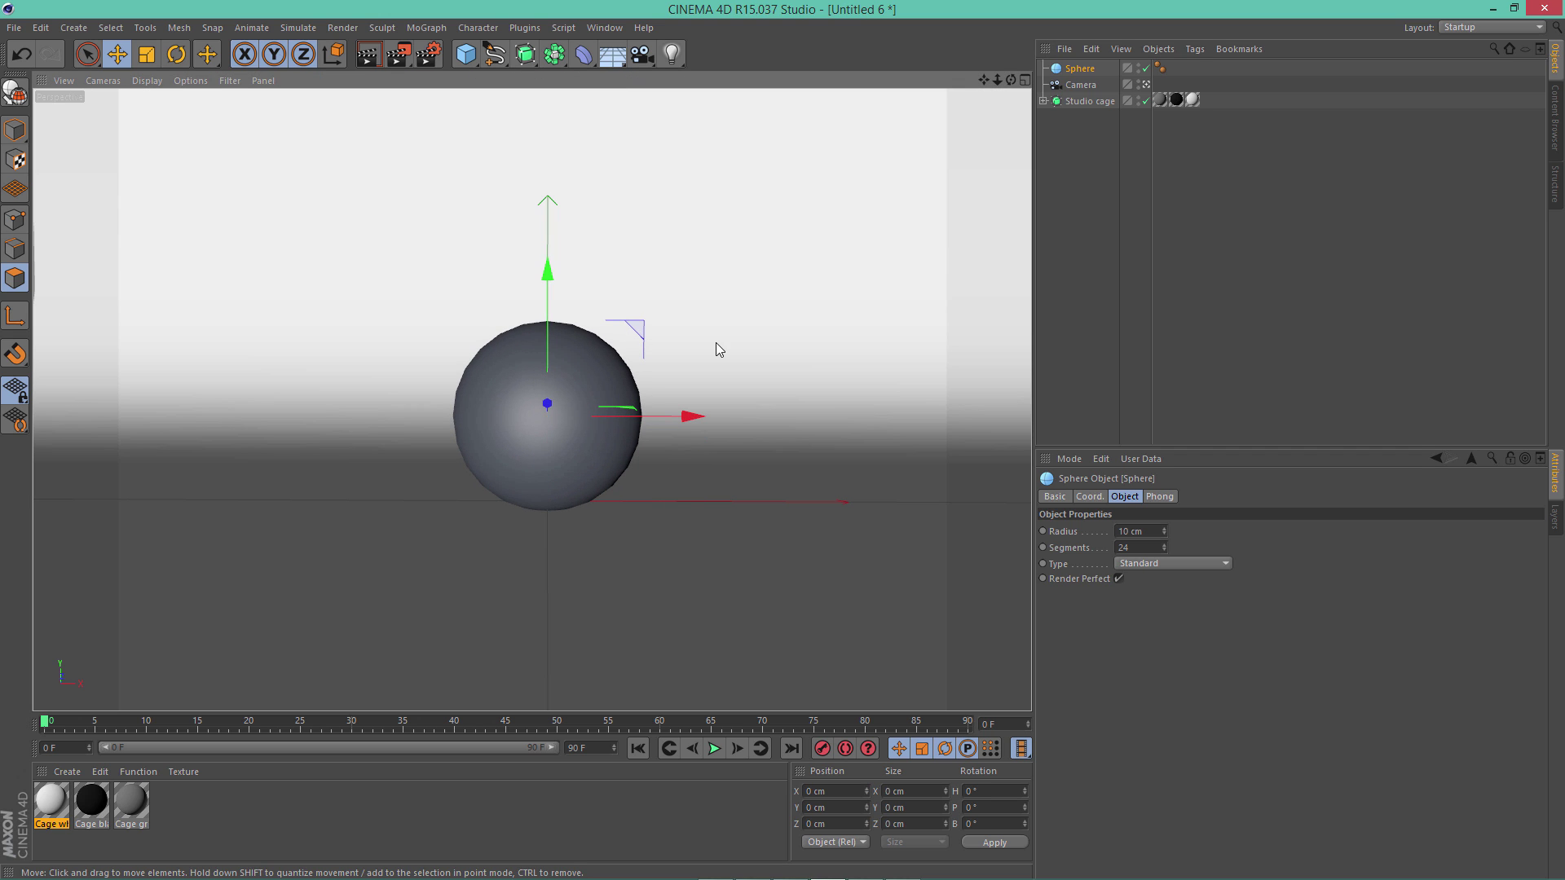
Rest the sphere on the floor, texture it Cage white, and list it below Studio cage
click(1025, 80)
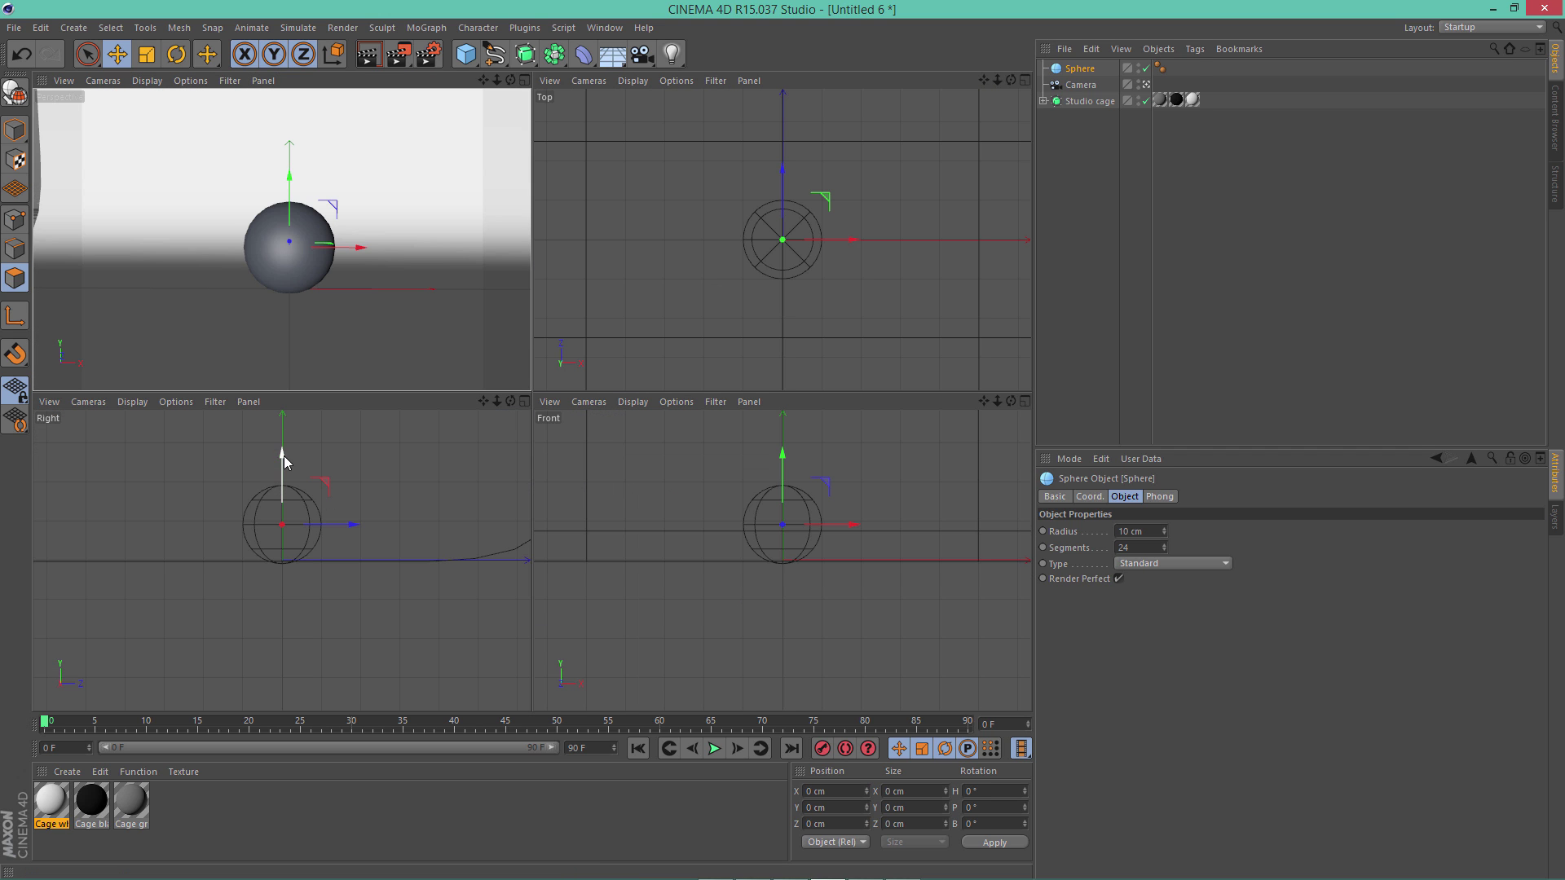
drag(284, 461, 278, 460)
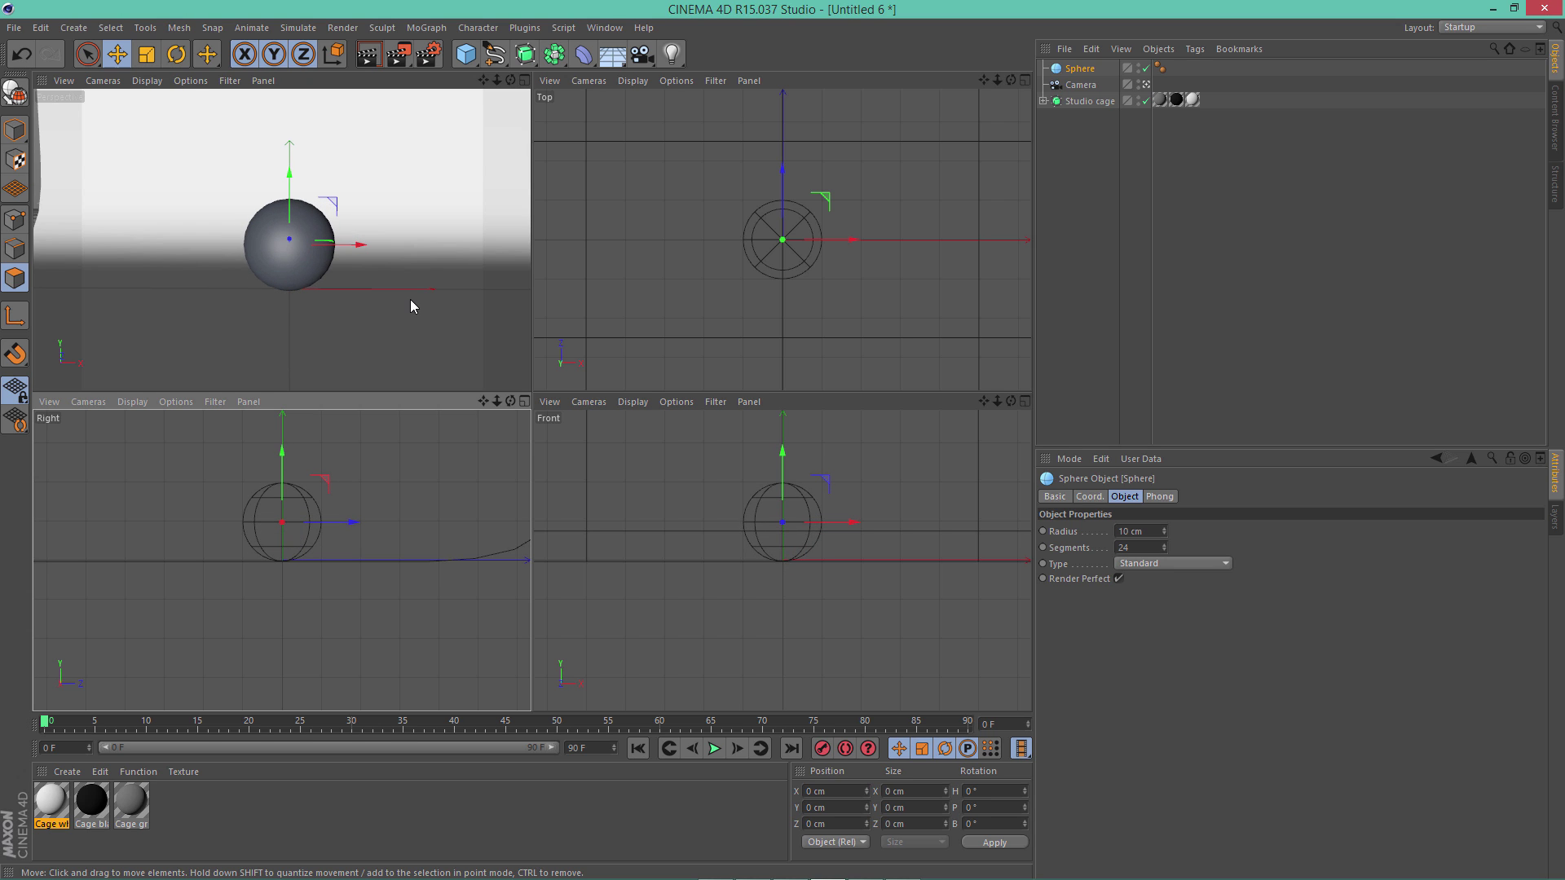
click(524, 80)
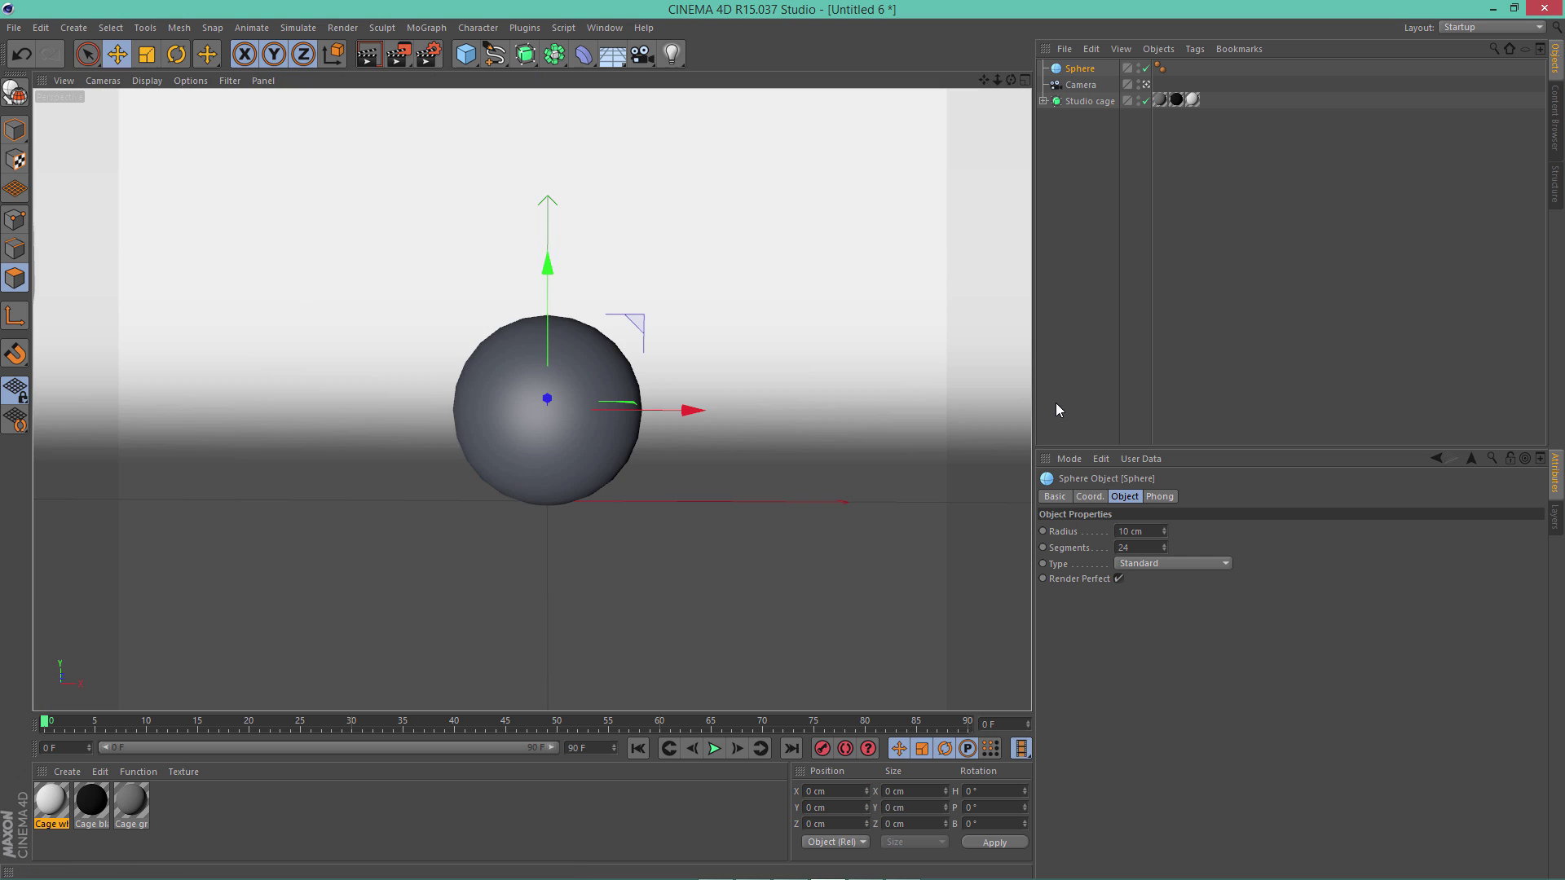
drag(58, 794, 1092, 72)
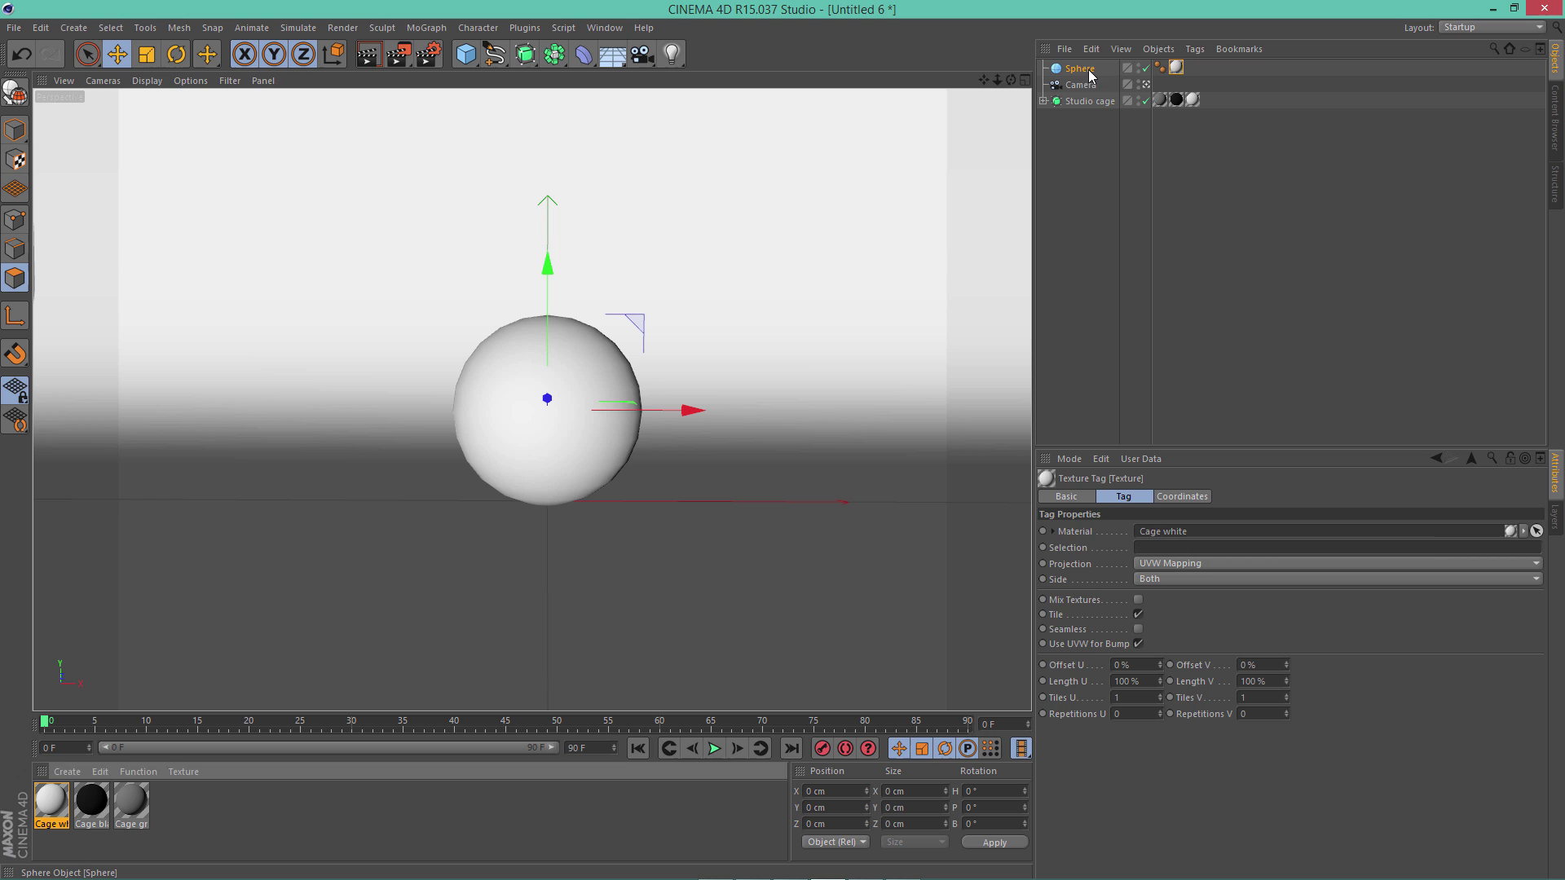
drag(1096, 147, 1097, 143)
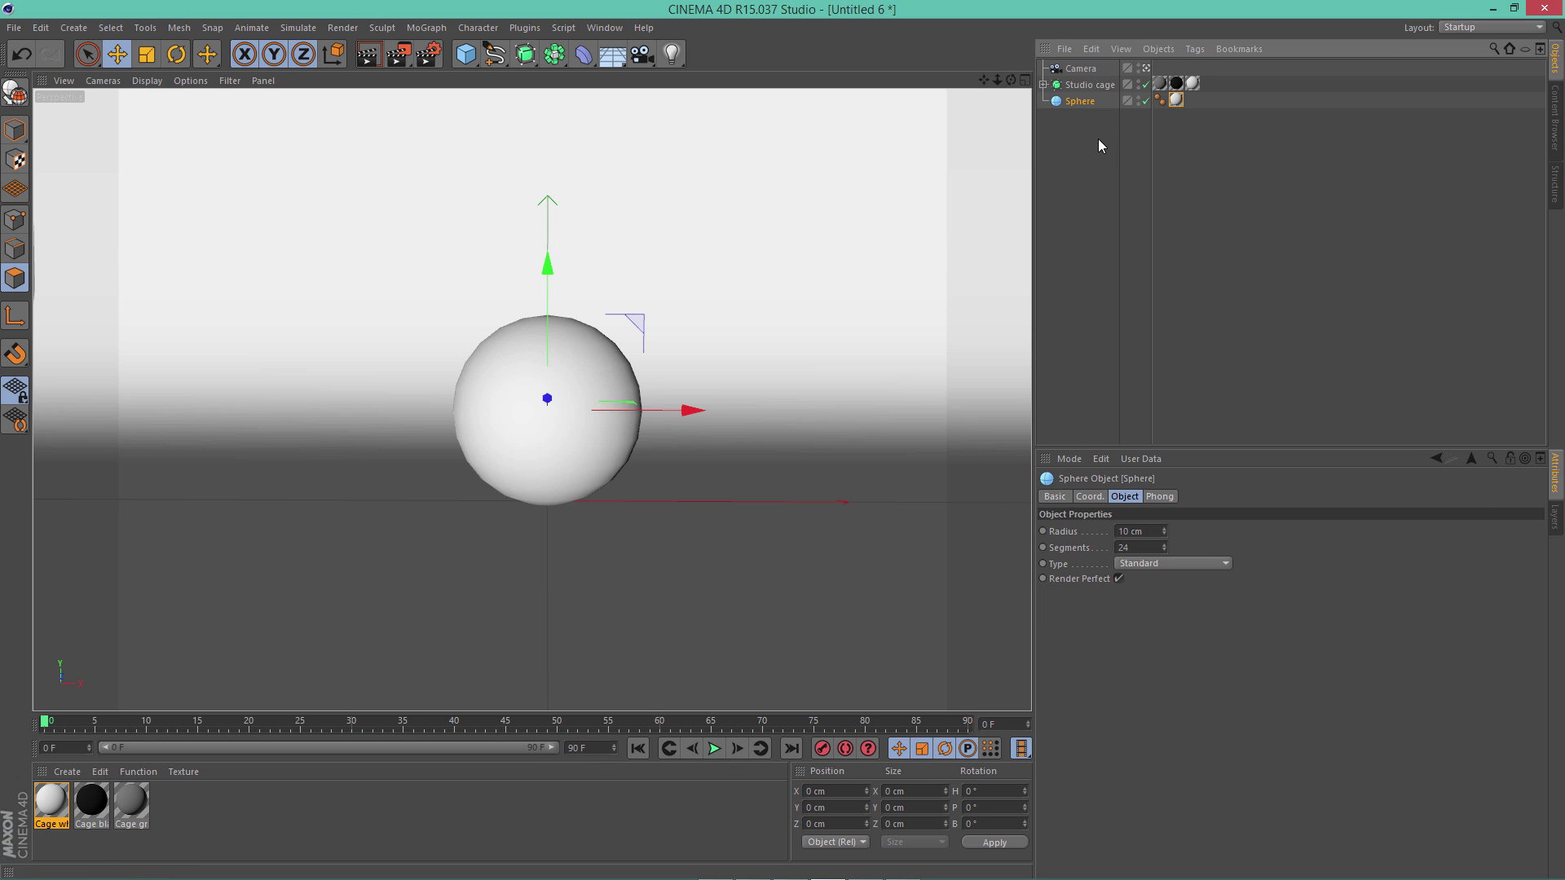
Add a light above the sphere and enable Use Temperature
click(672, 54)
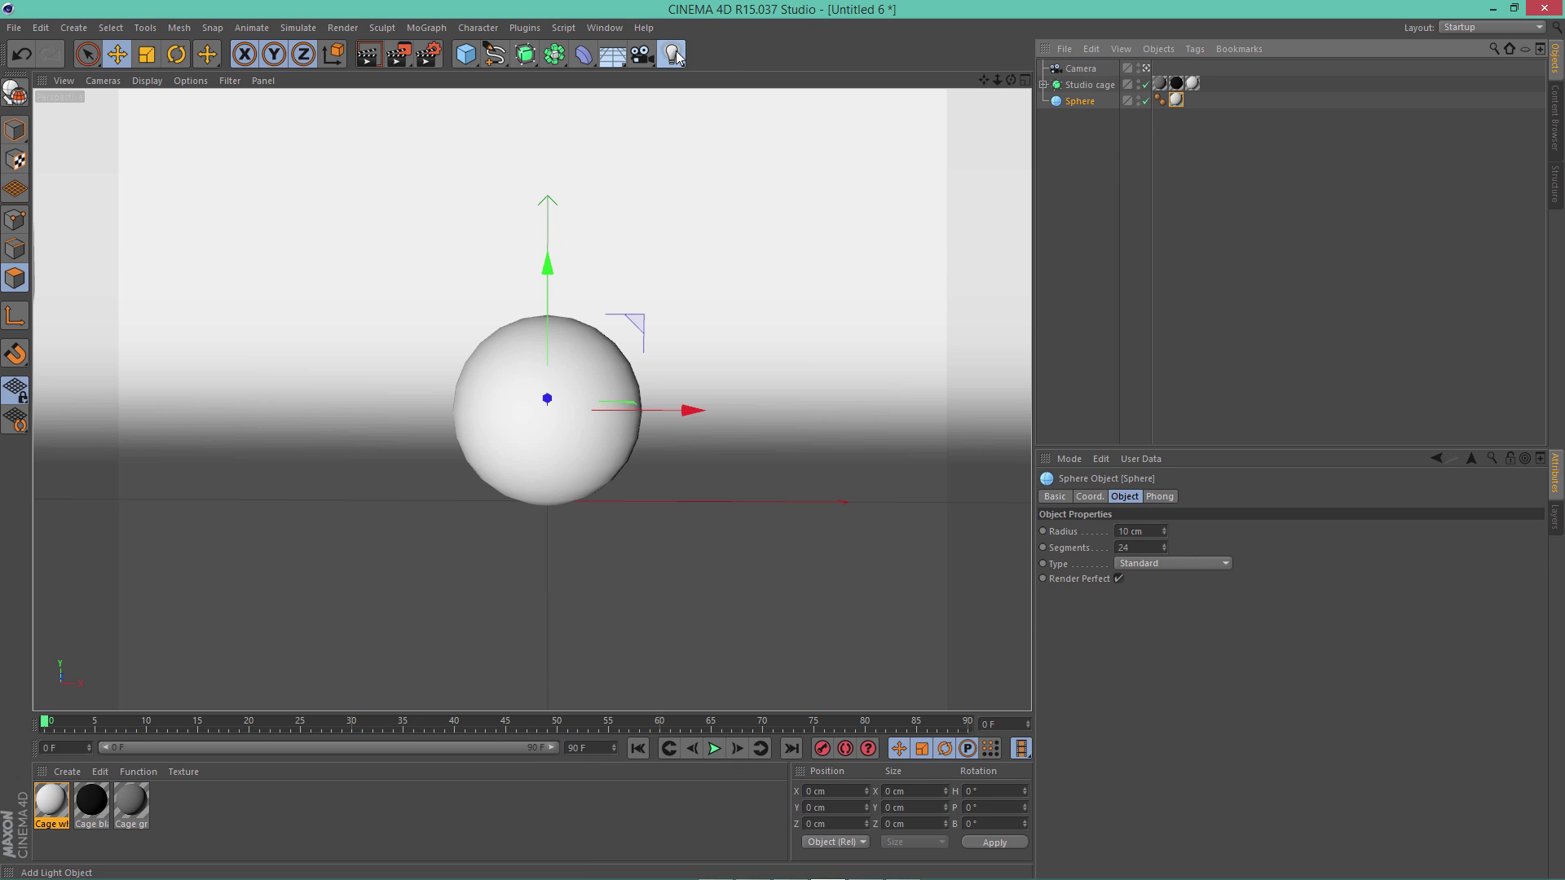
drag(591, 308, 782, 440)
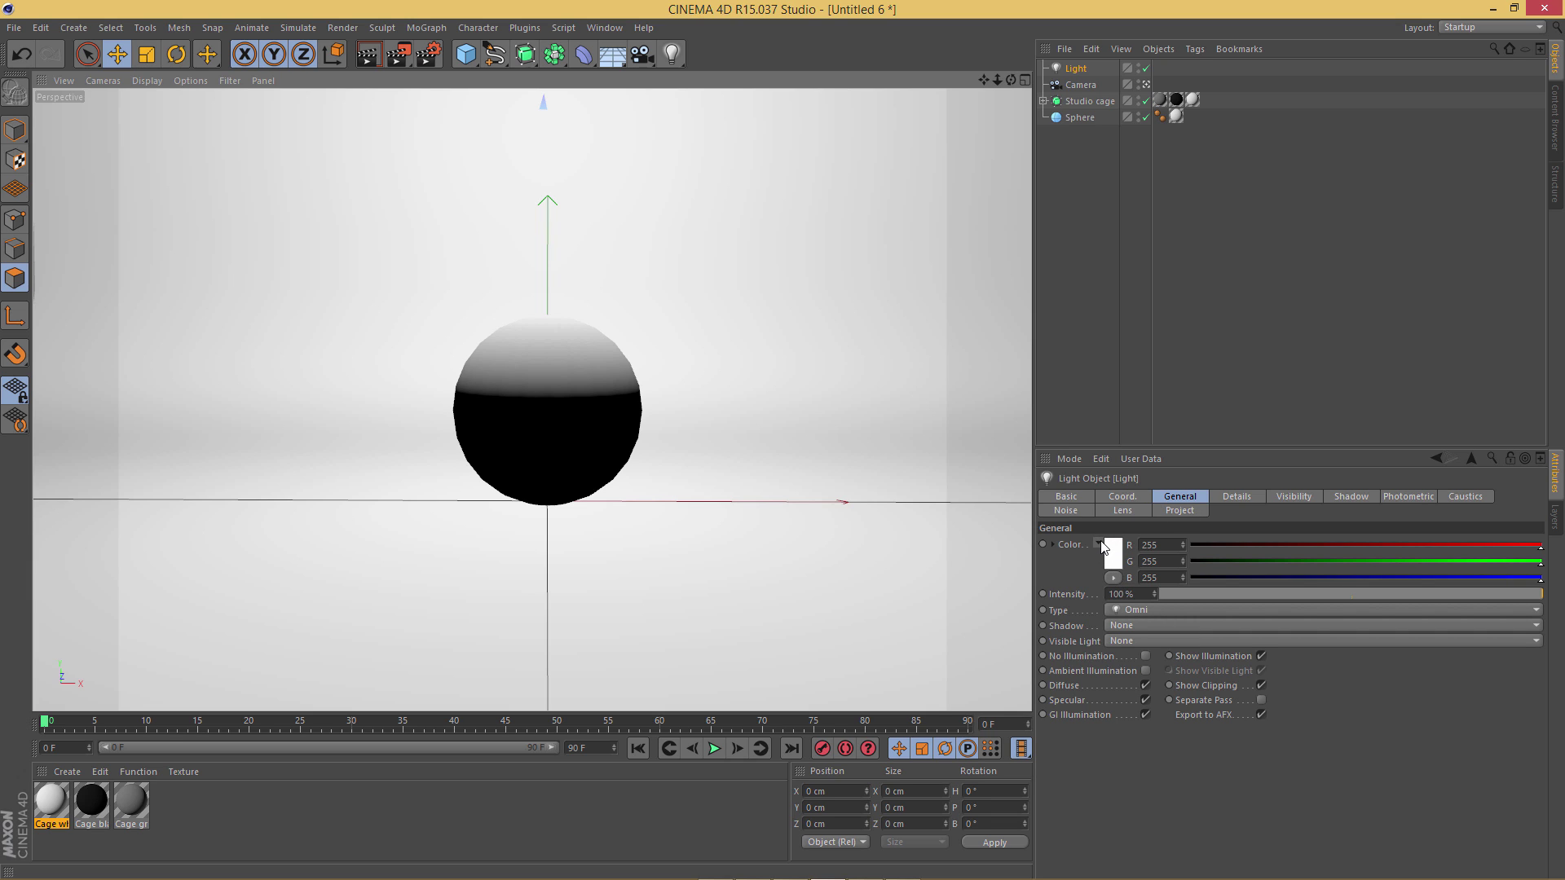
click(1053, 545)
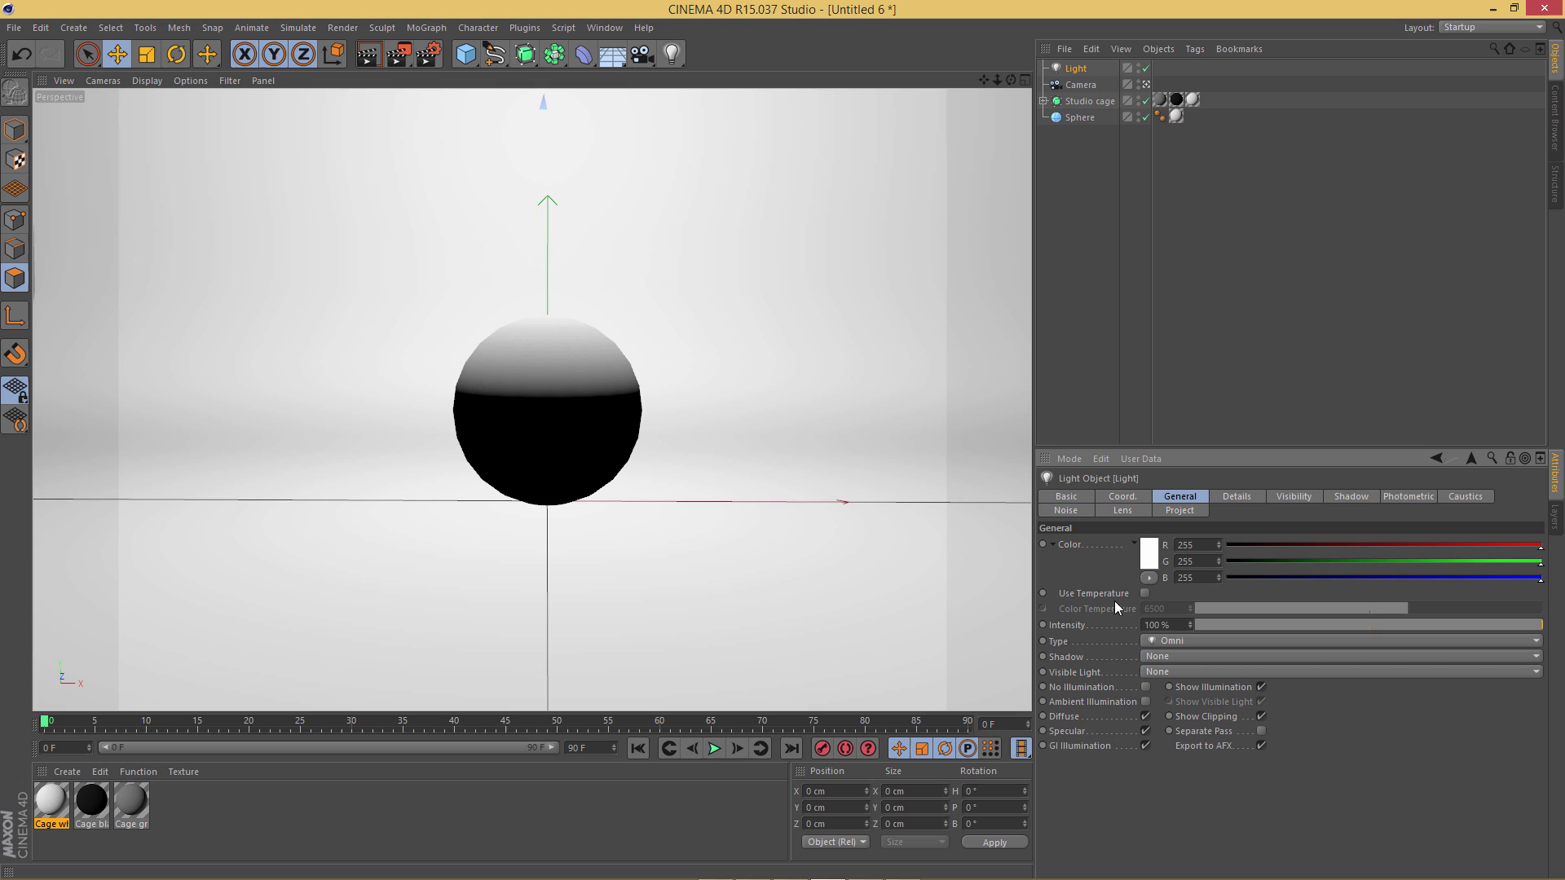
click(1145, 593)
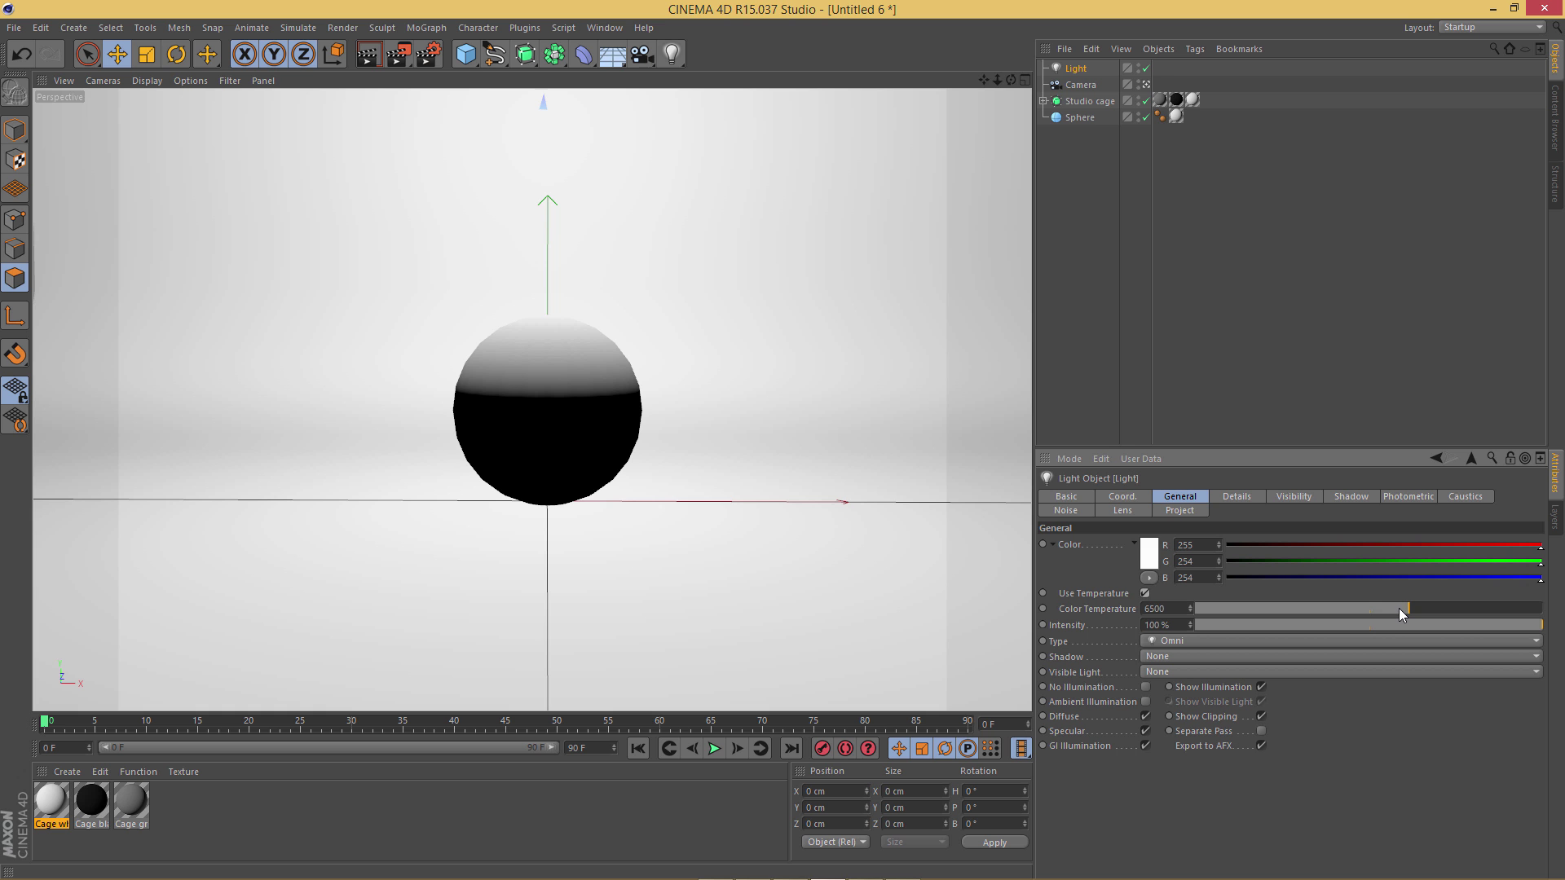
Try warmer and cooler colour temperatures, then reset it to 6500
mouse_move(1399, 609)
mouse_down()
mouse_move(1253, 611)
mouse_move(1505, 623)
mouse_move(1356, 618)
mouse_move(1382, 617)
mouse_up()
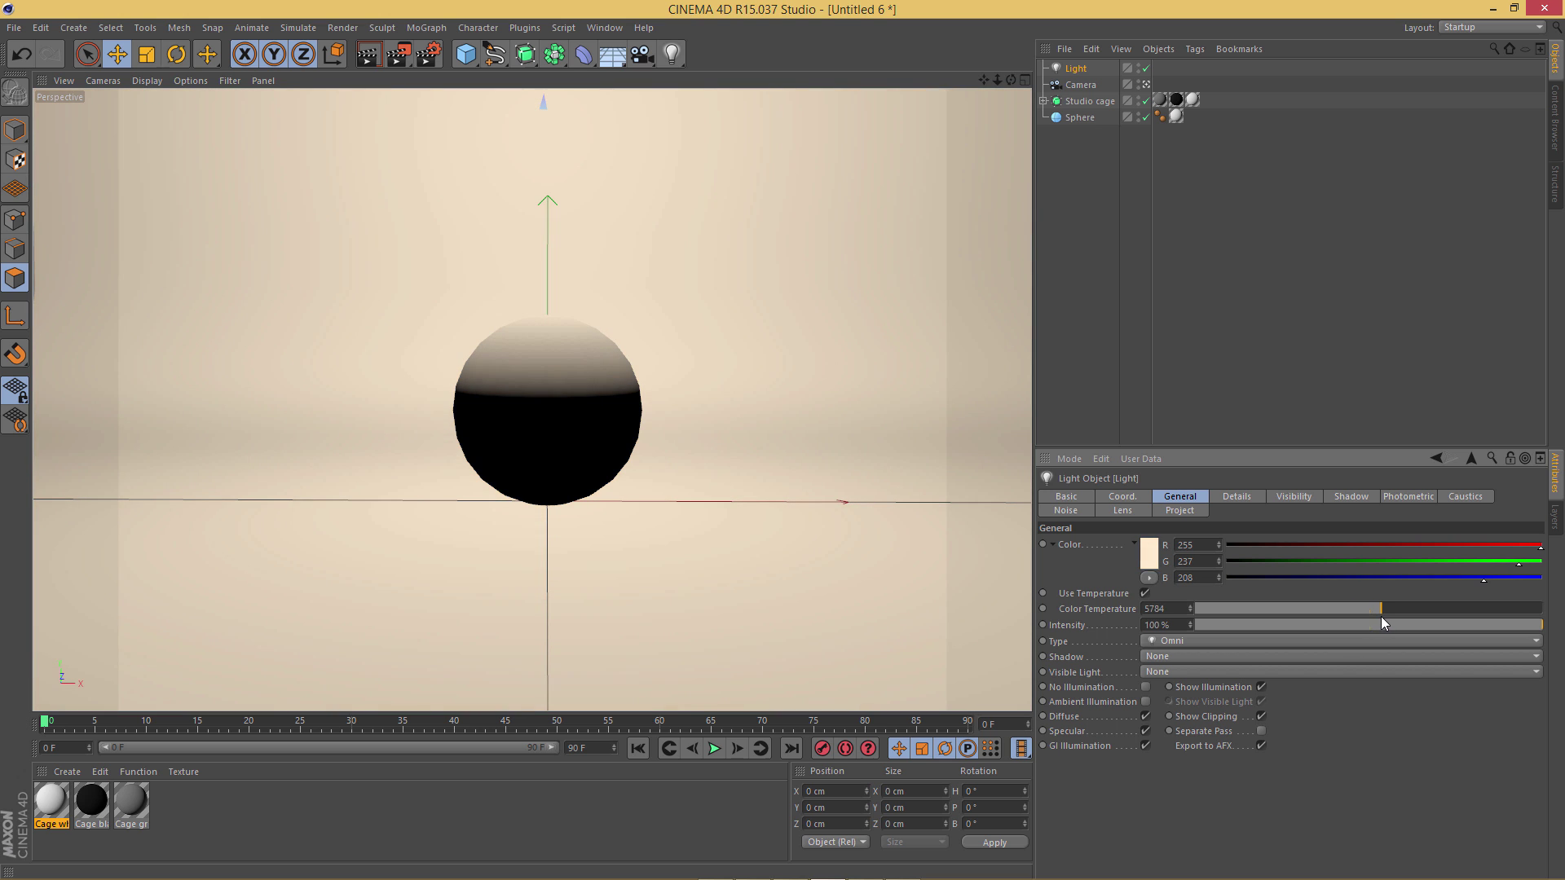
right_click(1110, 608)
click(1268, 608)
drag(1369, 609, 1382, 613)
click(1175, 609)
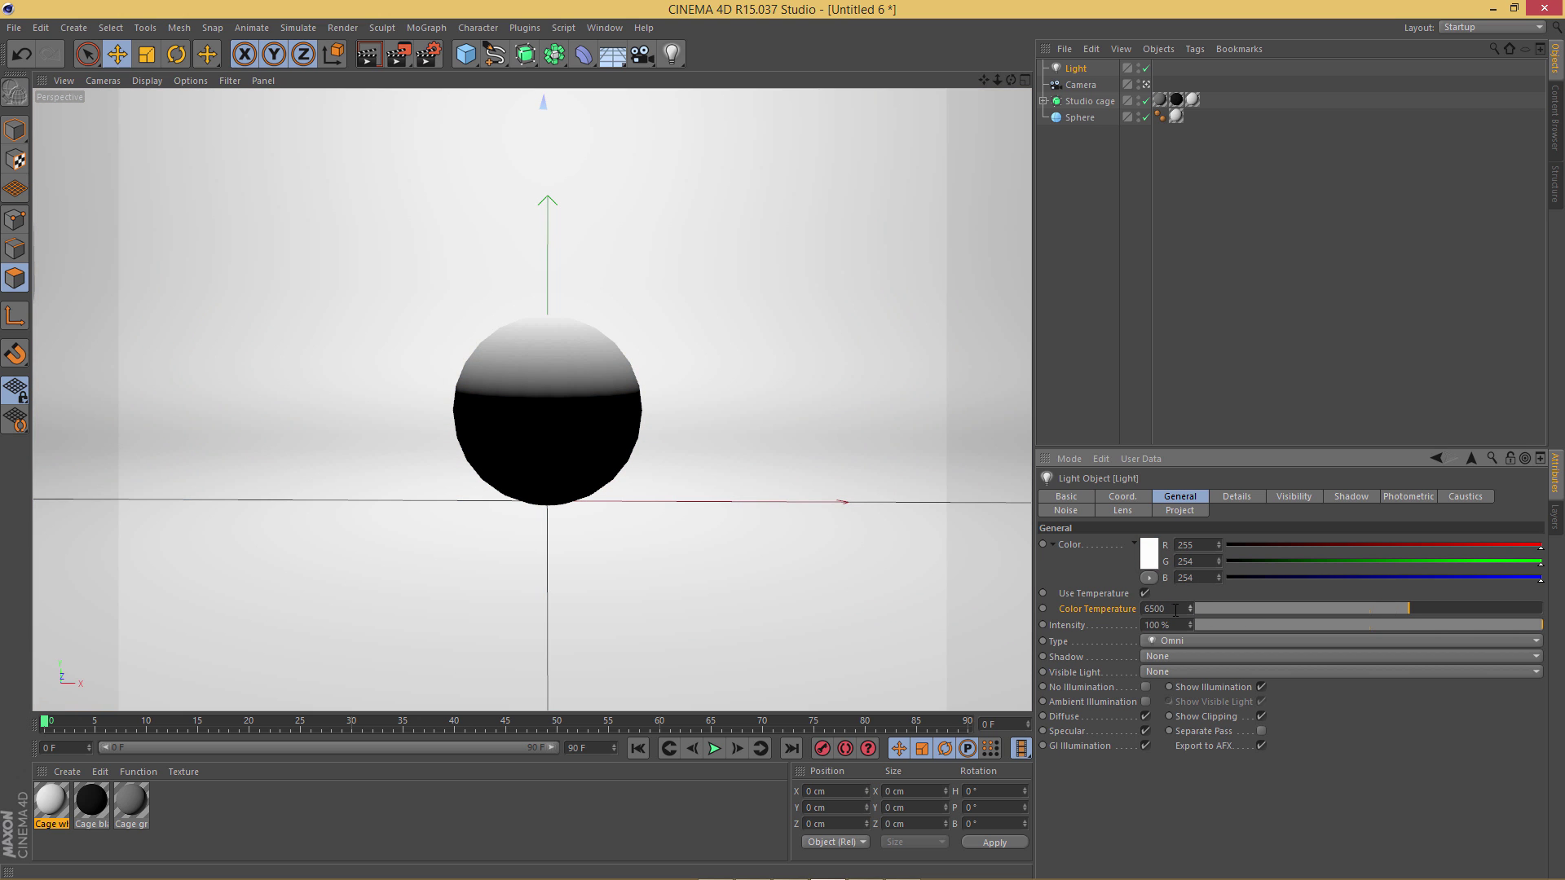
click(1245, 608)
right_click(1190, 608)
drag(1390, 608, 1341, 611)
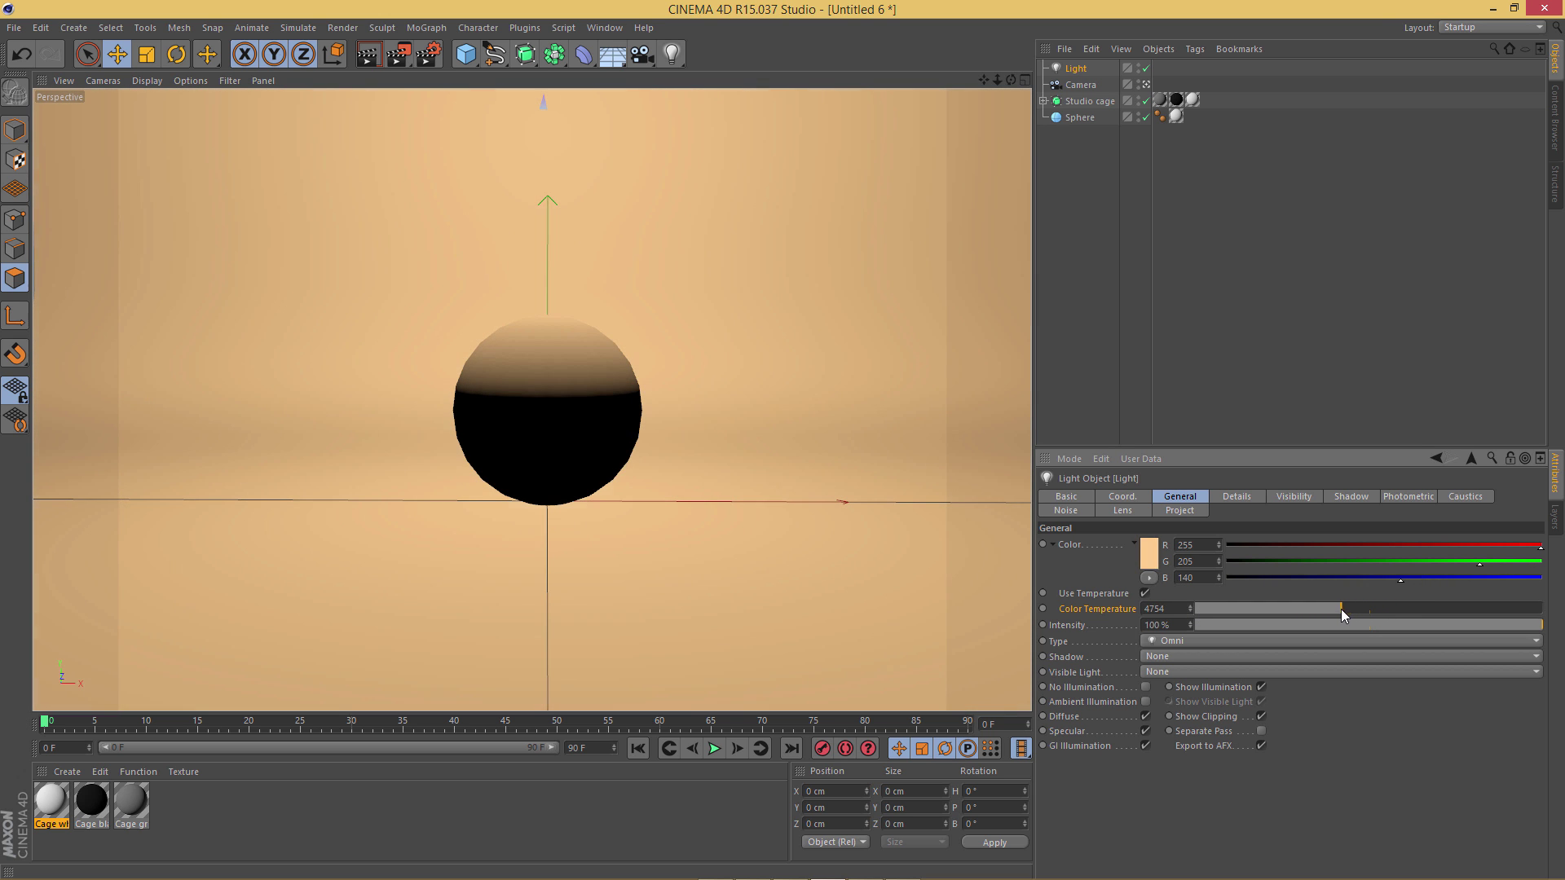
right_click(1190, 608)
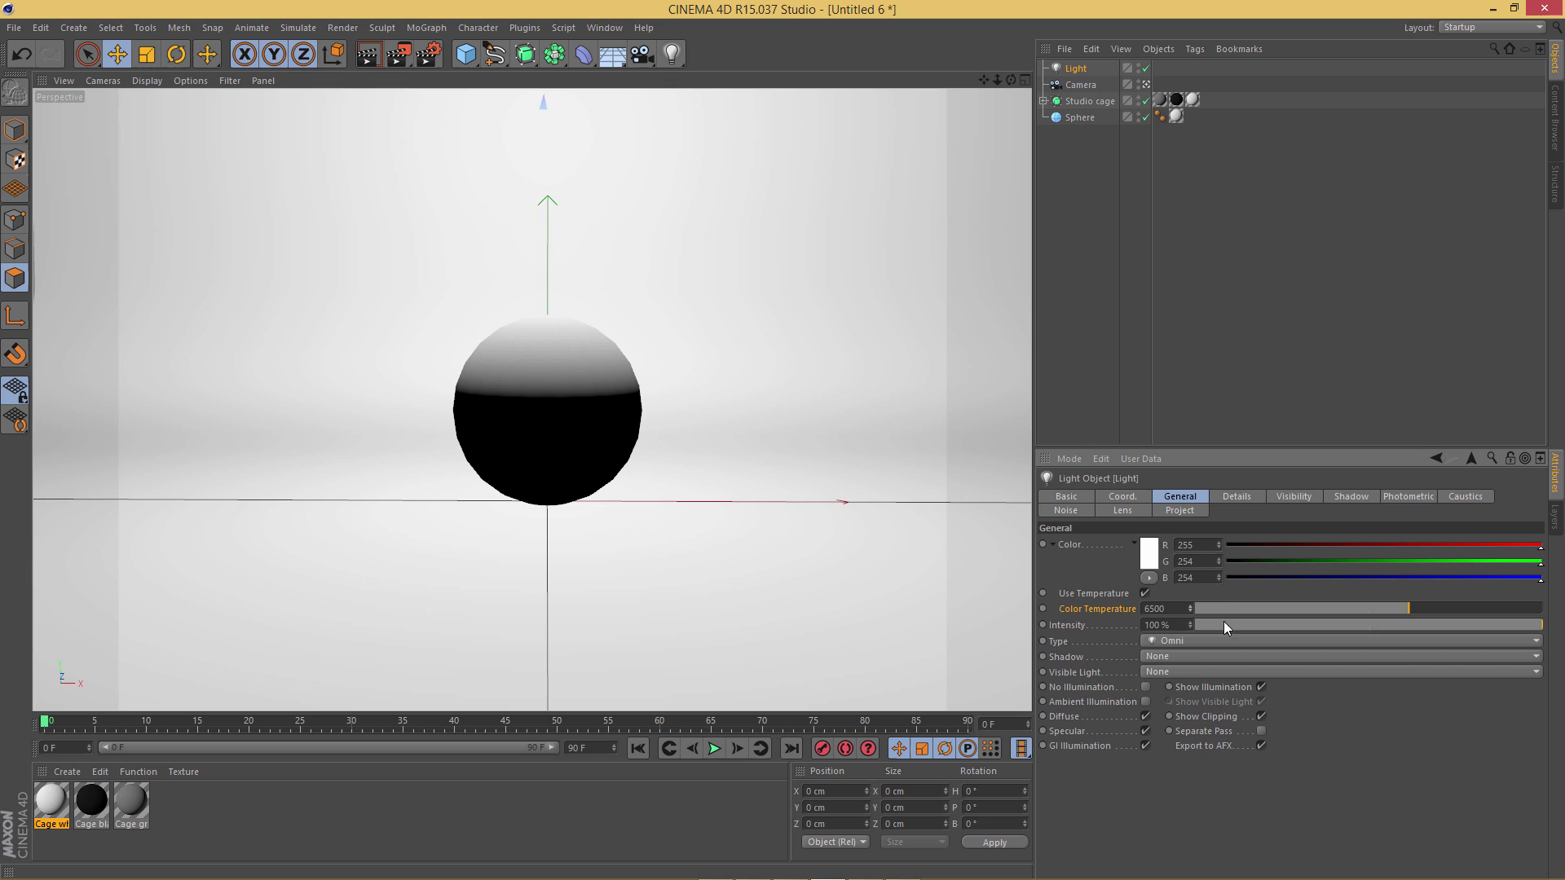
click(1161, 608)
Set the light's shadow type to Area and render a preview of the soft shadow
key(Return)
click(1165, 658)
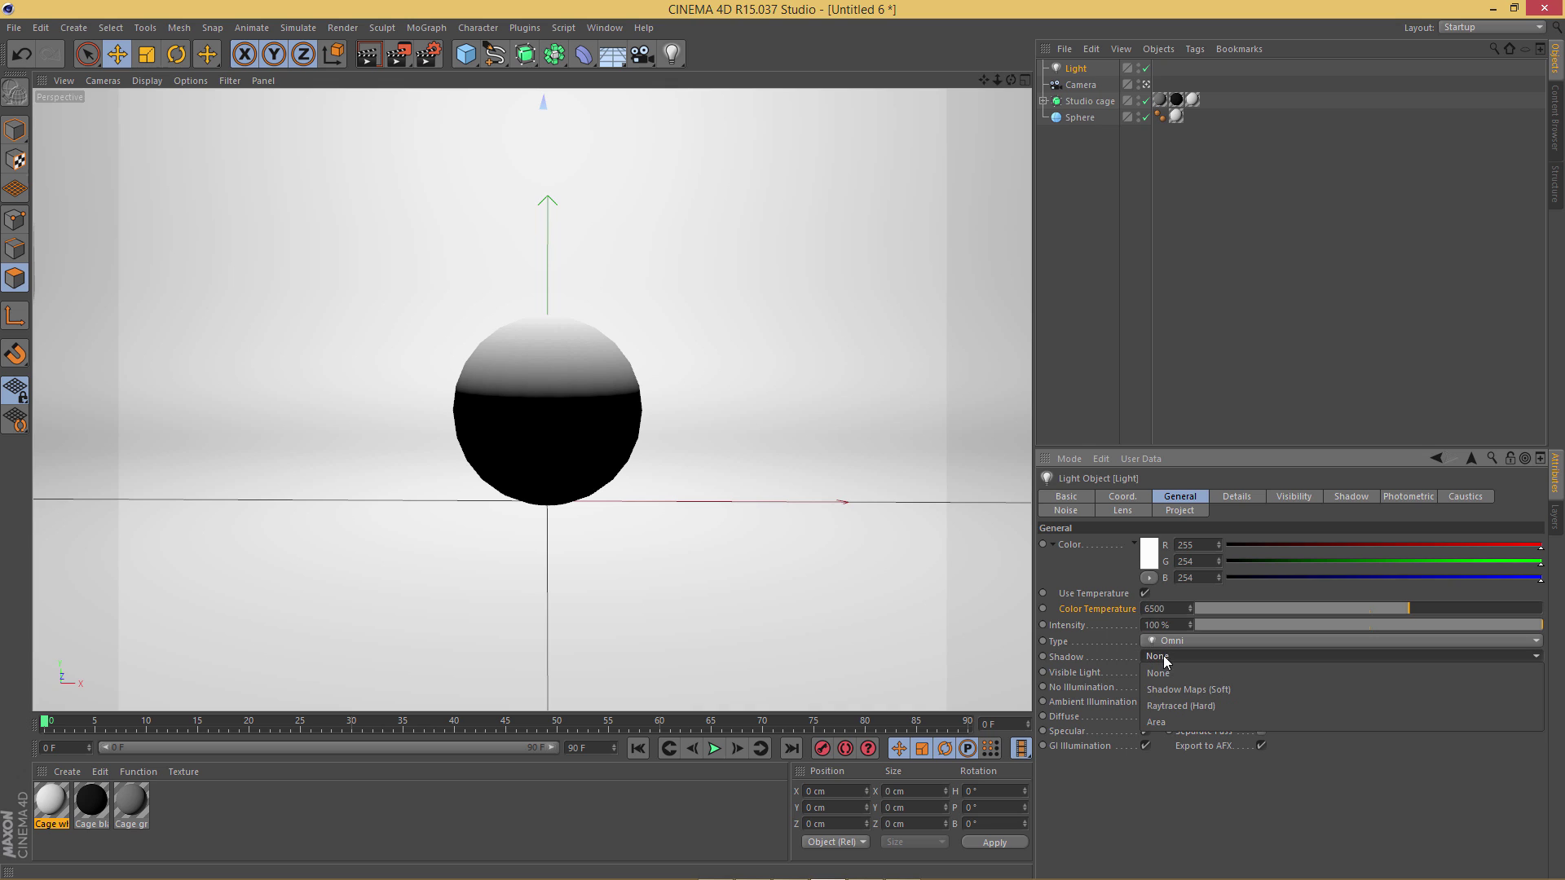
click(1182, 722)
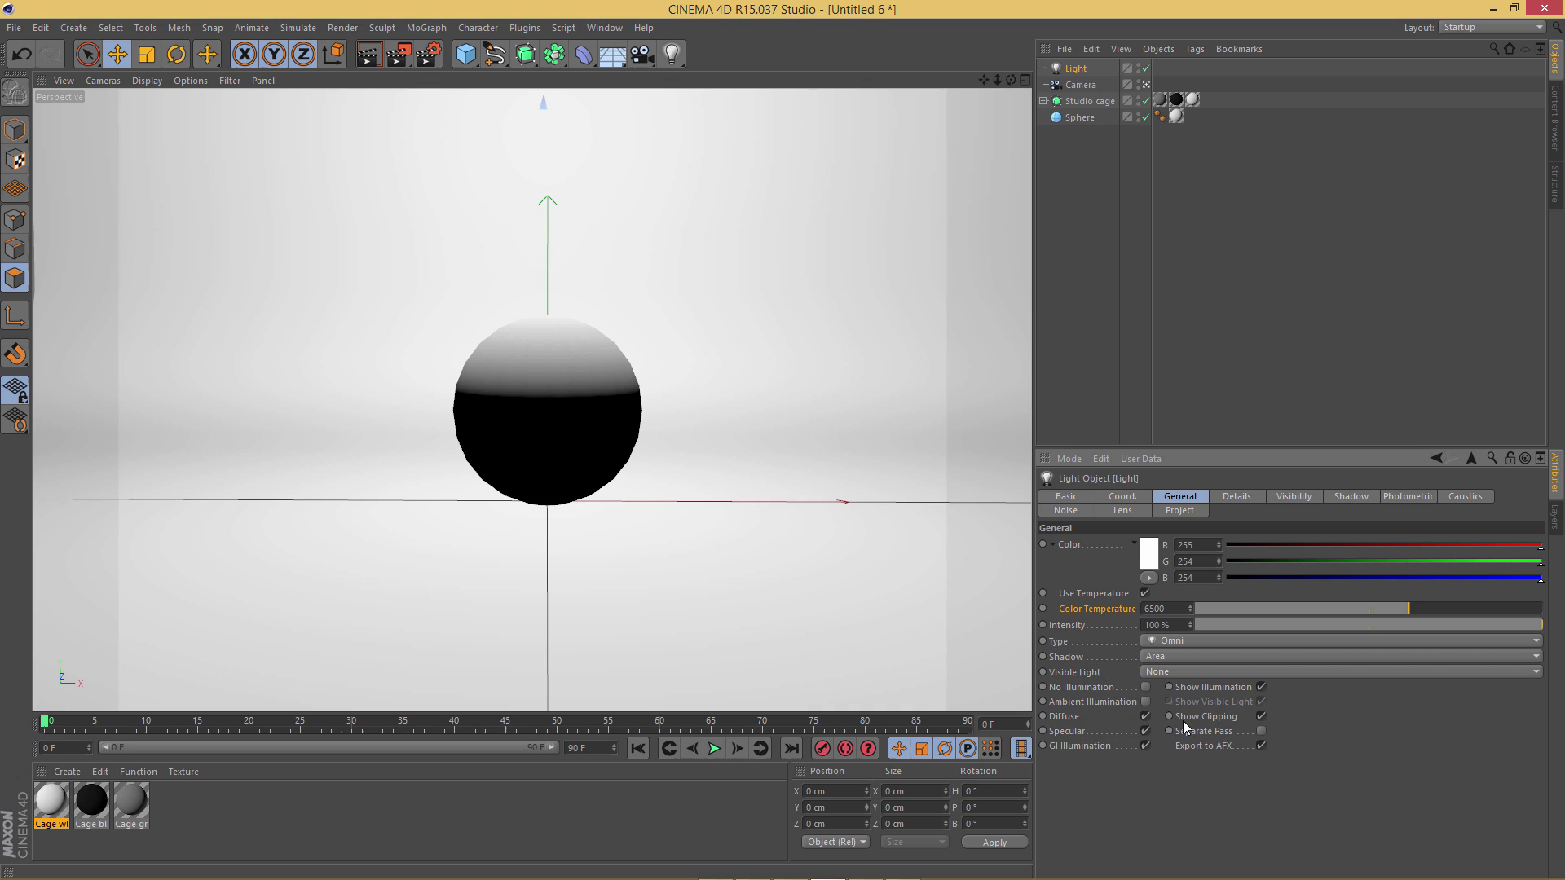
click(1162, 657)
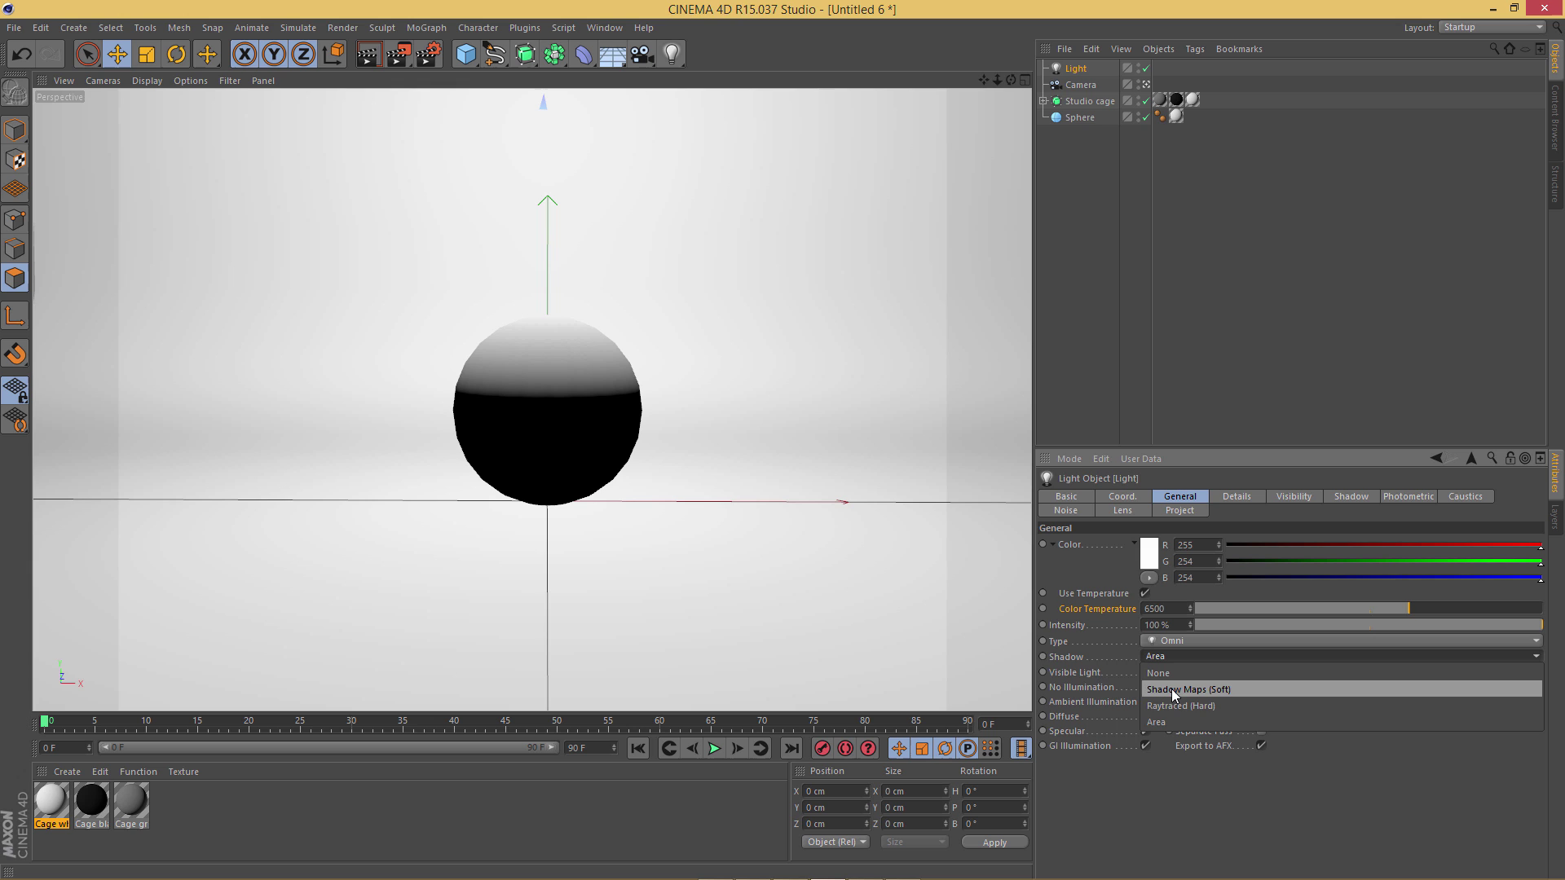
click(1162, 719)
key(ctrl+r)
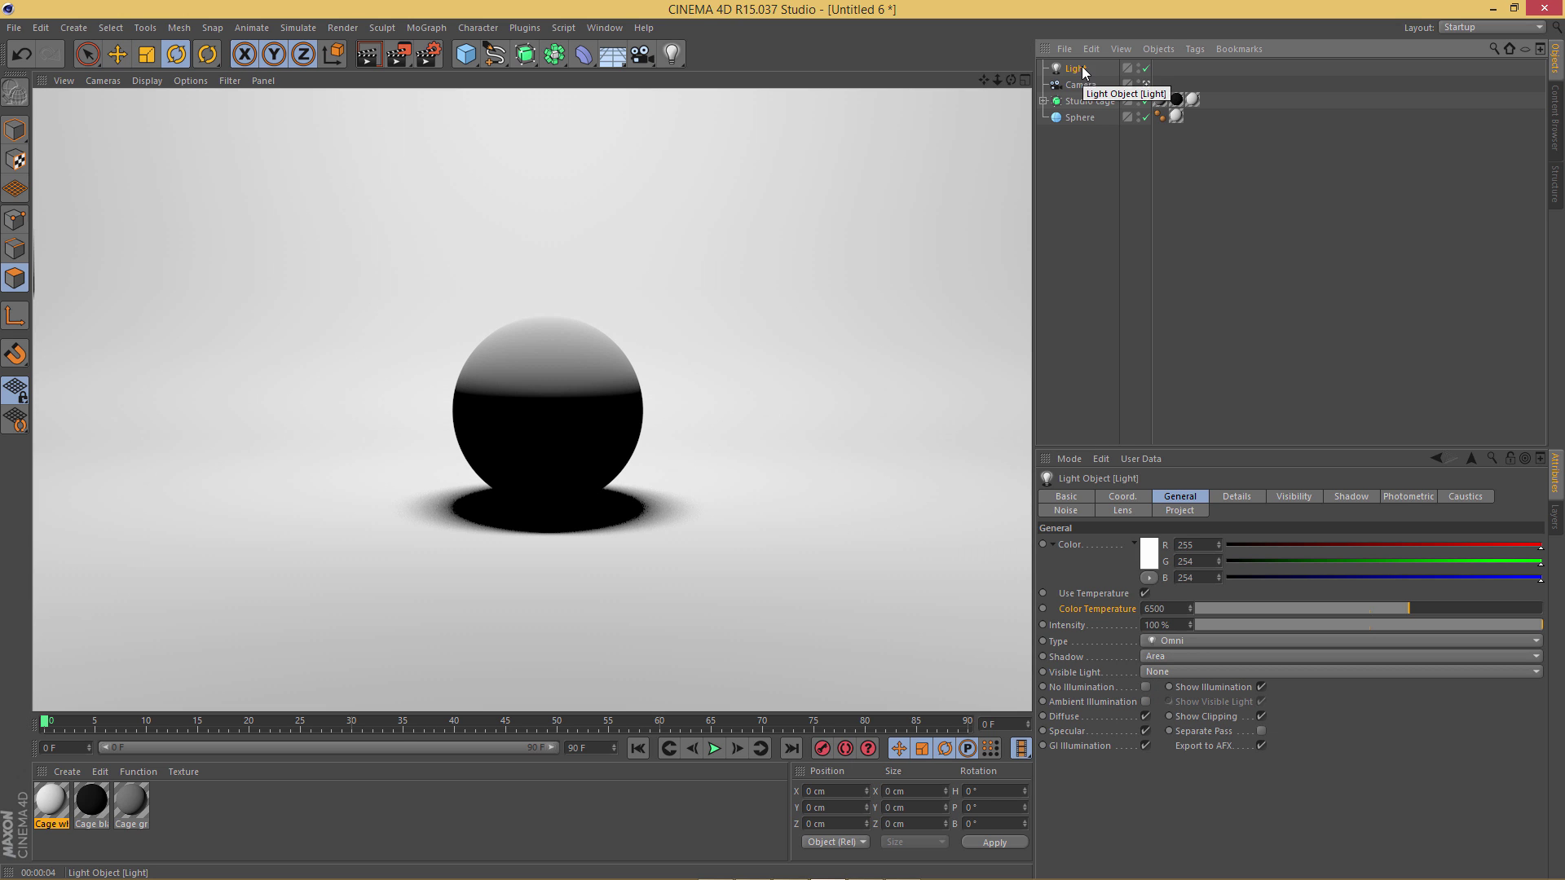
Make the light's area shape a Disc with Size X and Y of 10 cm
click(1239, 497)
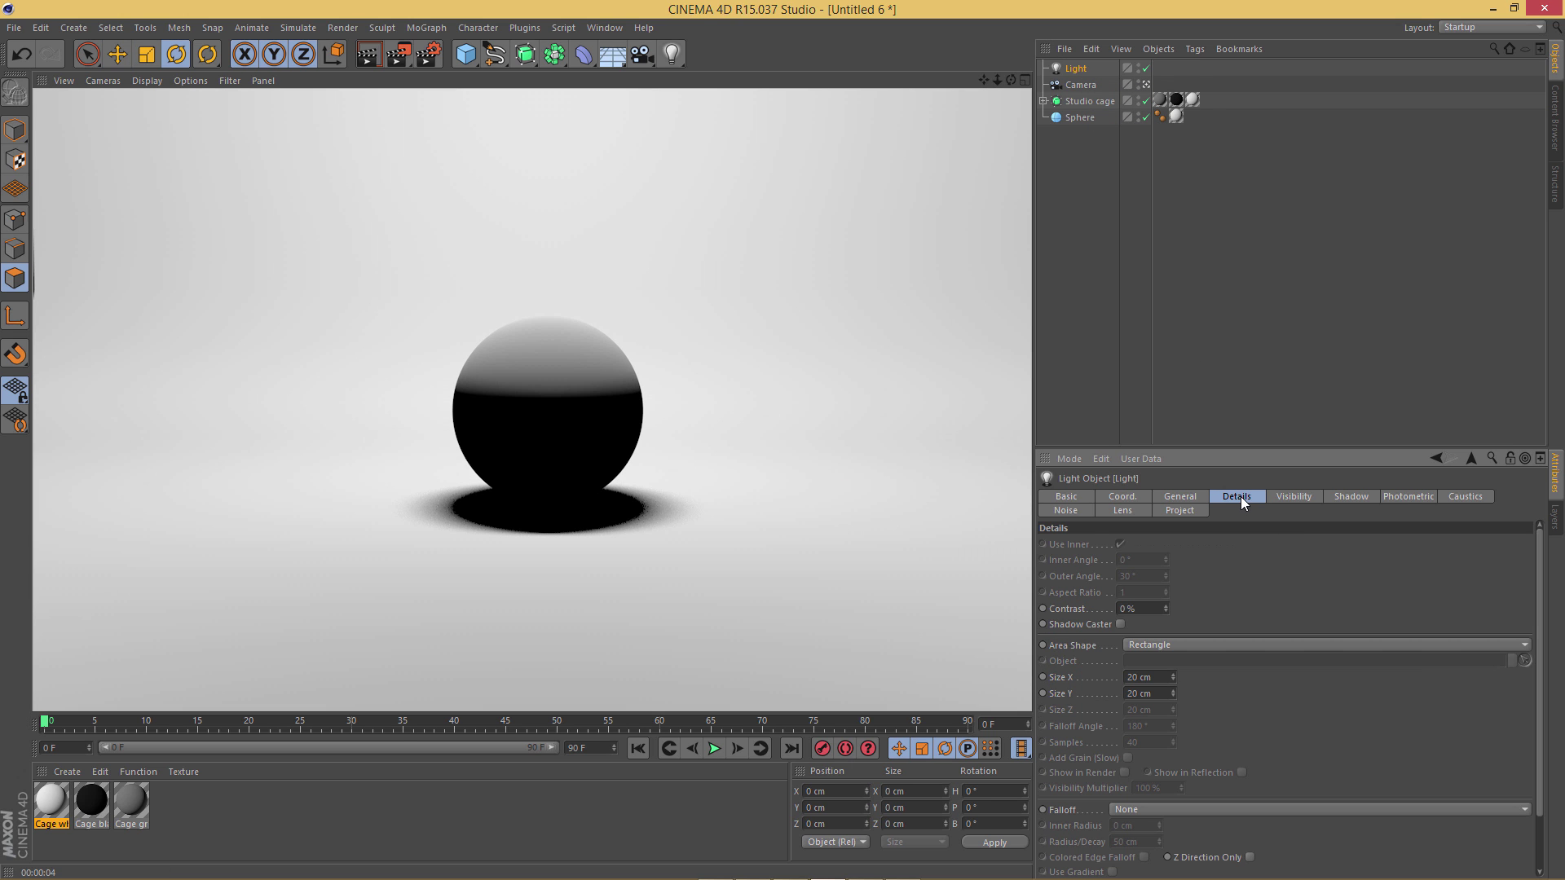
key(e)
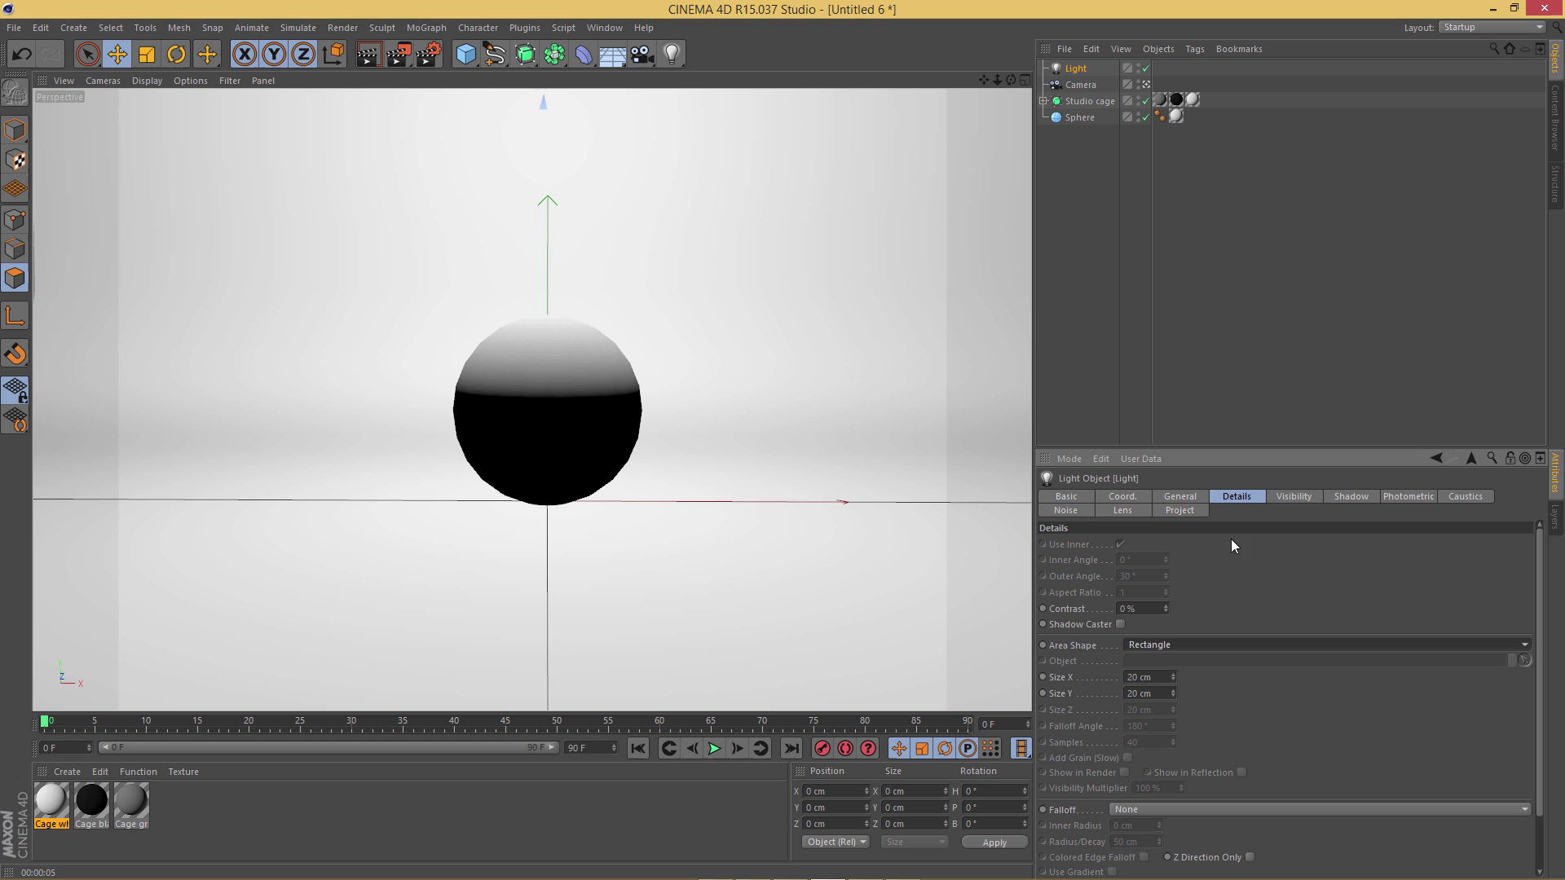
click(1177, 643)
click(1156, 660)
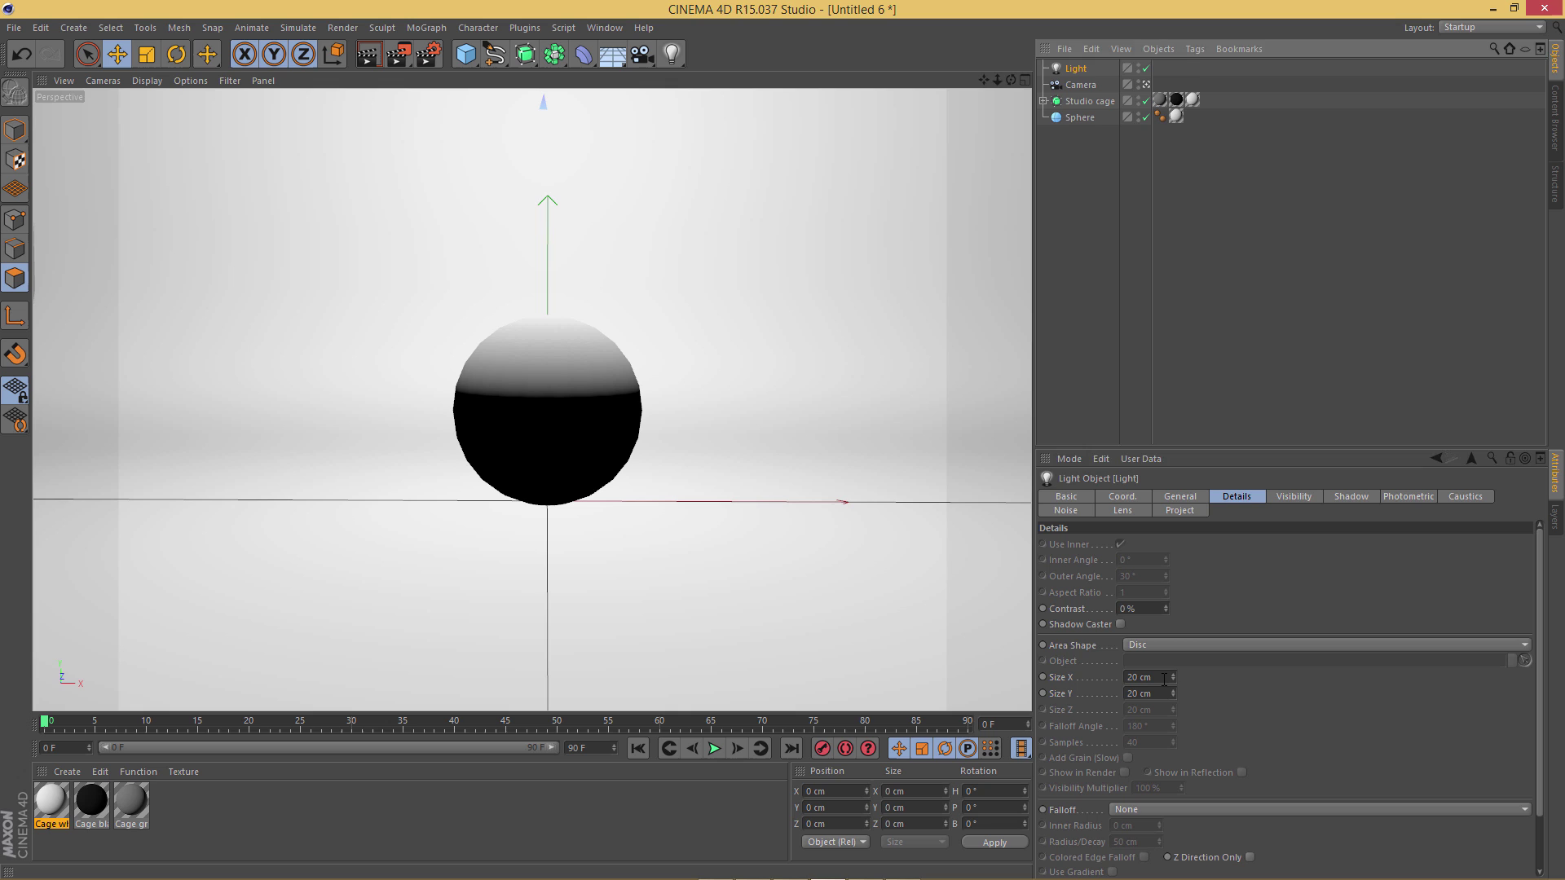
click(1128, 678)
text(10)
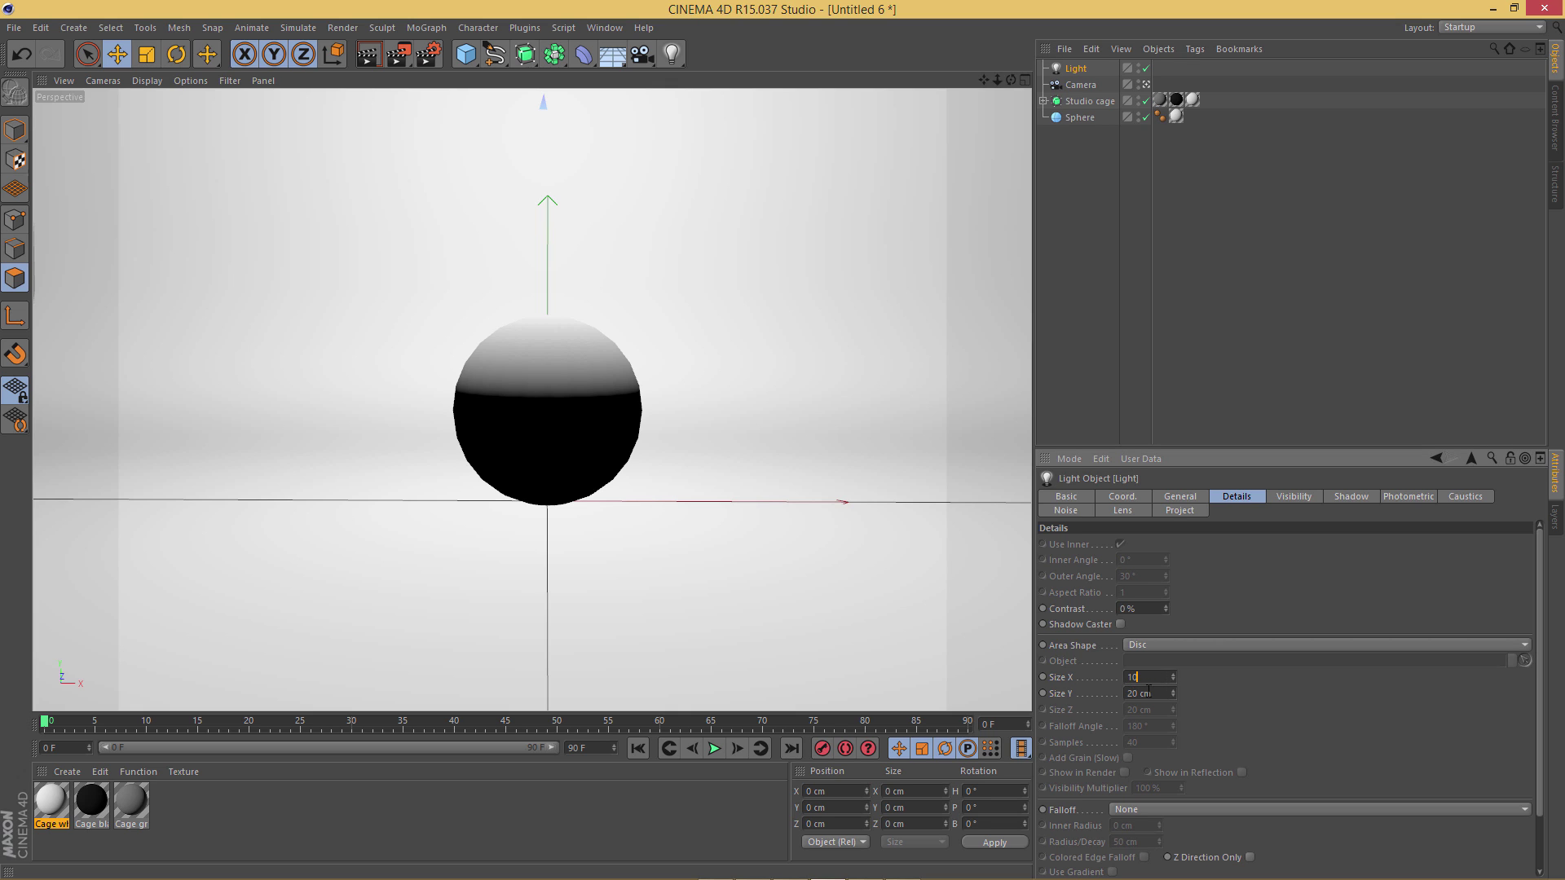
key(Tab)
text(1)
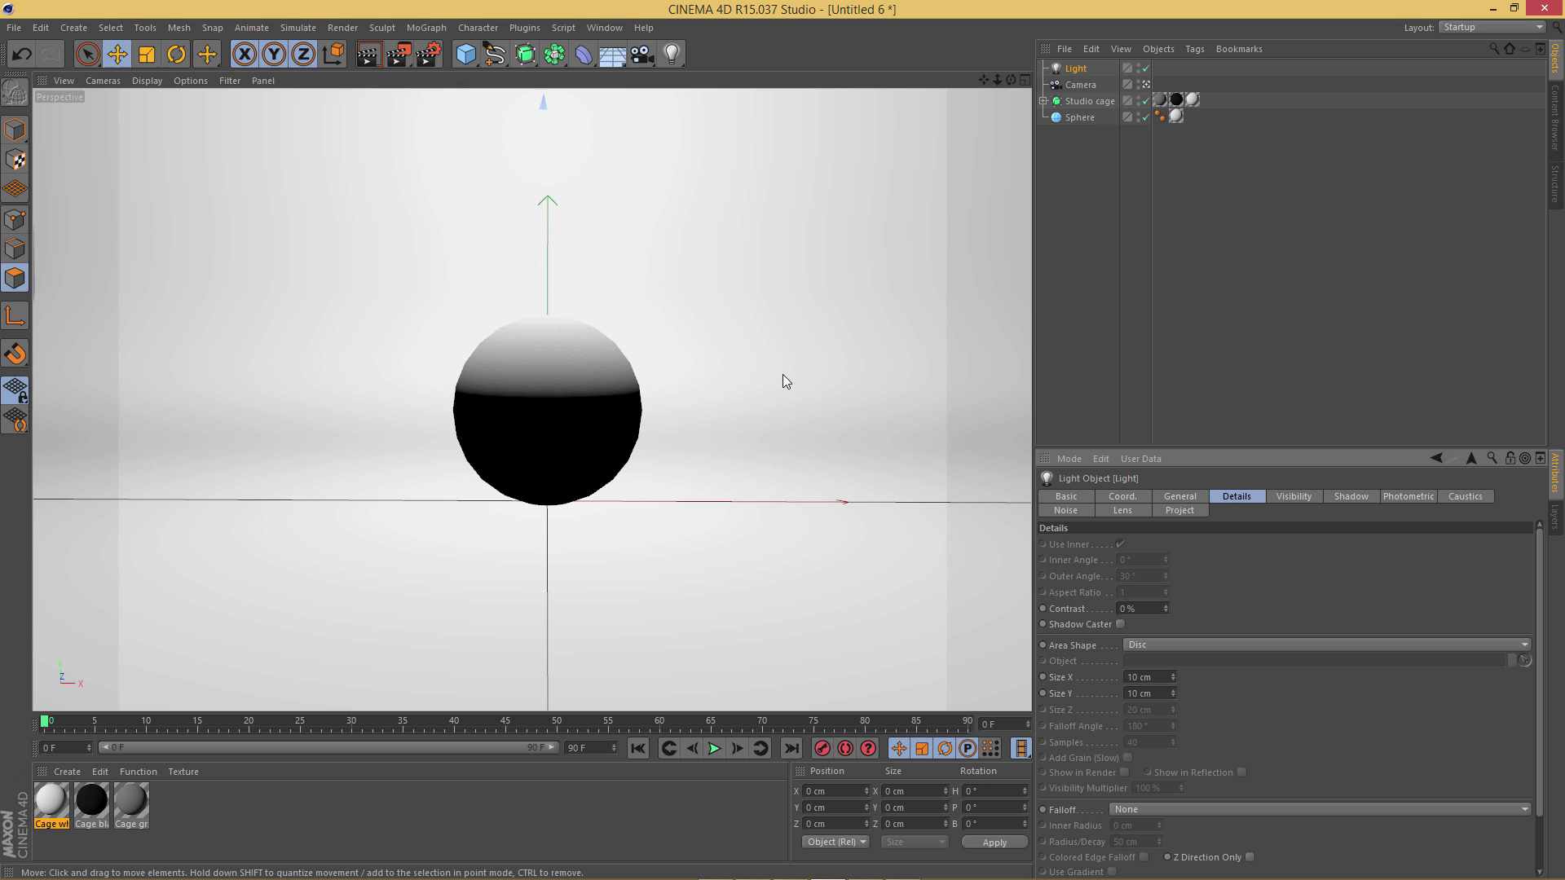
Set the light's falloff to Inverse Square (Physically Accurate), checking its radius in four views
scroll(1187, 750, down, 2)
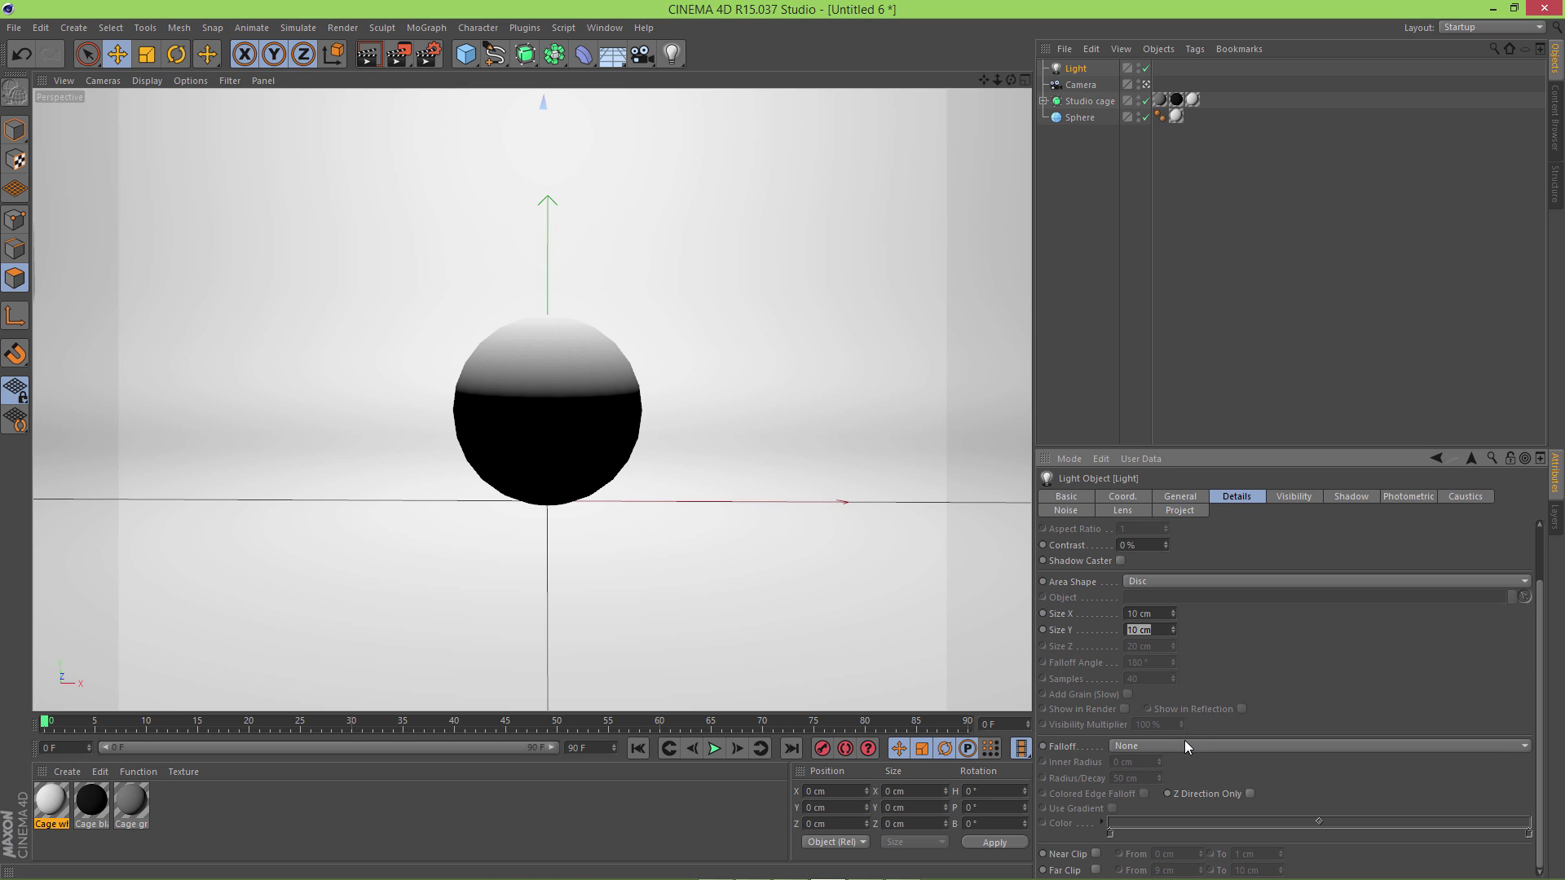
click(1162, 742)
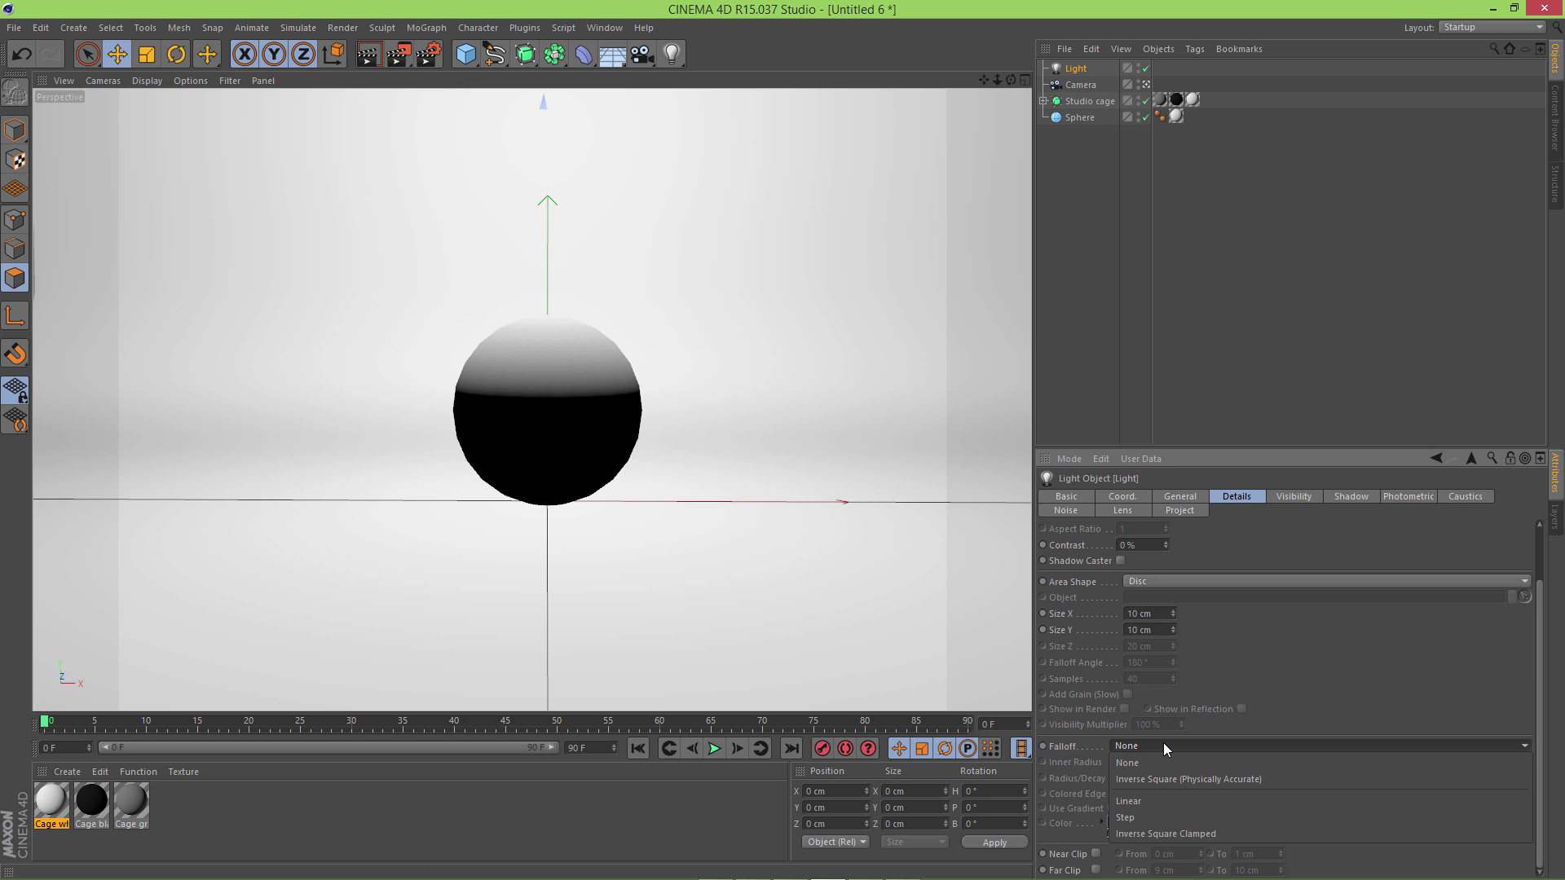
click(1190, 779)
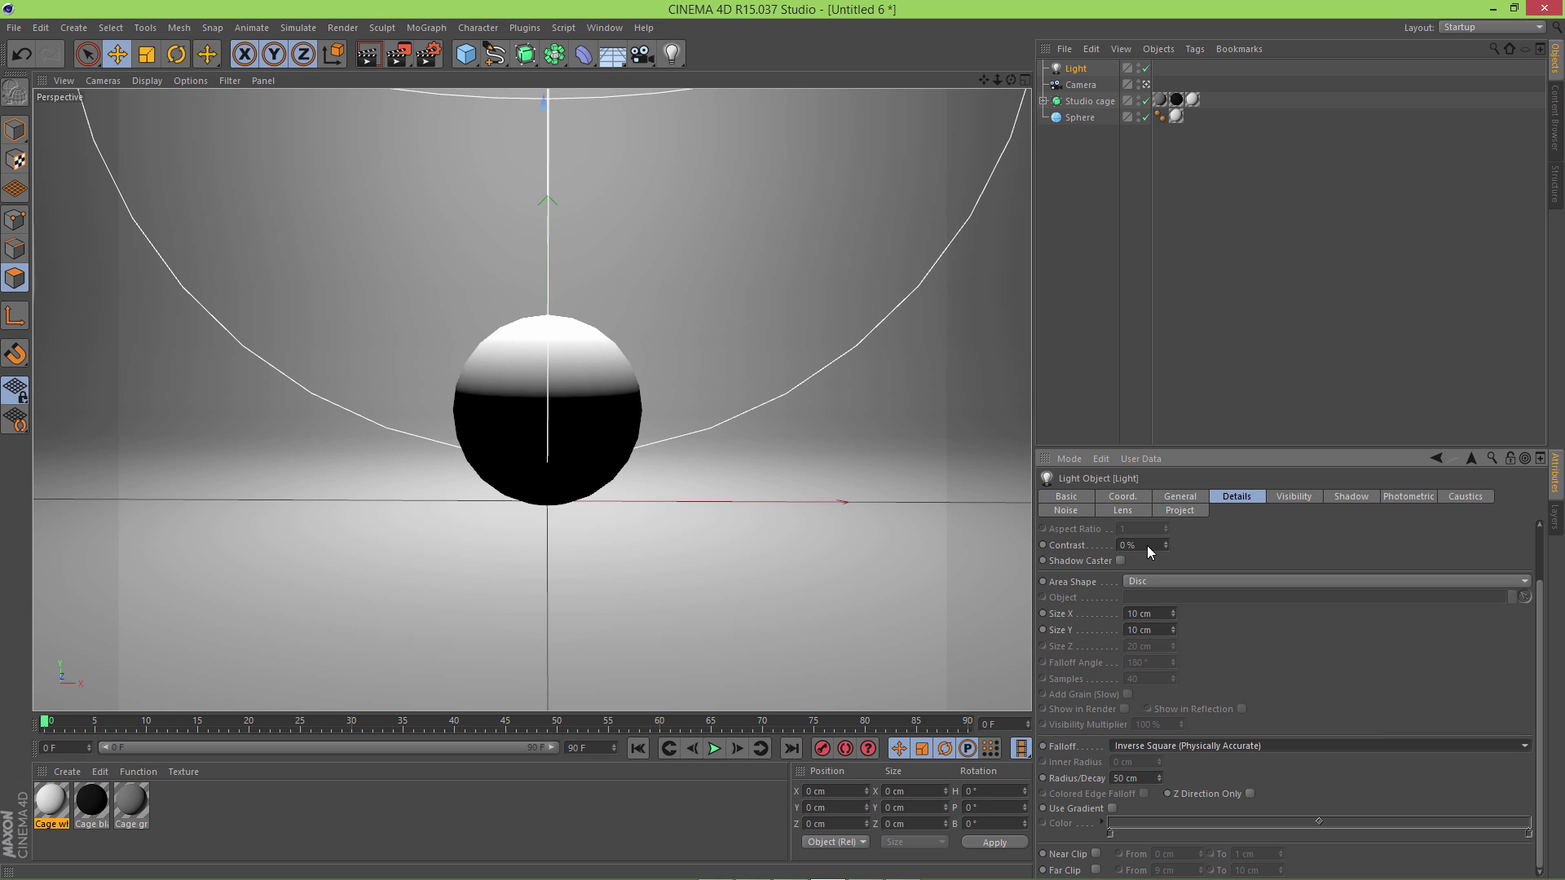
click(1025, 80)
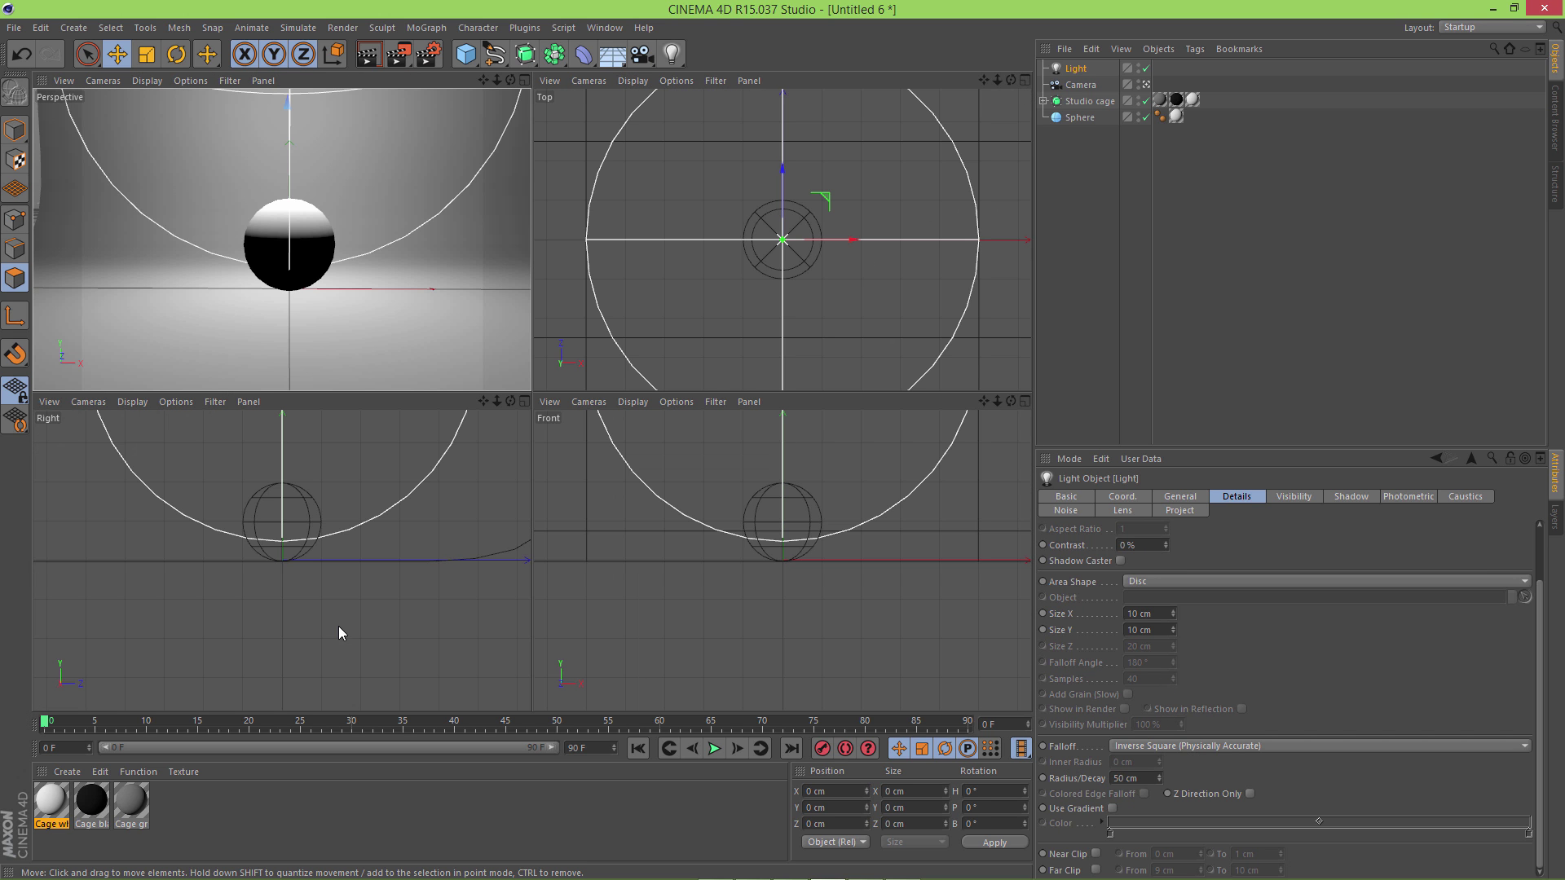
click(1223, 747)
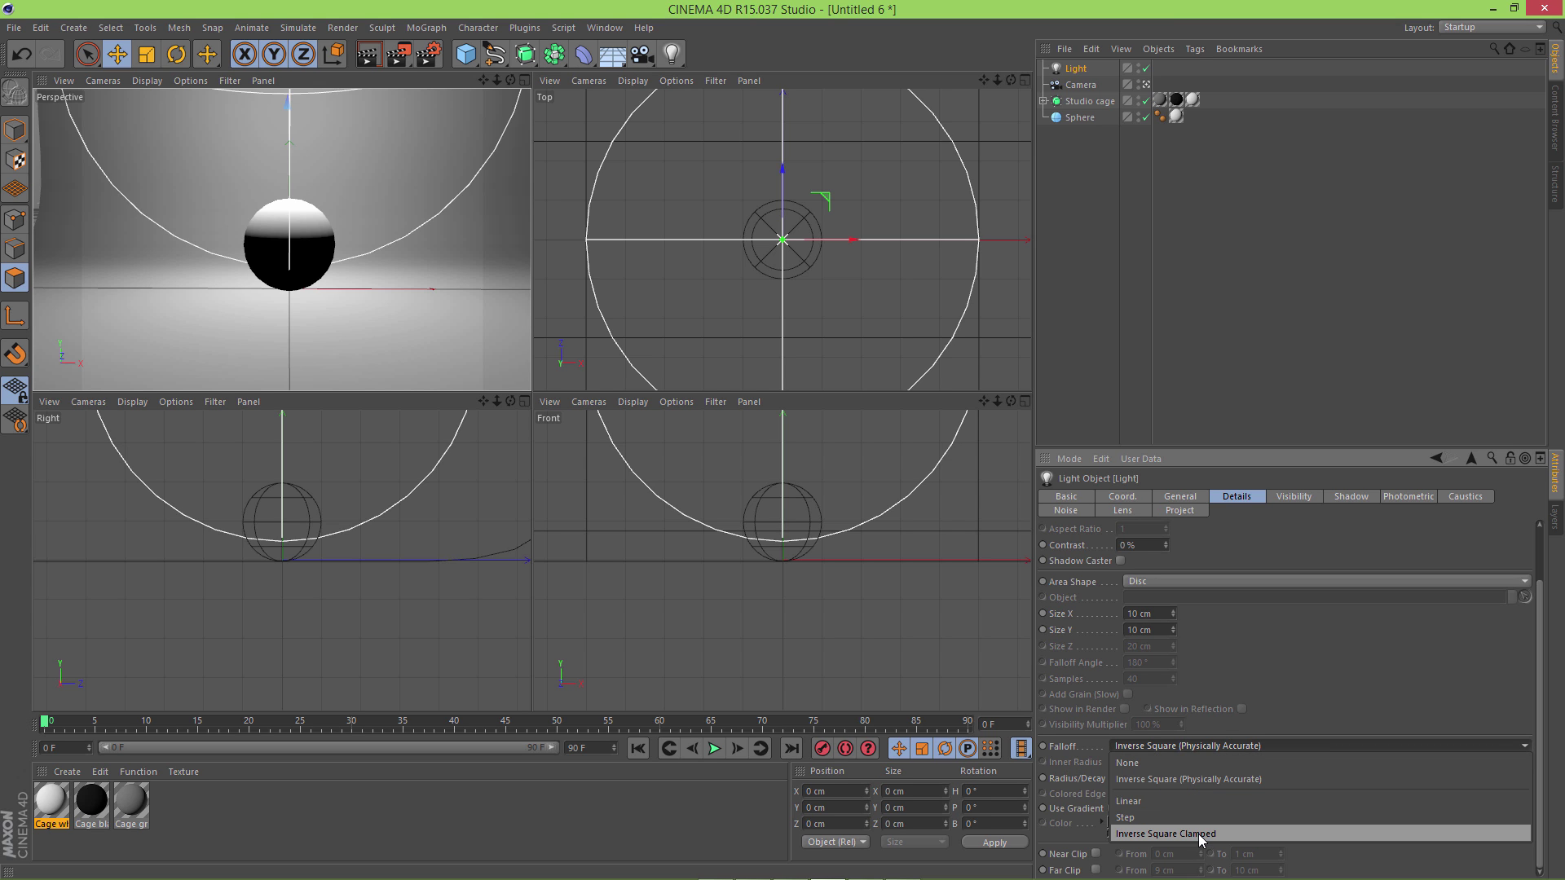
click(1207, 780)
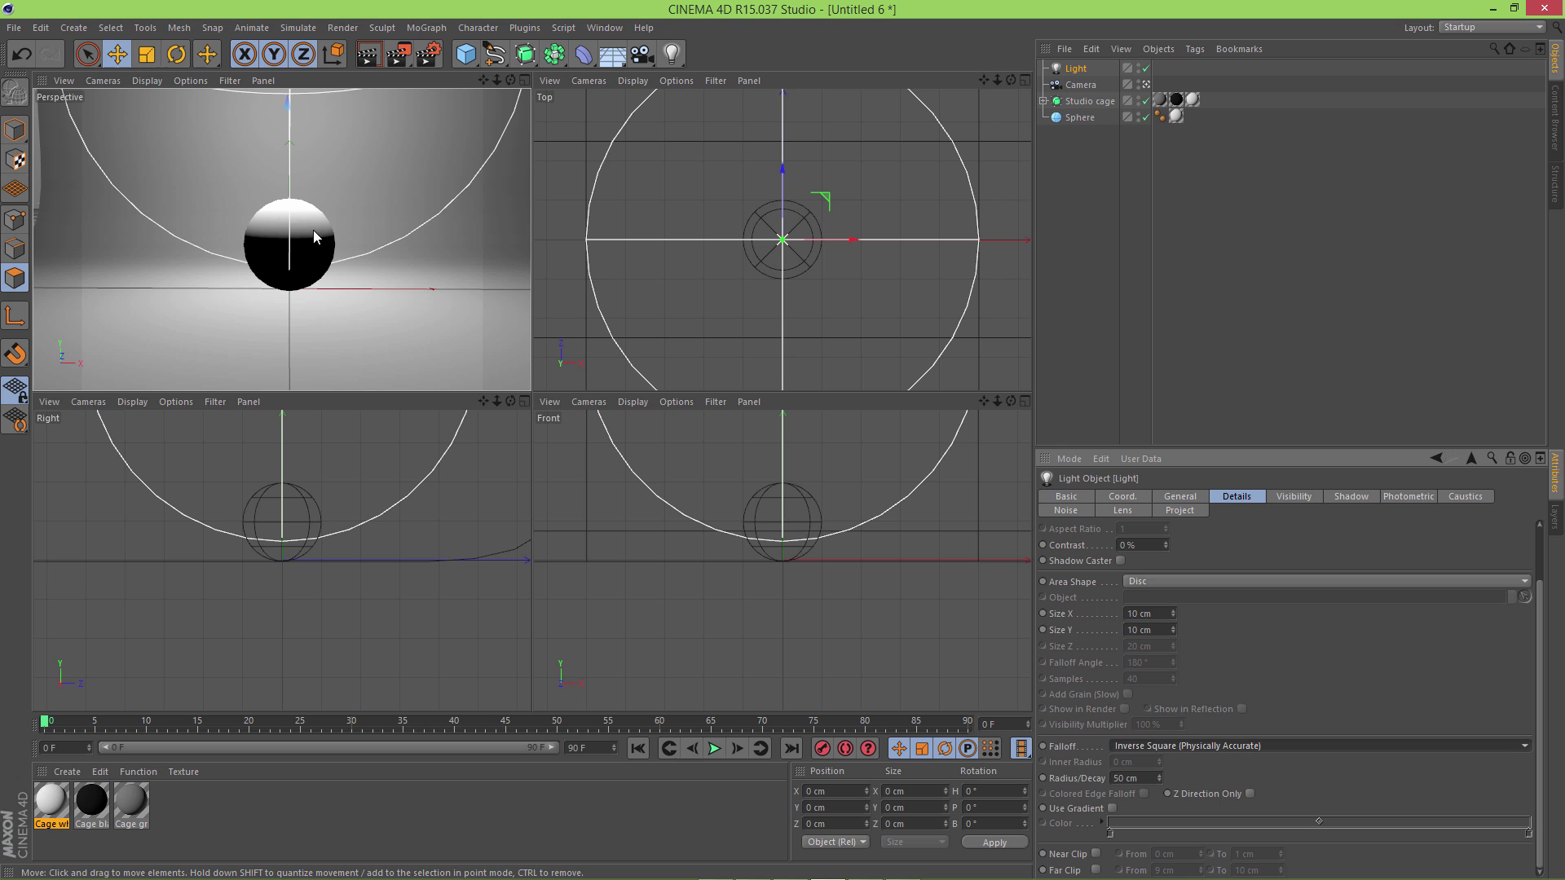
click(524, 80)
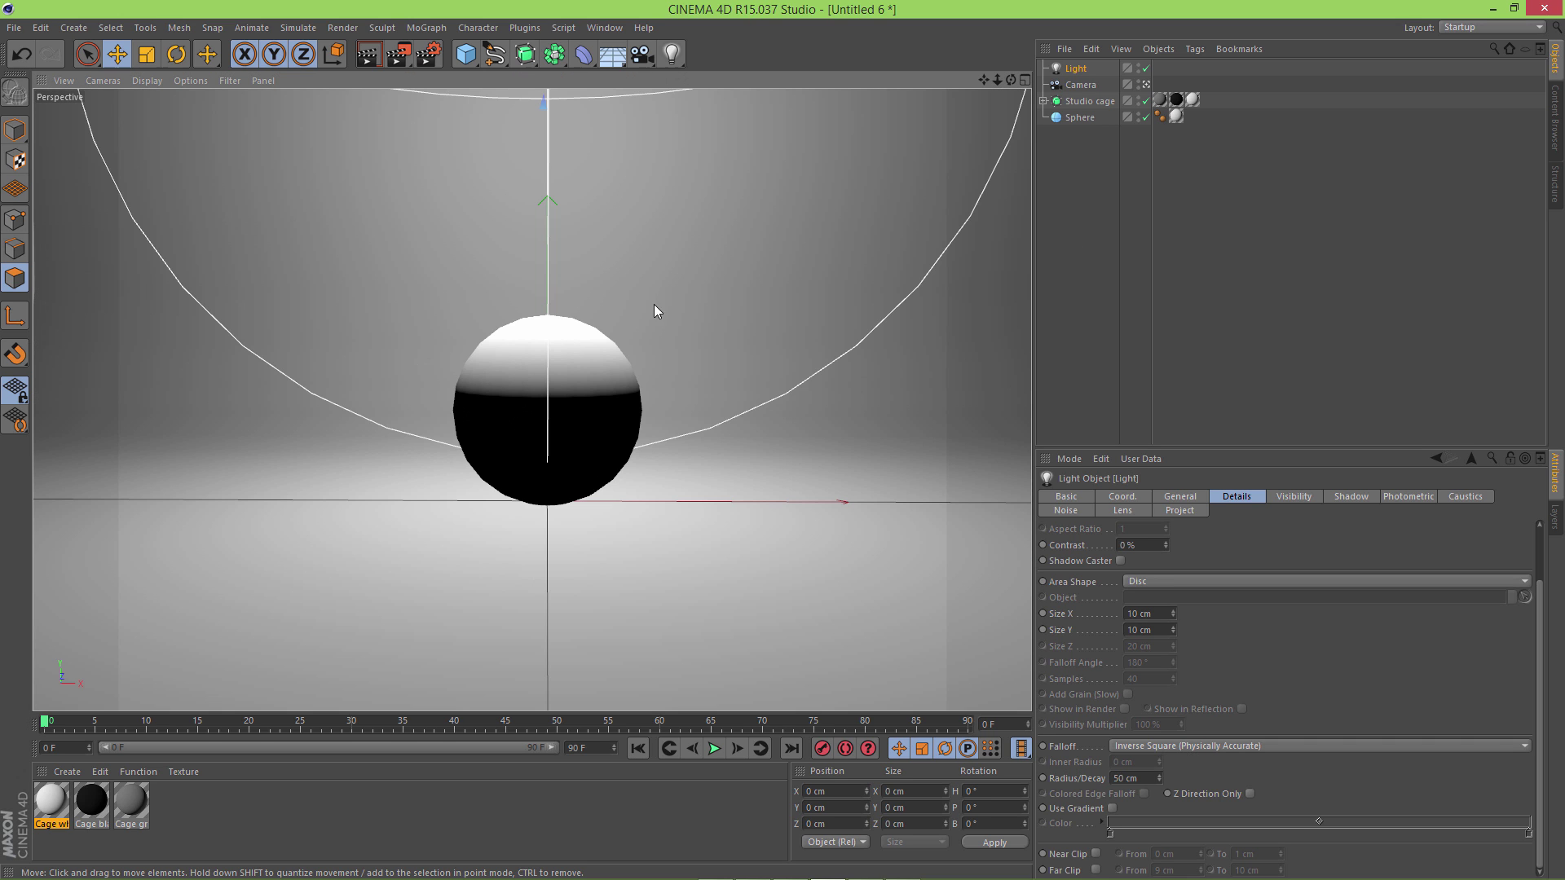
Drag the light along Y in the Right view to set its height above the sphere
click(1024, 79)
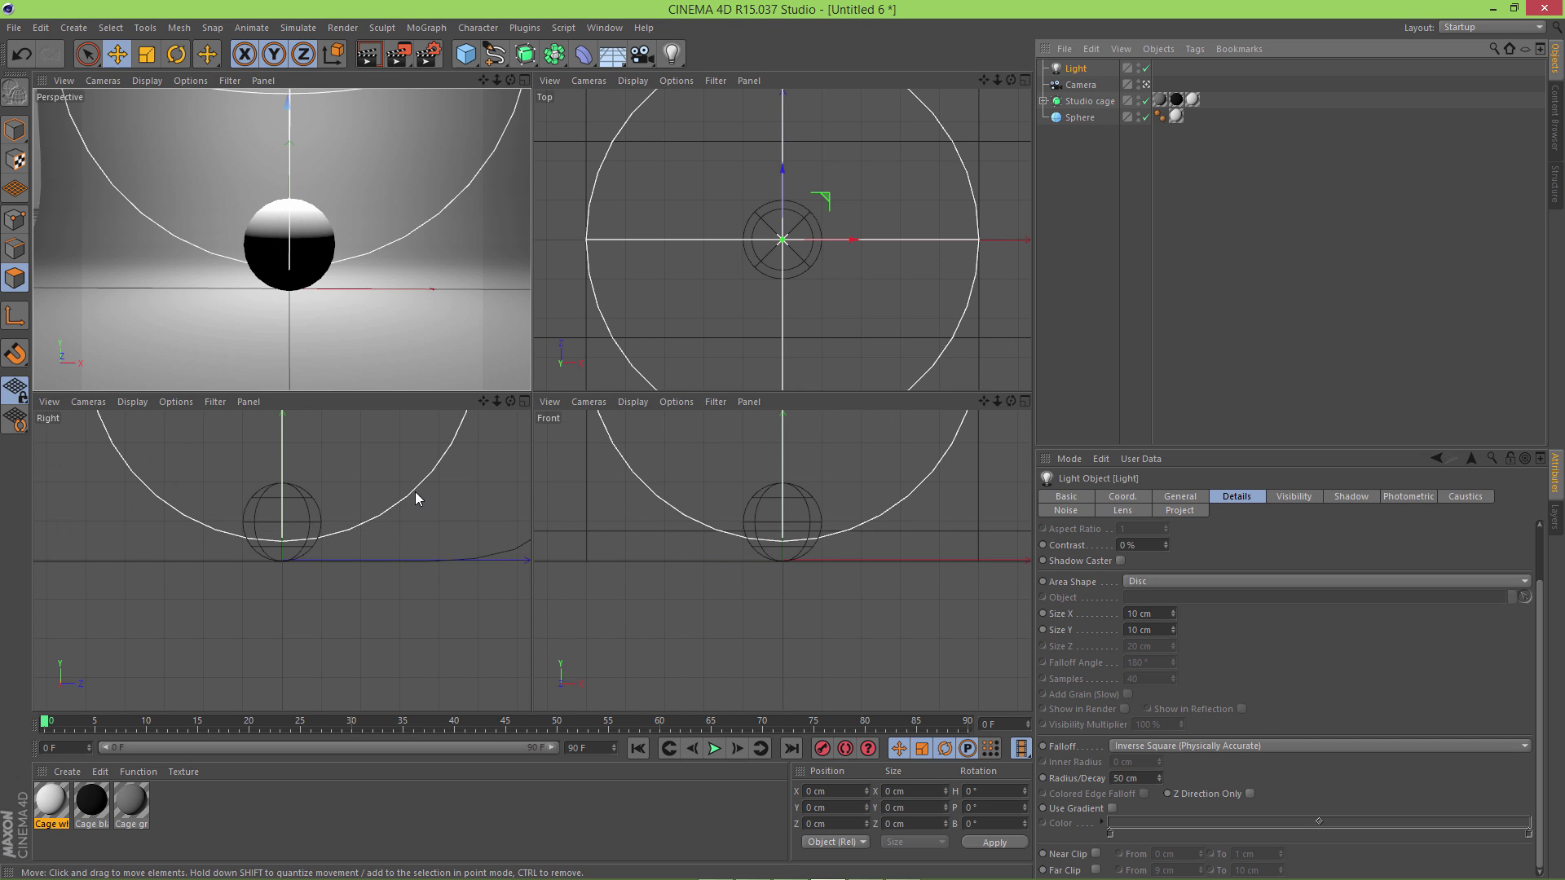
click(524, 401)
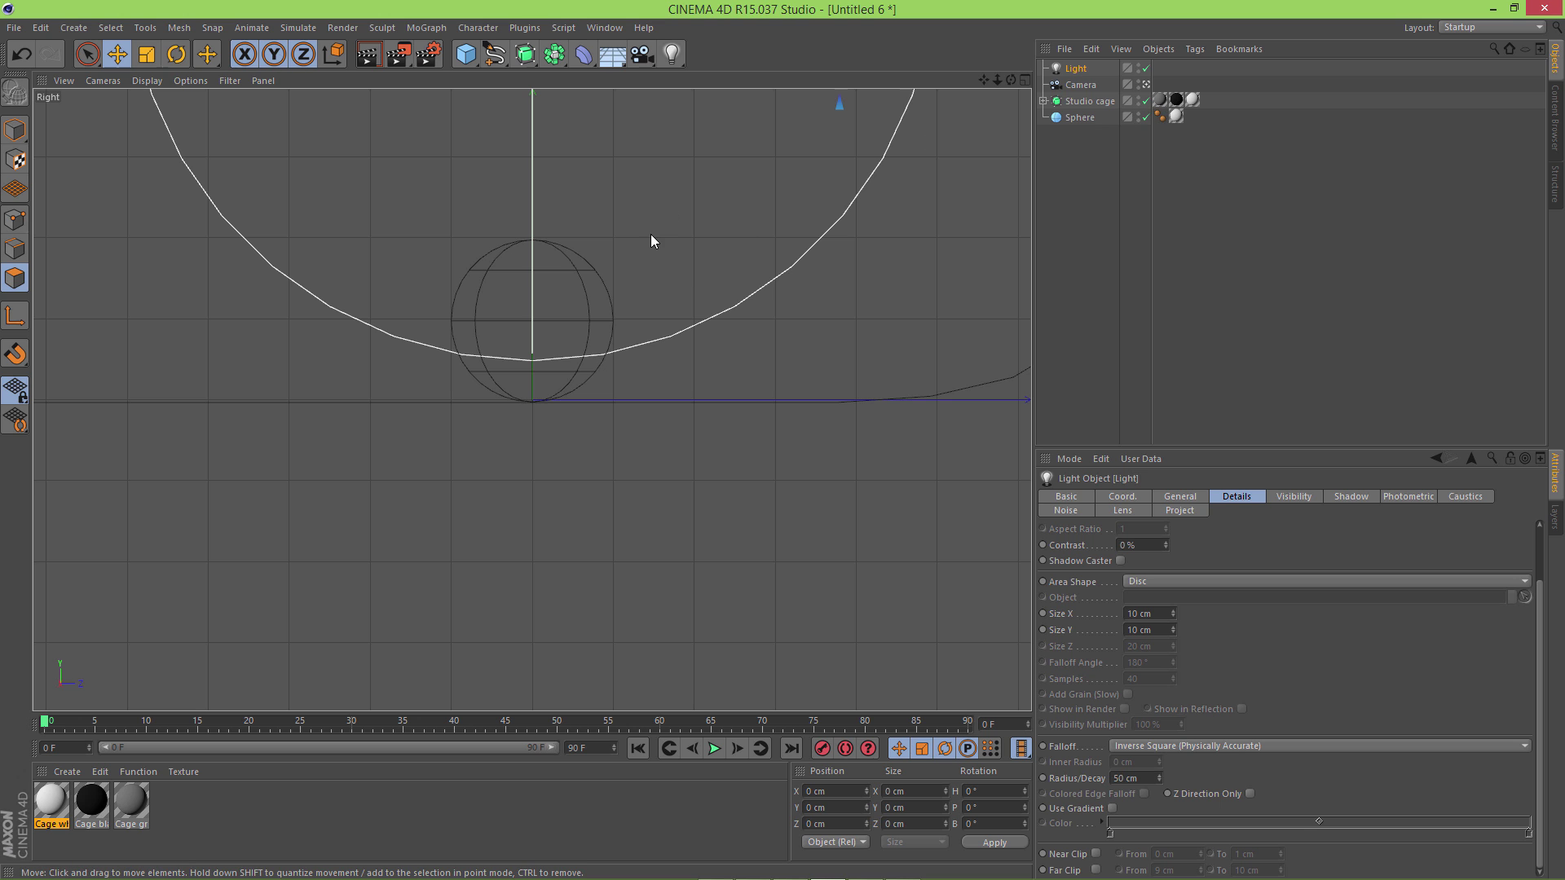
scroll(651, 233, down, 5)
scroll(650, 233, up, 1)
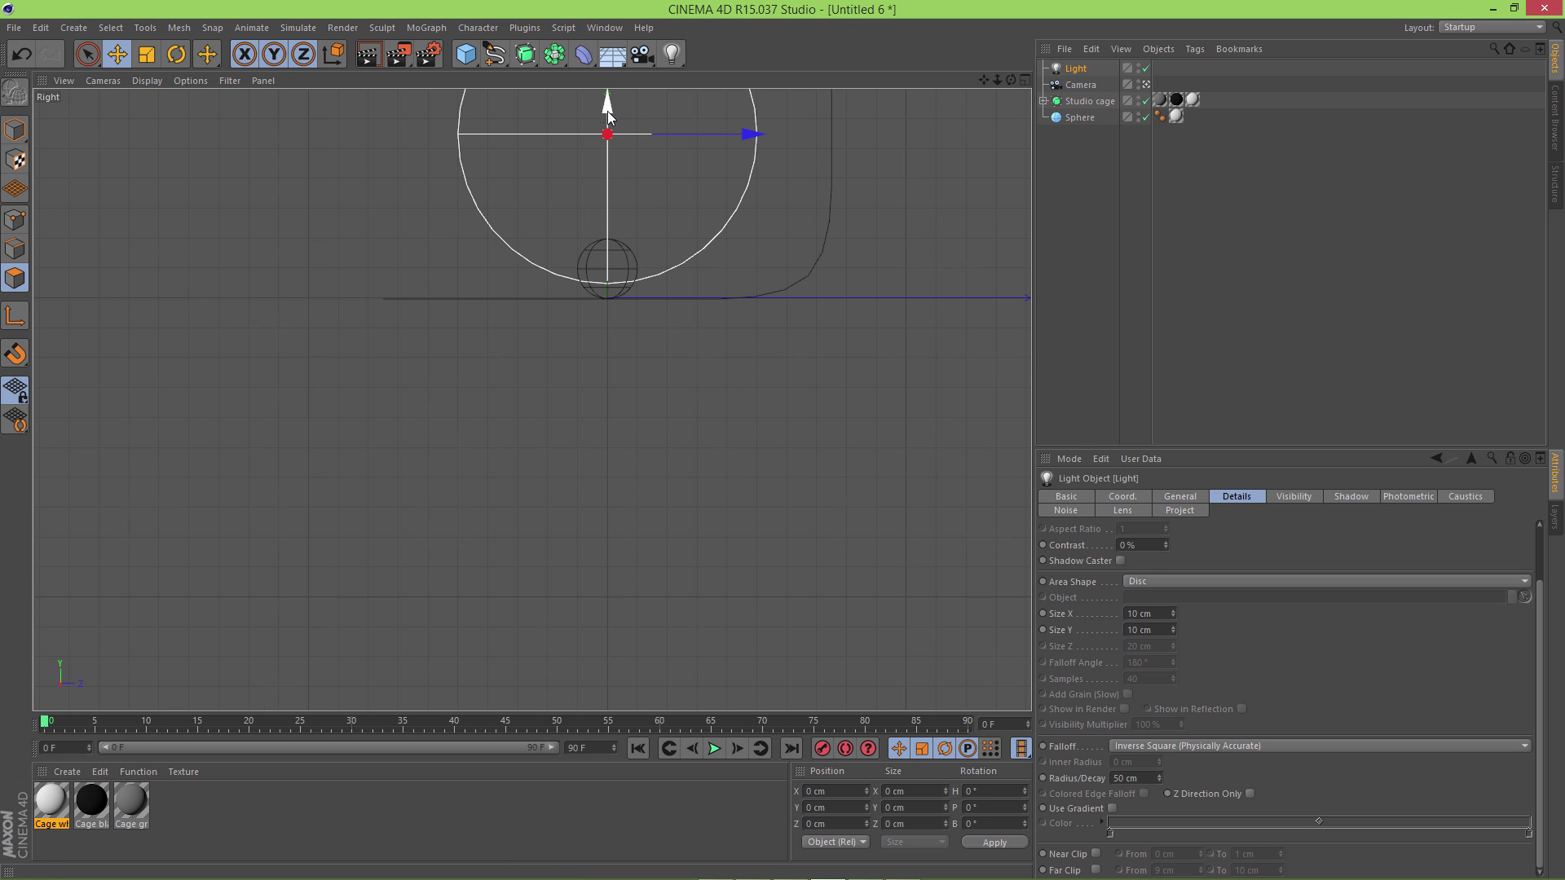
mouse_move(610, 97)
mouse_down()
mouse_move(611, 140)
mouse_move(611, 119)
mouse_up()
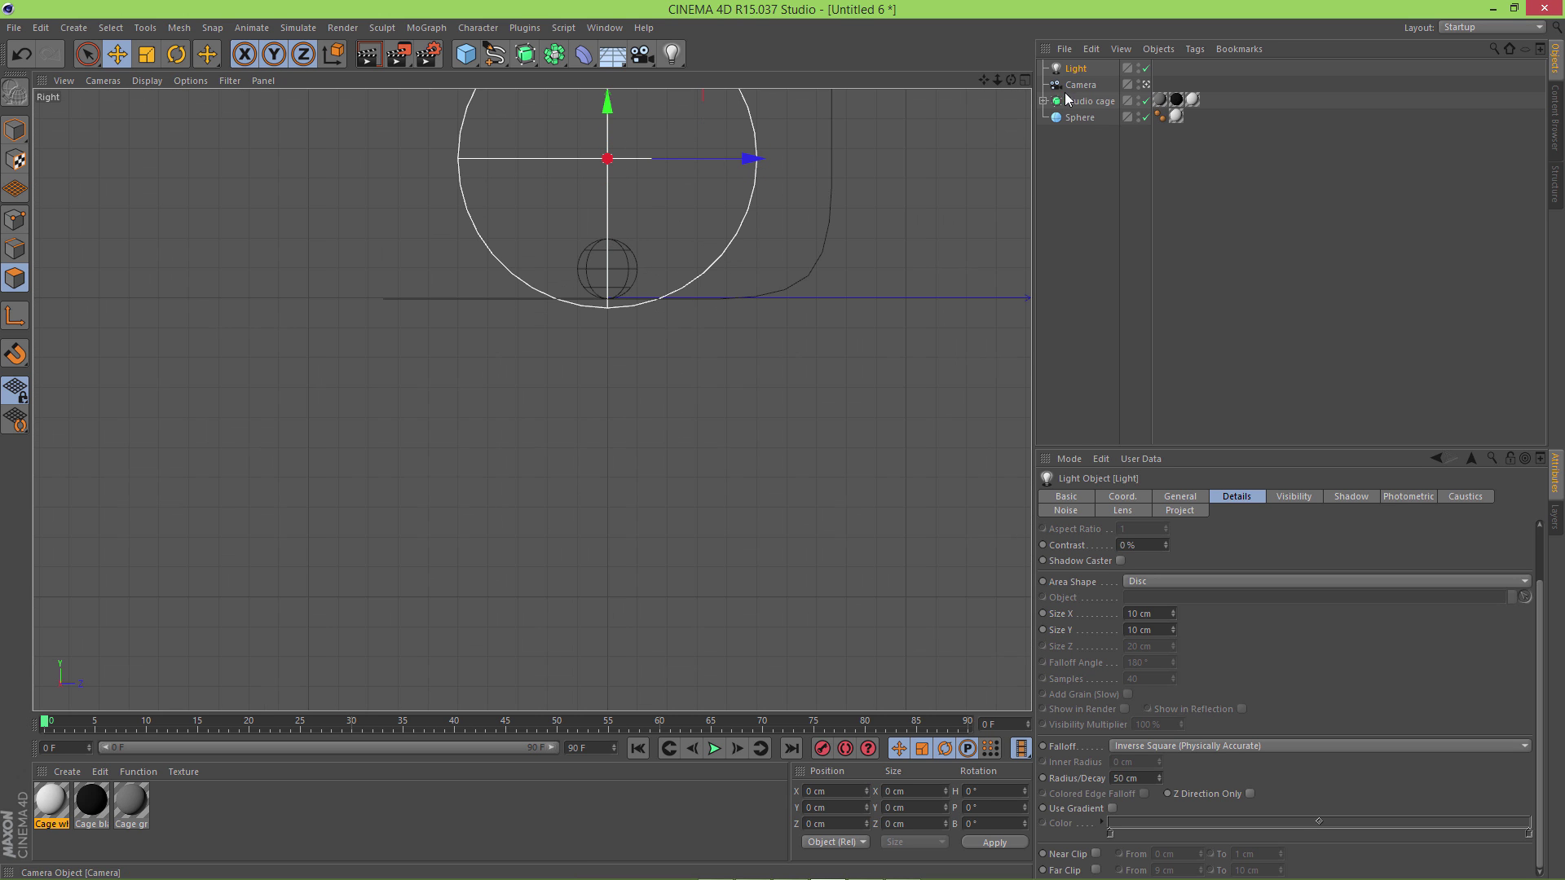
click(1025, 80)
drag(322, 434, 783, 447)
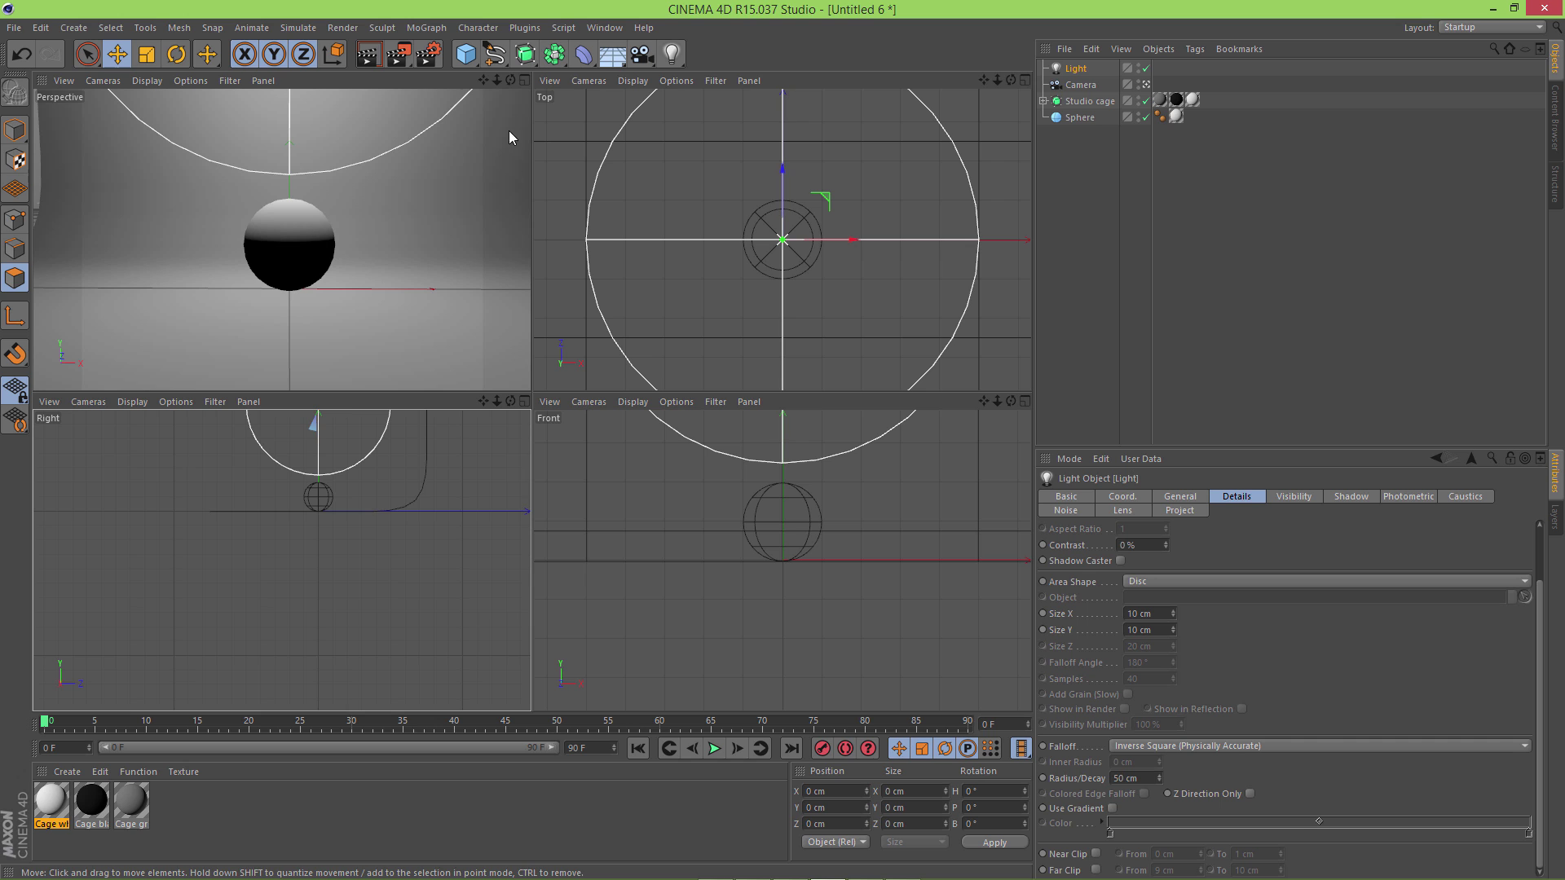
mouse_move(316, 414)
mouse_down()
mouse_move(323, 433)
mouse_move(326, 418)
mouse_up()
Render the perspective view, then add a new light and raise it above the sphere
click(524, 80)
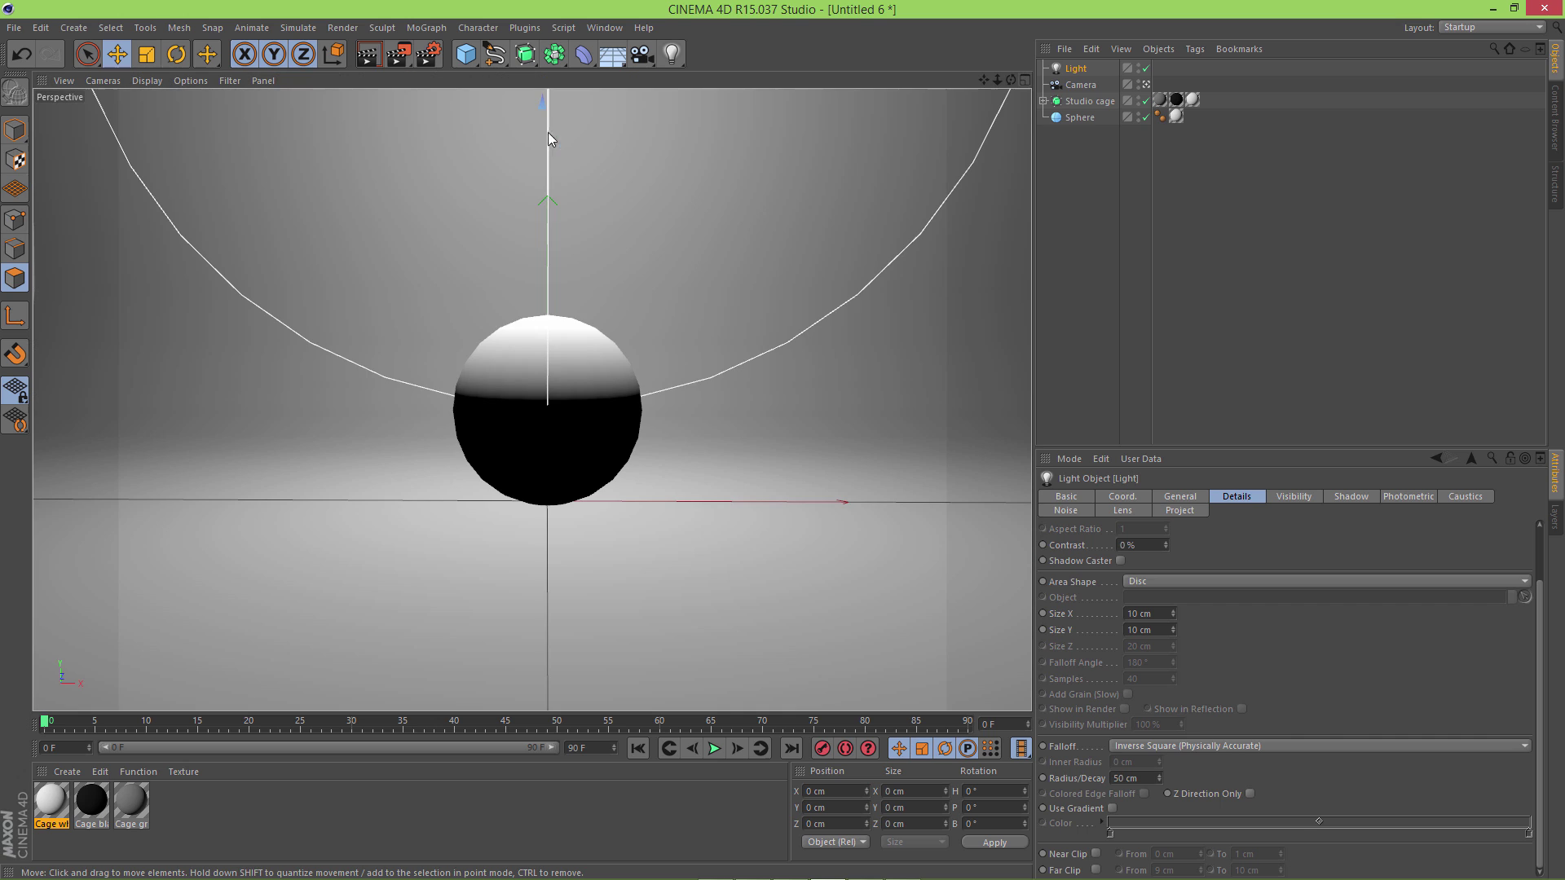
key(ctrl+r)
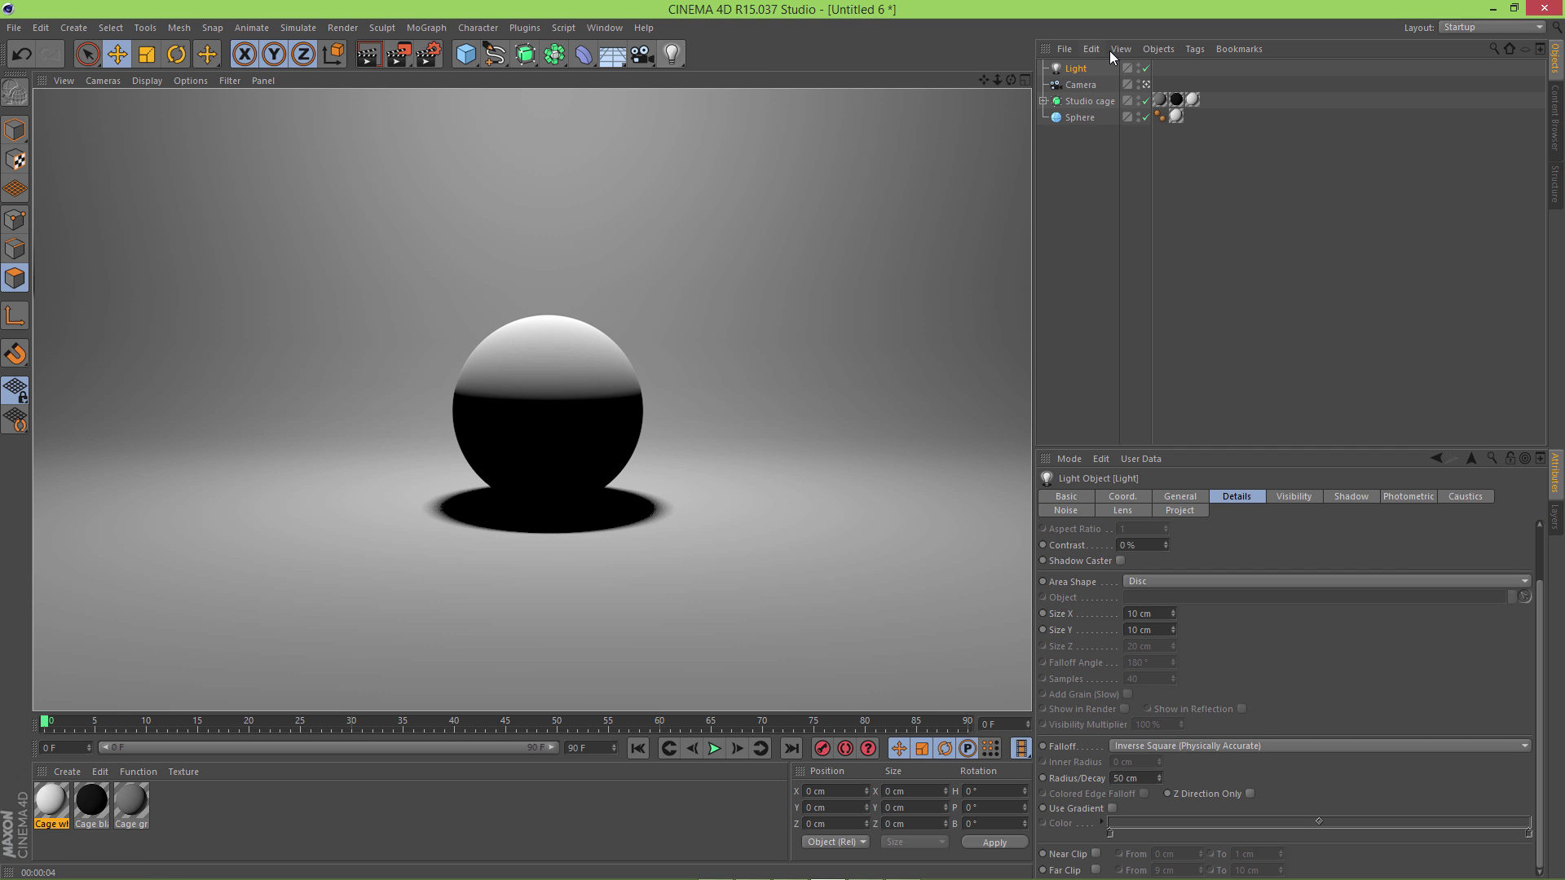
click(1145, 84)
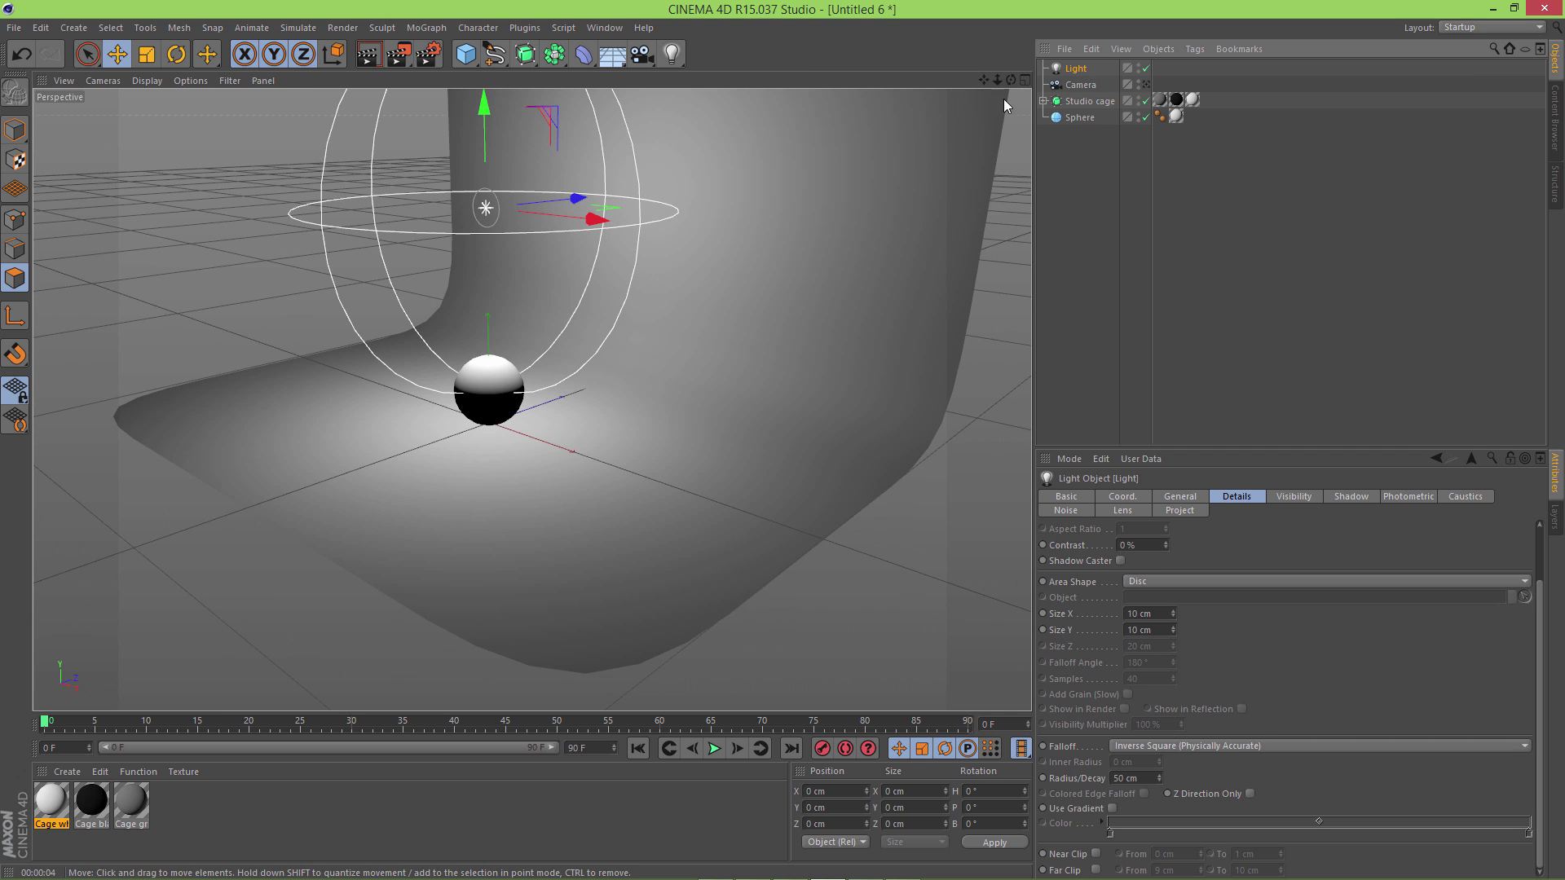
click(673, 54)
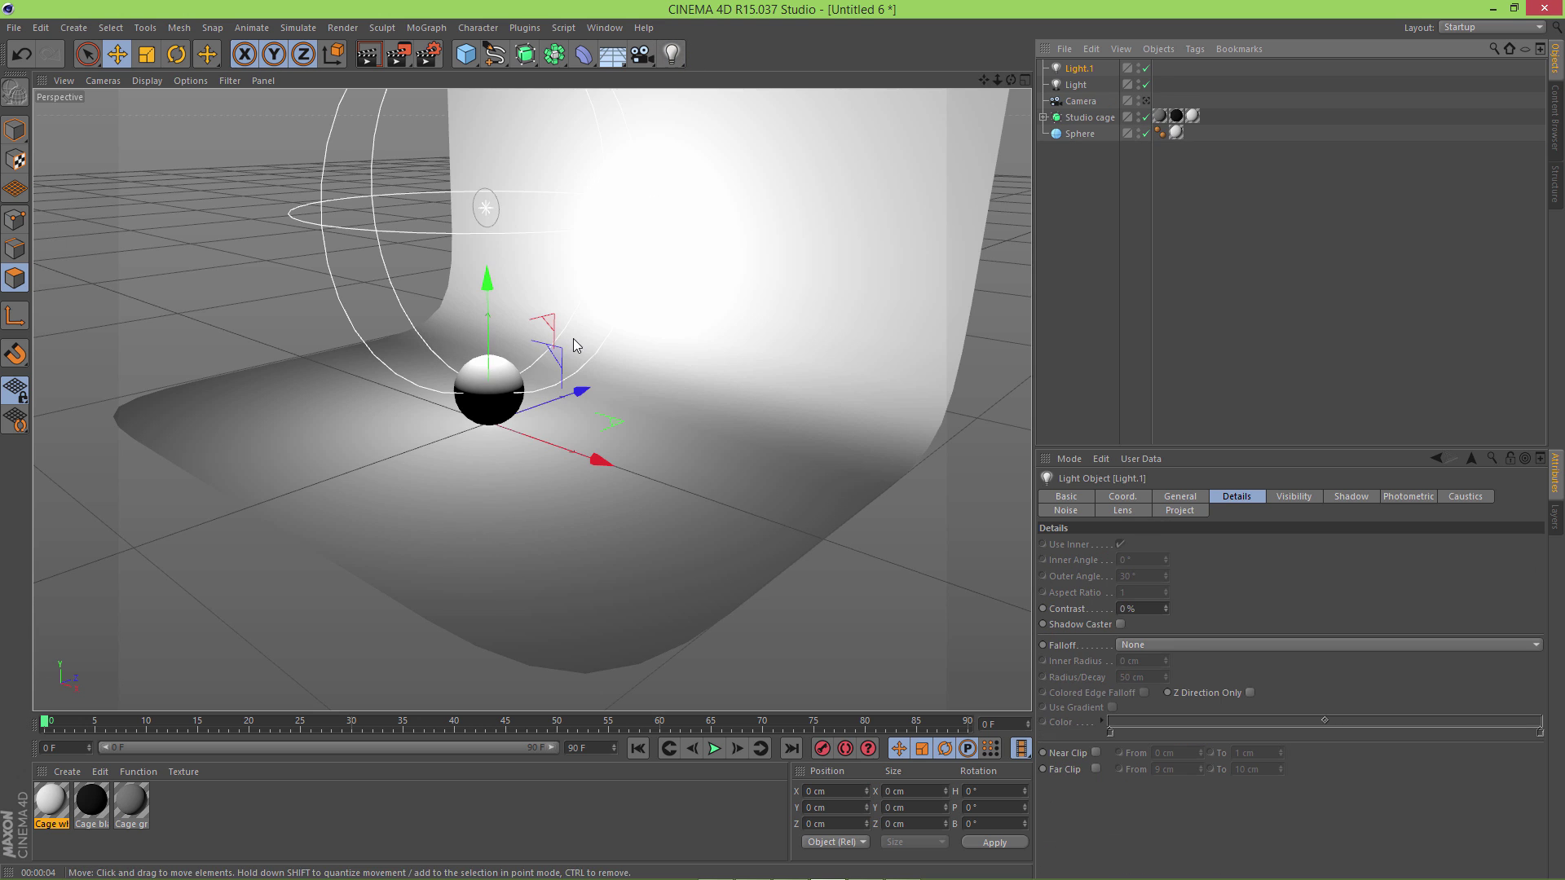
drag(486, 285, 481, 143)
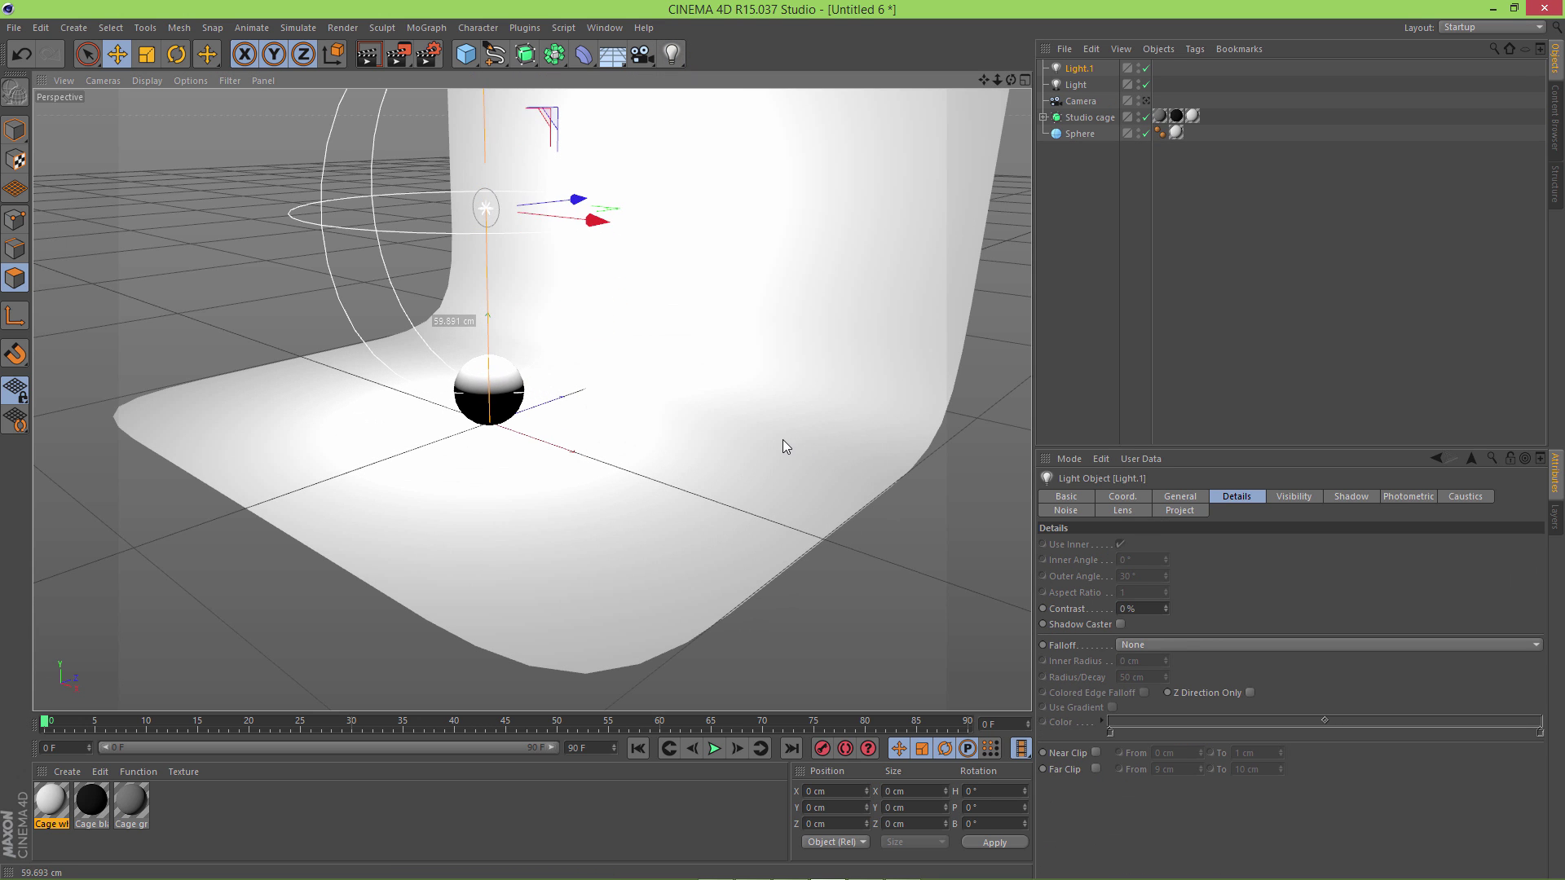
Disable the original Light, give Light.1 Area shadows and render, then swap which light is enabled
click(1144, 85)
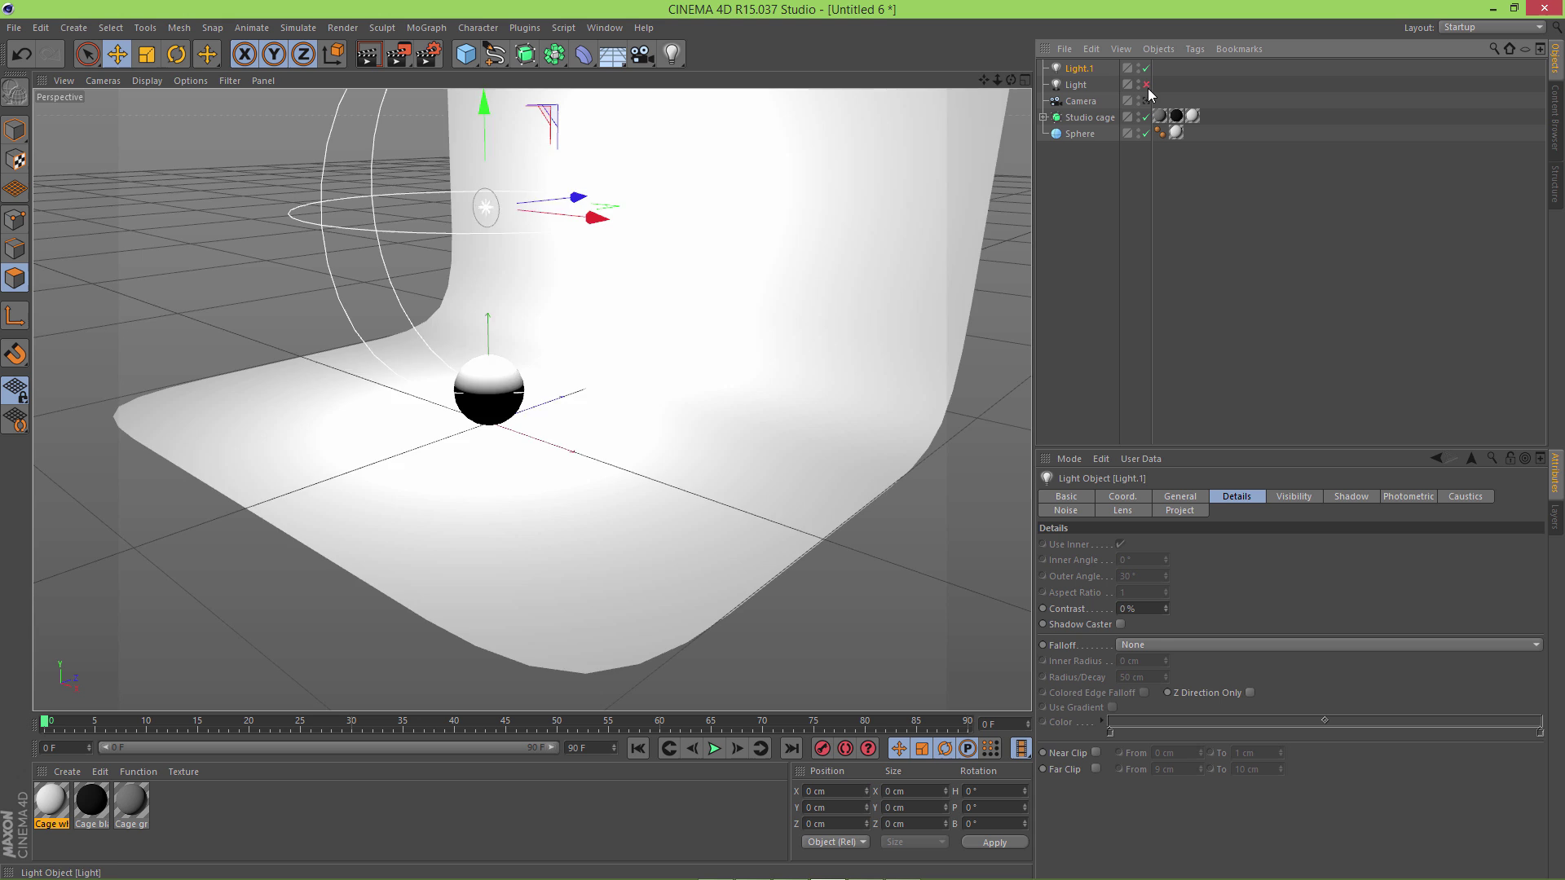
click(1146, 100)
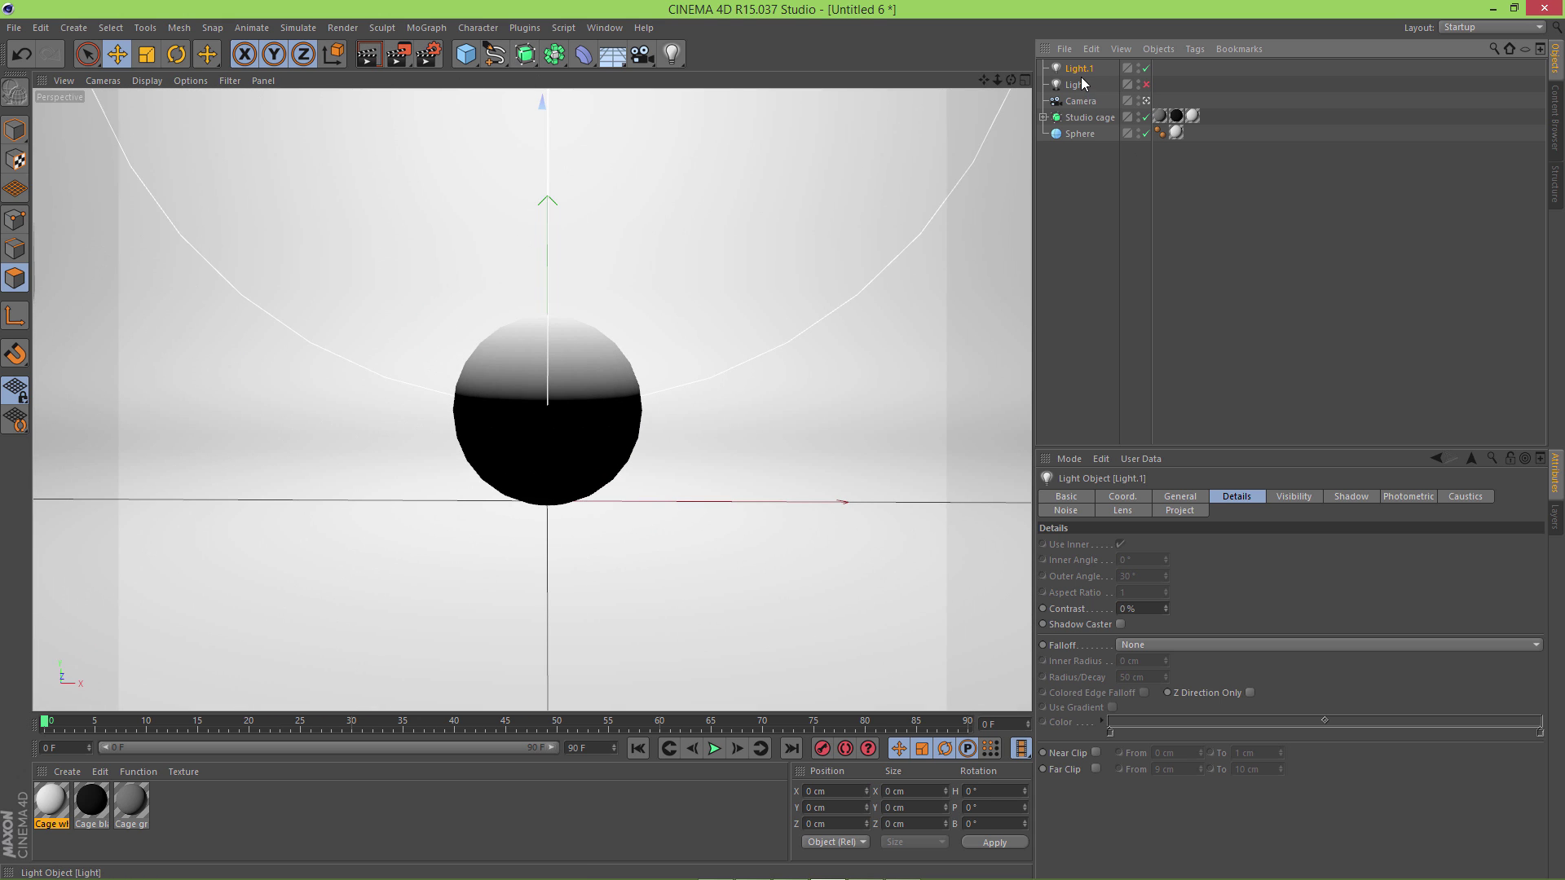
click(1169, 499)
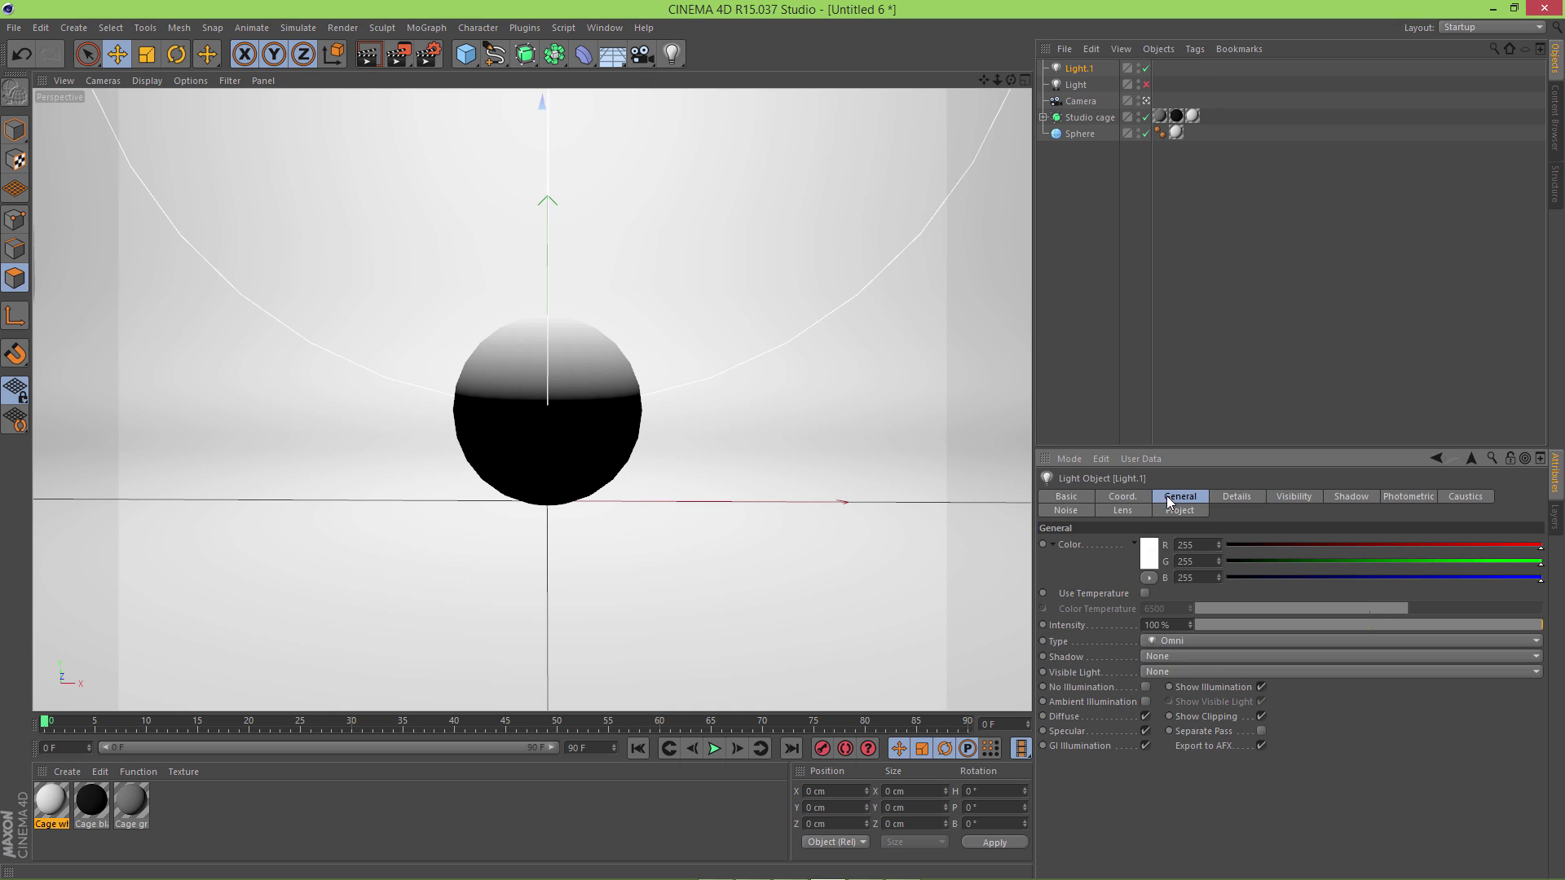
click(1173, 658)
click(1191, 722)
key(ctrl+r)
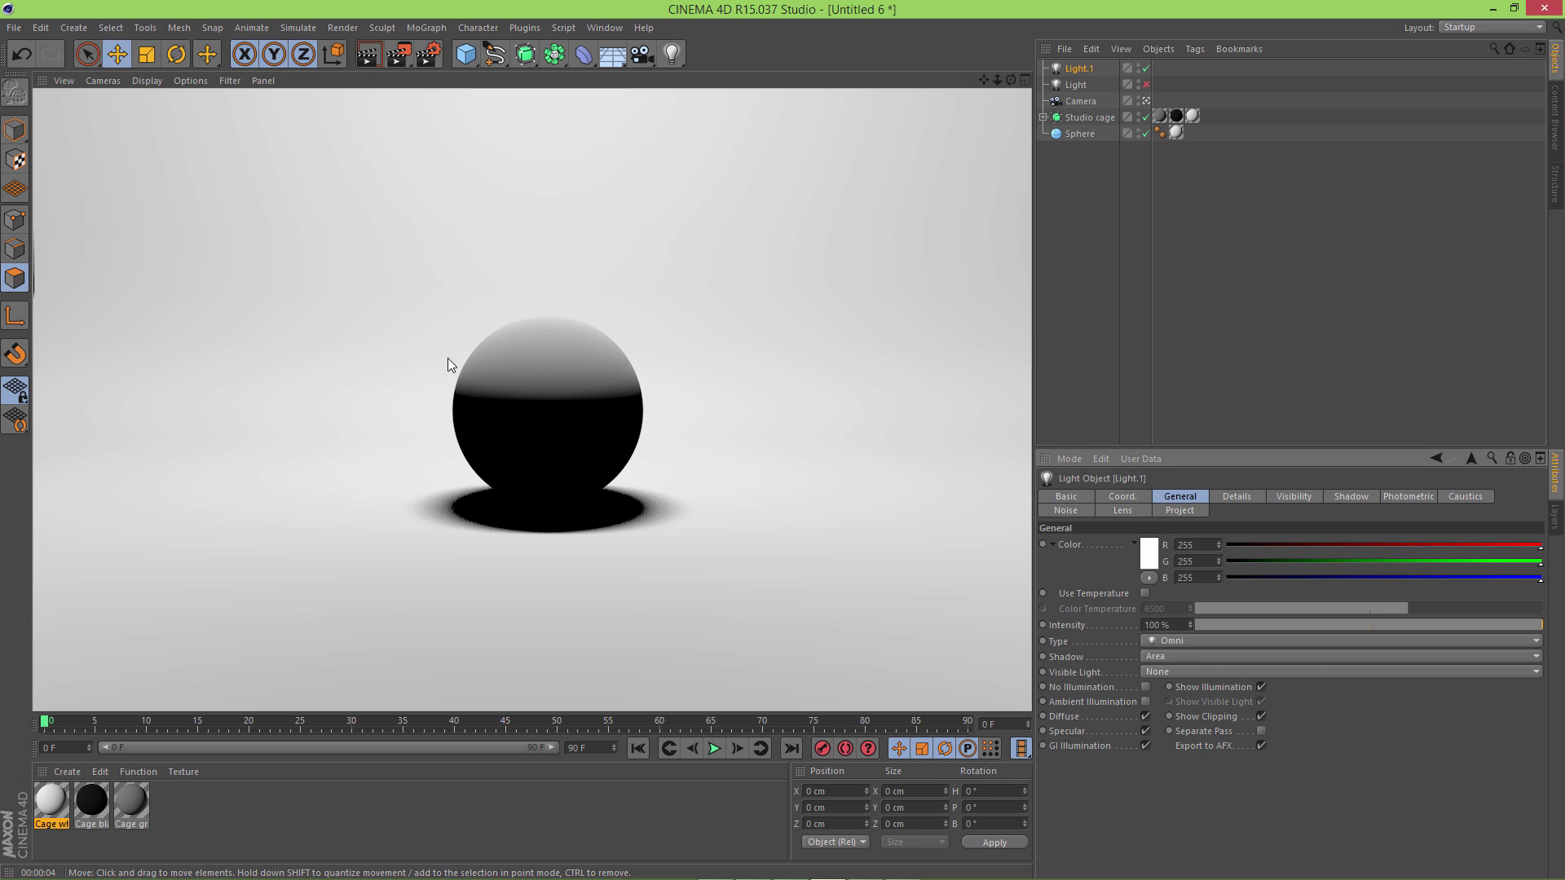
click(1146, 84)
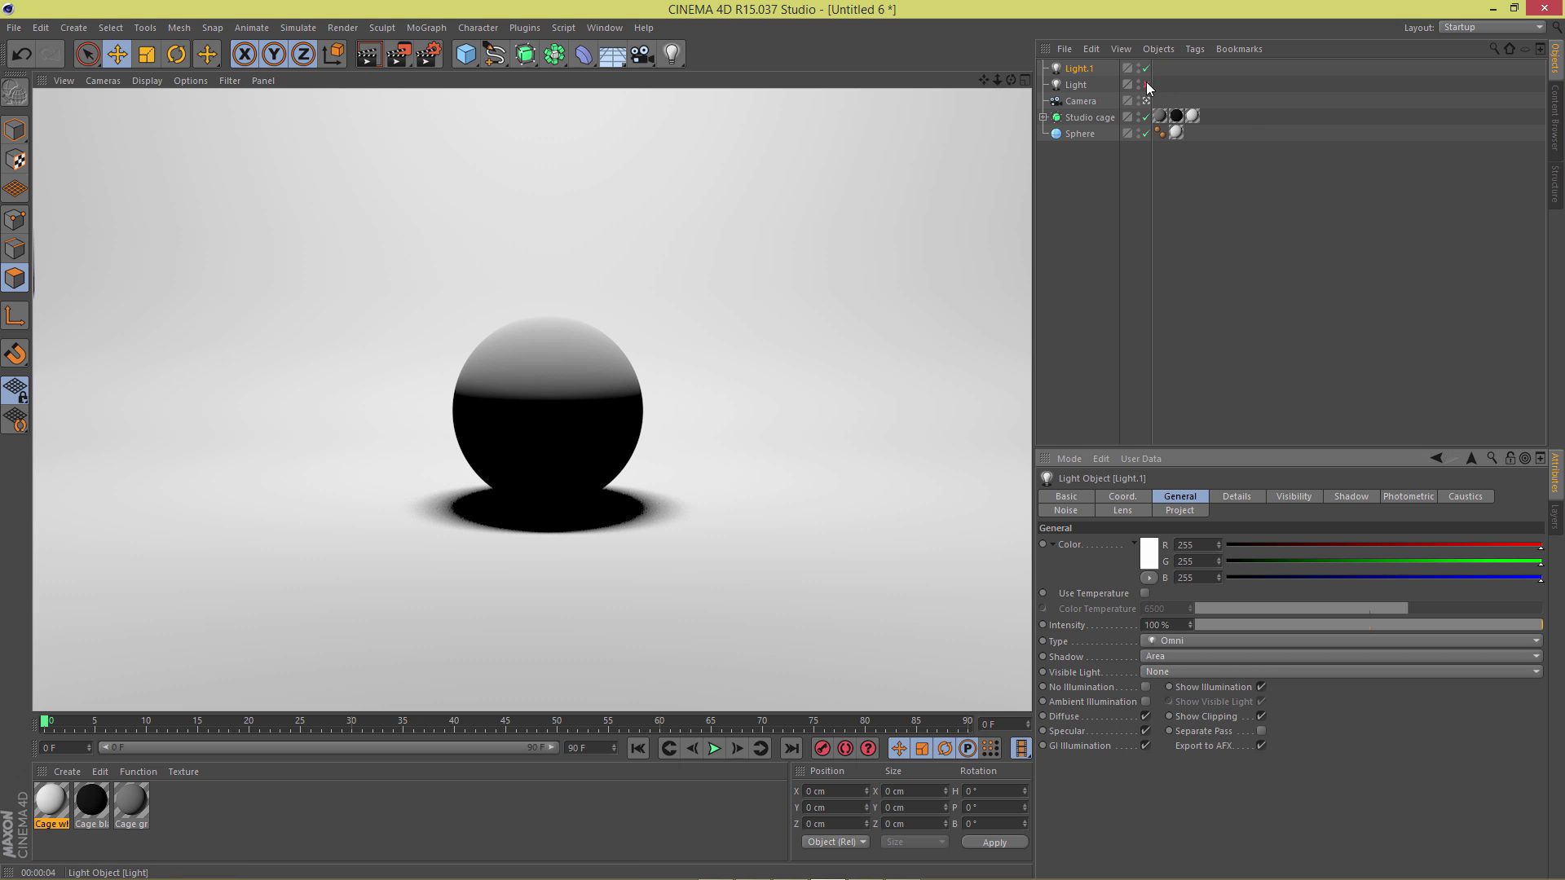
click(1145, 69)
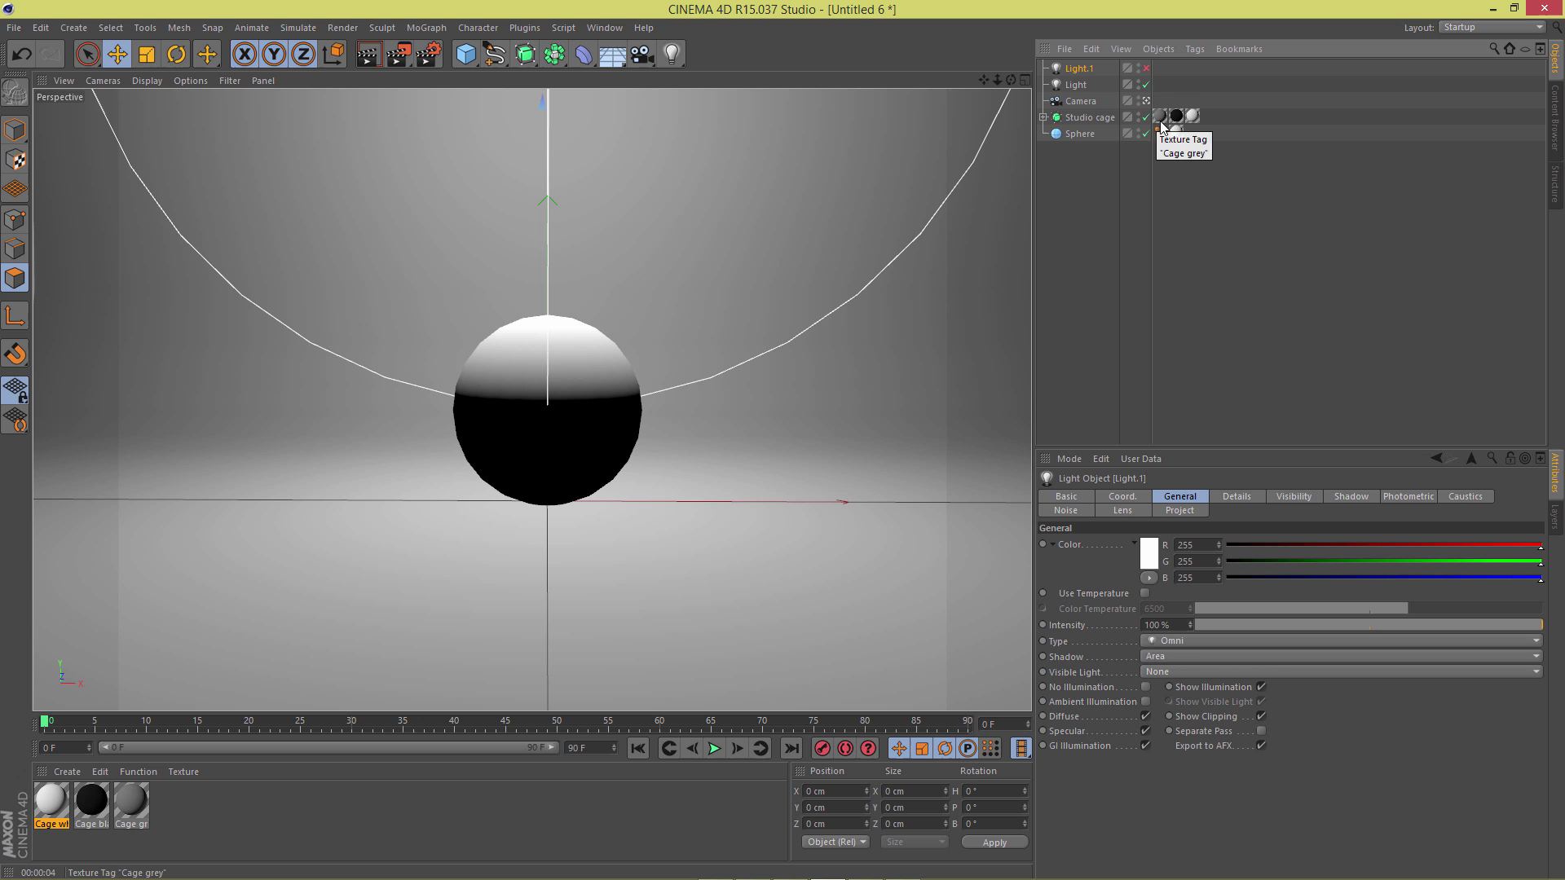
Delete Light.1 and add a Target tag to the remaining Light
key(Delete)
right_click(1074, 73)
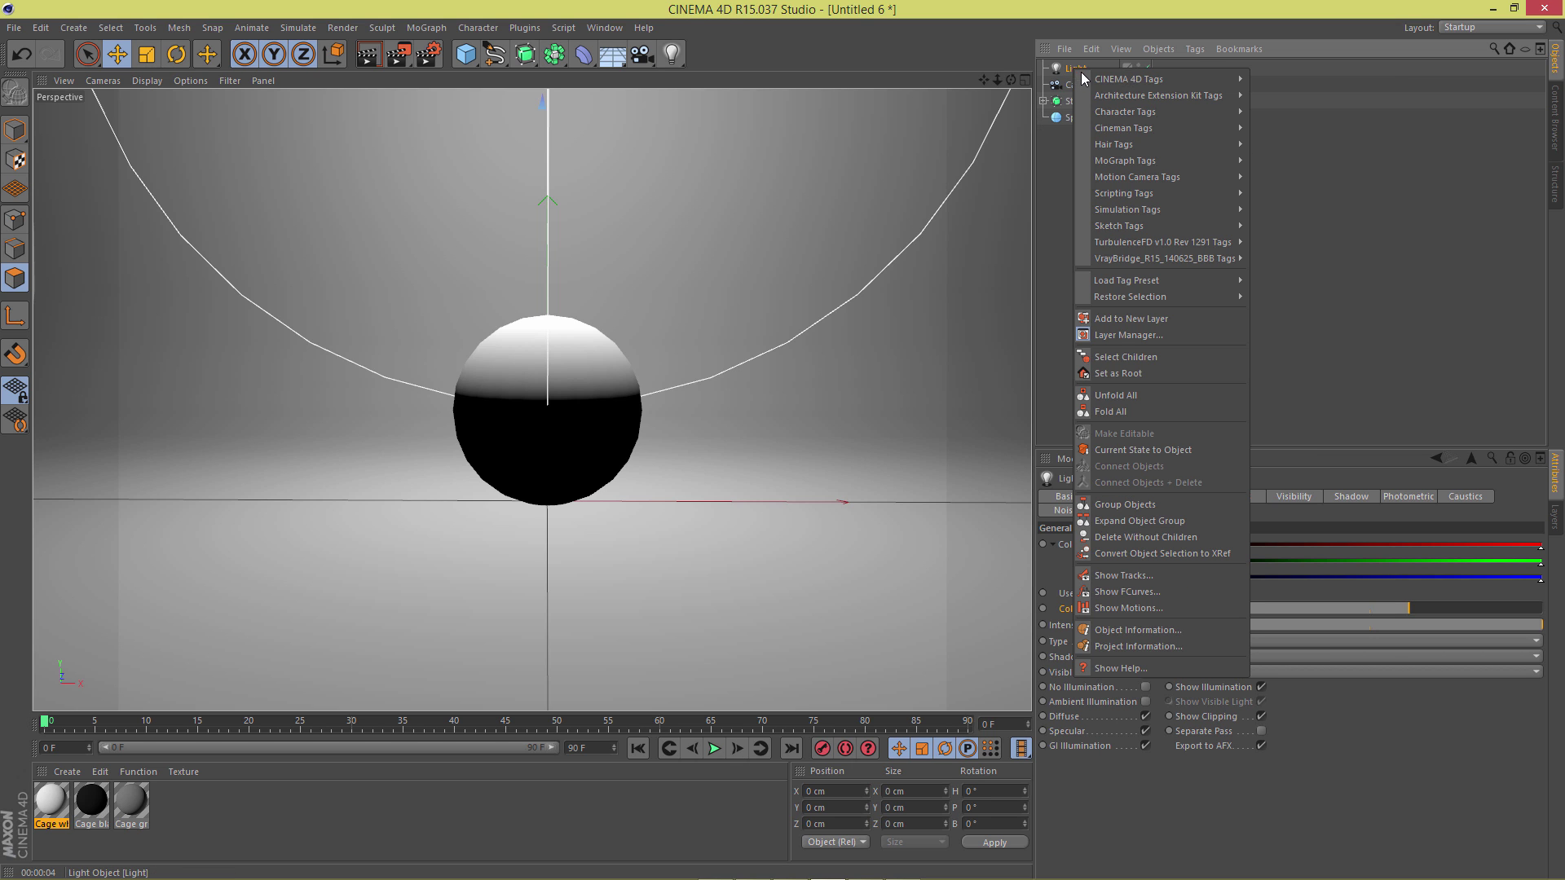
mouse_move(1171, 80)
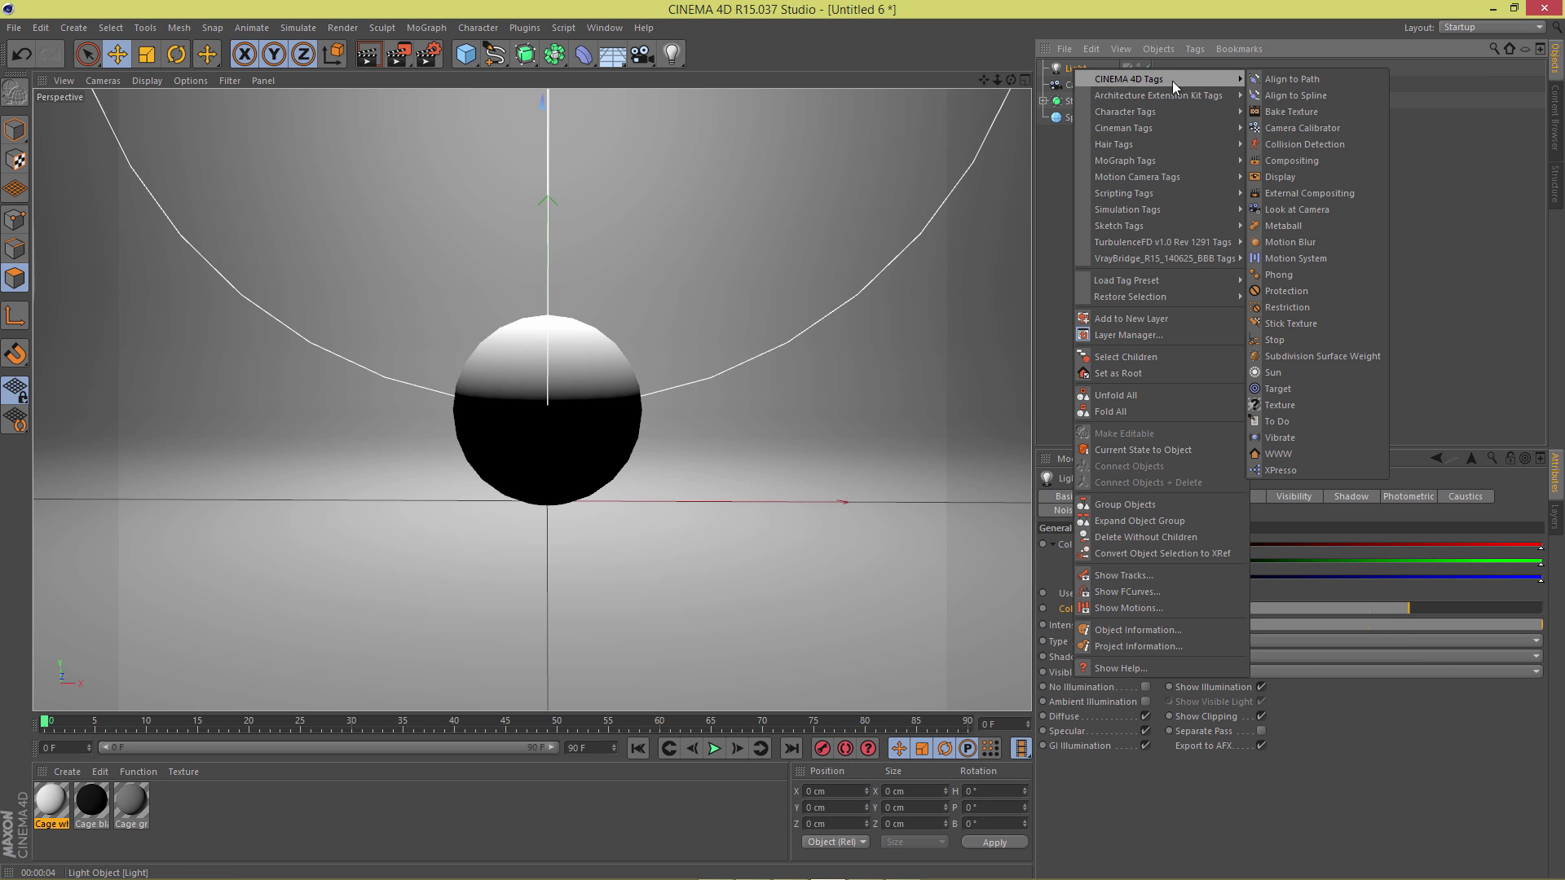
click(1275, 390)
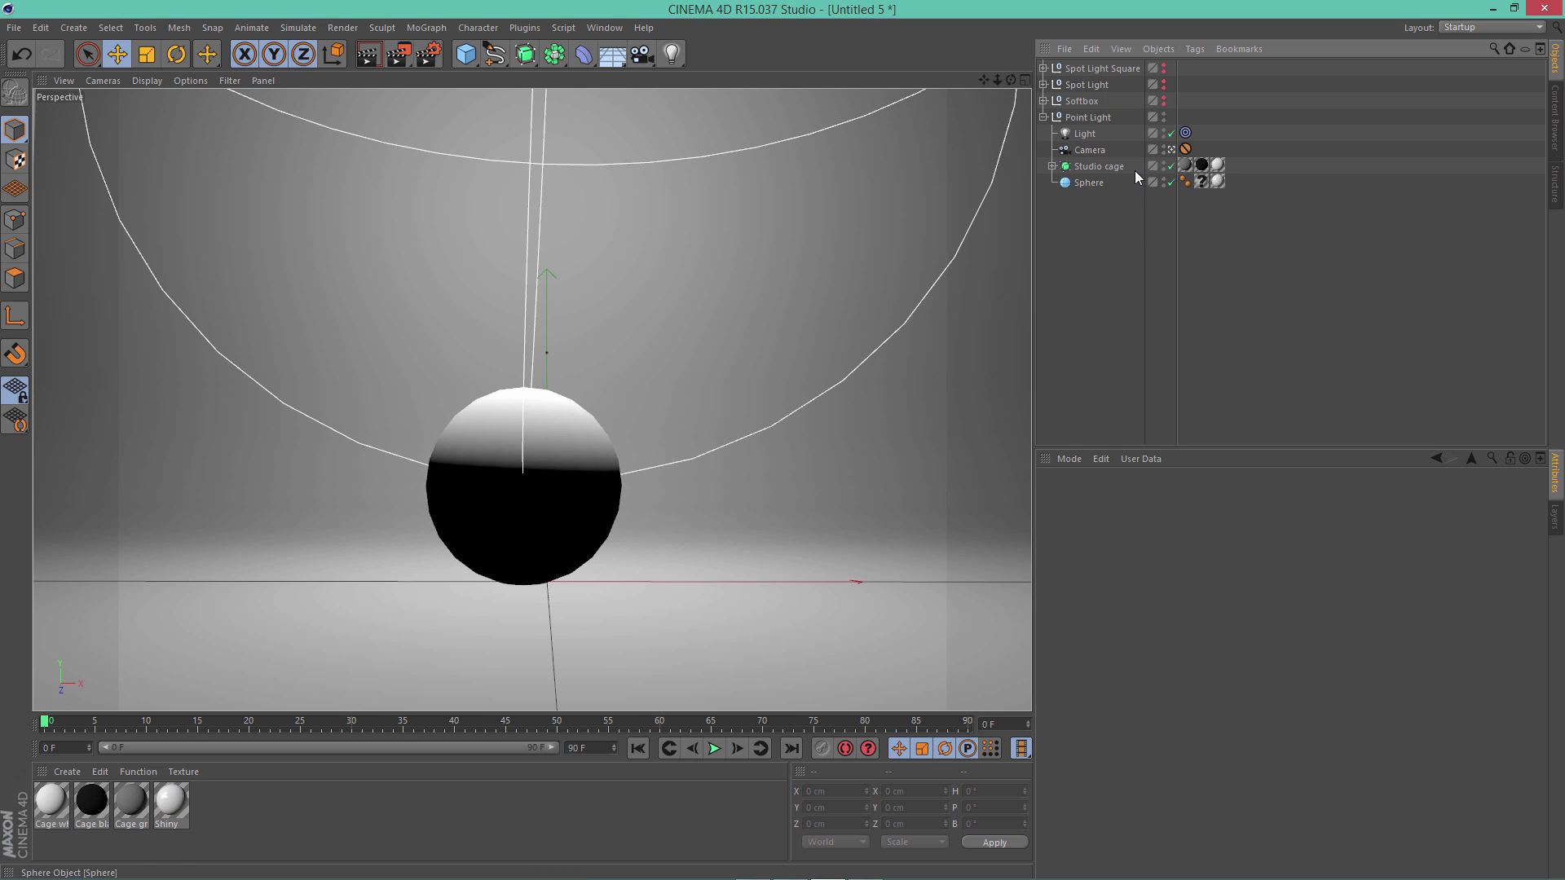
click(1187, 133)
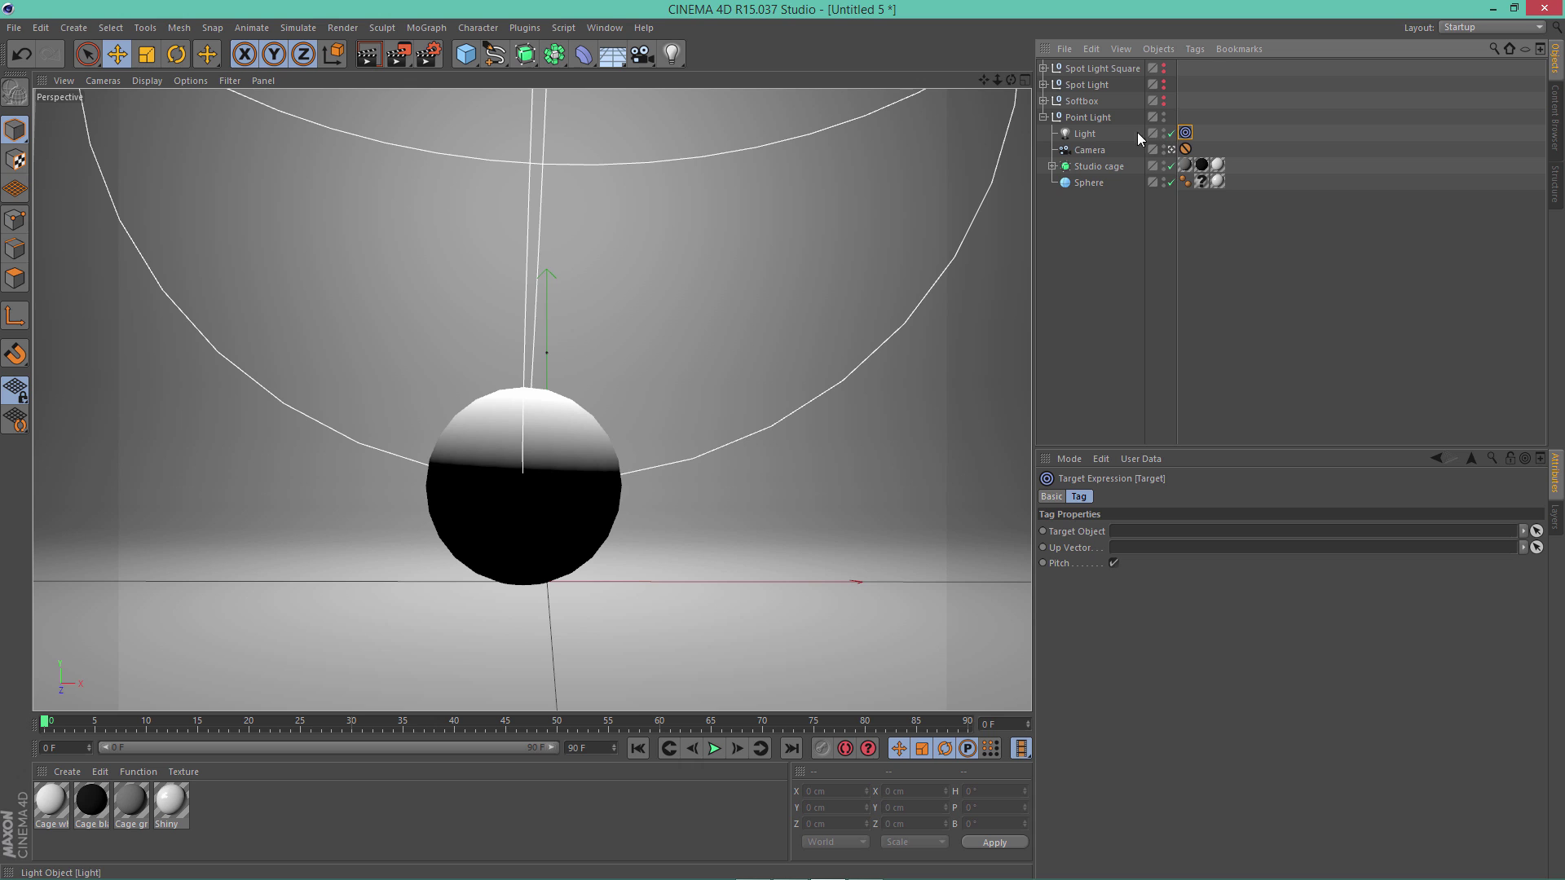
click(1088, 134)
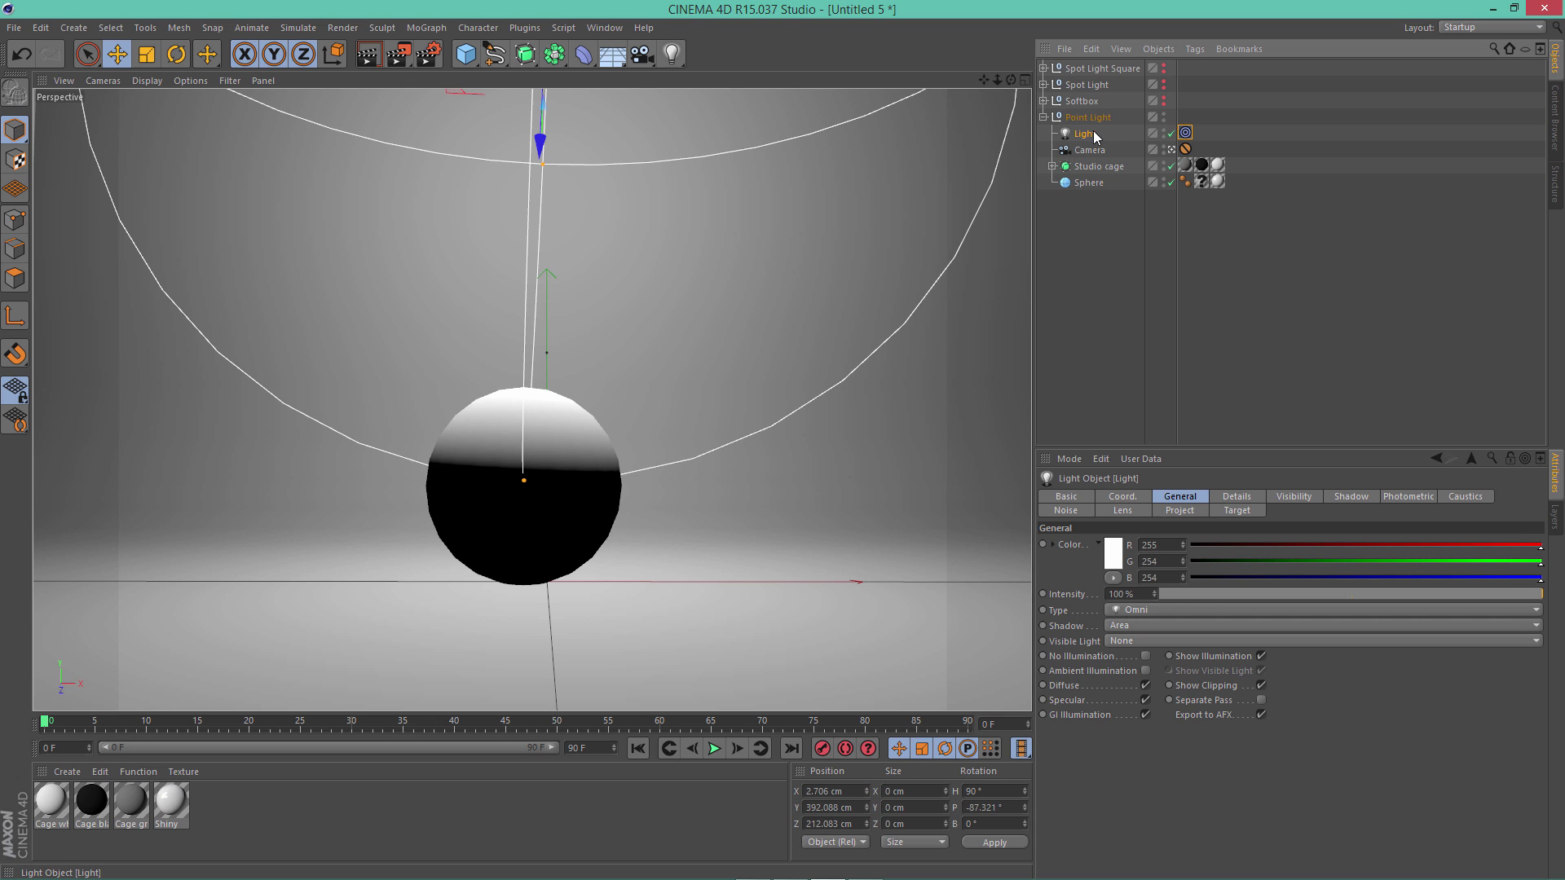
Group the sphere in a null named 'Object'
click(1090, 183)
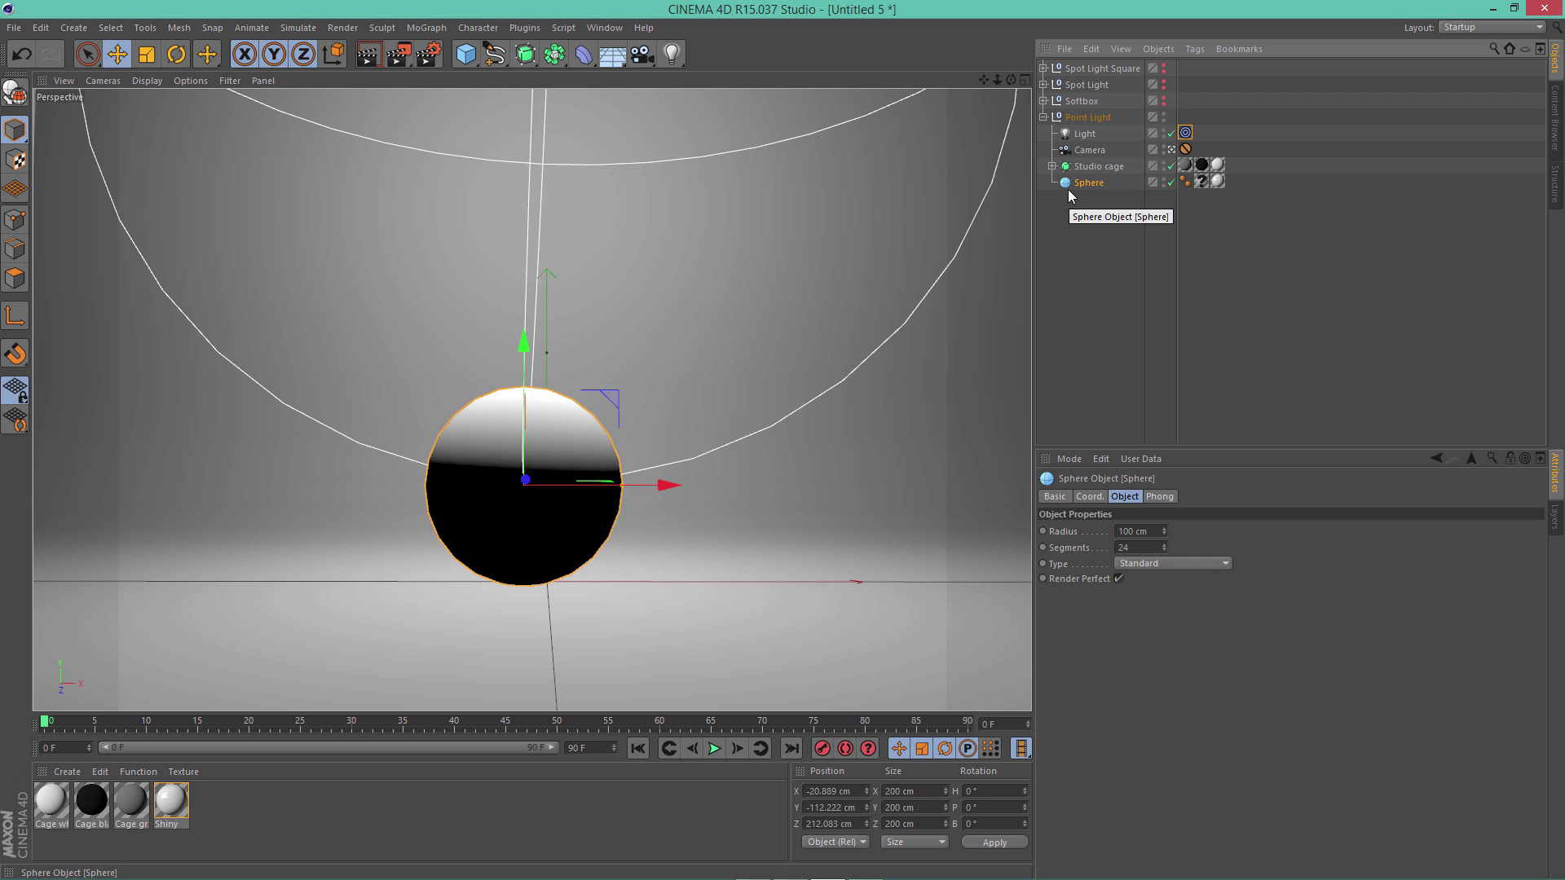
key(alt+g)
double_click(1079, 183)
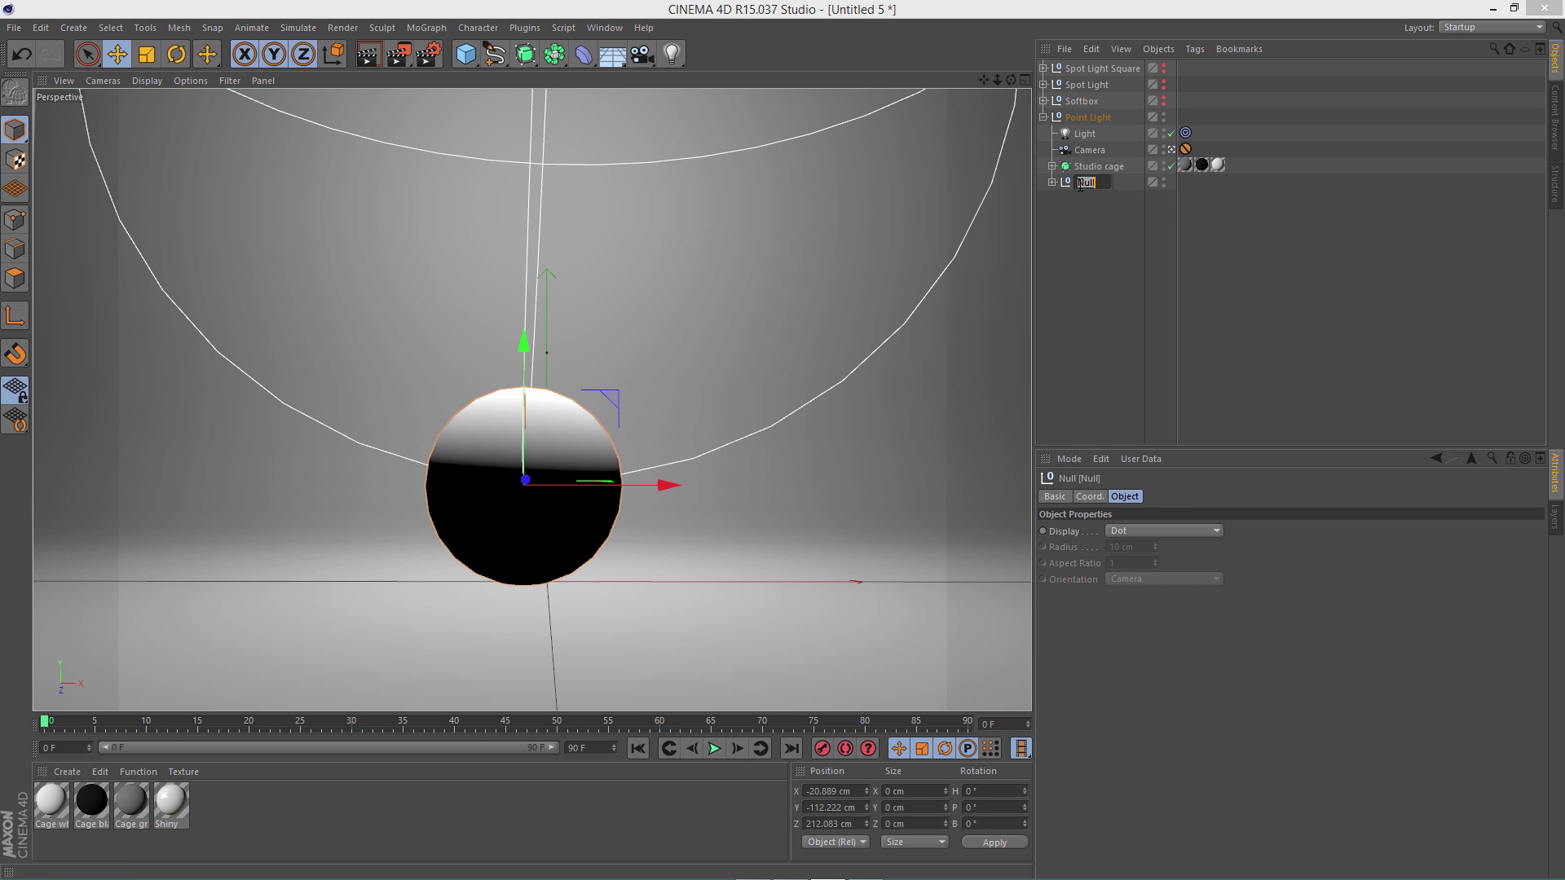
text(Object)
key(Return)
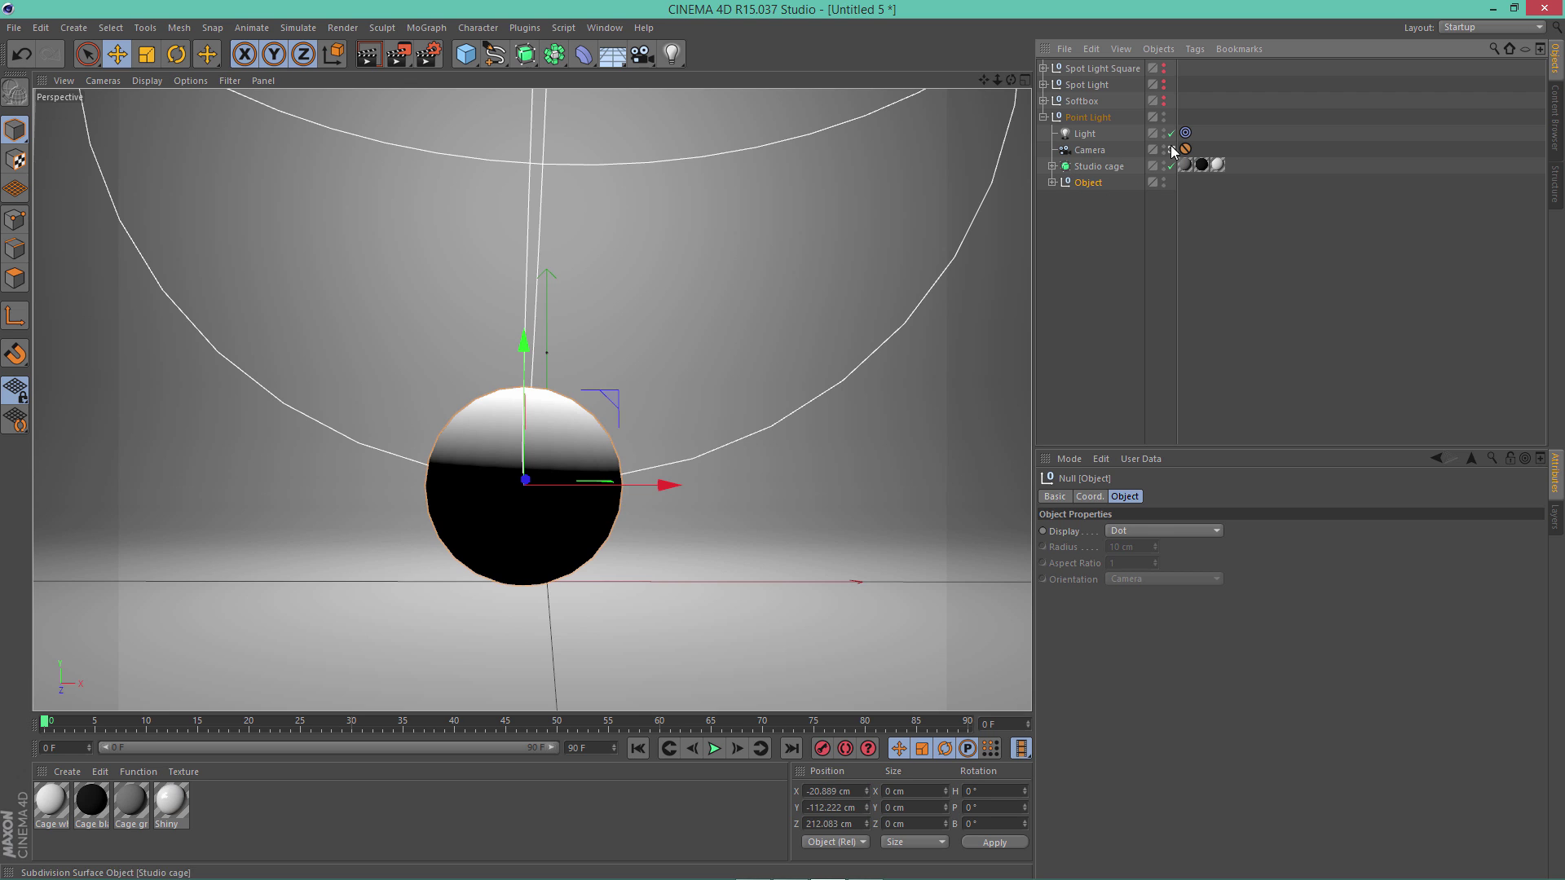
Set the Object group as the Target tag's target object and slide the group along X
click(1186, 134)
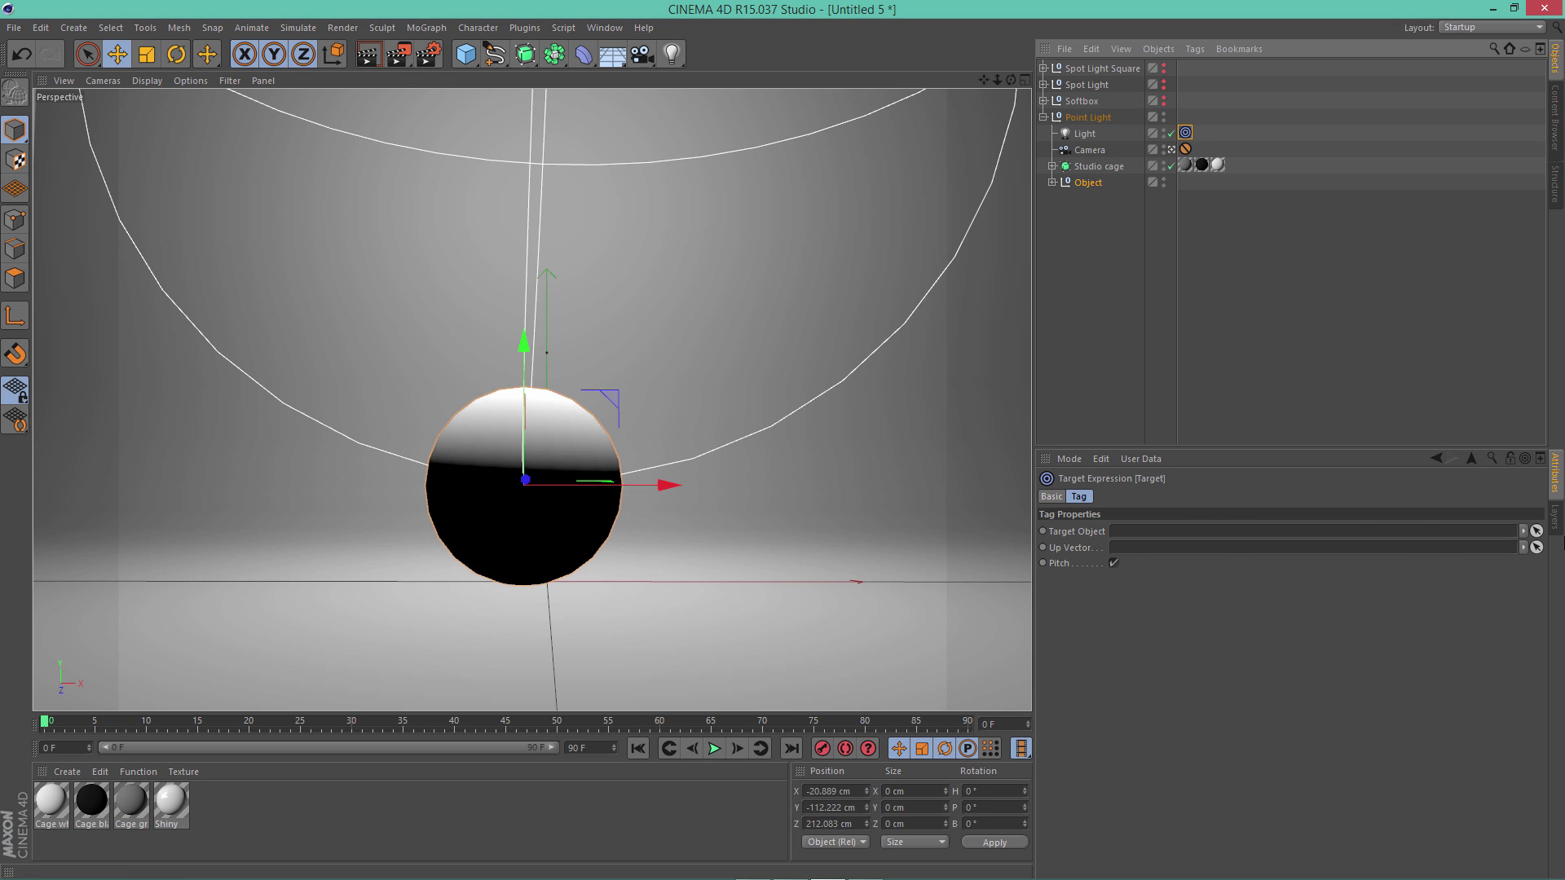
click(1536, 530)
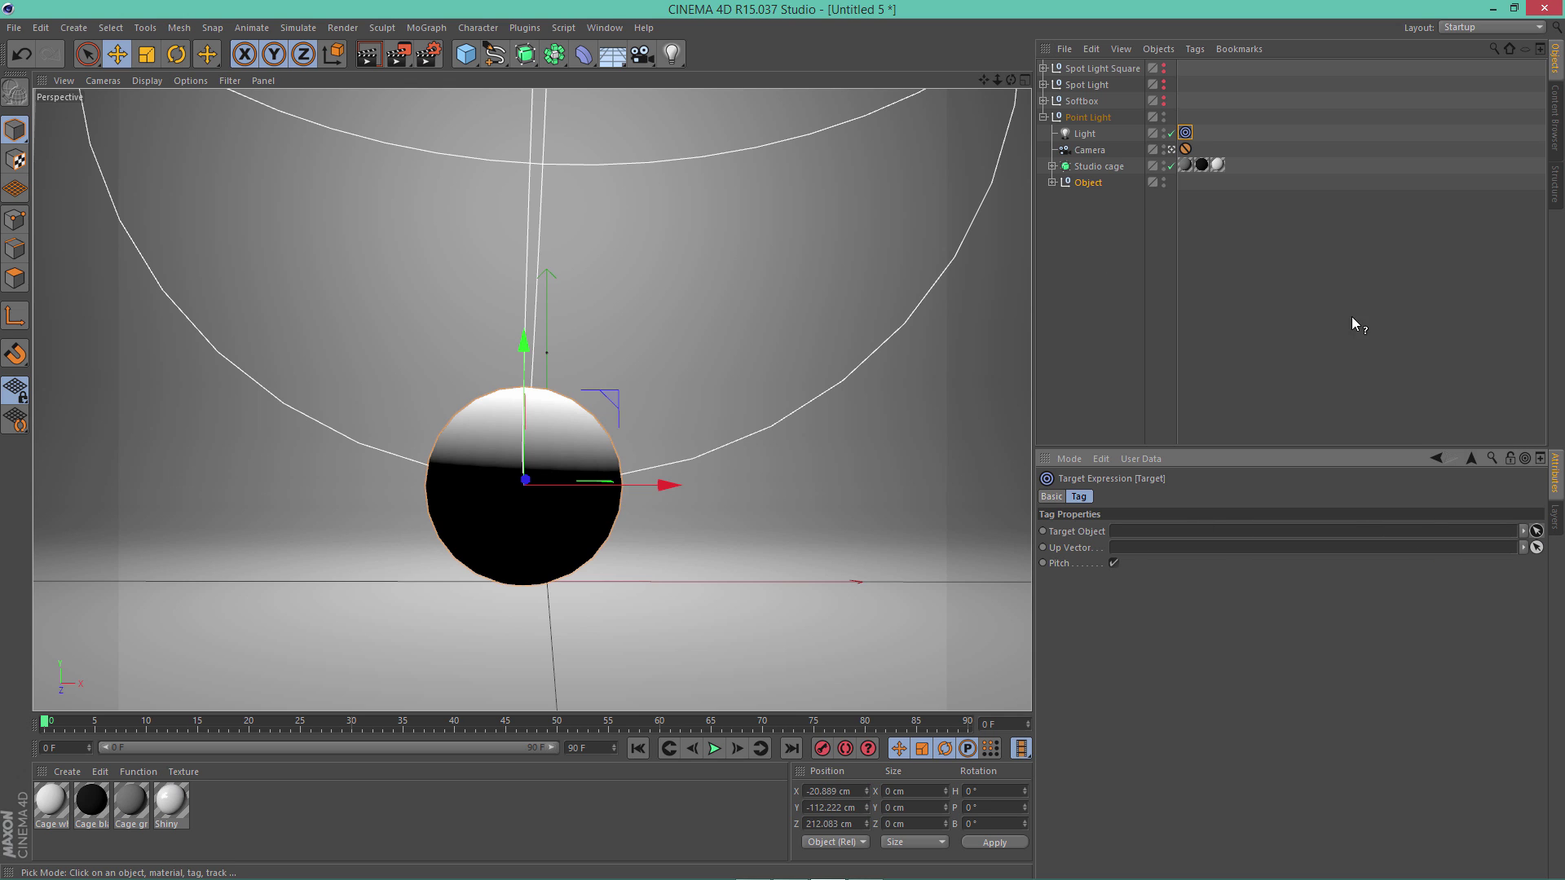
click(1089, 184)
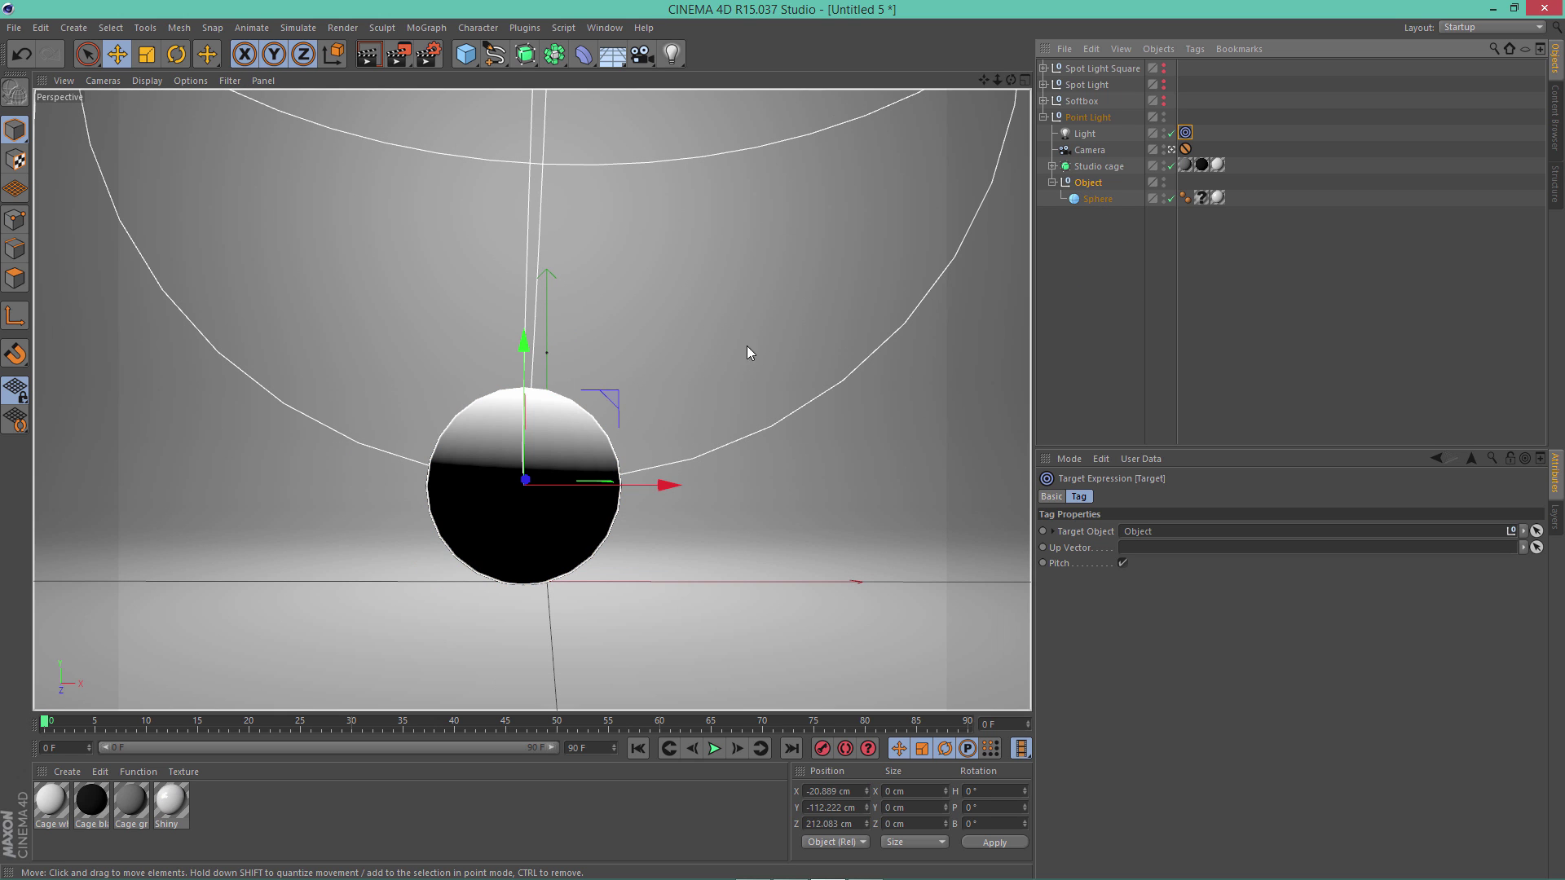
click(1053, 184)
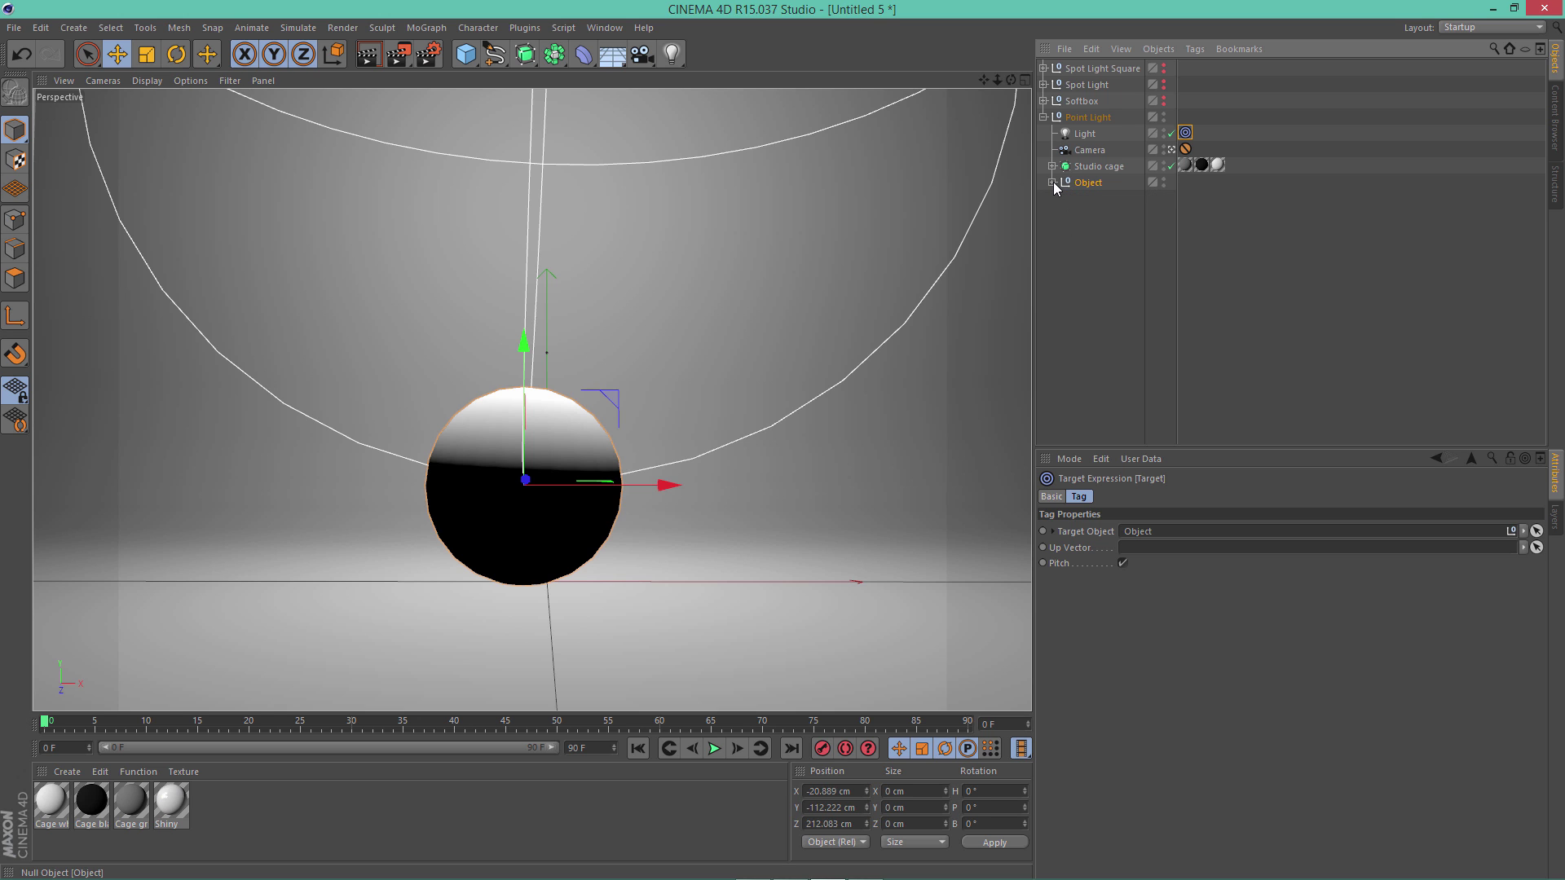
click(1172, 149)
drag(688, 402, 706, 430)
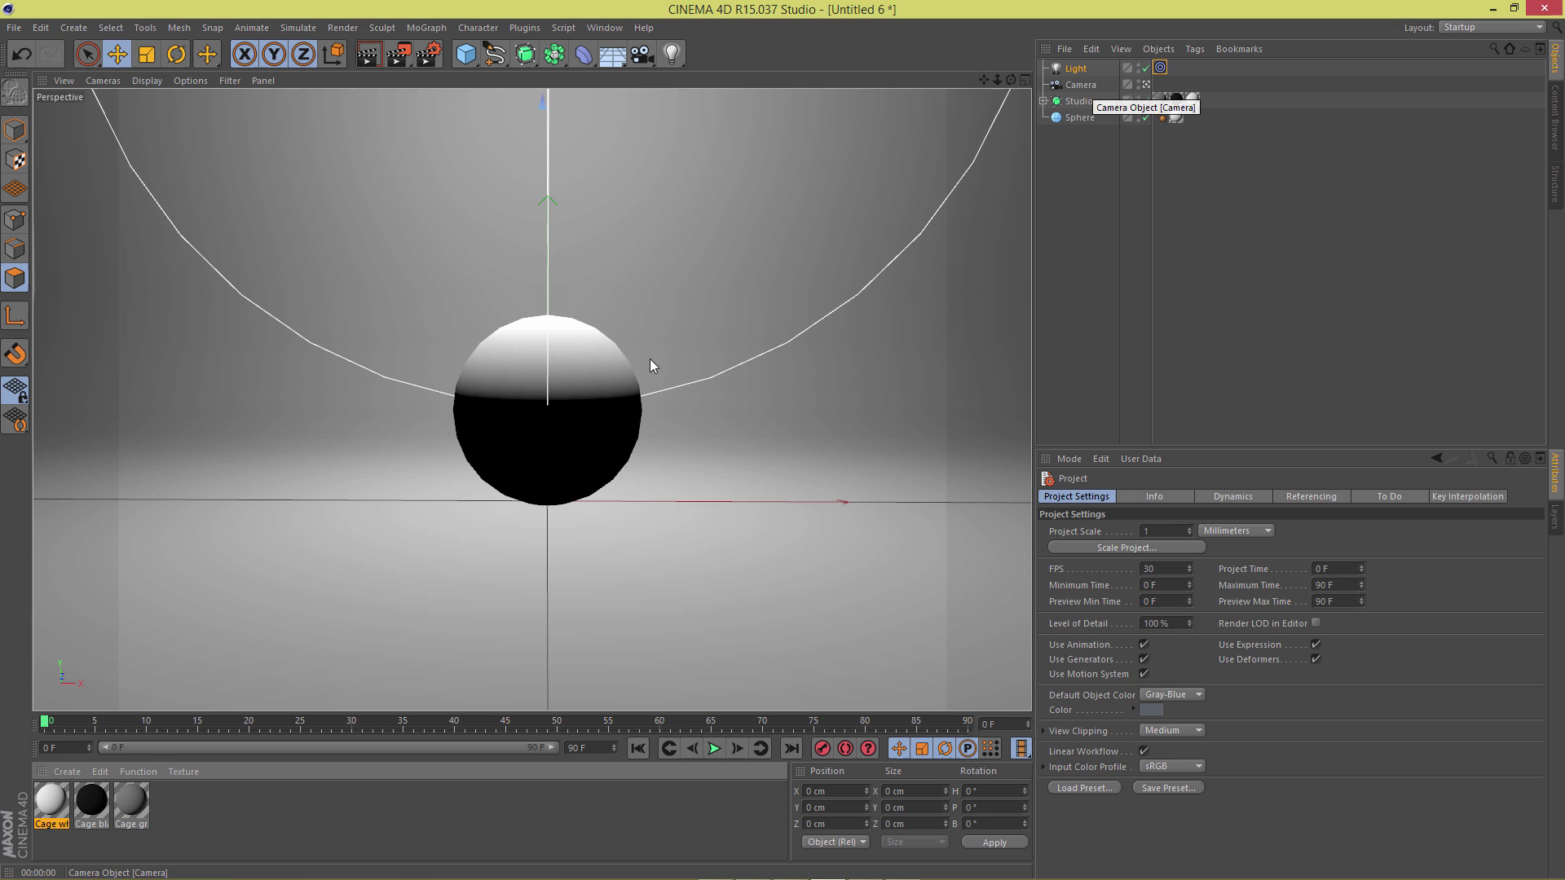
Duplicate the Cage white material and open the copy in the material editor
ctrl+drag(56, 801, 49, 807)
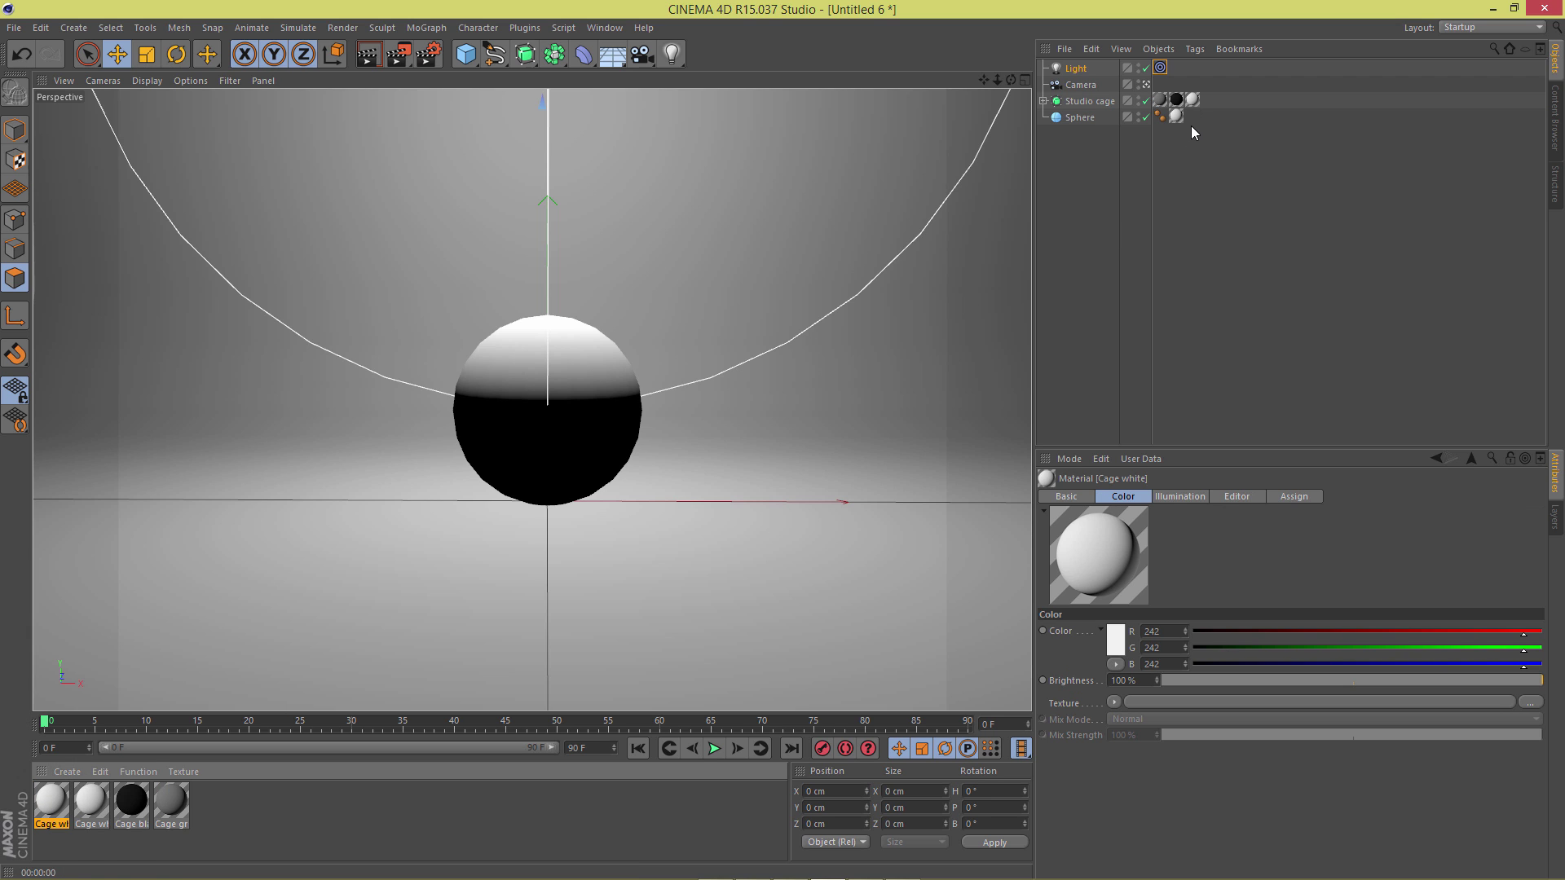
double_click(59, 802)
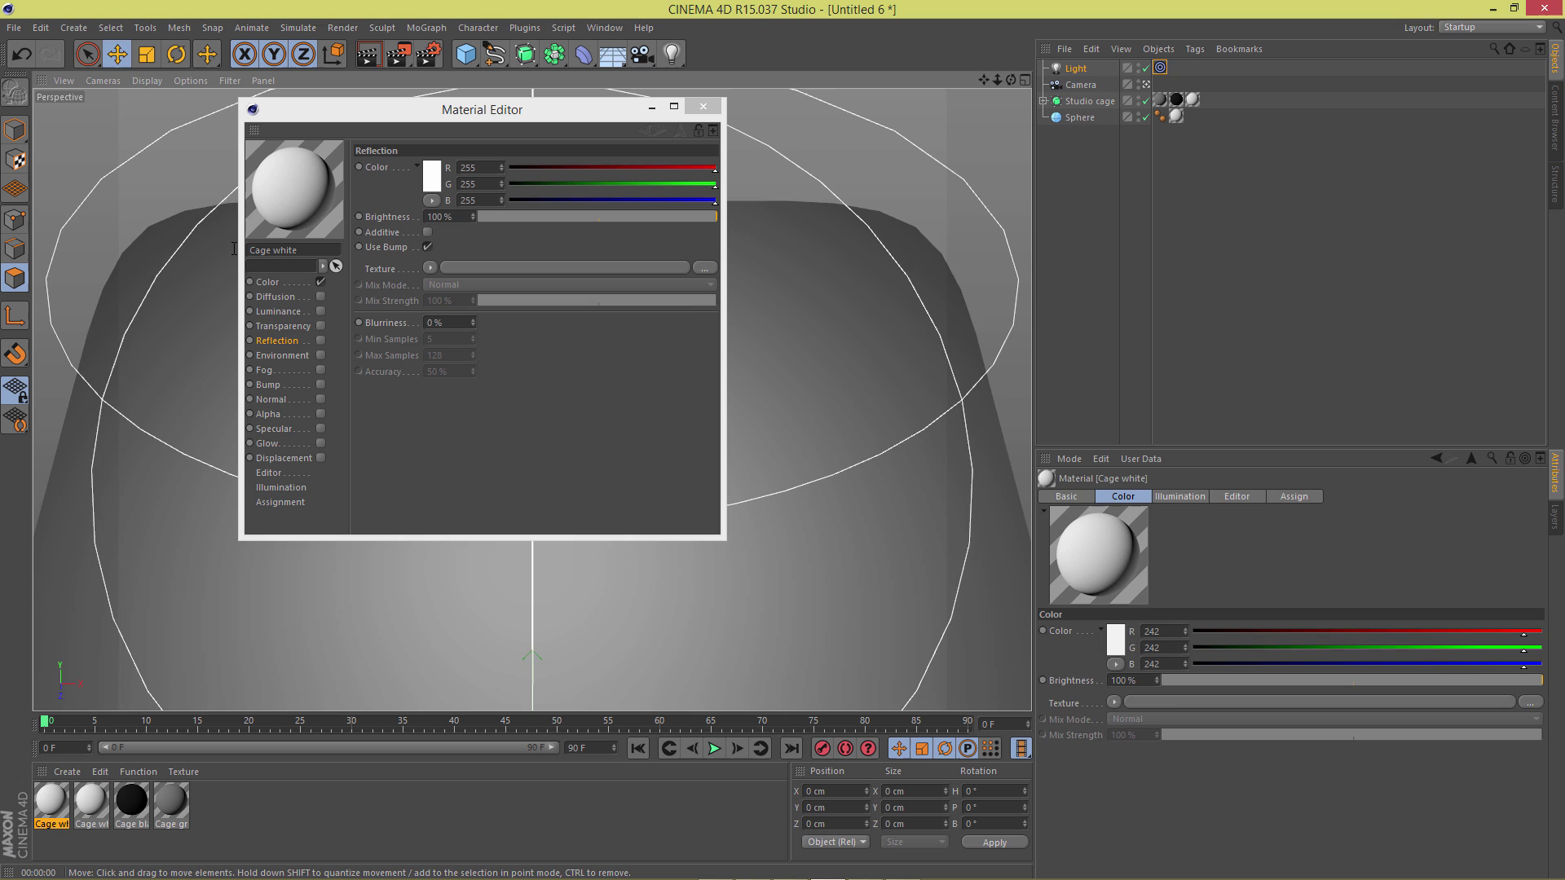
key(i)
click(280, 255)
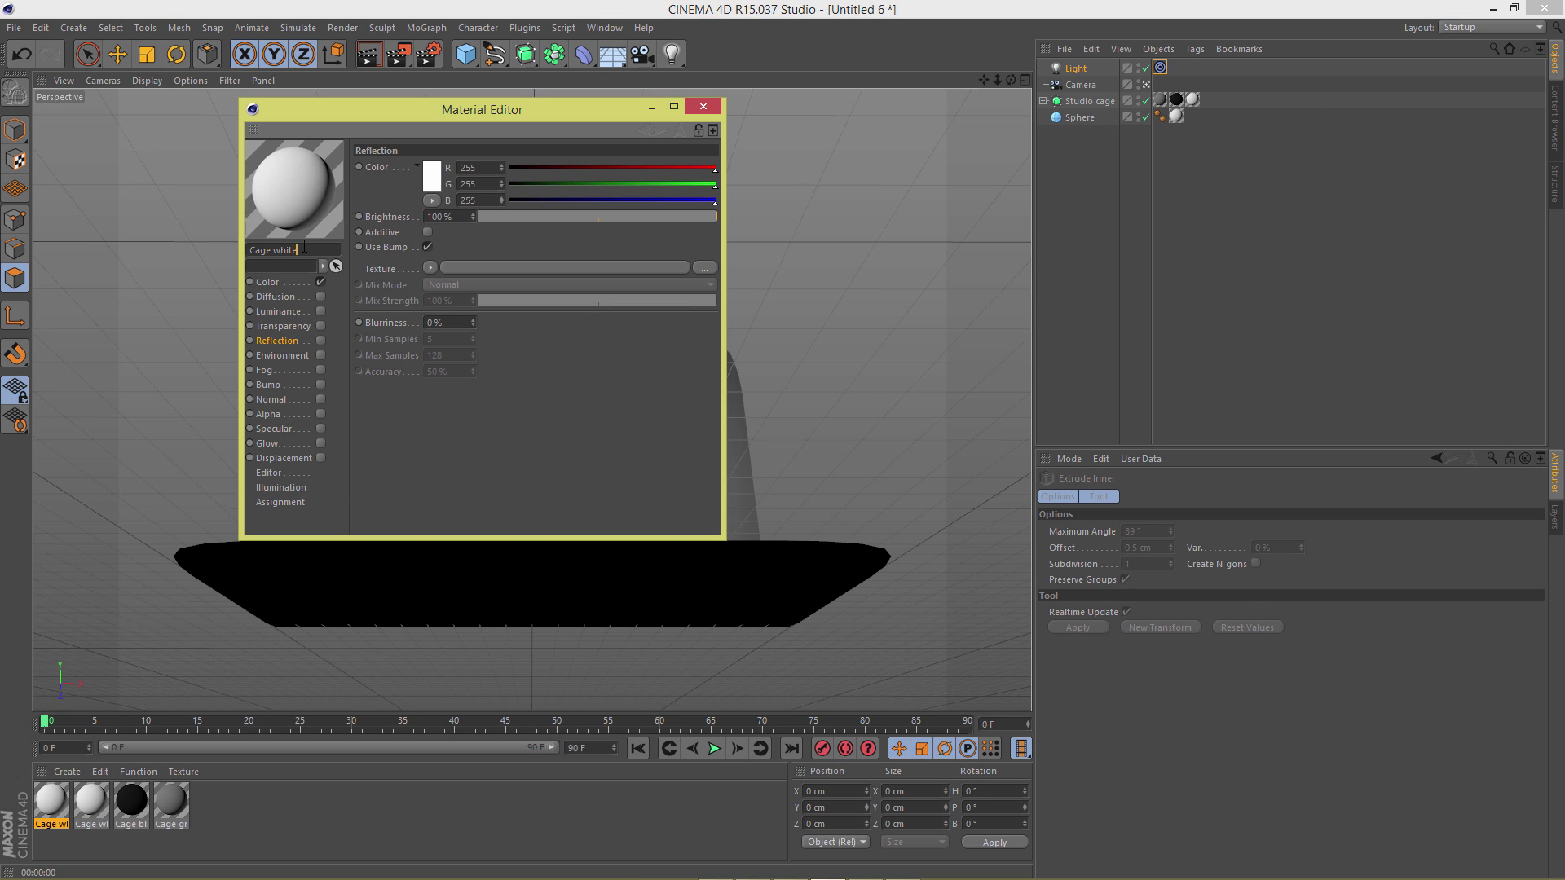
click(704, 109)
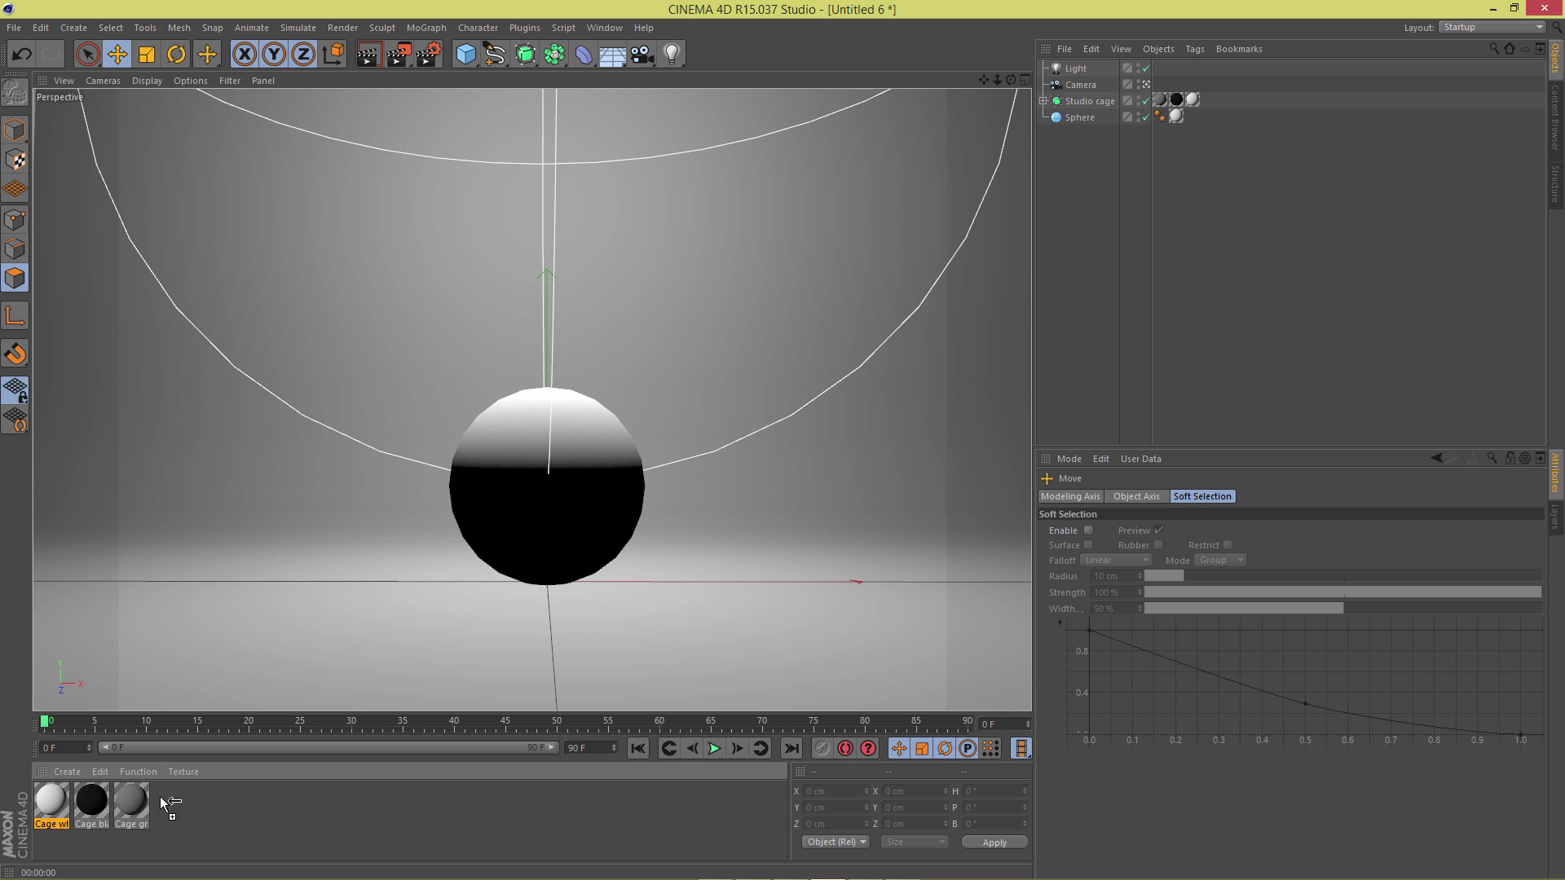
Duplicate Cage white again and rename the copy 'Shiny'
ctrl+drag(167, 805, 171, 803)
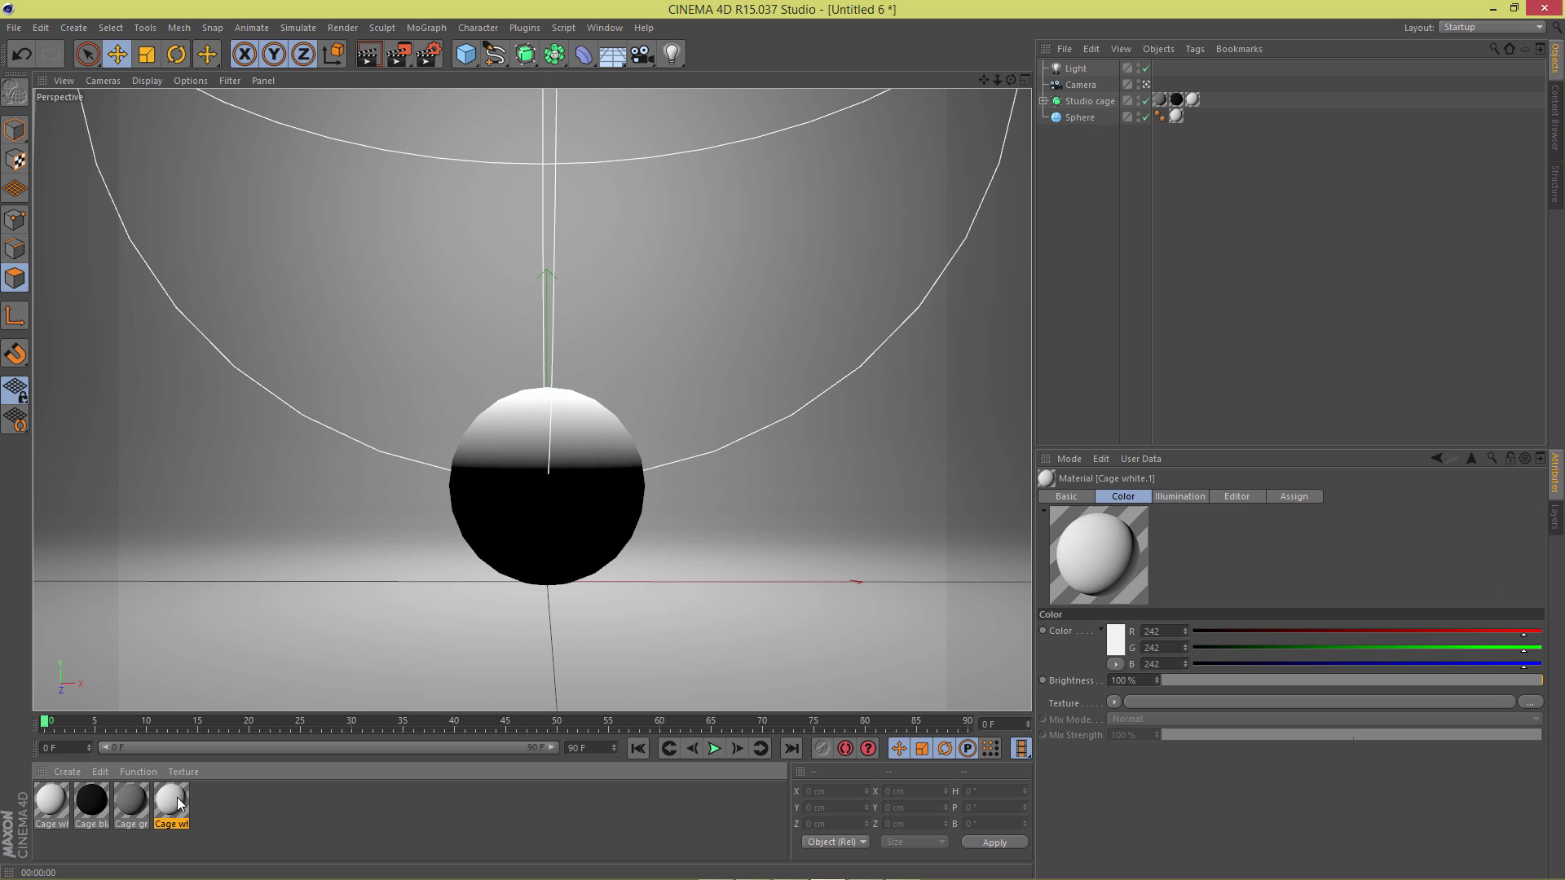
double_click(171, 801)
click(333, 264)
key(Escape)
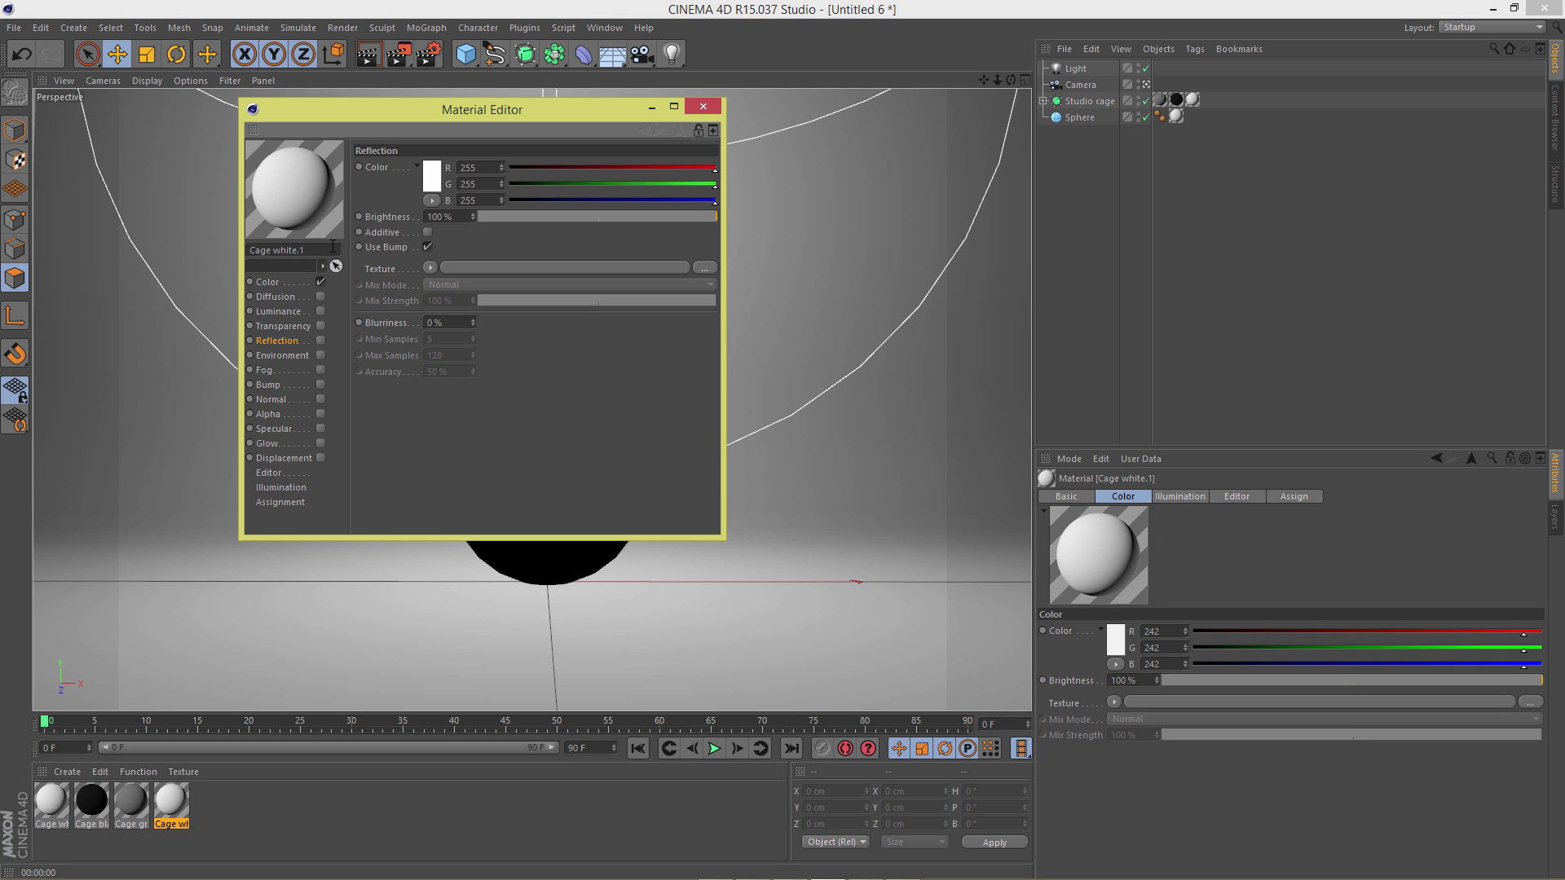
click(251, 249)
key(BackSpace)
text(Shiny)
key(Return)
Enable Reflection on the Shiny material with a white reflection colour
click(275, 281)
click(282, 342)
click(321, 341)
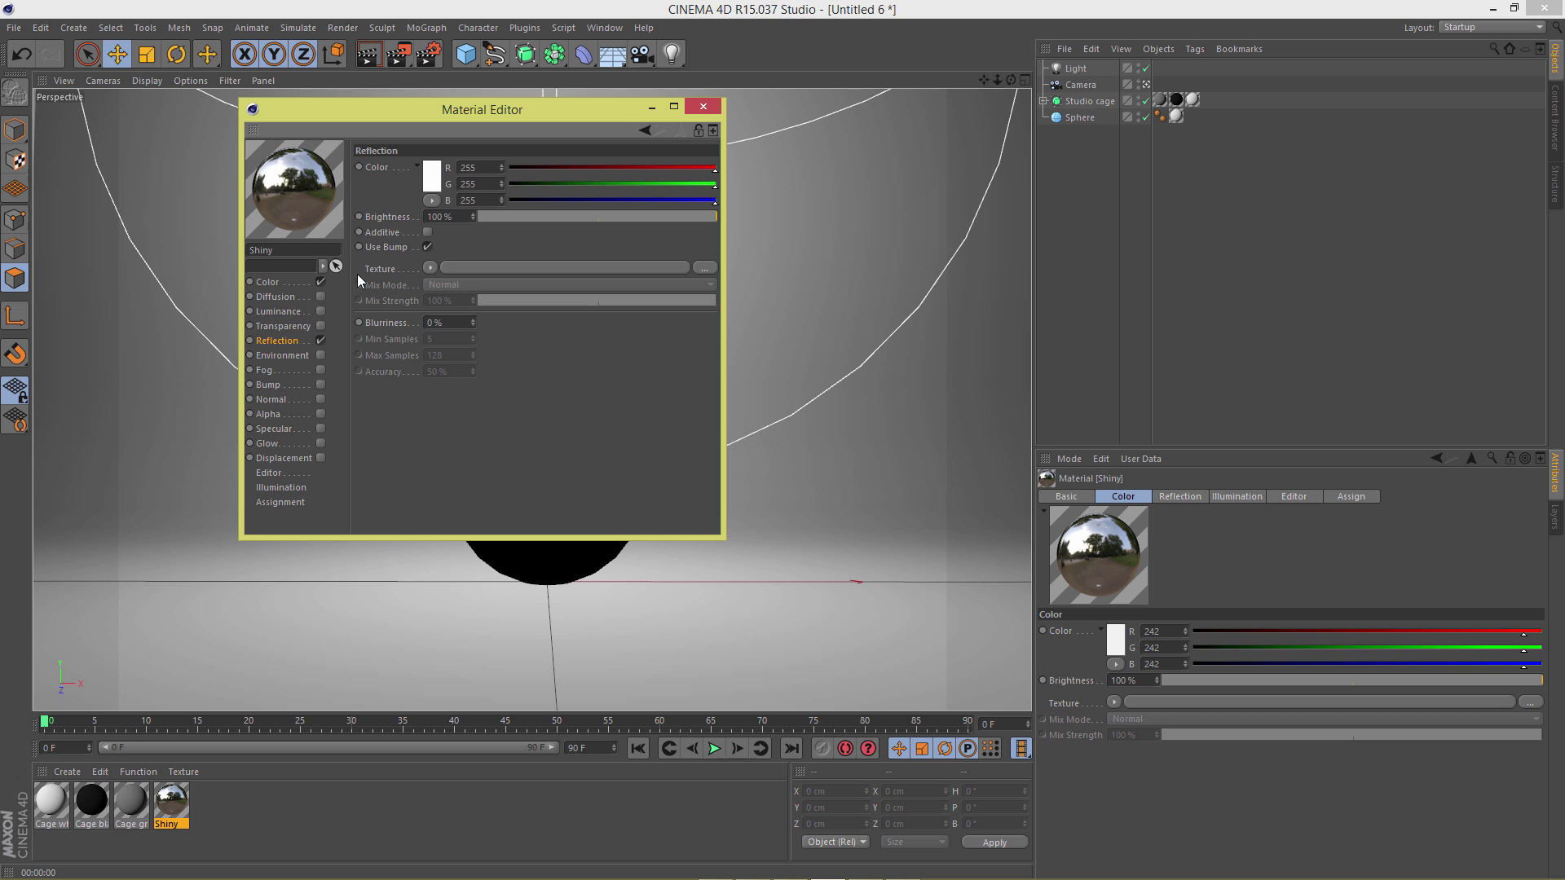
click(438, 185)
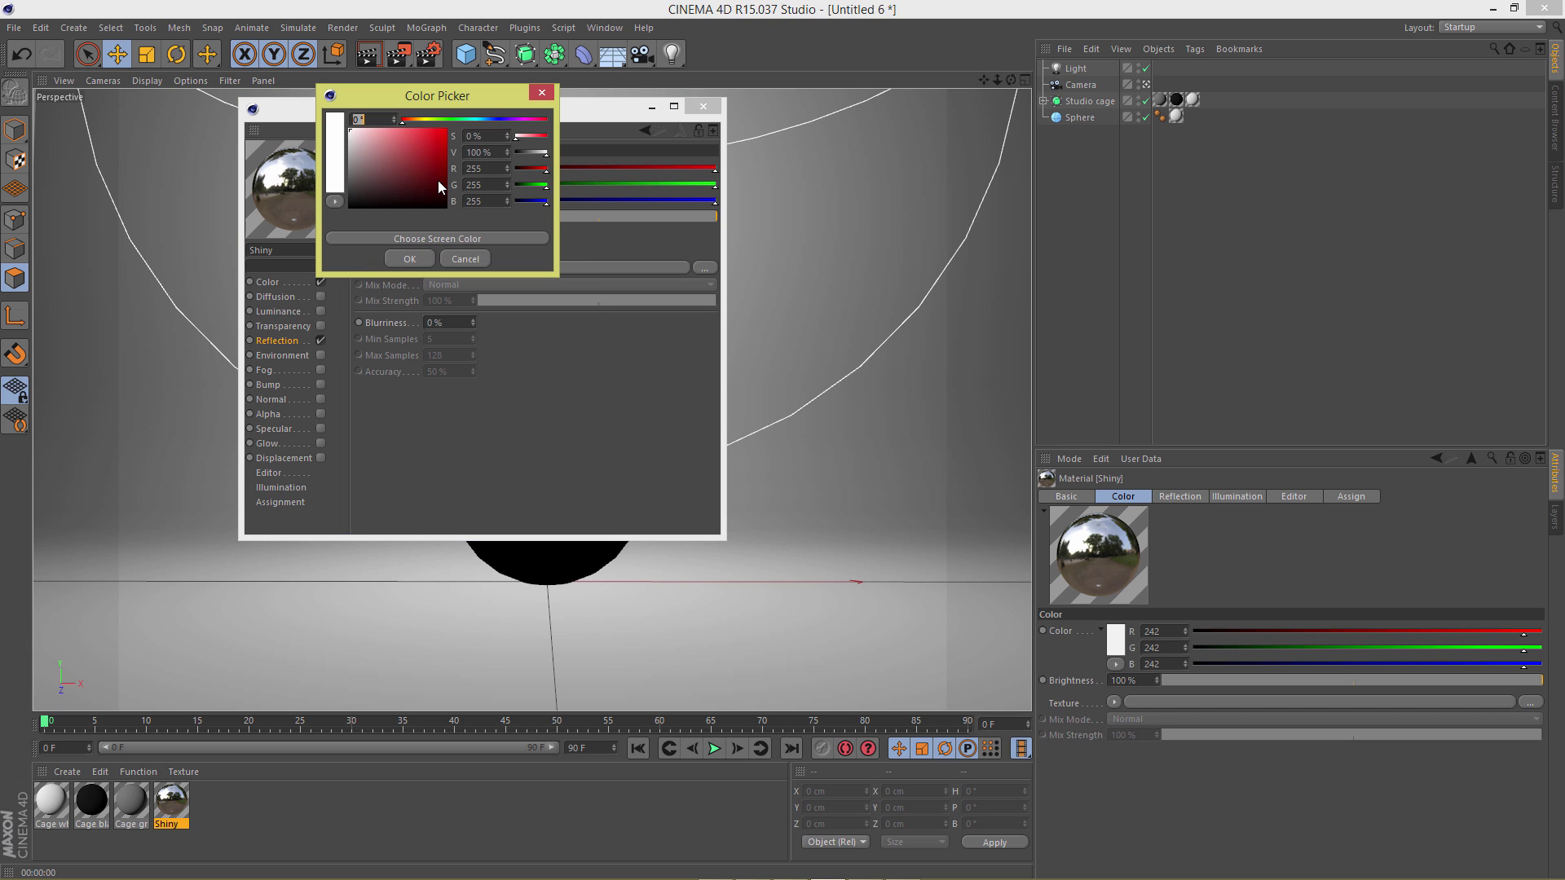
click(412, 259)
Load a physically based Fresnel shader into the reflection using the Plexiglass preset
click(424, 271)
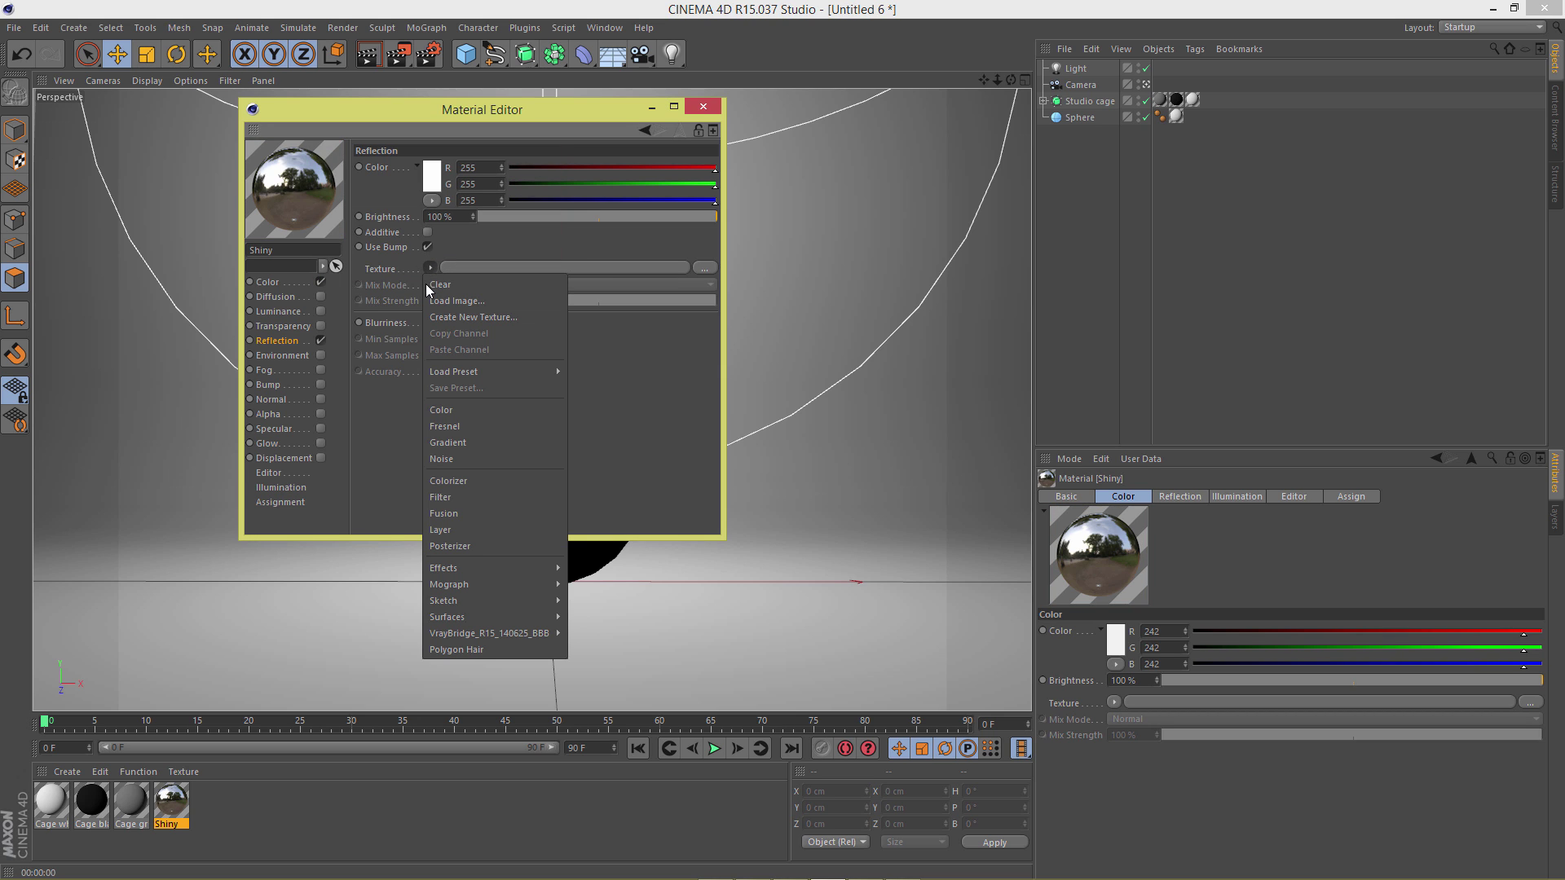
click(461, 416)
click(440, 293)
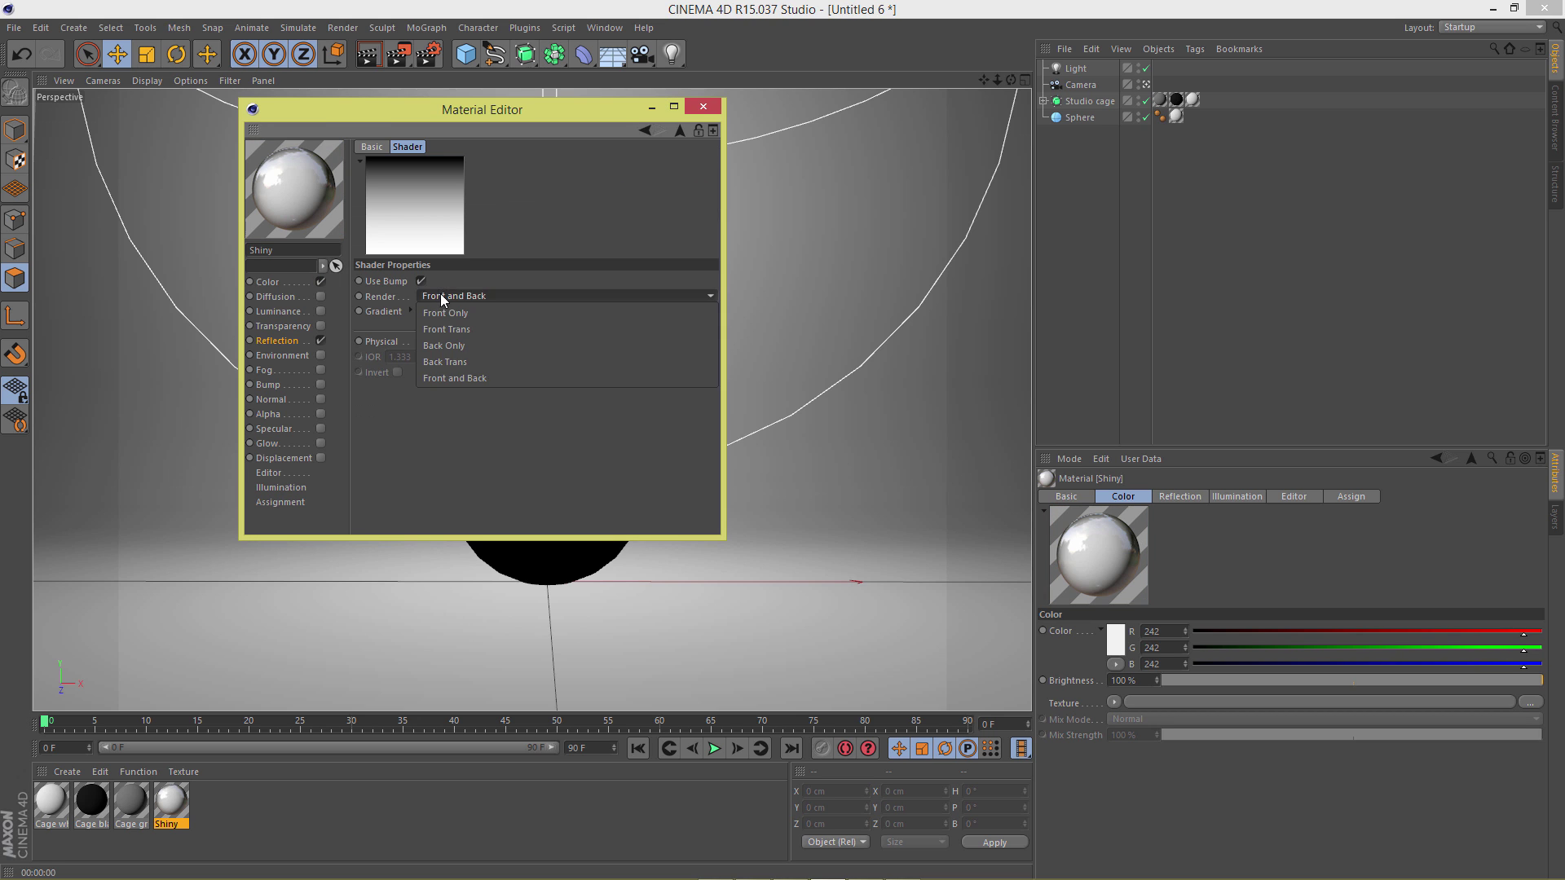
click(421, 341)
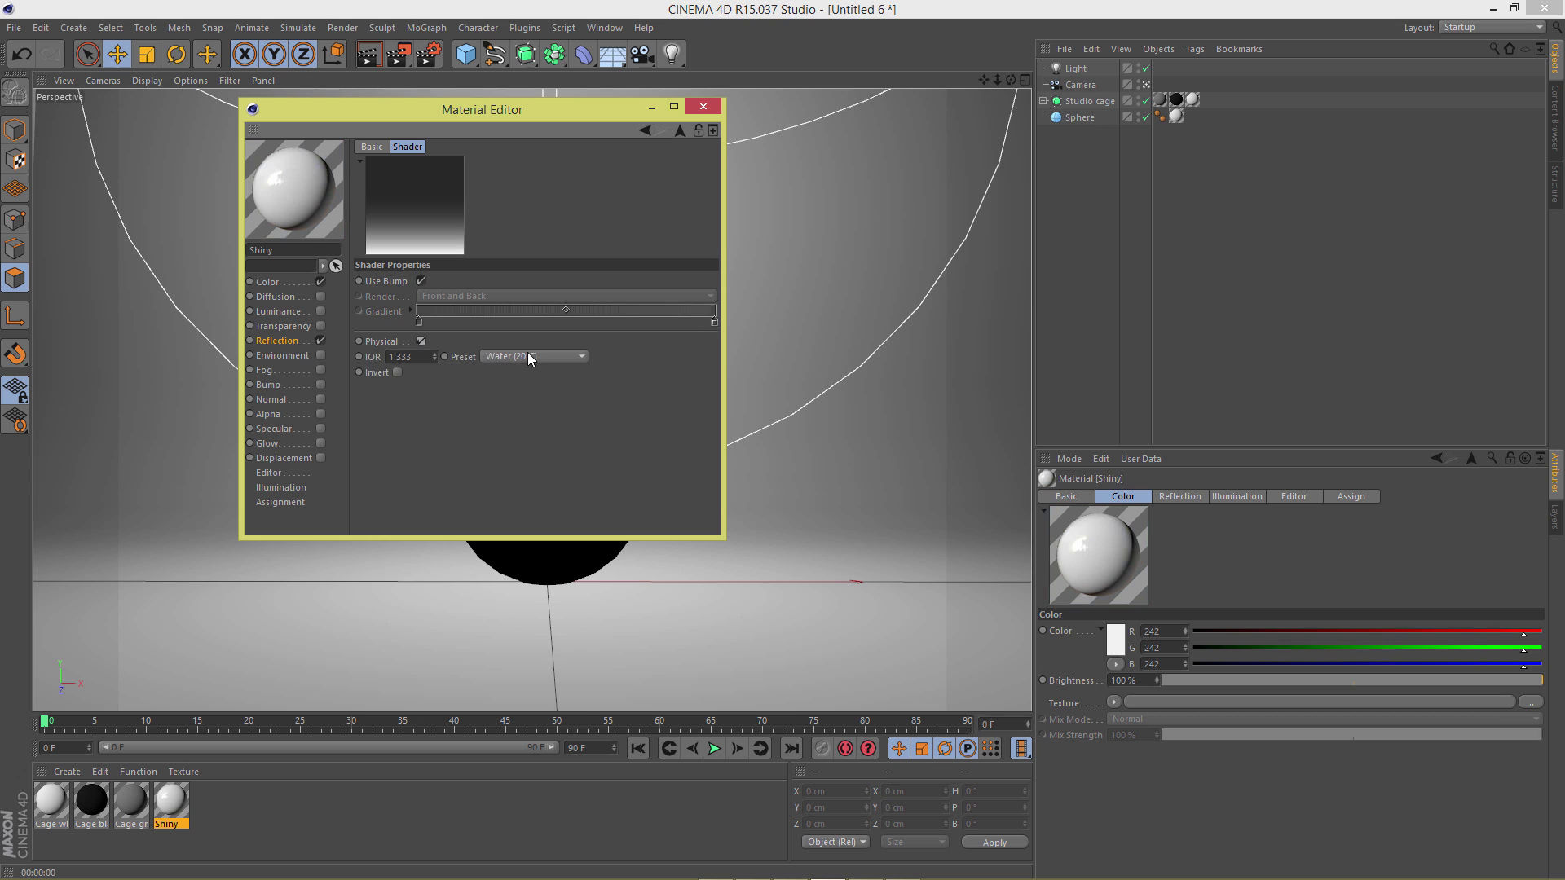
click(528, 355)
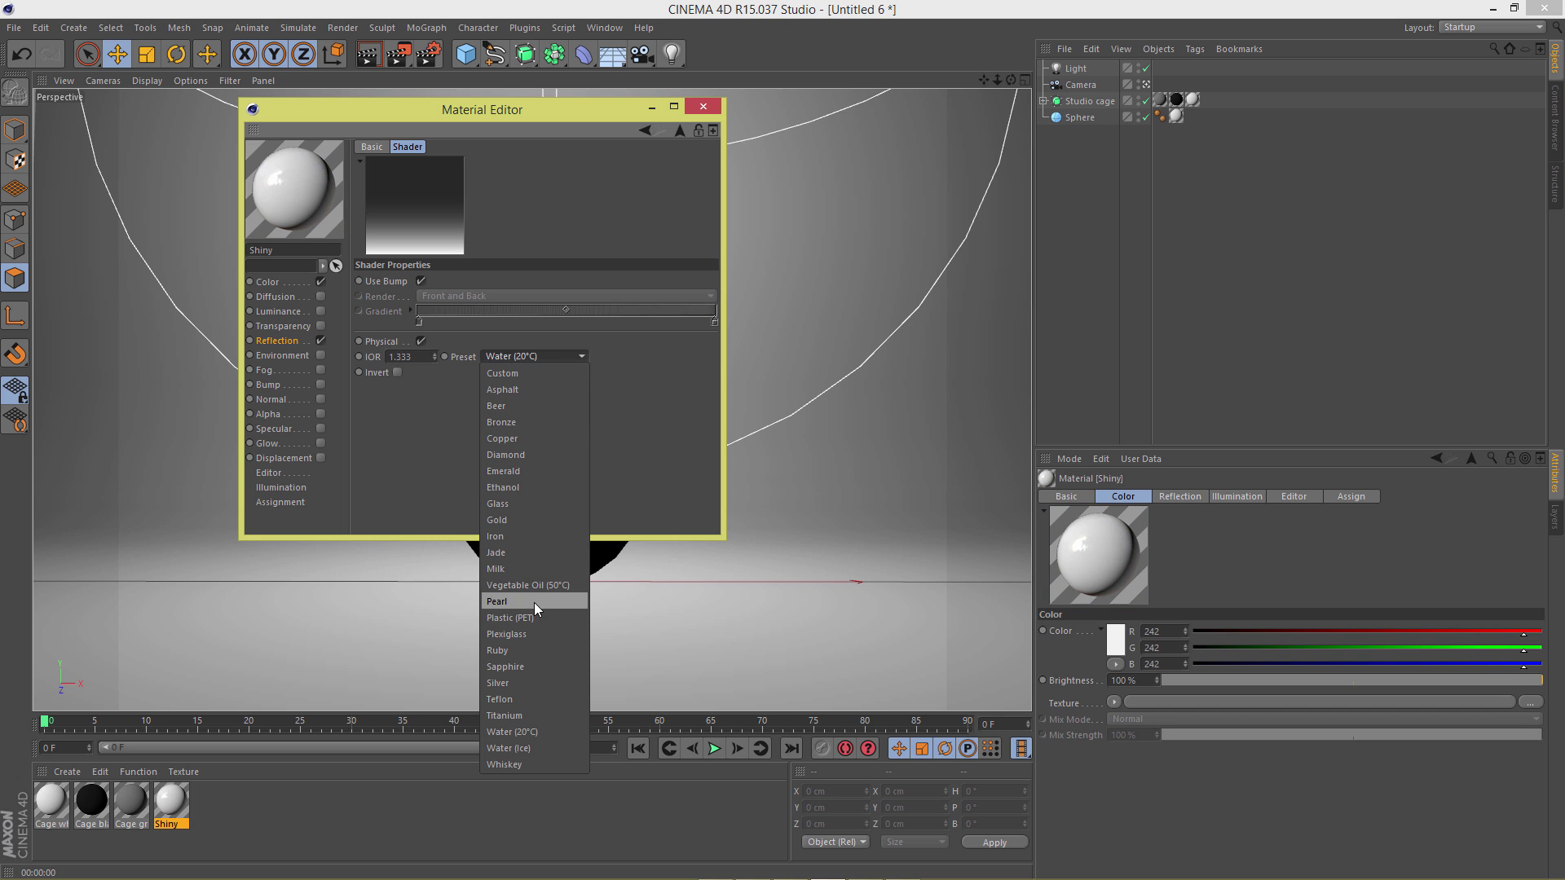
click(534, 634)
click(645, 130)
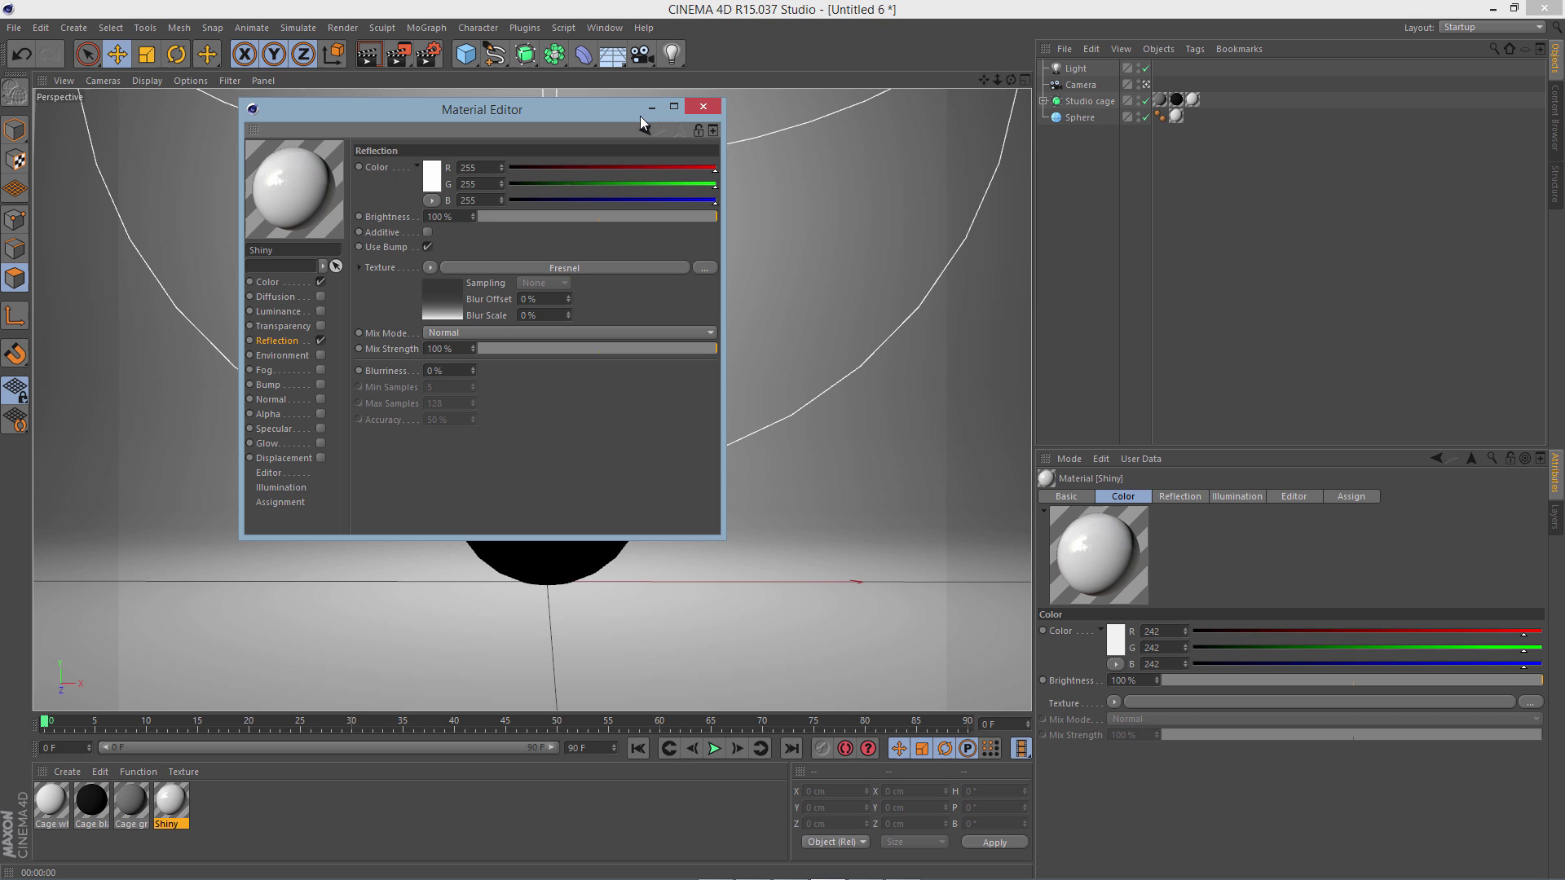
Apply the Shiny material to the Sphere and render the viewport preview
click(703, 107)
drag(173, 803, 1082, 128)
click(525, 302)
key(ctrl+r)
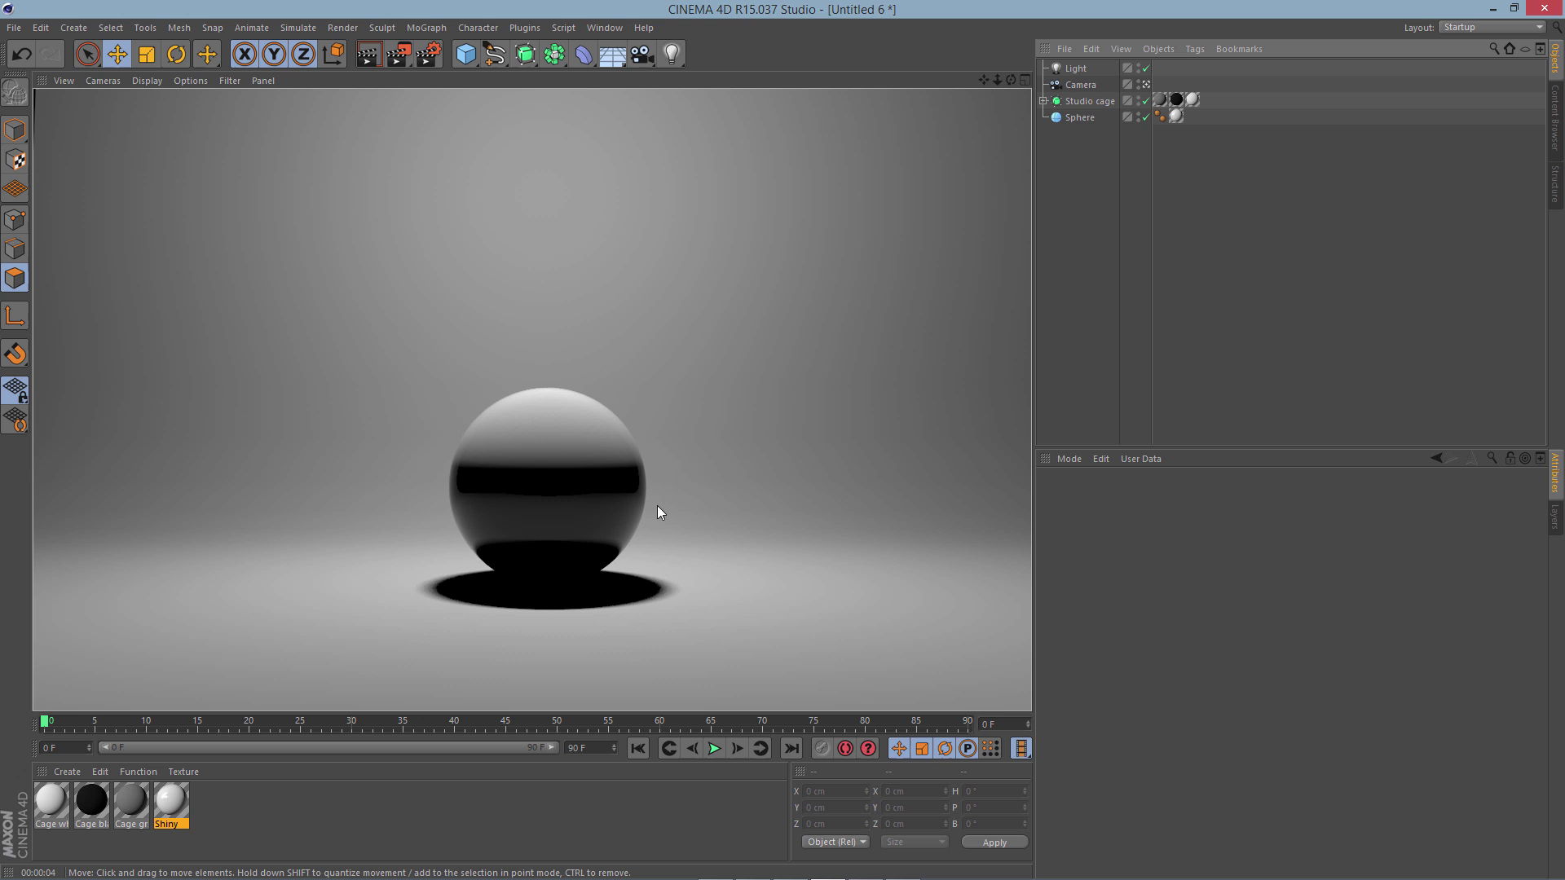
Clear the render and add a CINEMA 4D Target tag to the Light object
click(509, 394)
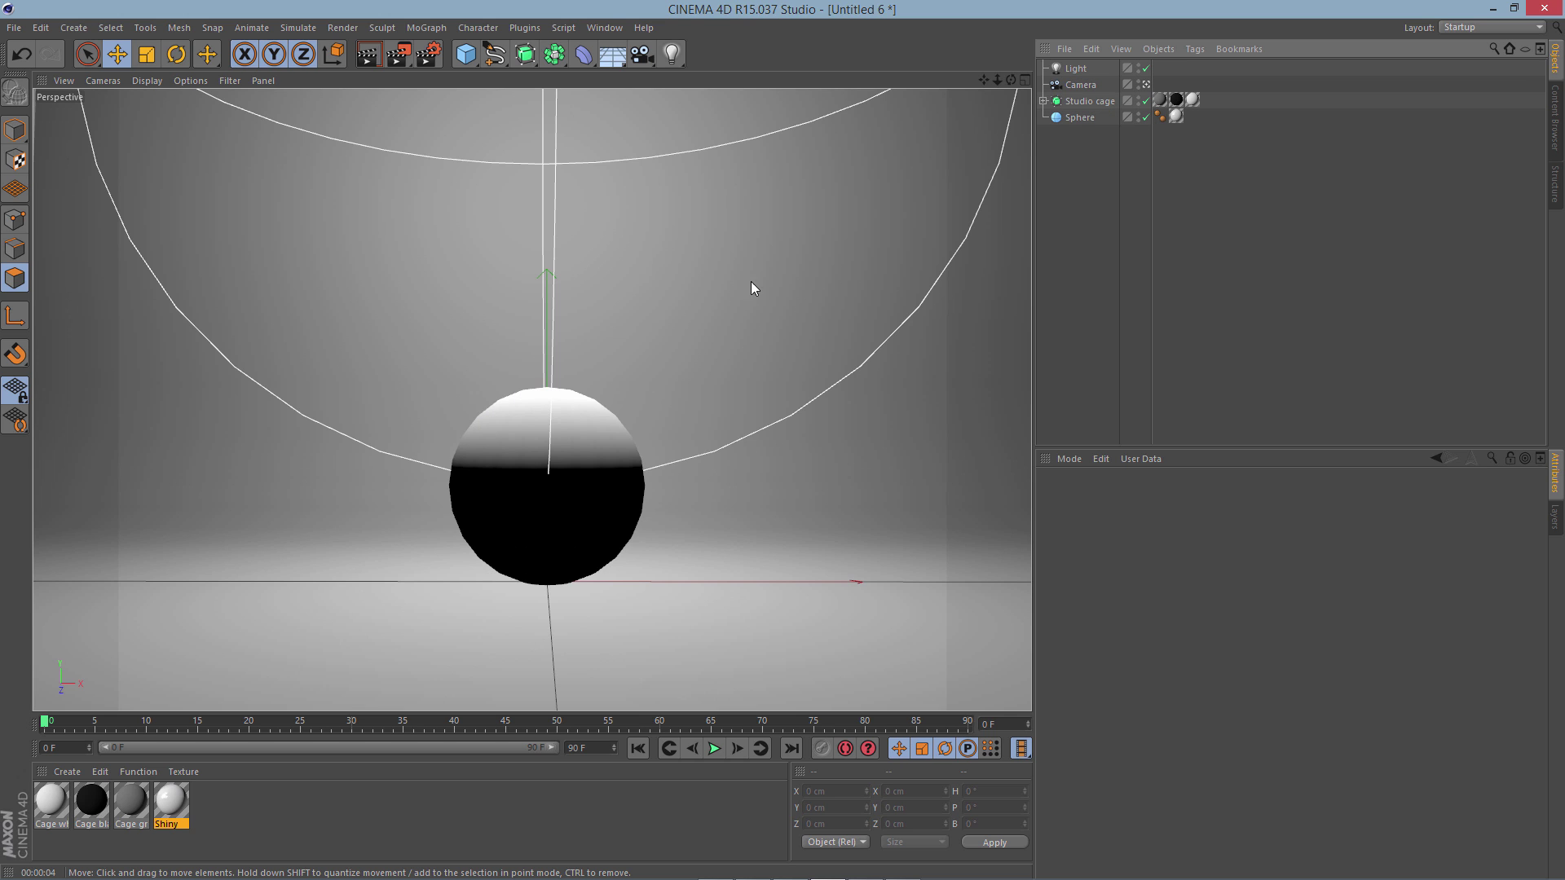
click(1073, 73)
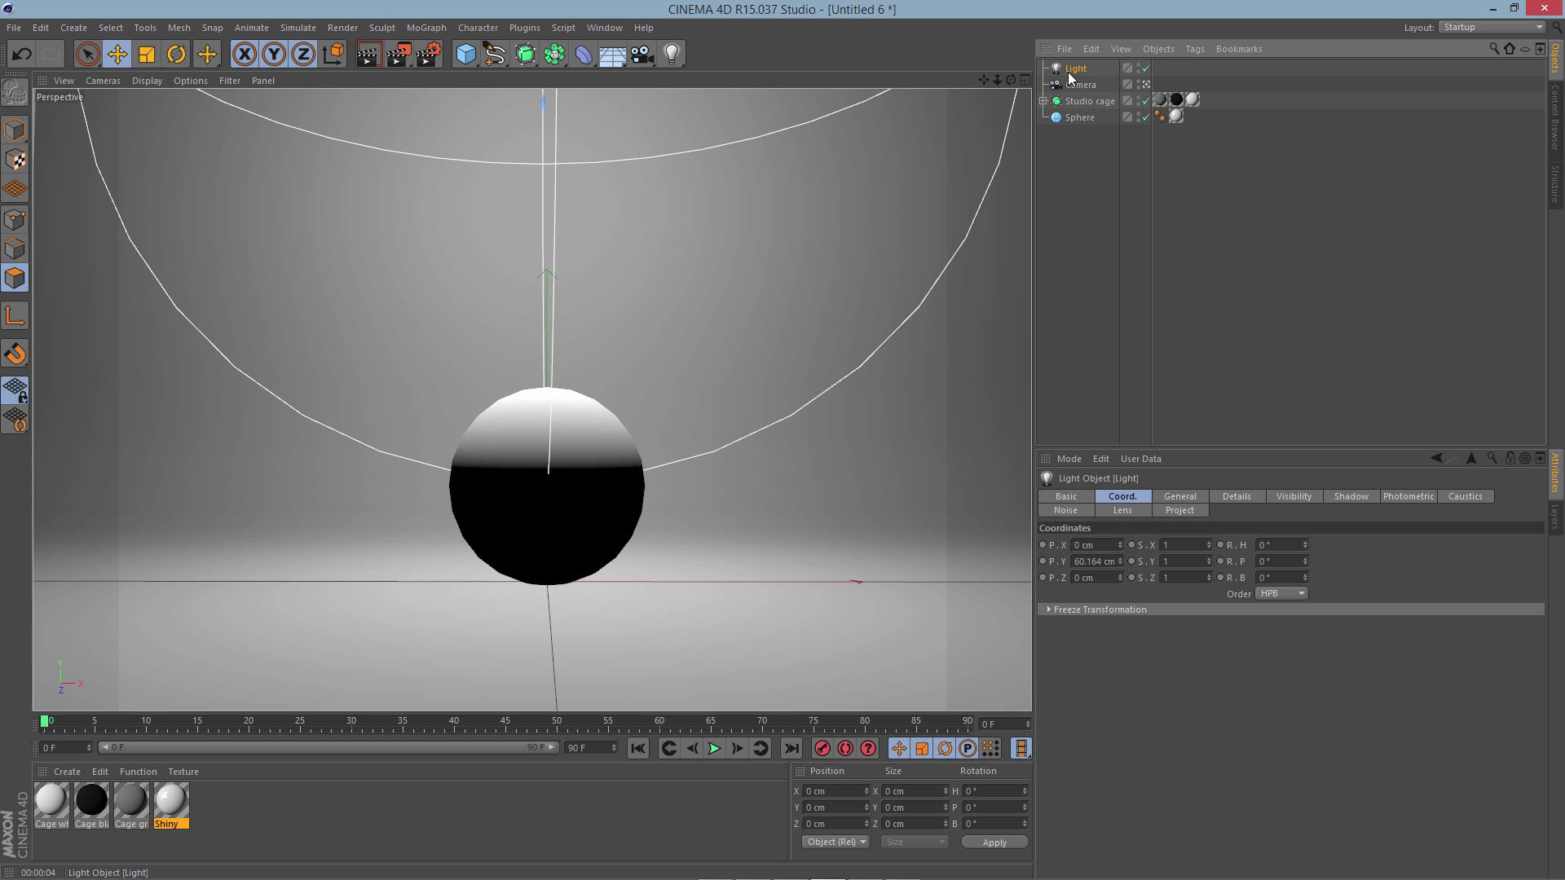
right_click(1073, 72)
mouse_move(1180, 80)
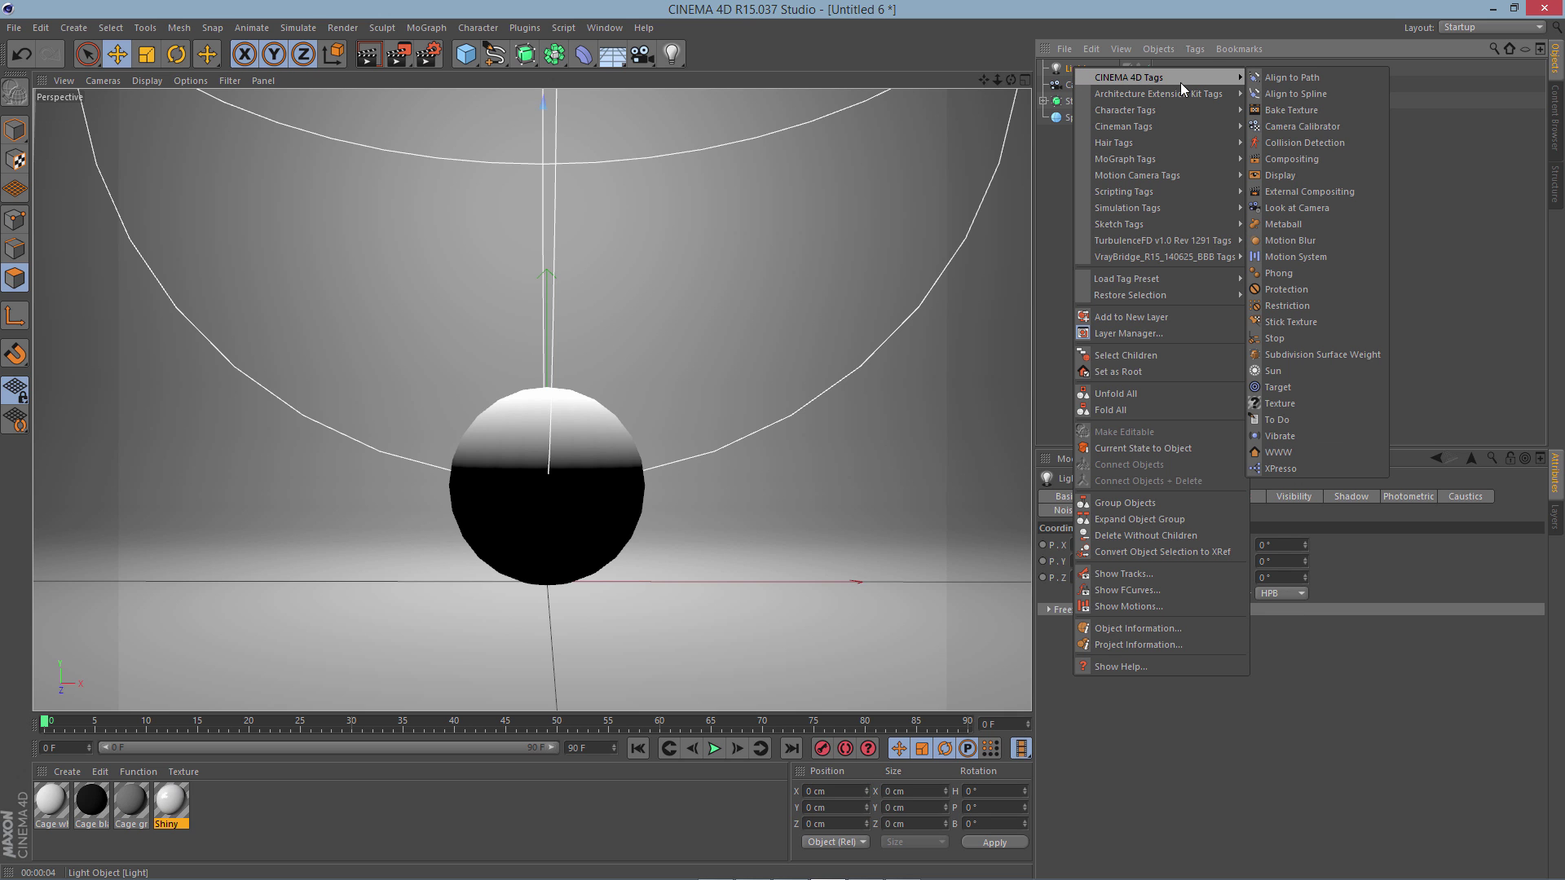
click(1280, 387)
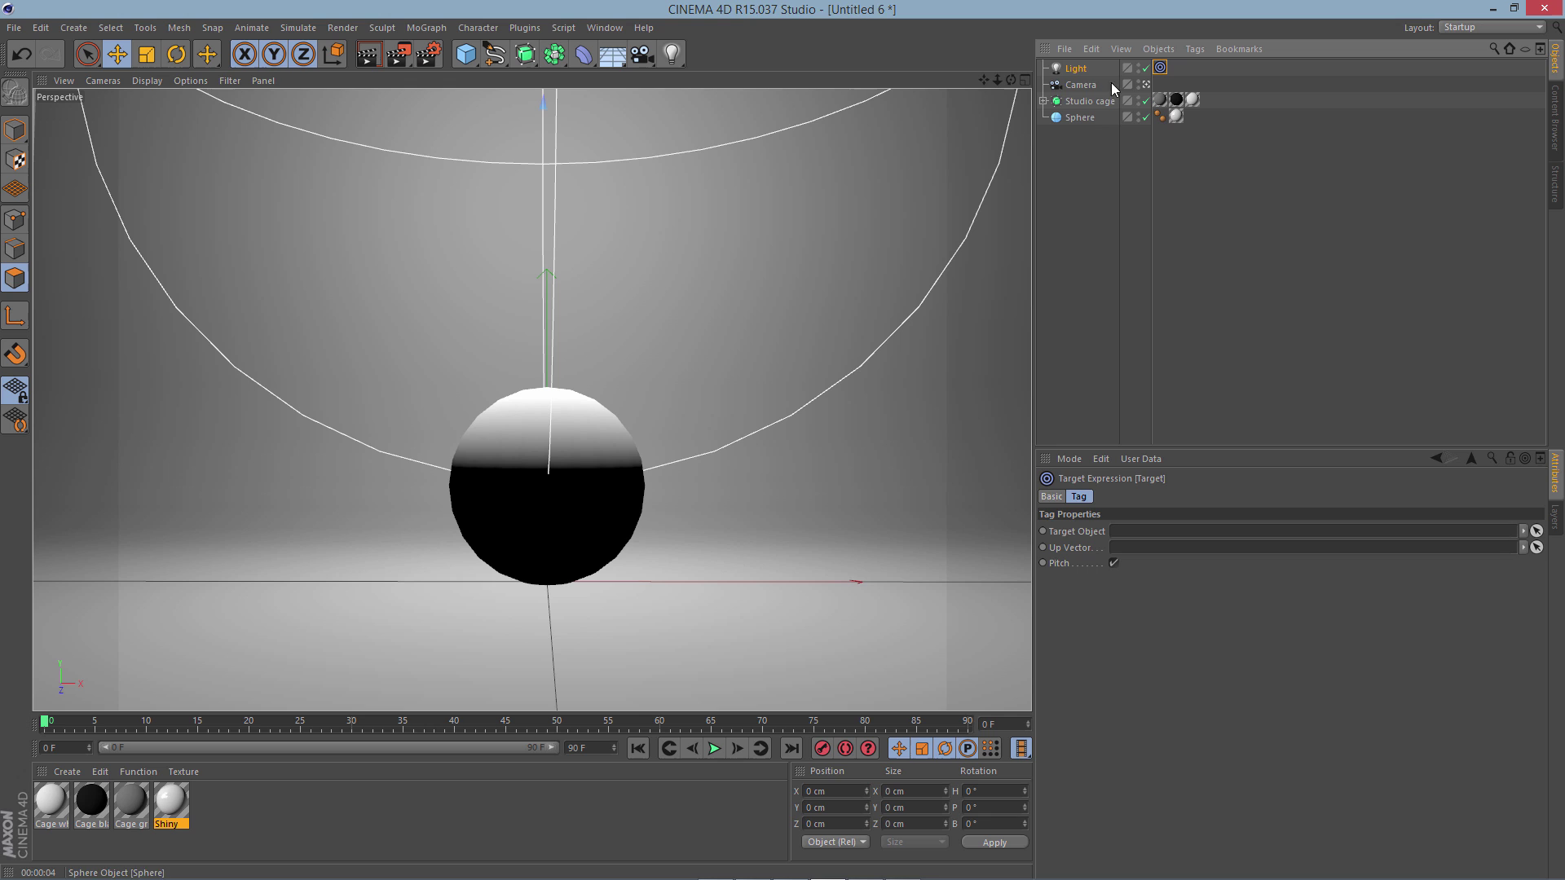
Set the light's pitch to 90° and change its type to Spot
click(1073, 72)
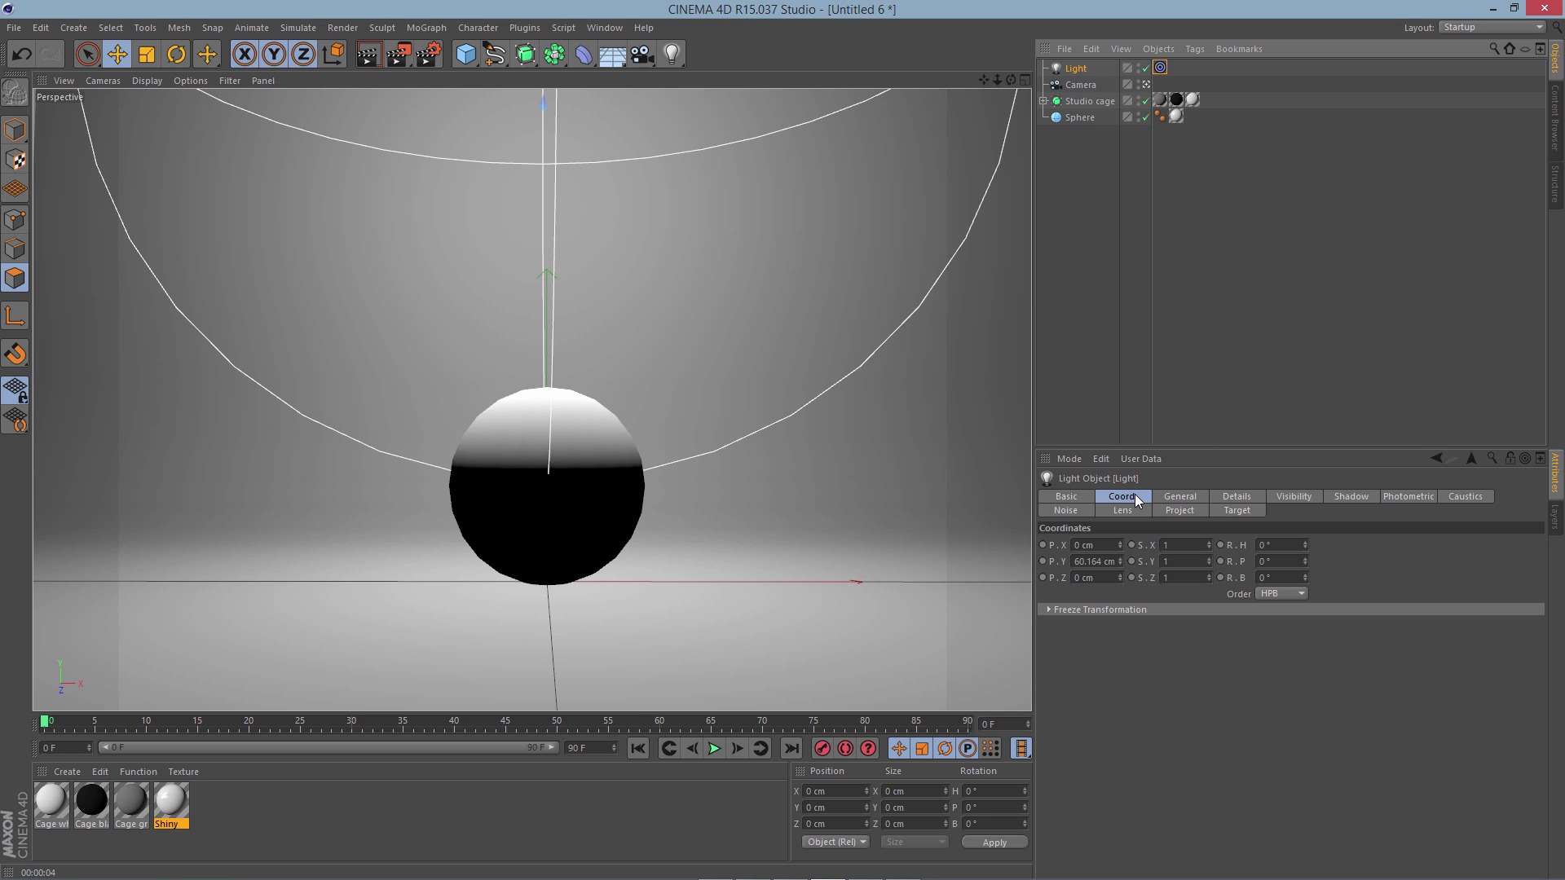
click(1274, 562)
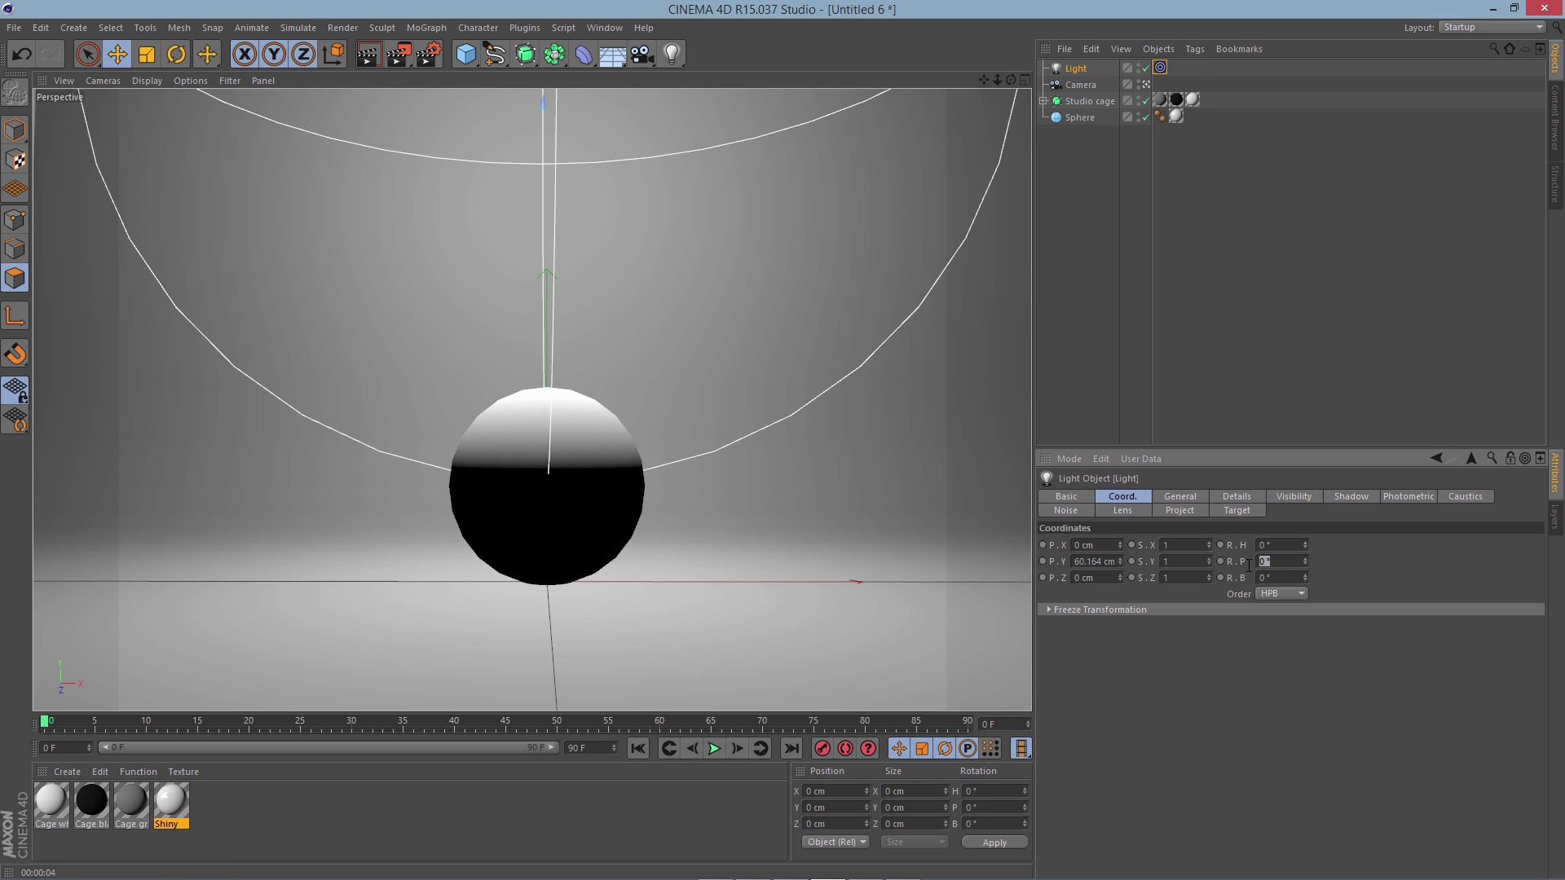
text(90)
key(Return)
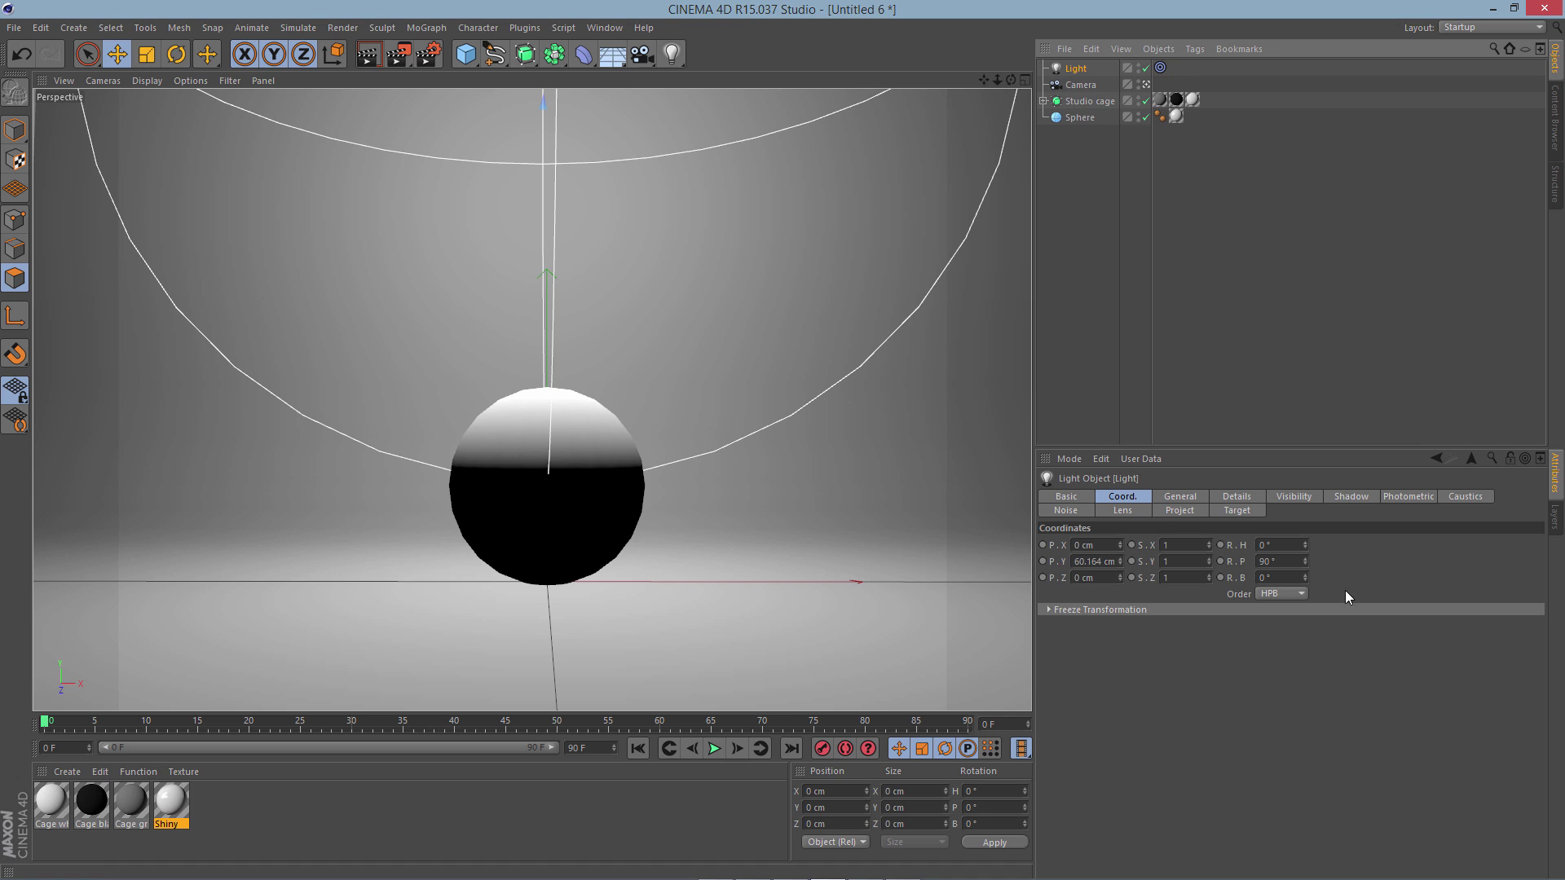
click(1187, 500)
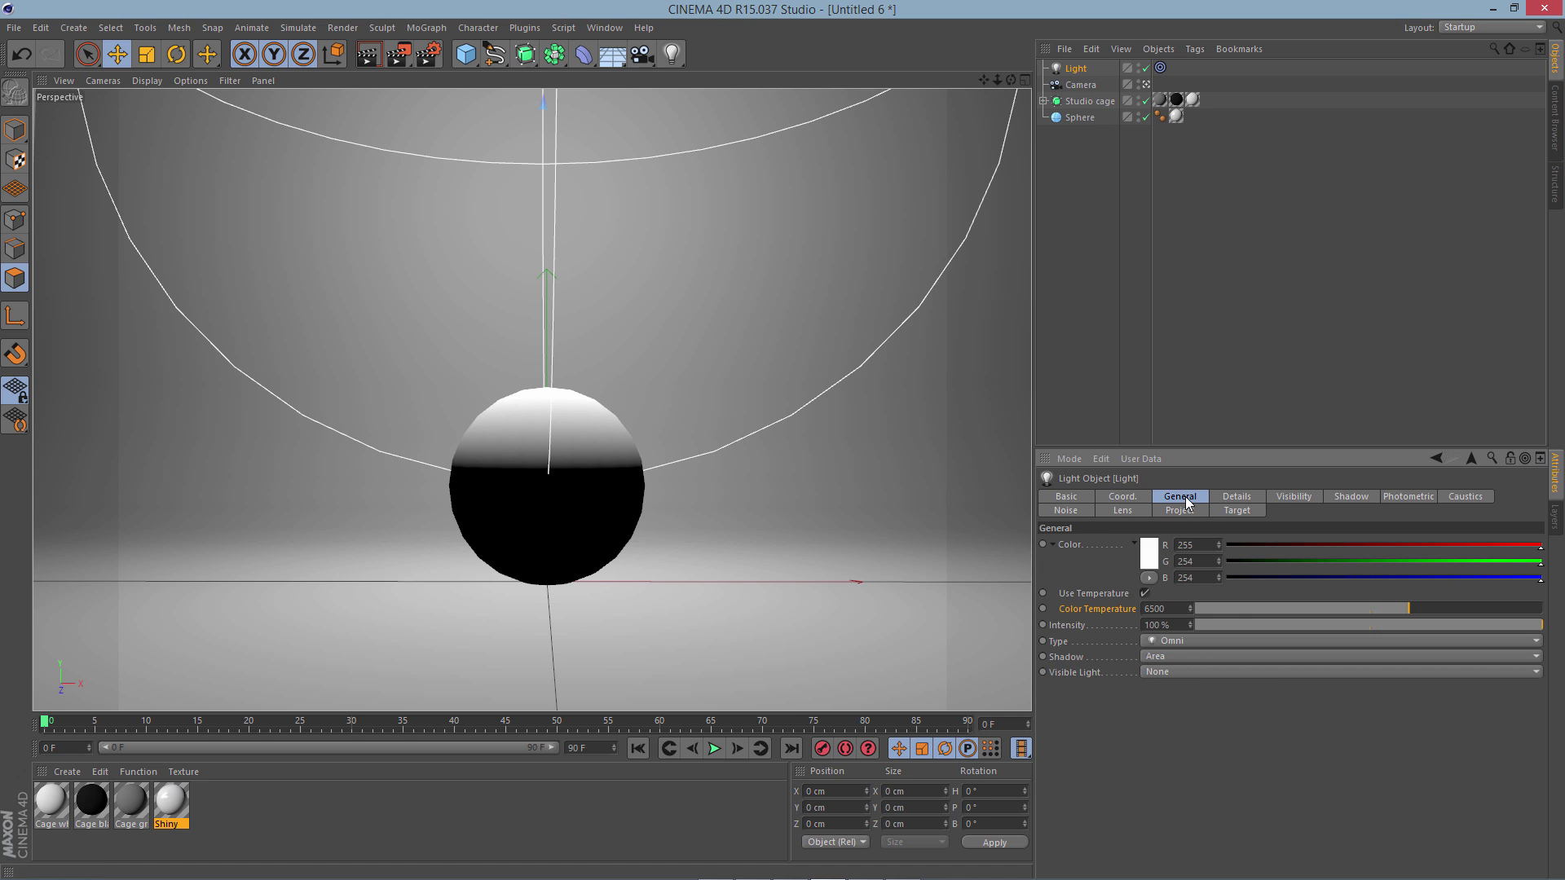
click(1178, 644)
click(1194, 672)
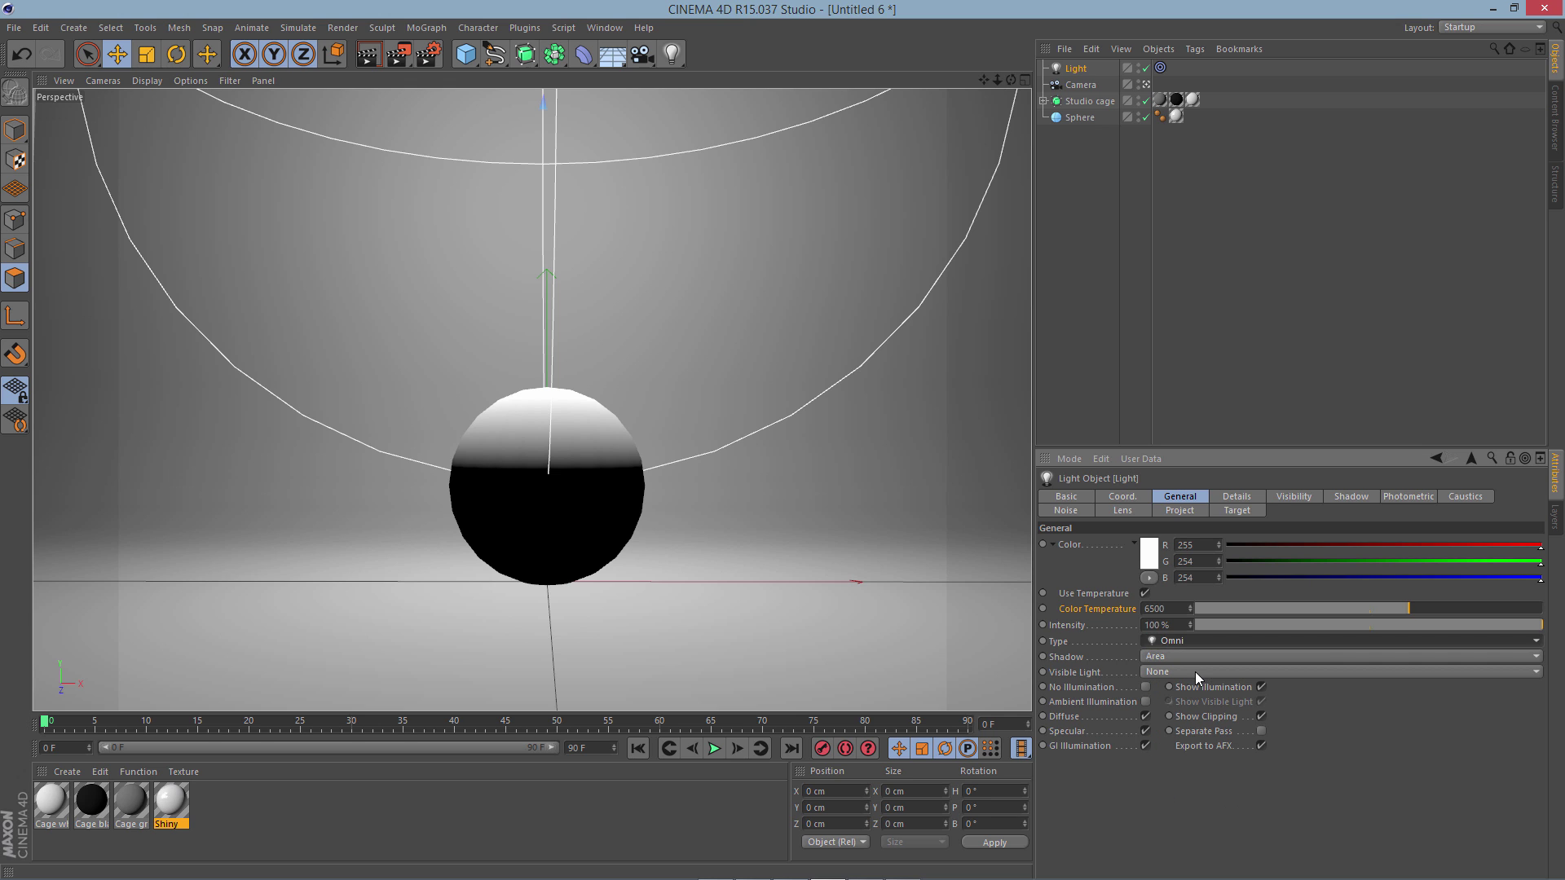
Set the pitch to -90° so the spot points down, then lower it slightly
click(1122, 496)
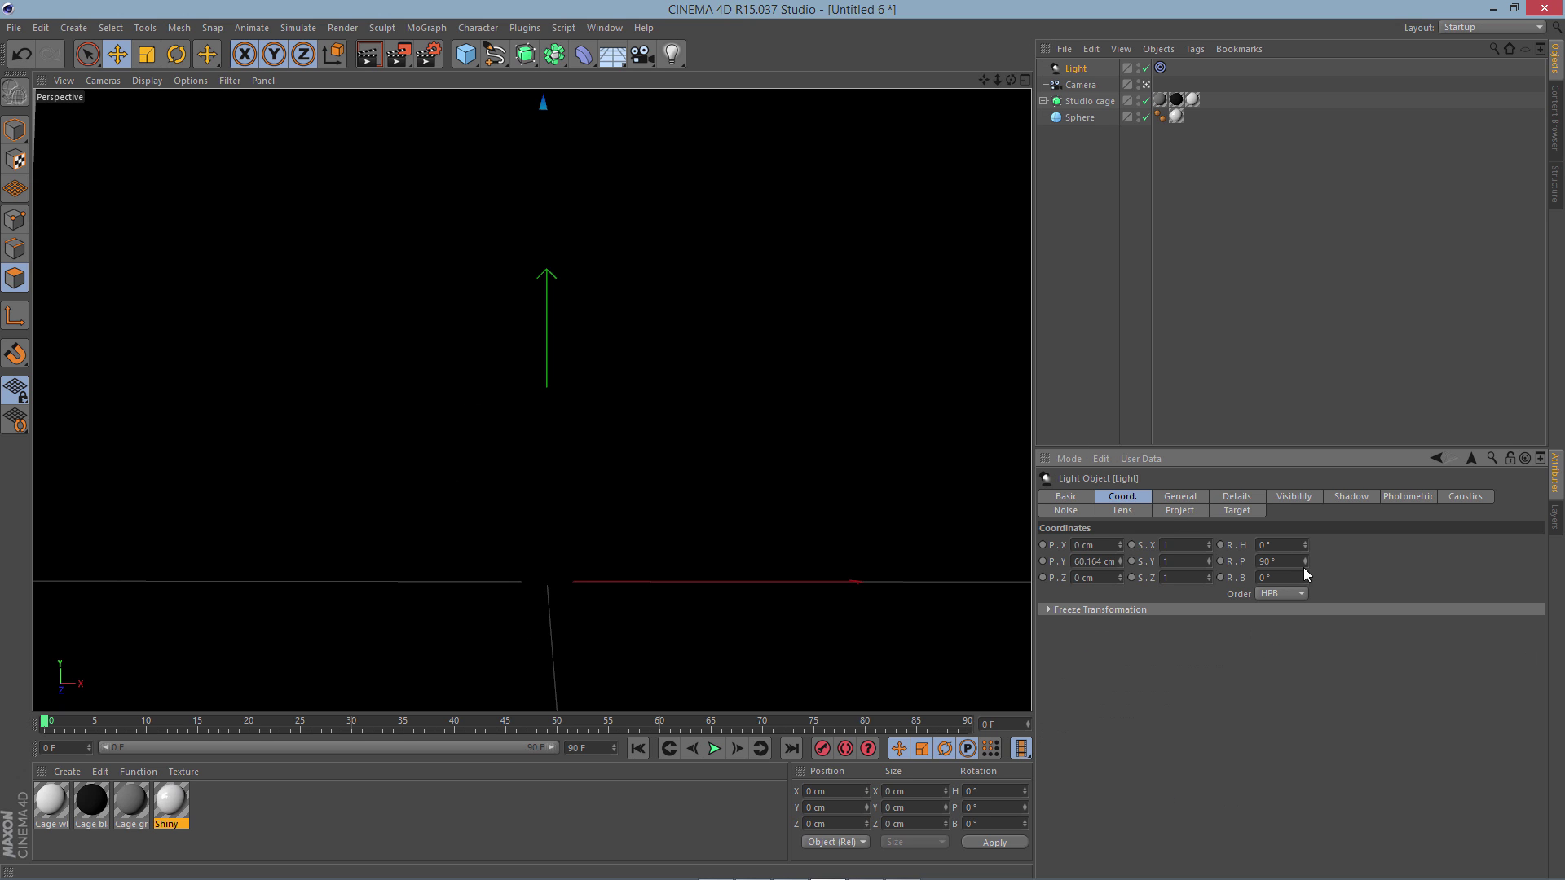
double_click(1251, 560)
text(-90)
key(Return)
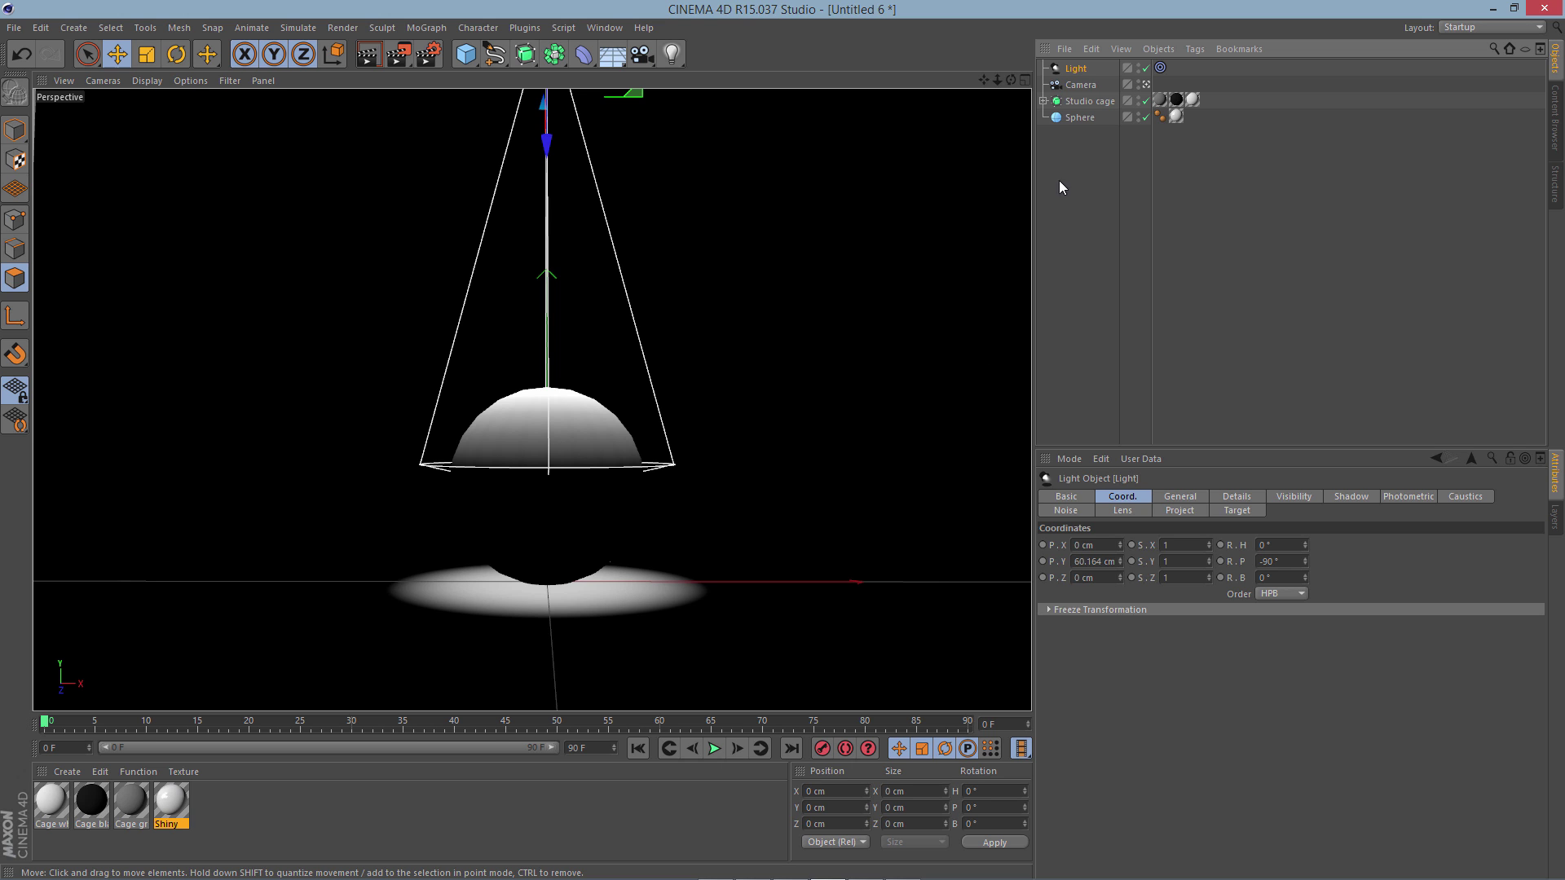
mouse_move(546, 154)
mouse_down()
mouse_move(533, 253)
mouse_move(531, 147)
mouse_up()
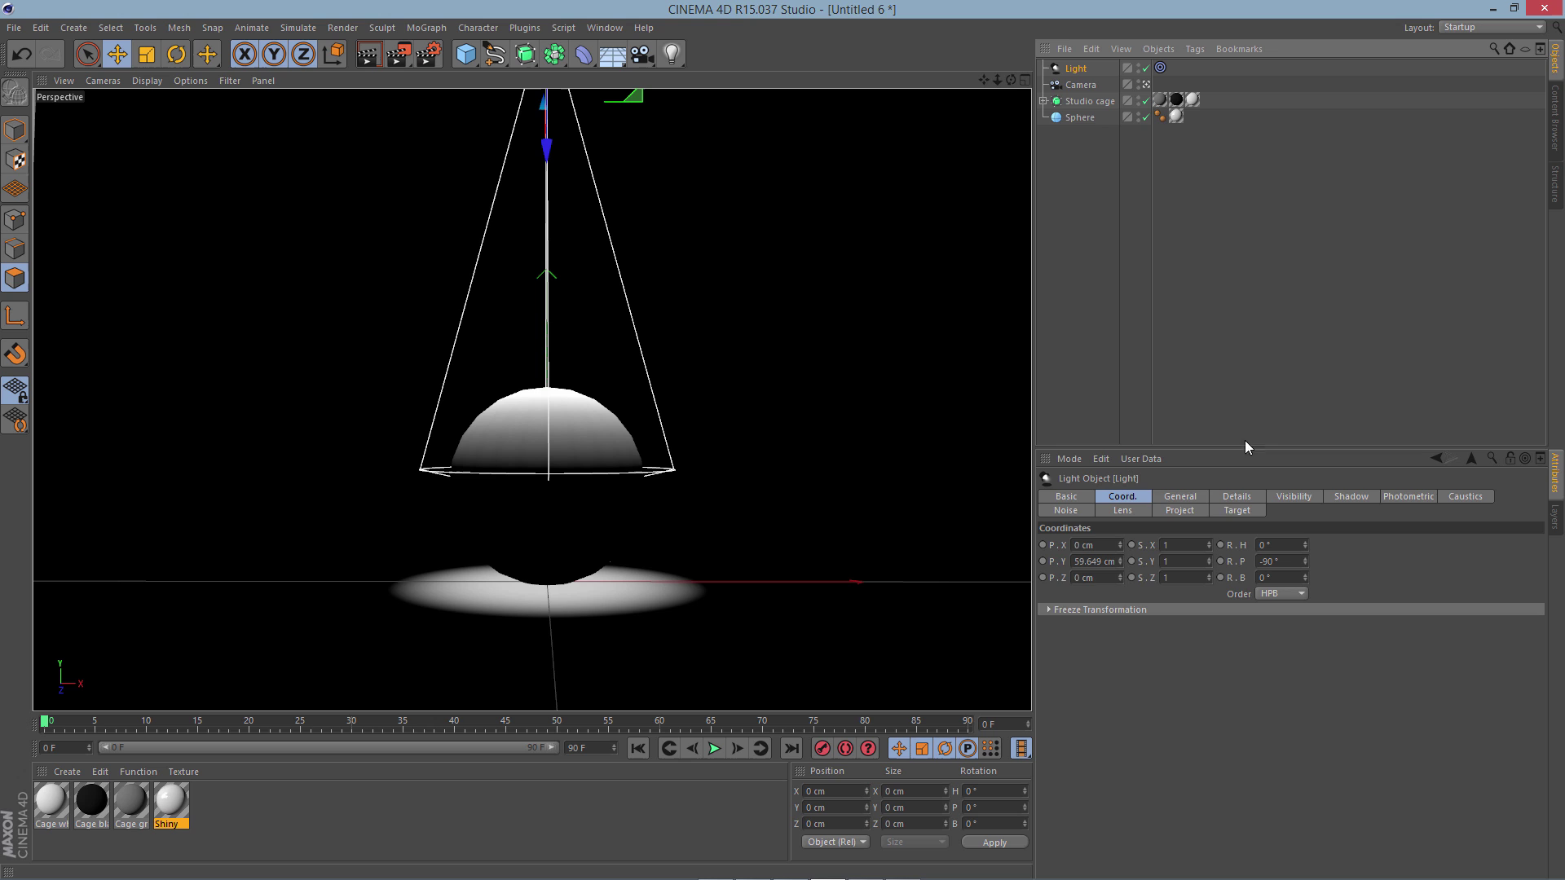
Set the spotlight's outer angle to 155° and contrast to -50%, then render the view
click(1233, 499)
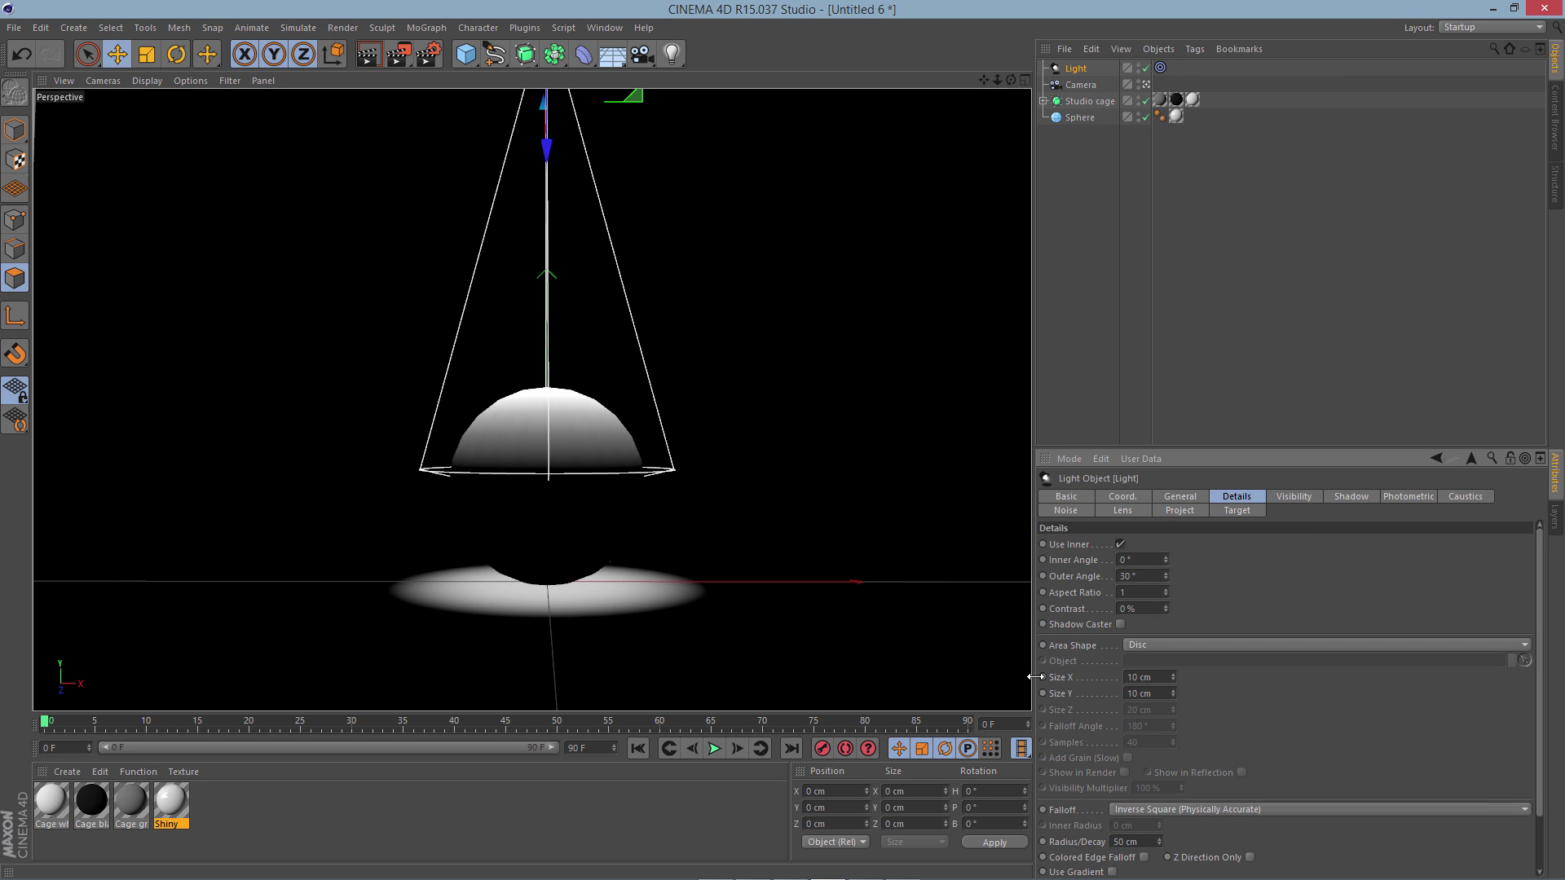
drag(1149, 577, 1111, 576)
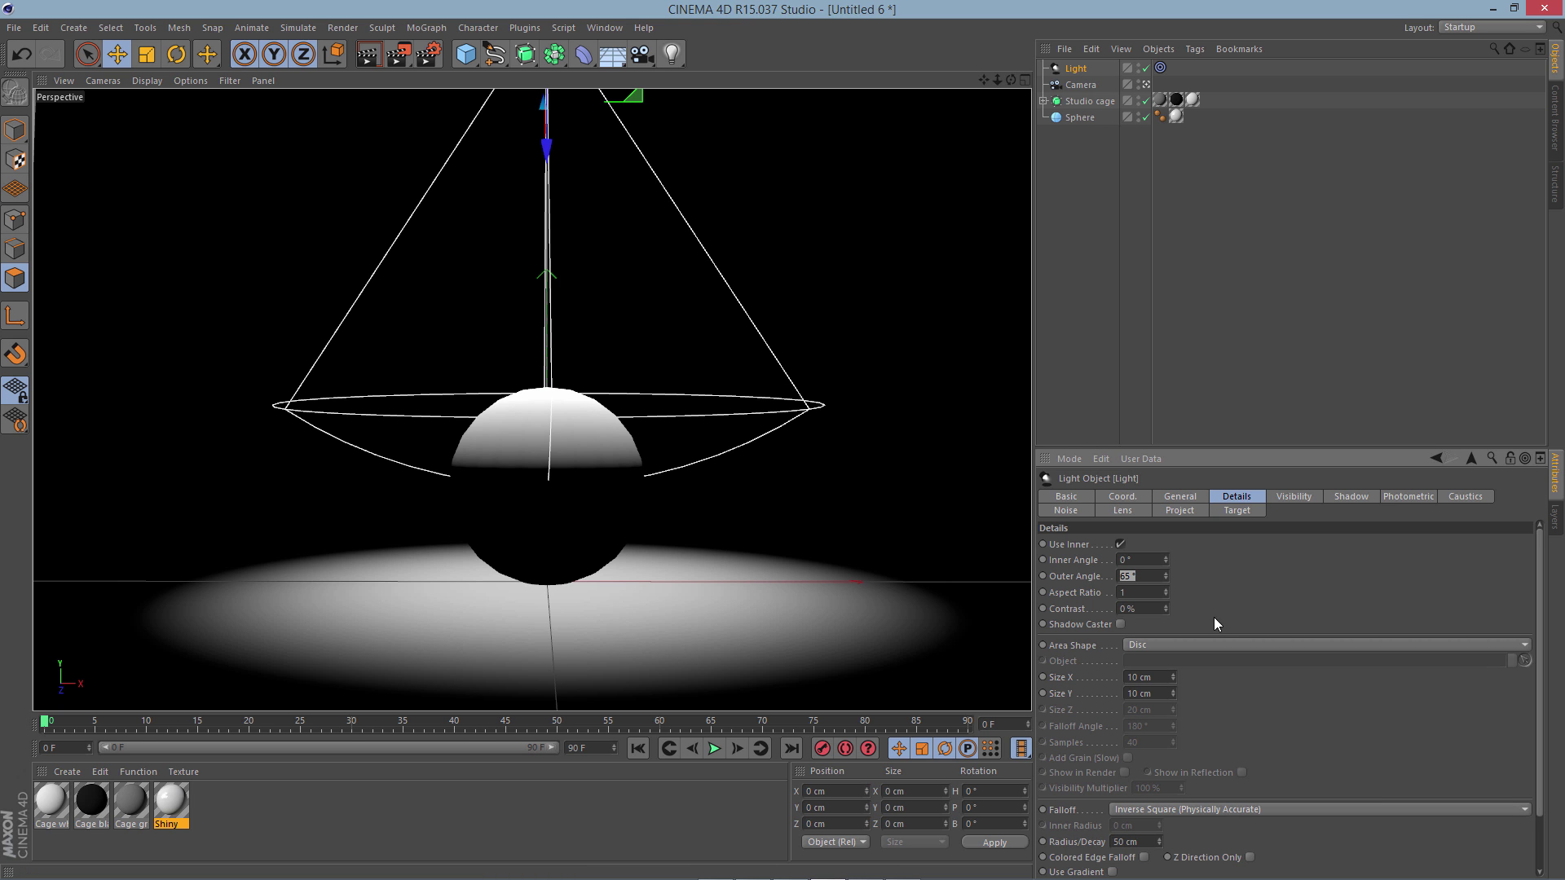
drag(1163, 576, 1163, 574)
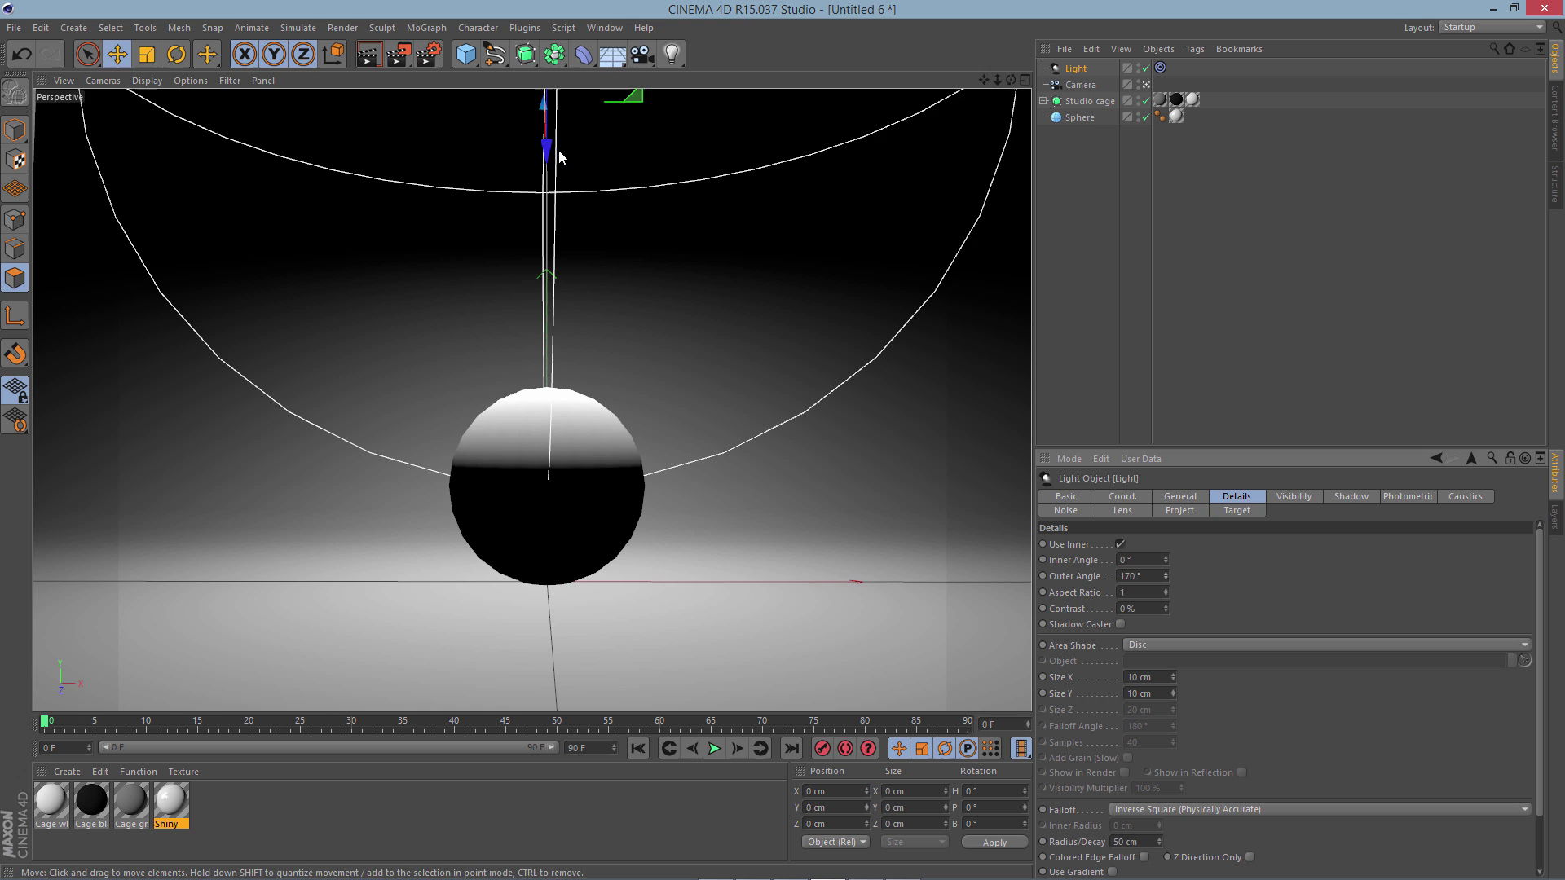
drag(549, 146, 541, 103)
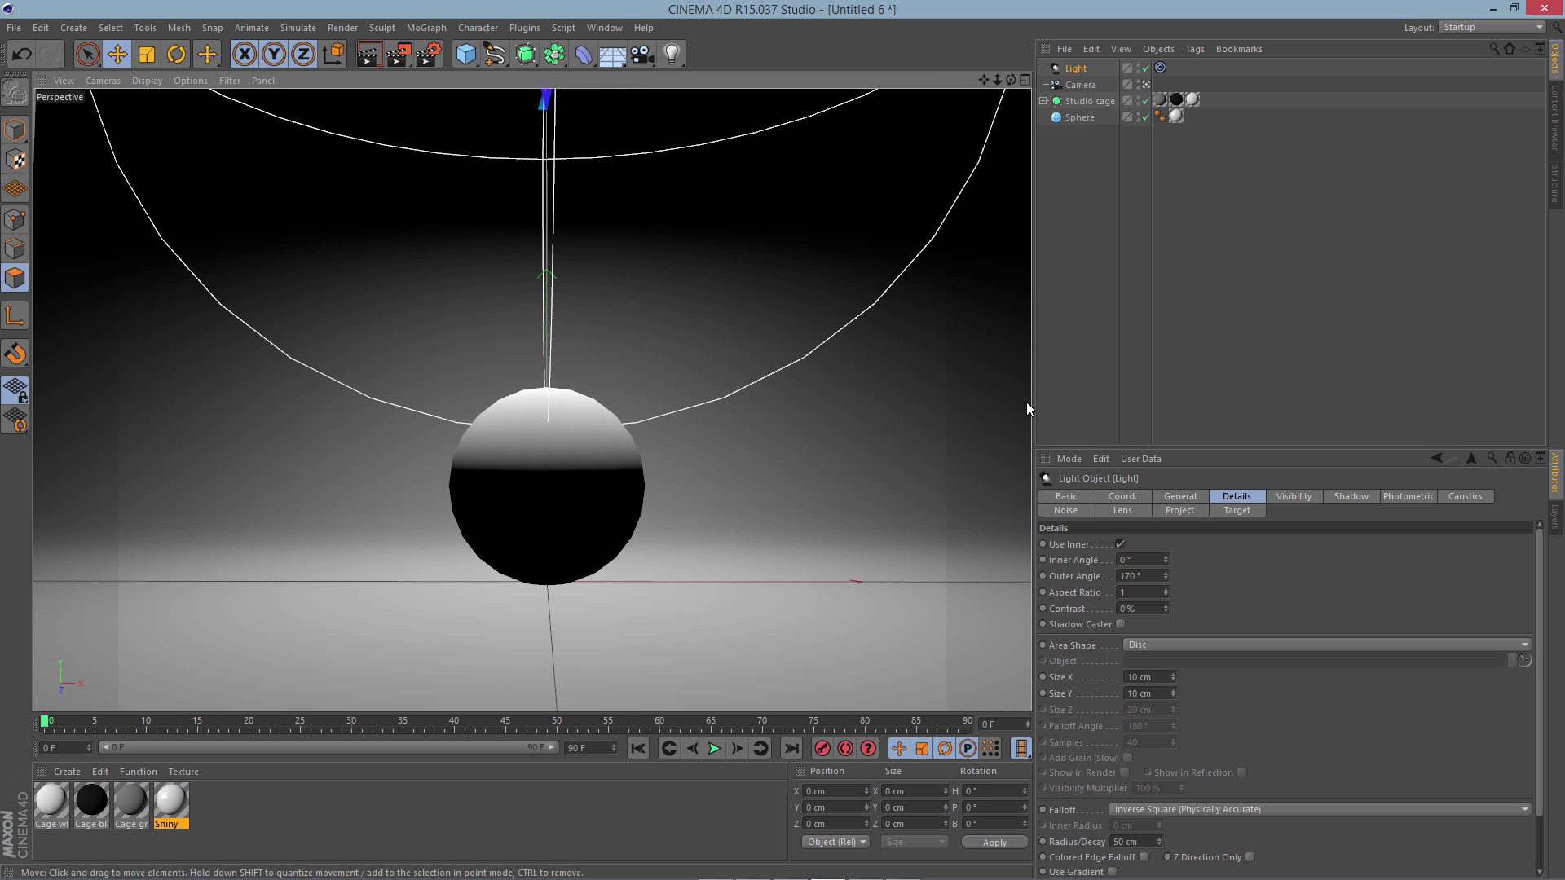
drag(1167, 575, 1167, 576)
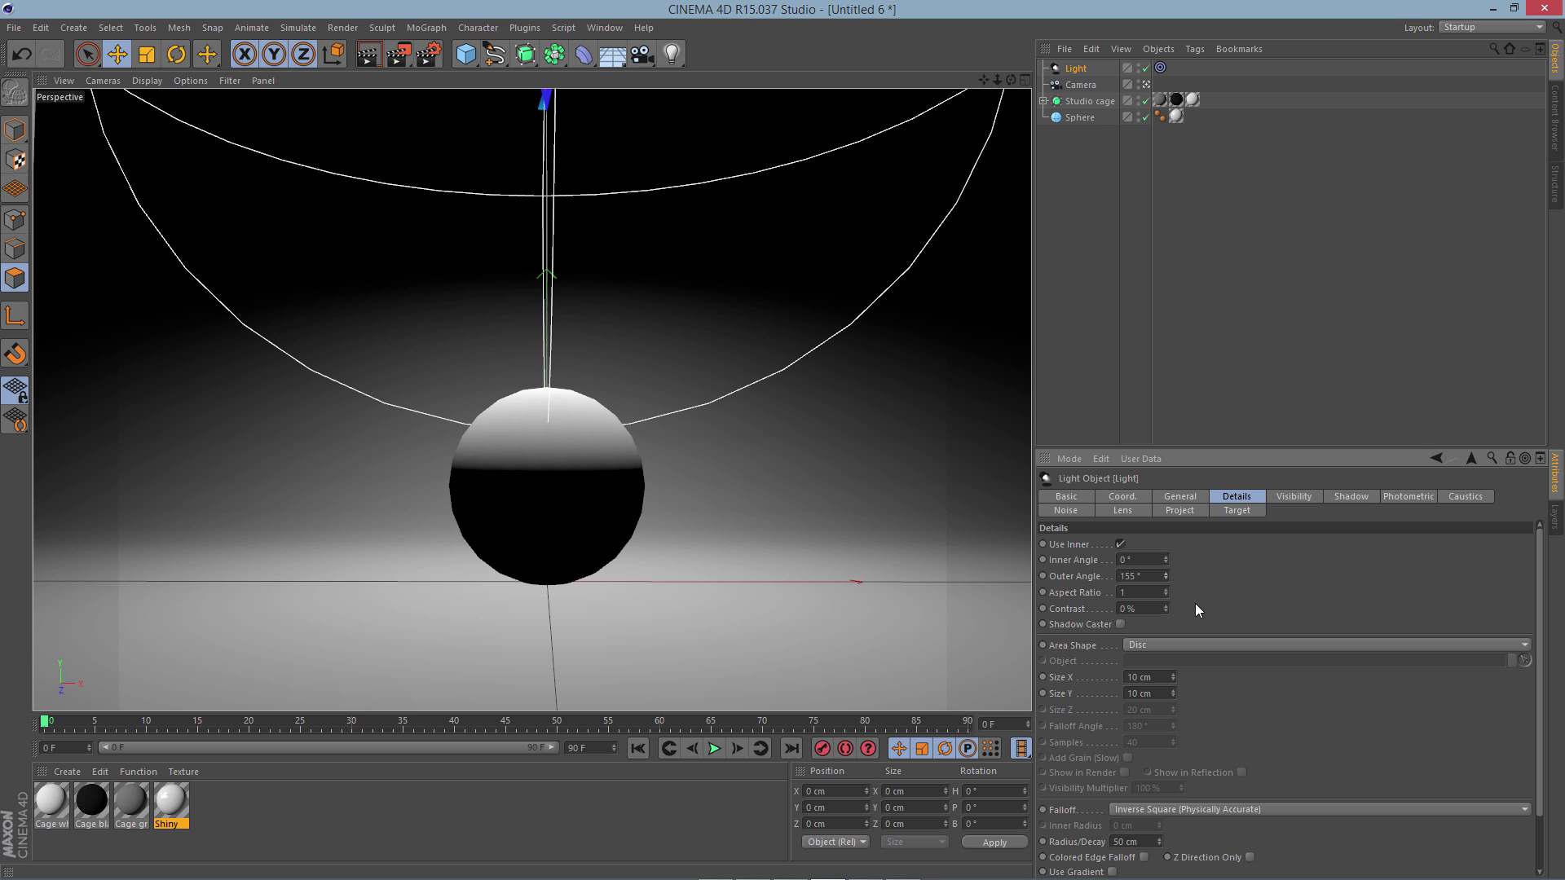
drag(1151, 609, 1108, 608)
text(-50)
key(Return)
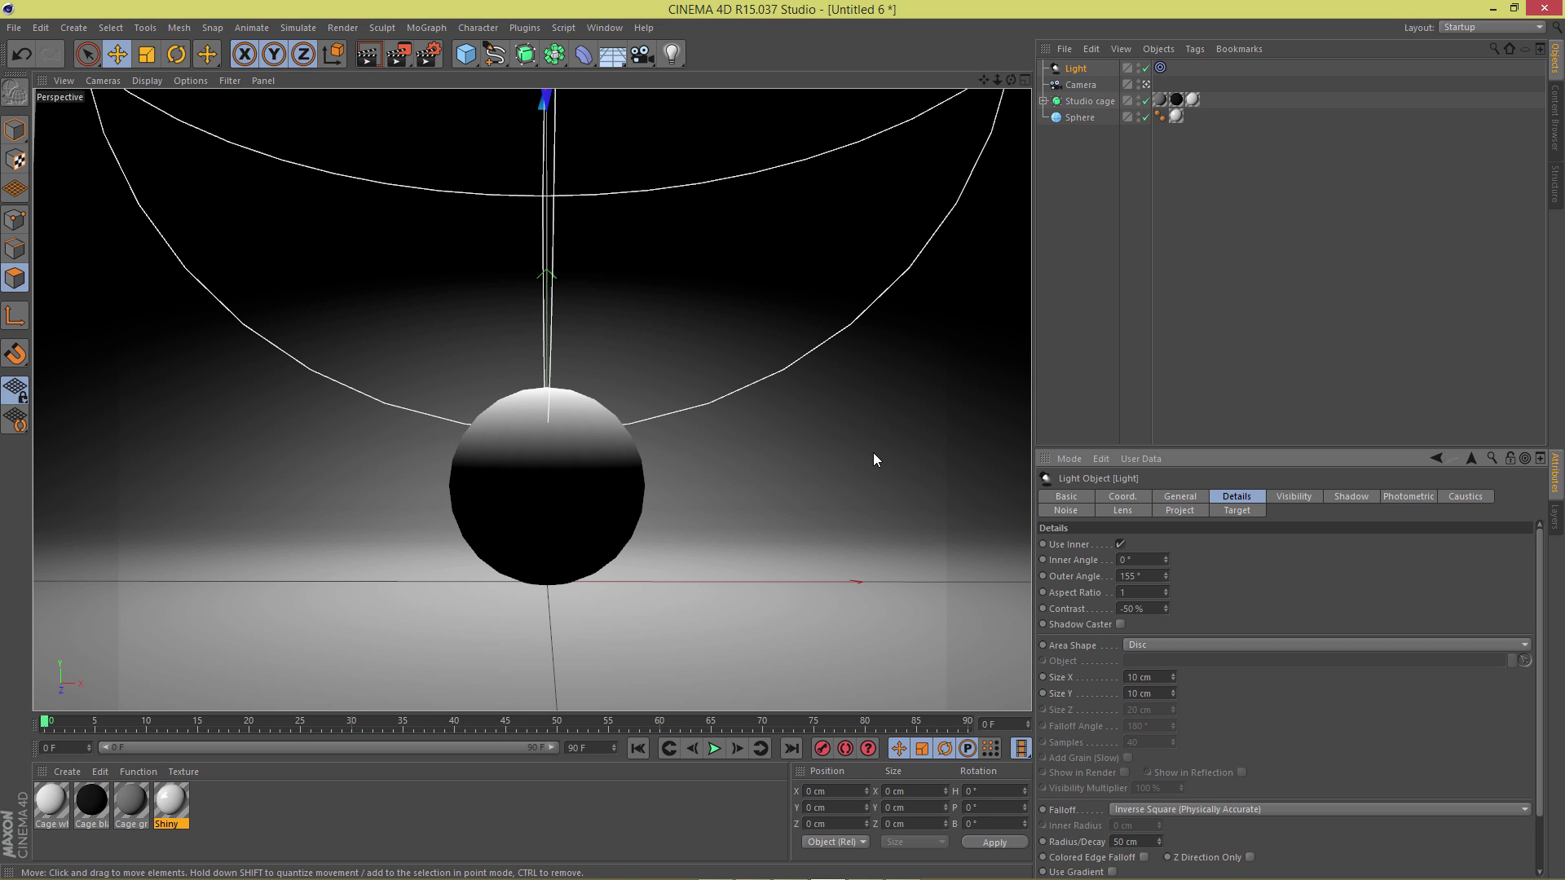
key(ctrl+r)
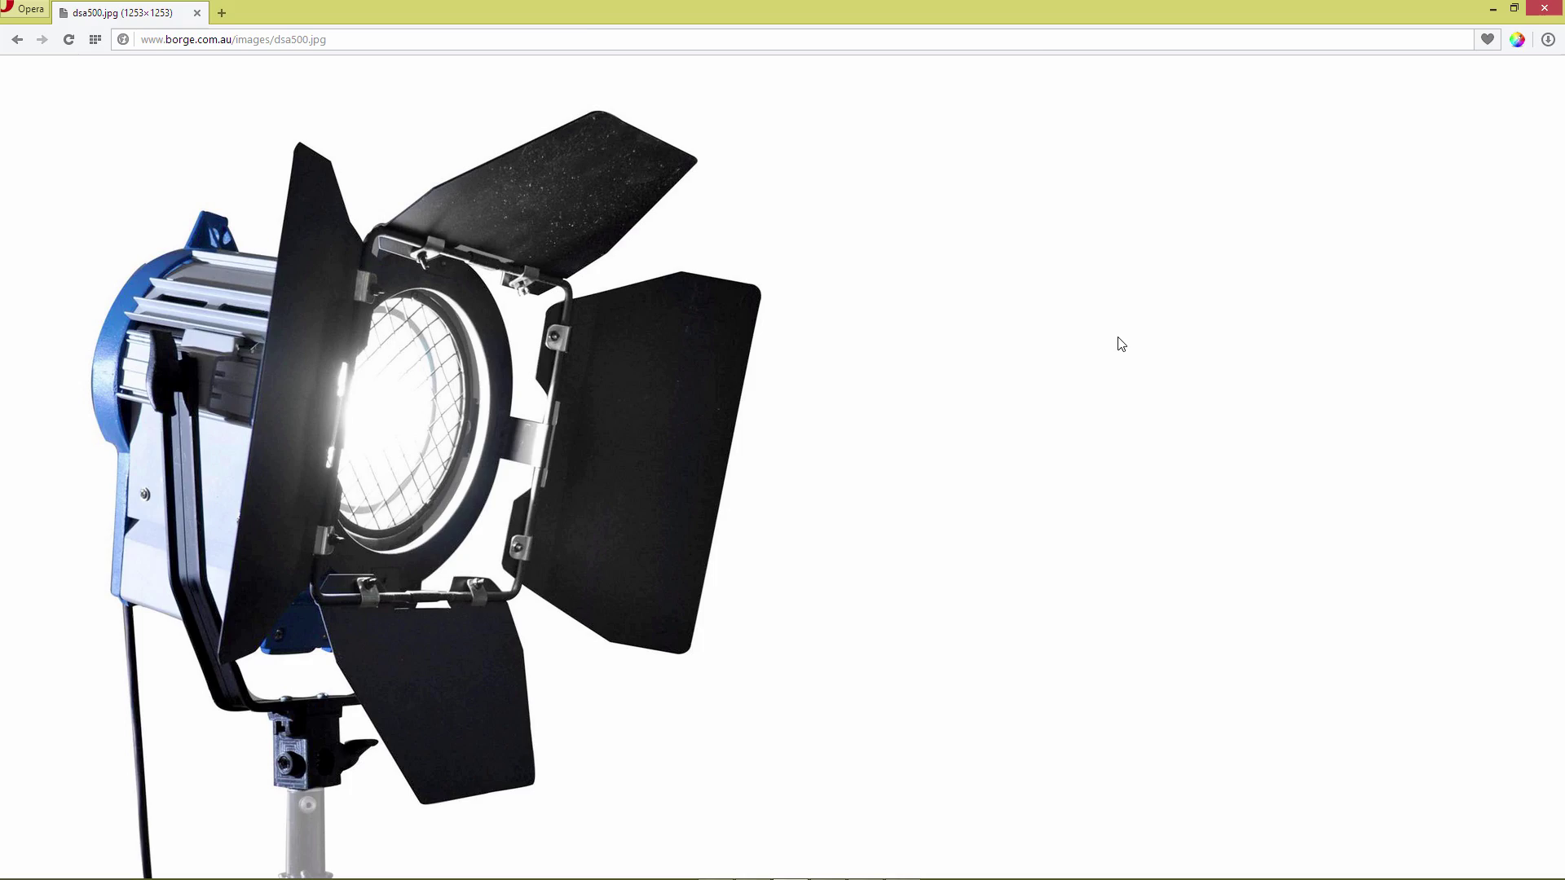
Switch from the Opera spotlight reference photo back to Cinema 4D
key(alt+Tab)
Change the light type to Square Spot
click(1180, 496)
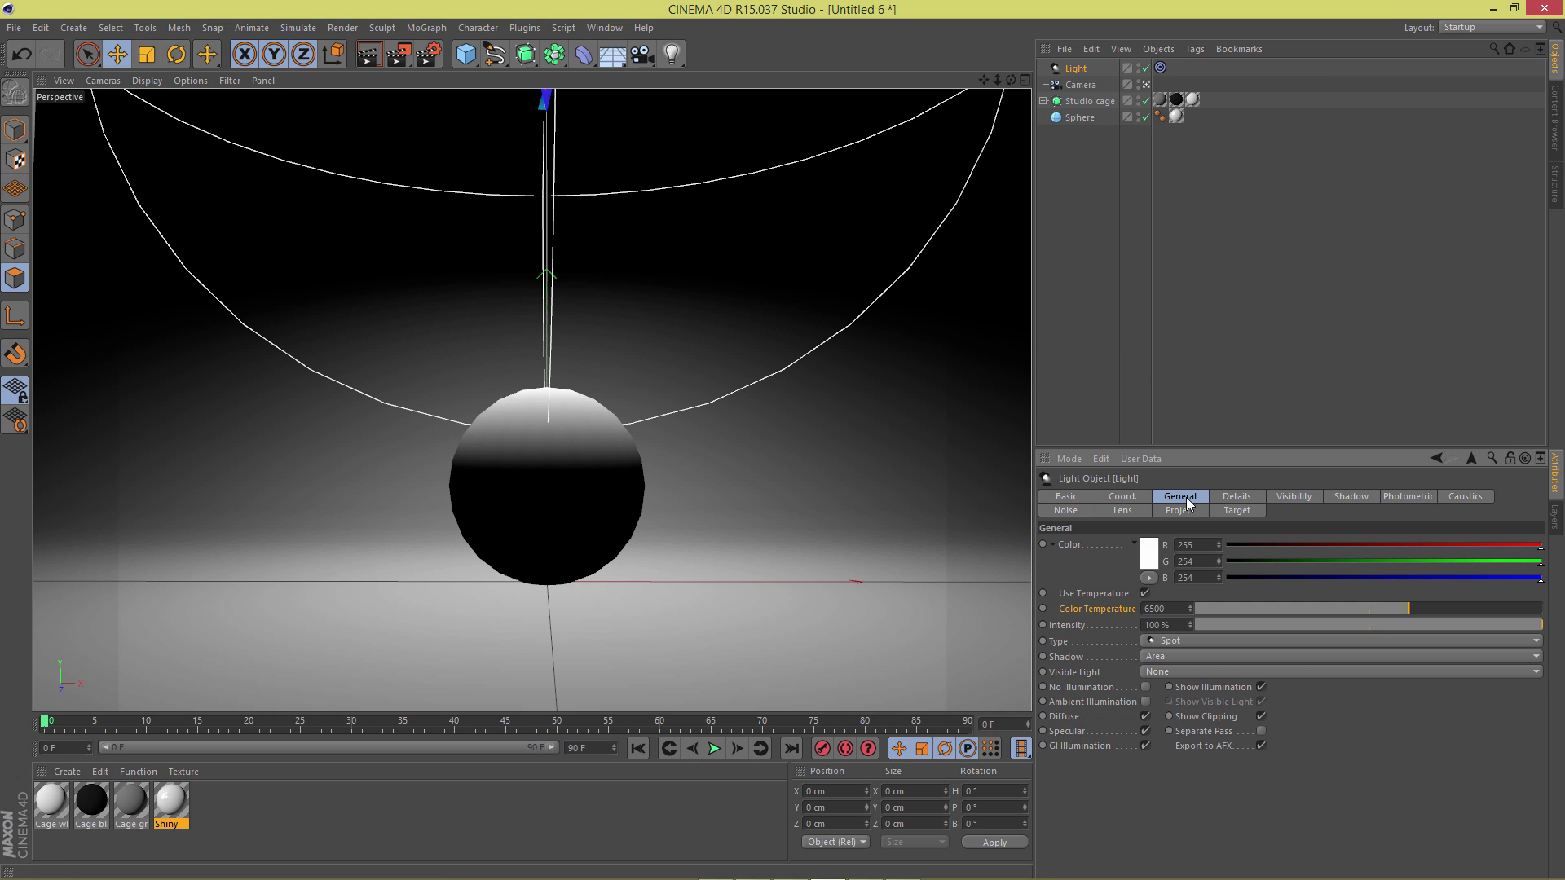
click(1173, 643)
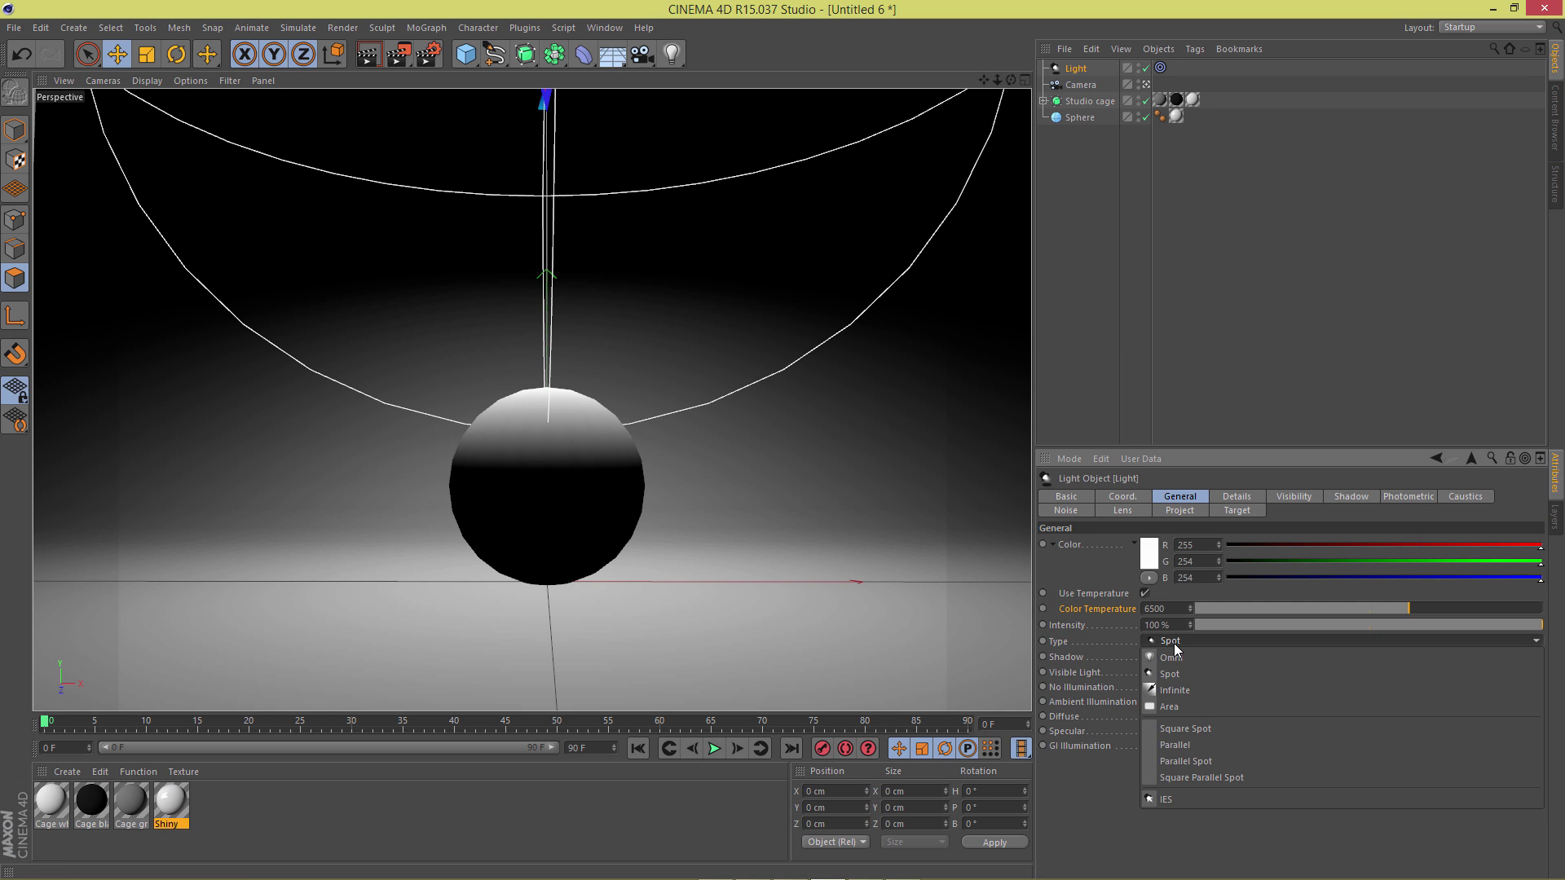
click(1207, 728)
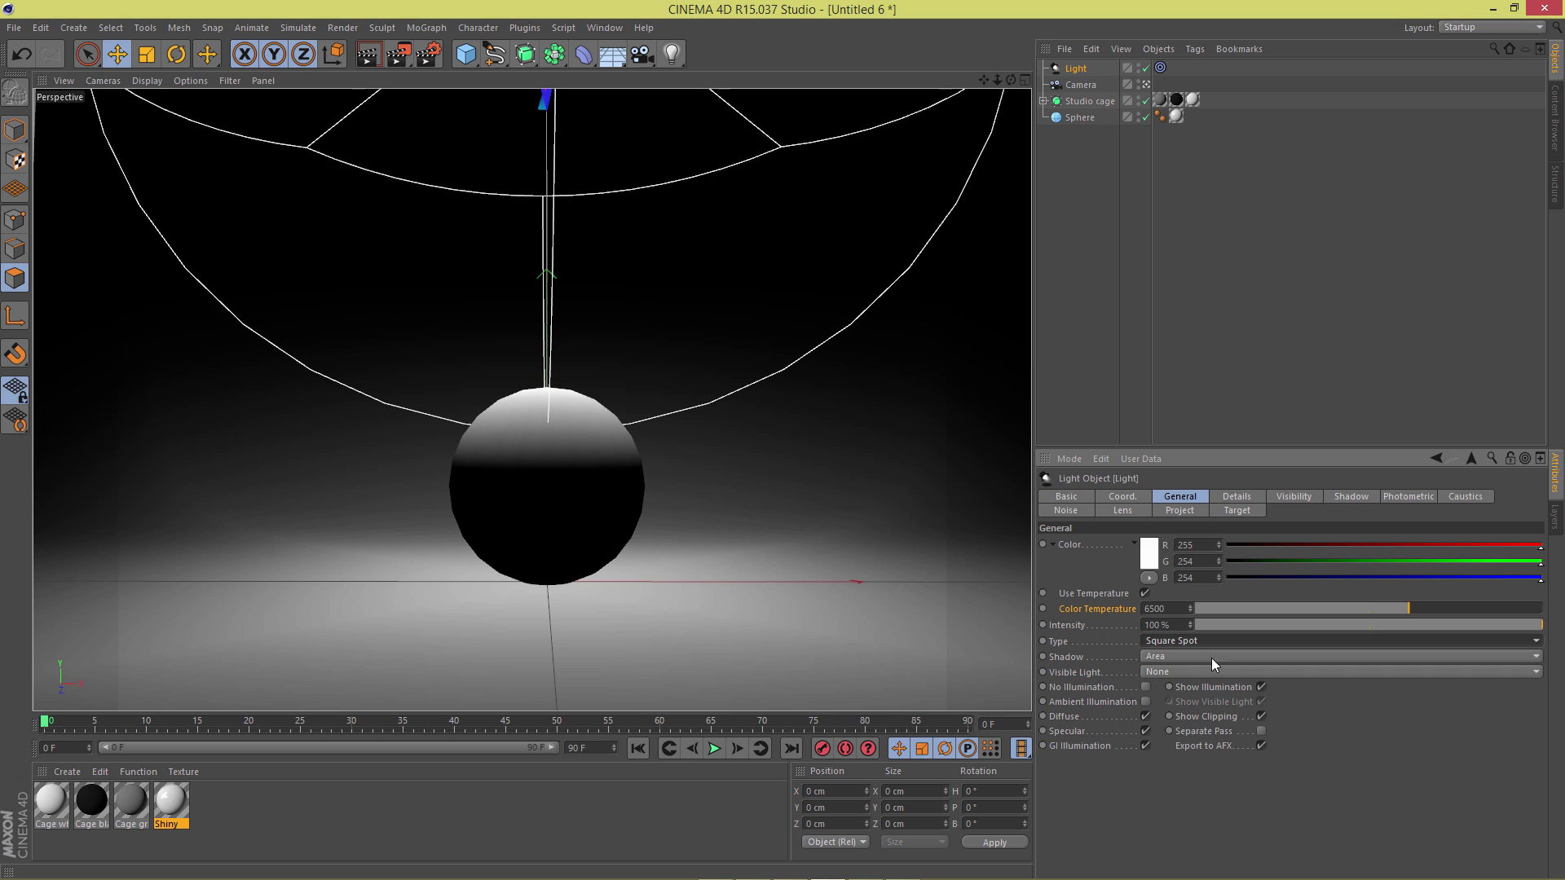
Narrow the spot's outer angle to 58° and preview it with a quick render
click(1240, 496)
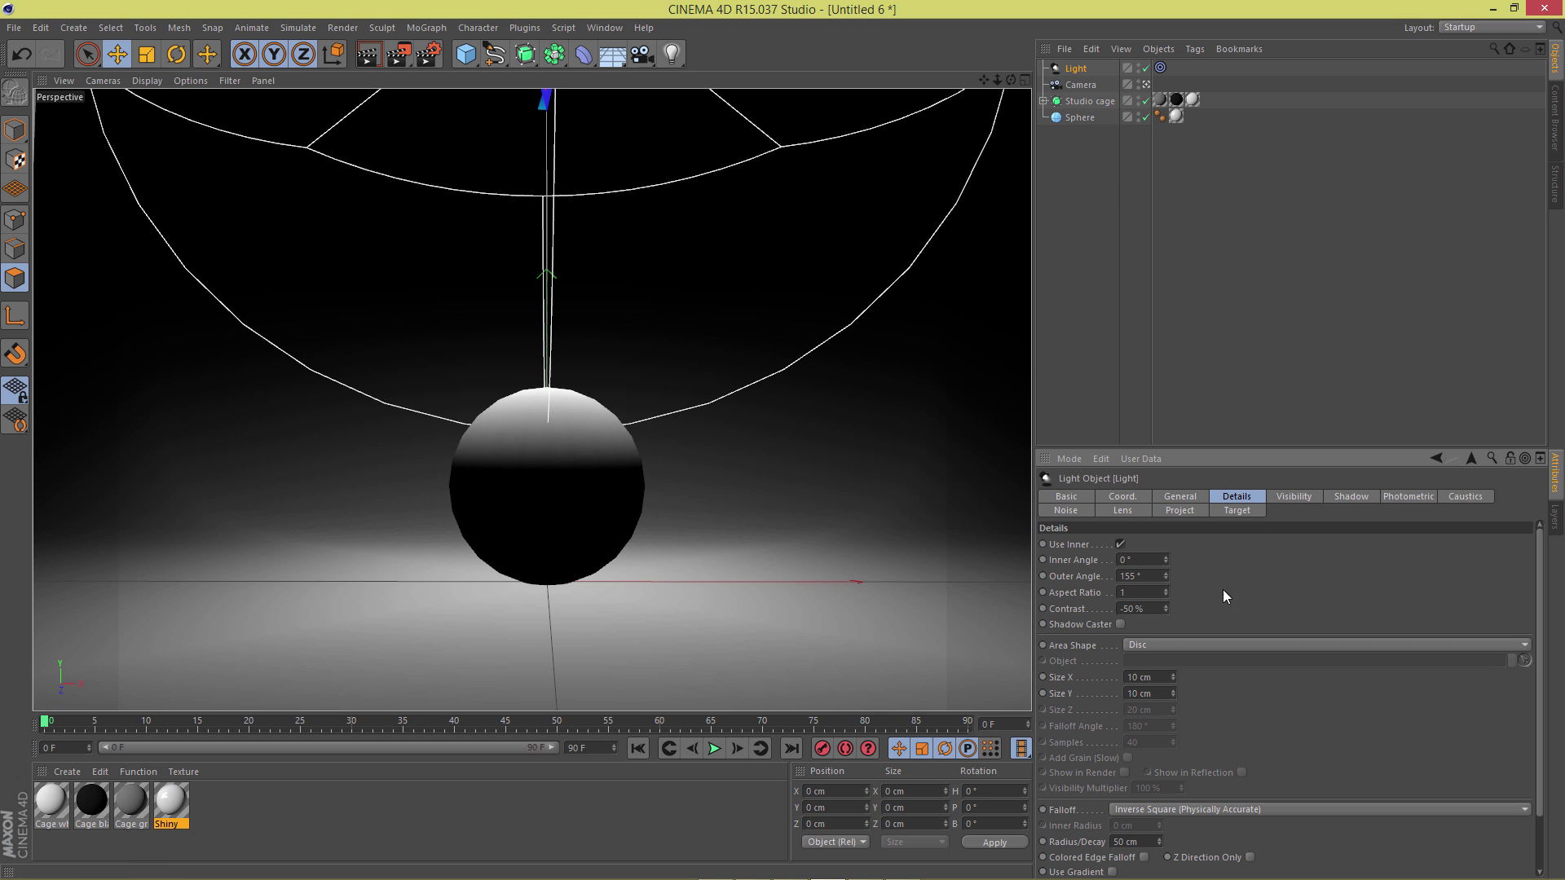
drag(1164, 575, 1167, 579)
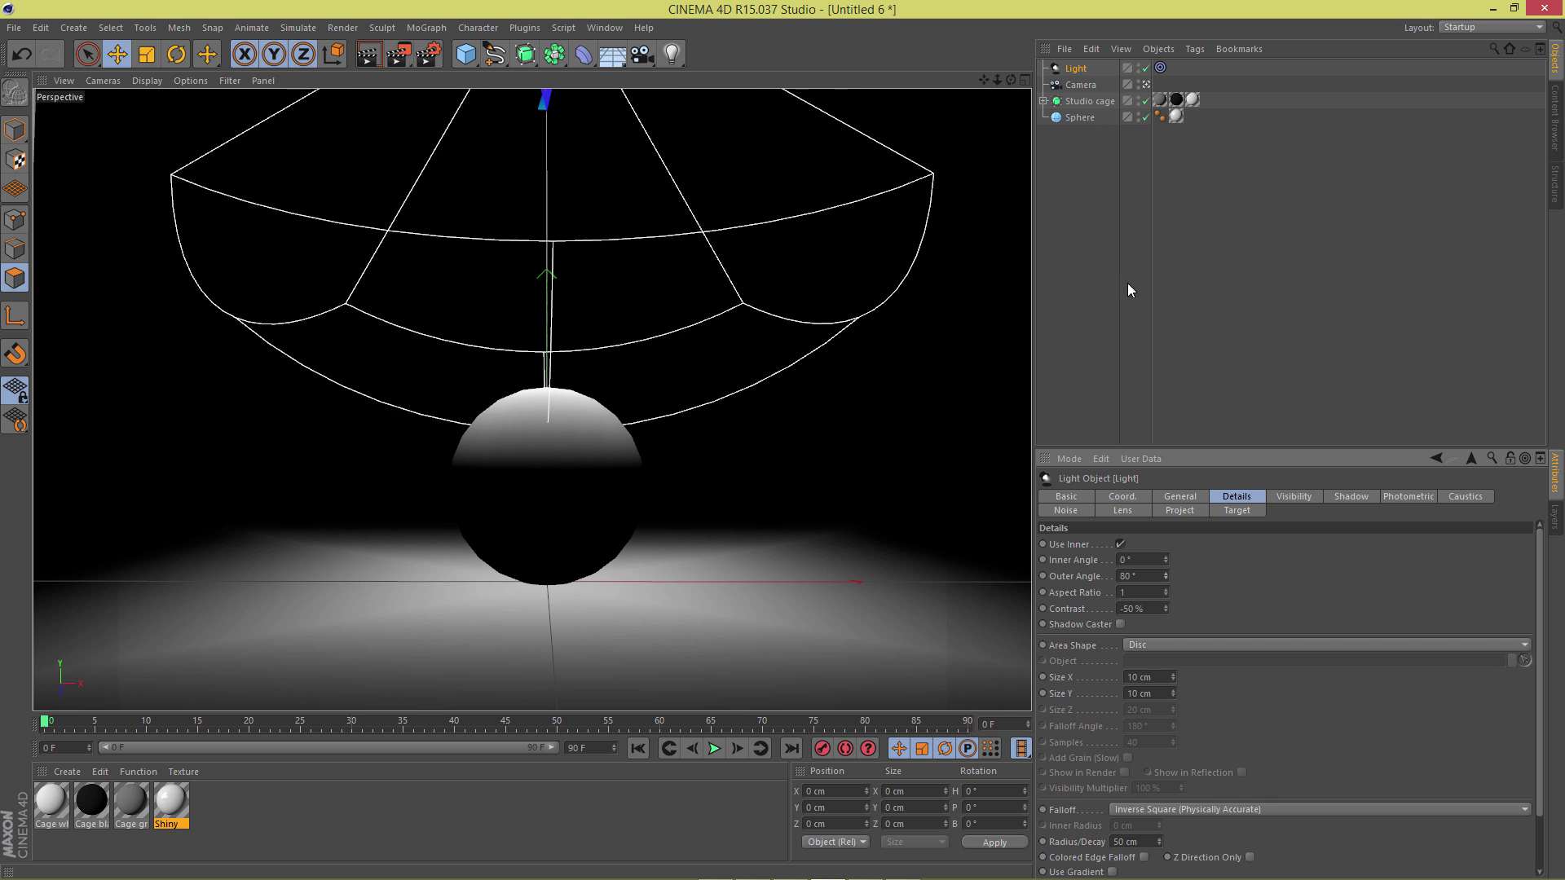
key(ctrl+r)
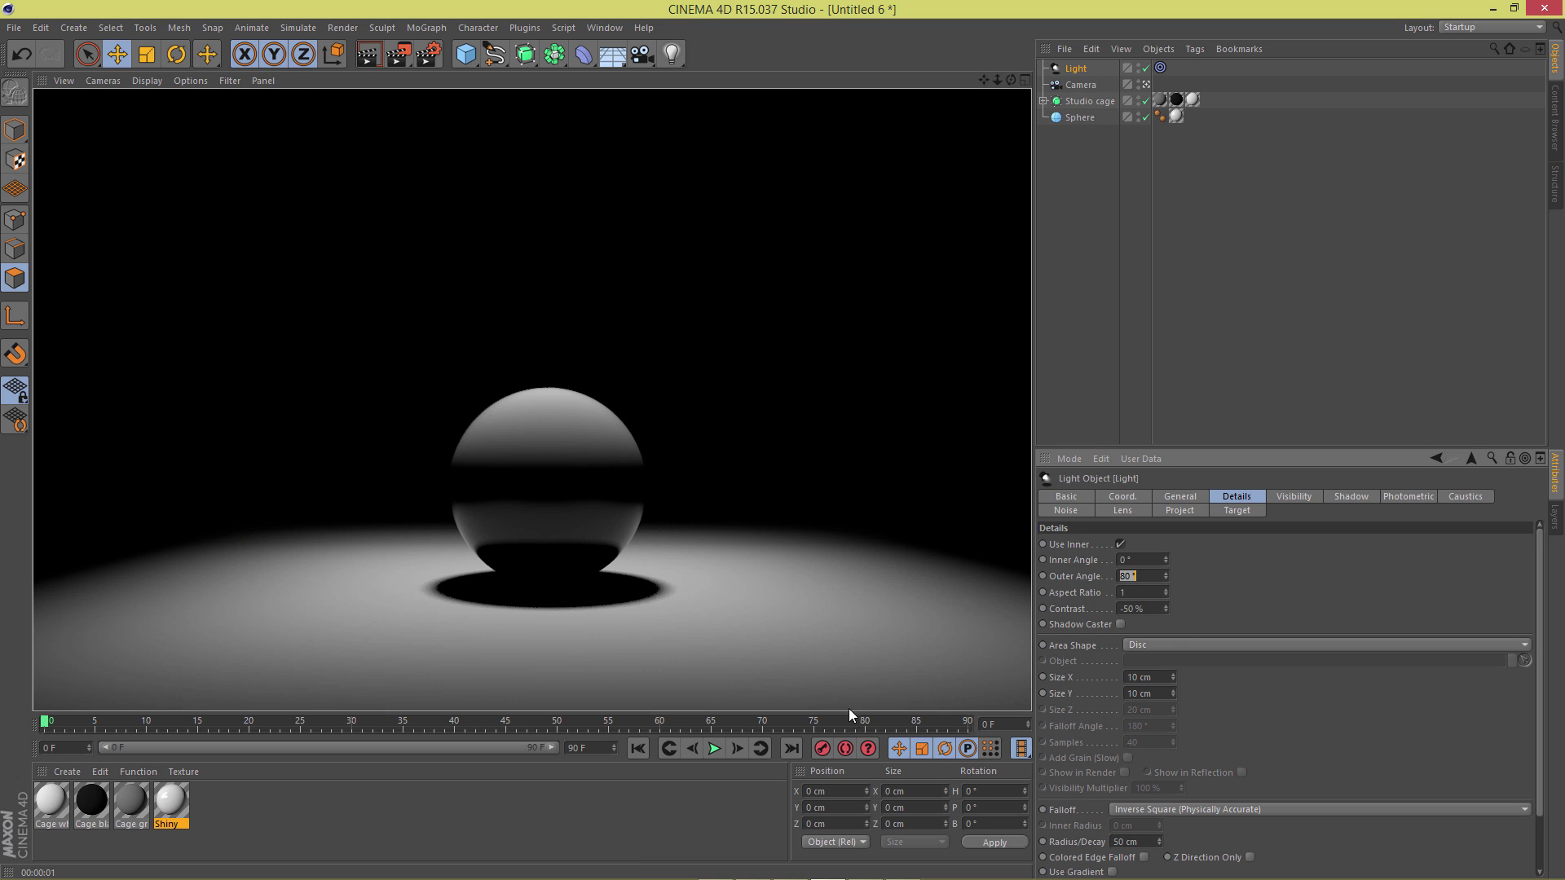
text(58)
key(Return)
key(ctrl+r)
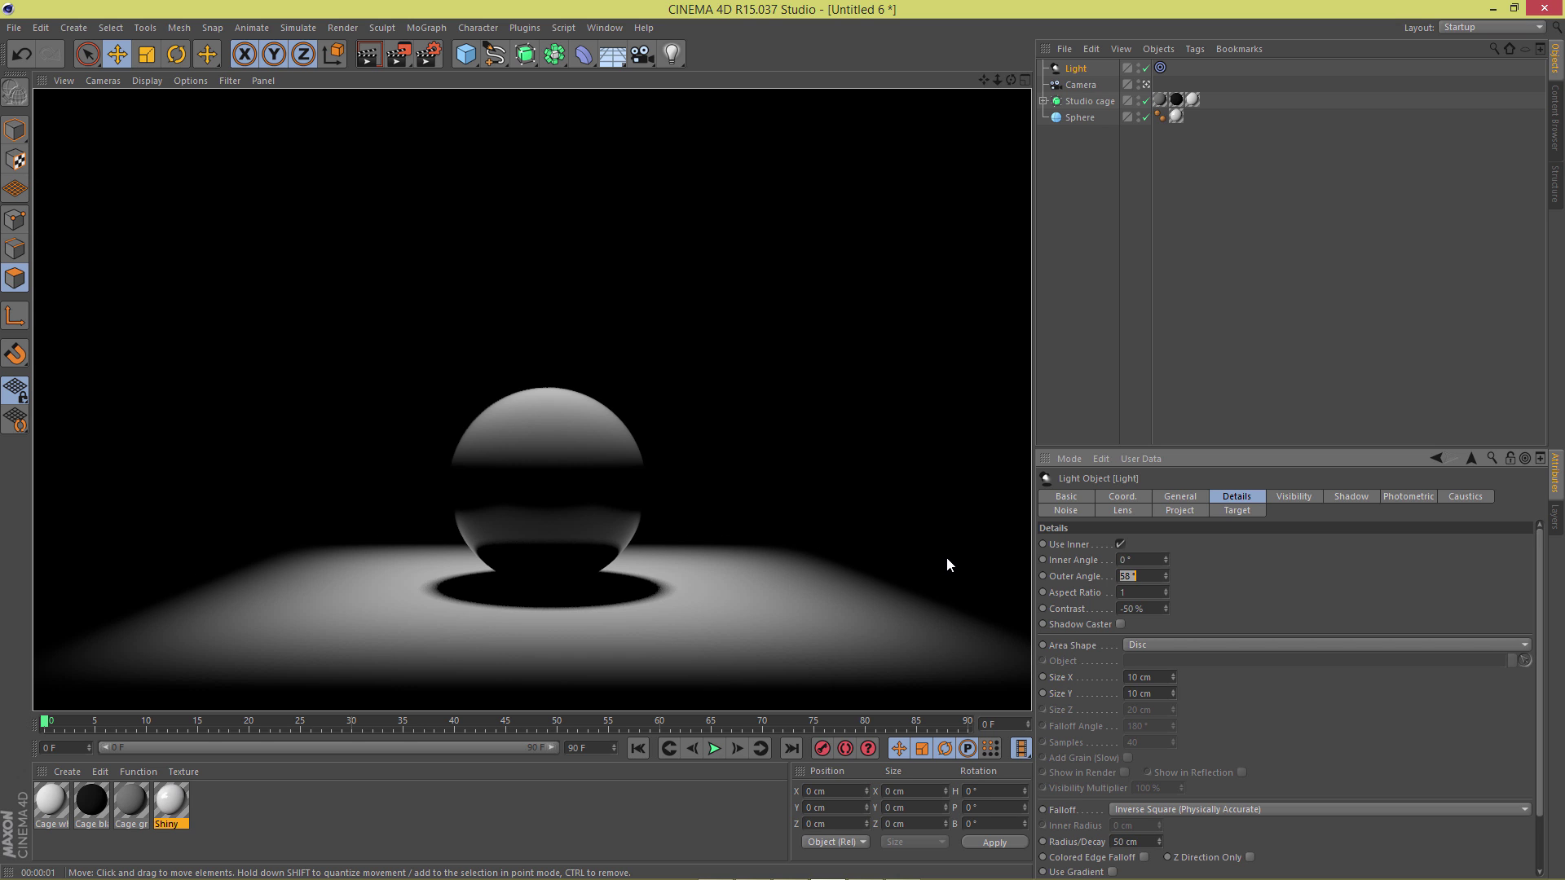
key(ctrl+a)
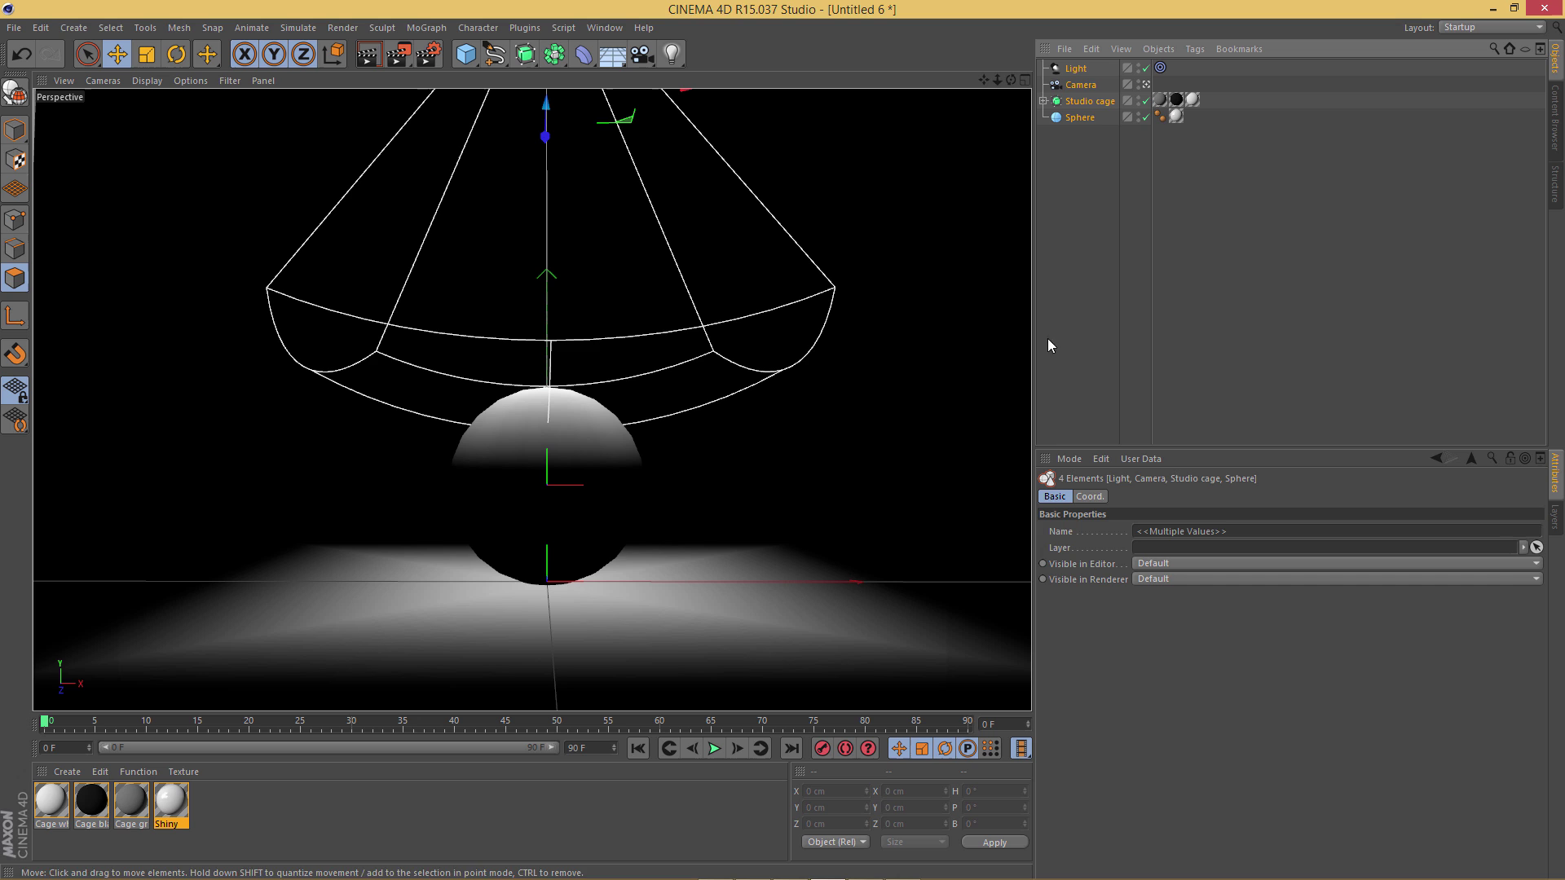
Select the light and change its type to Area
click(1084, 196)
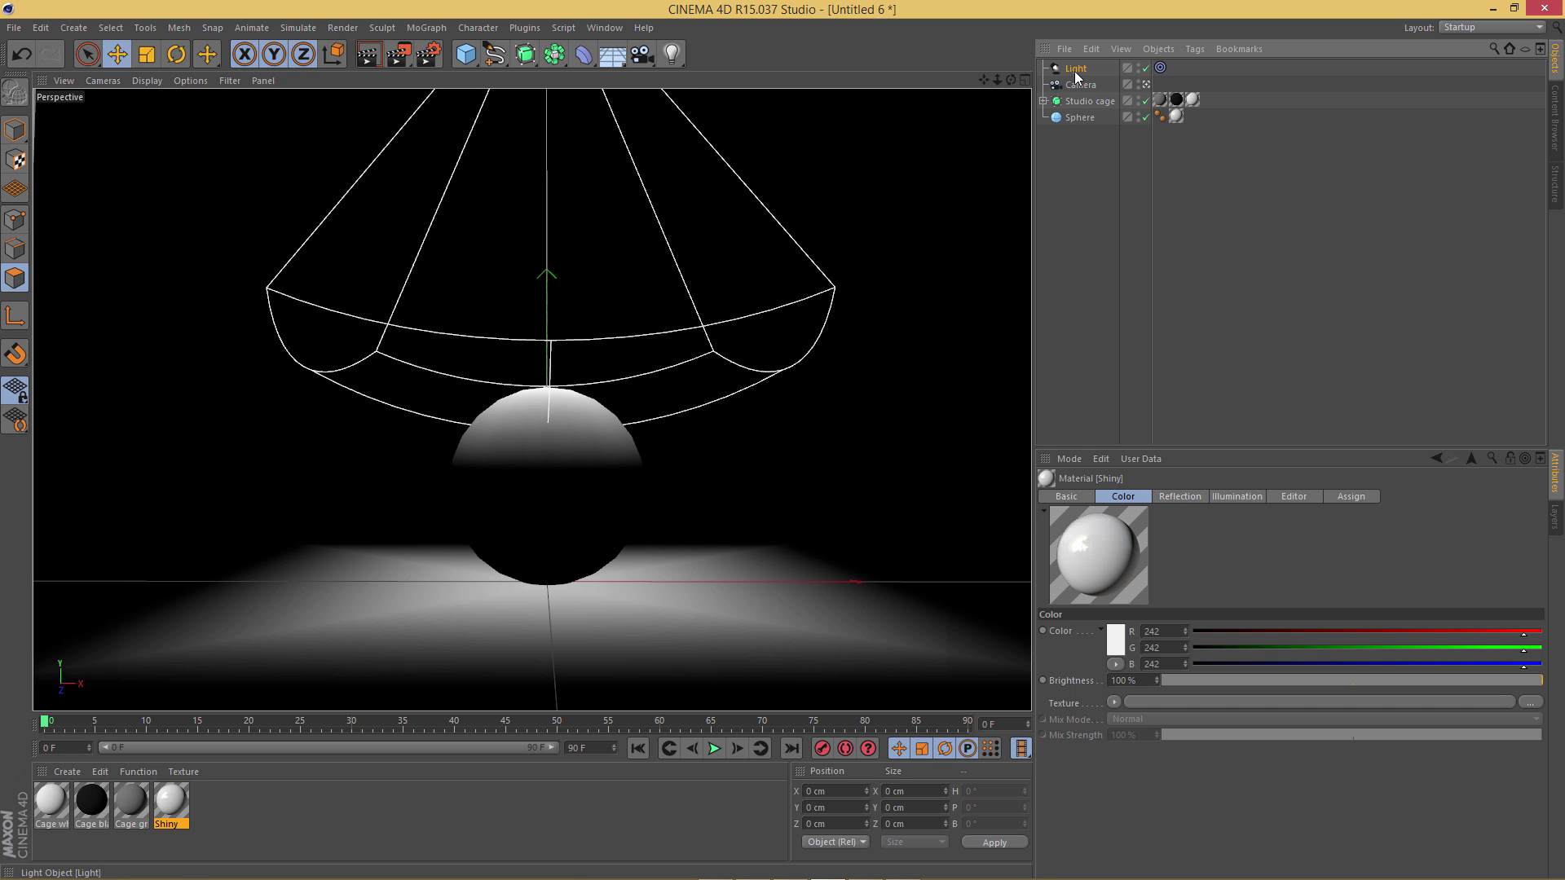
click(1075, 72)
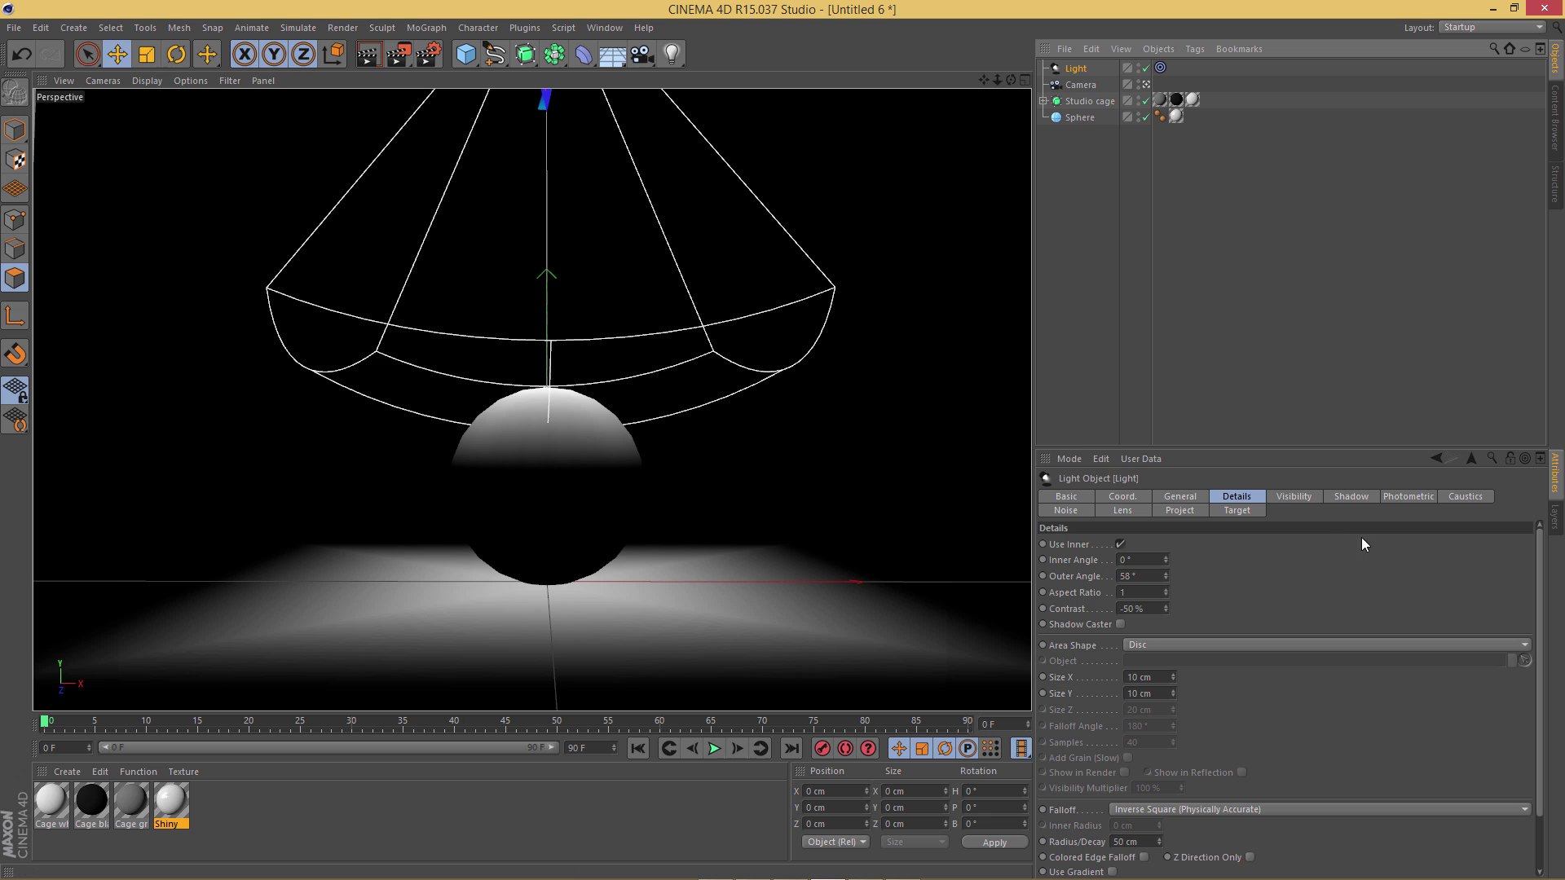
click(1196, 499)
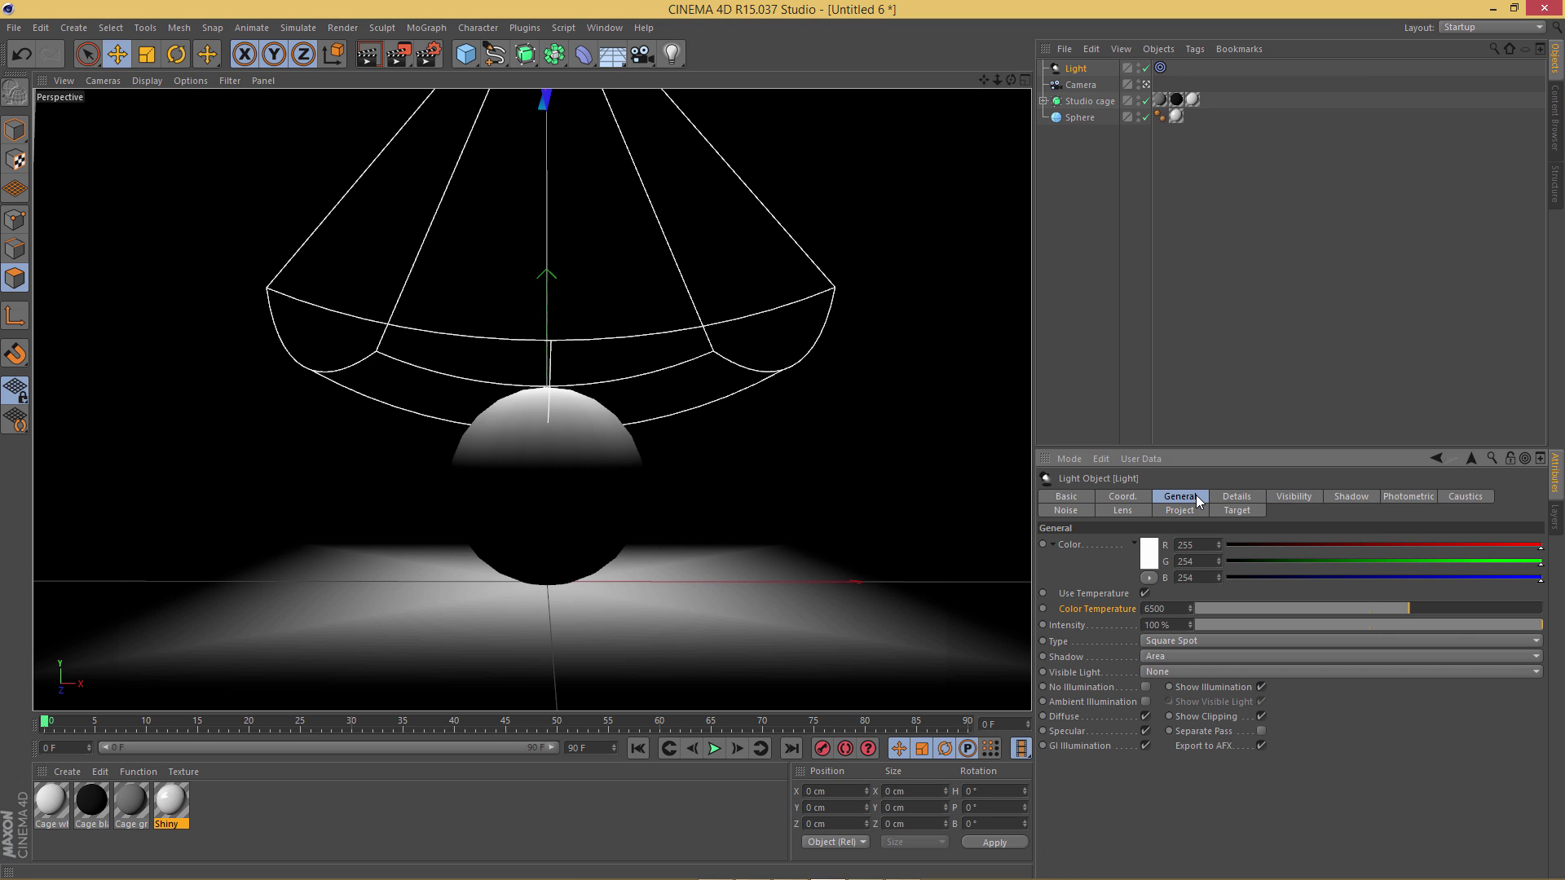
click(1185, 644)
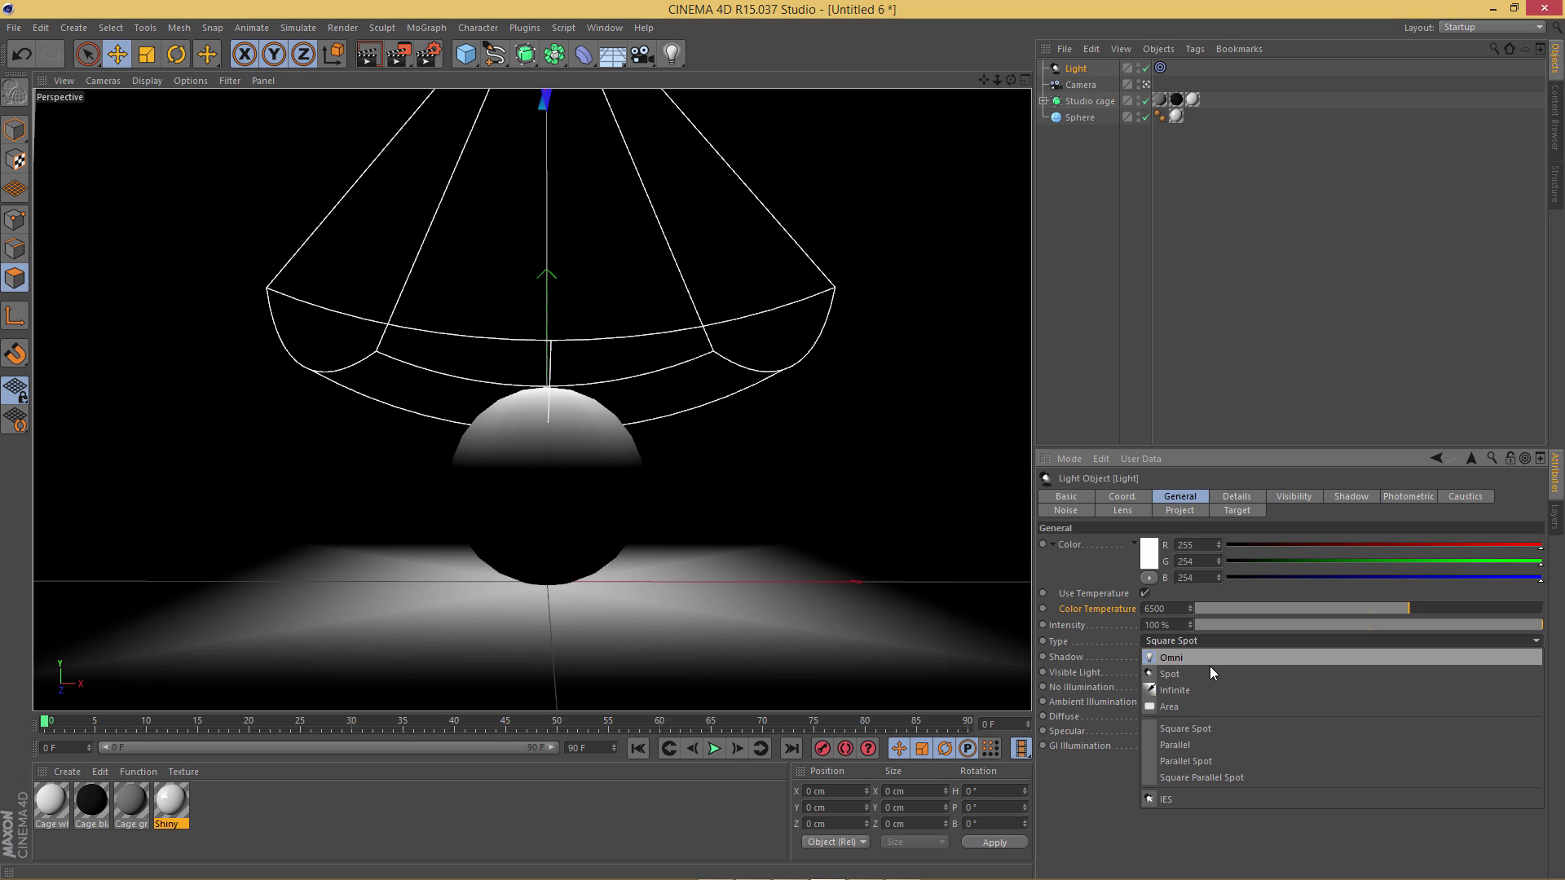
click(1210, 707)
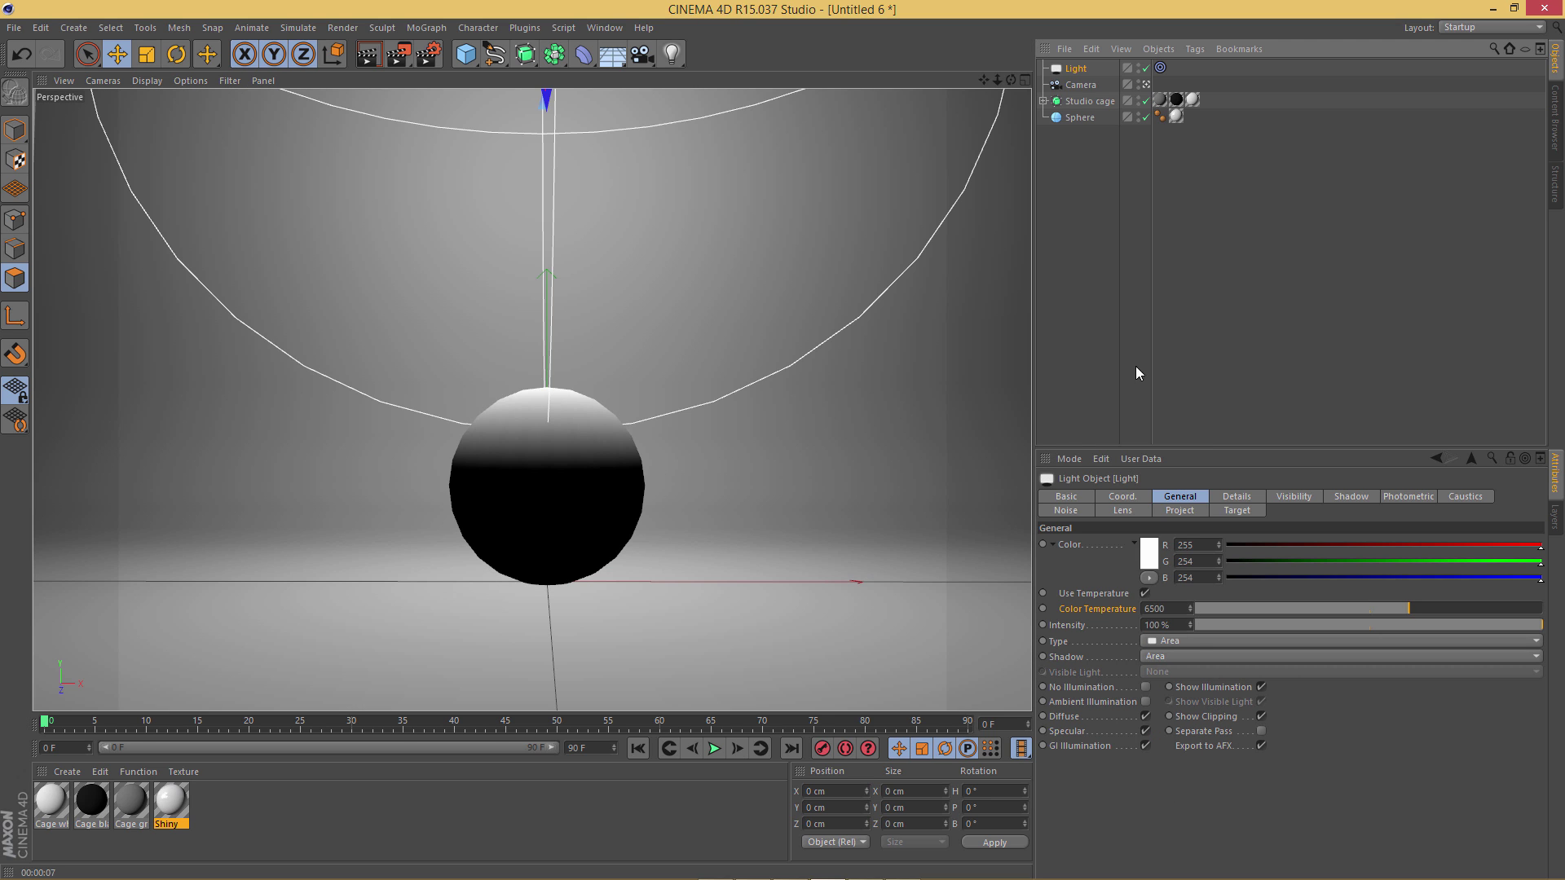
Reset the area light's Contrast from -50 % to 0 %
click(1235, 496)
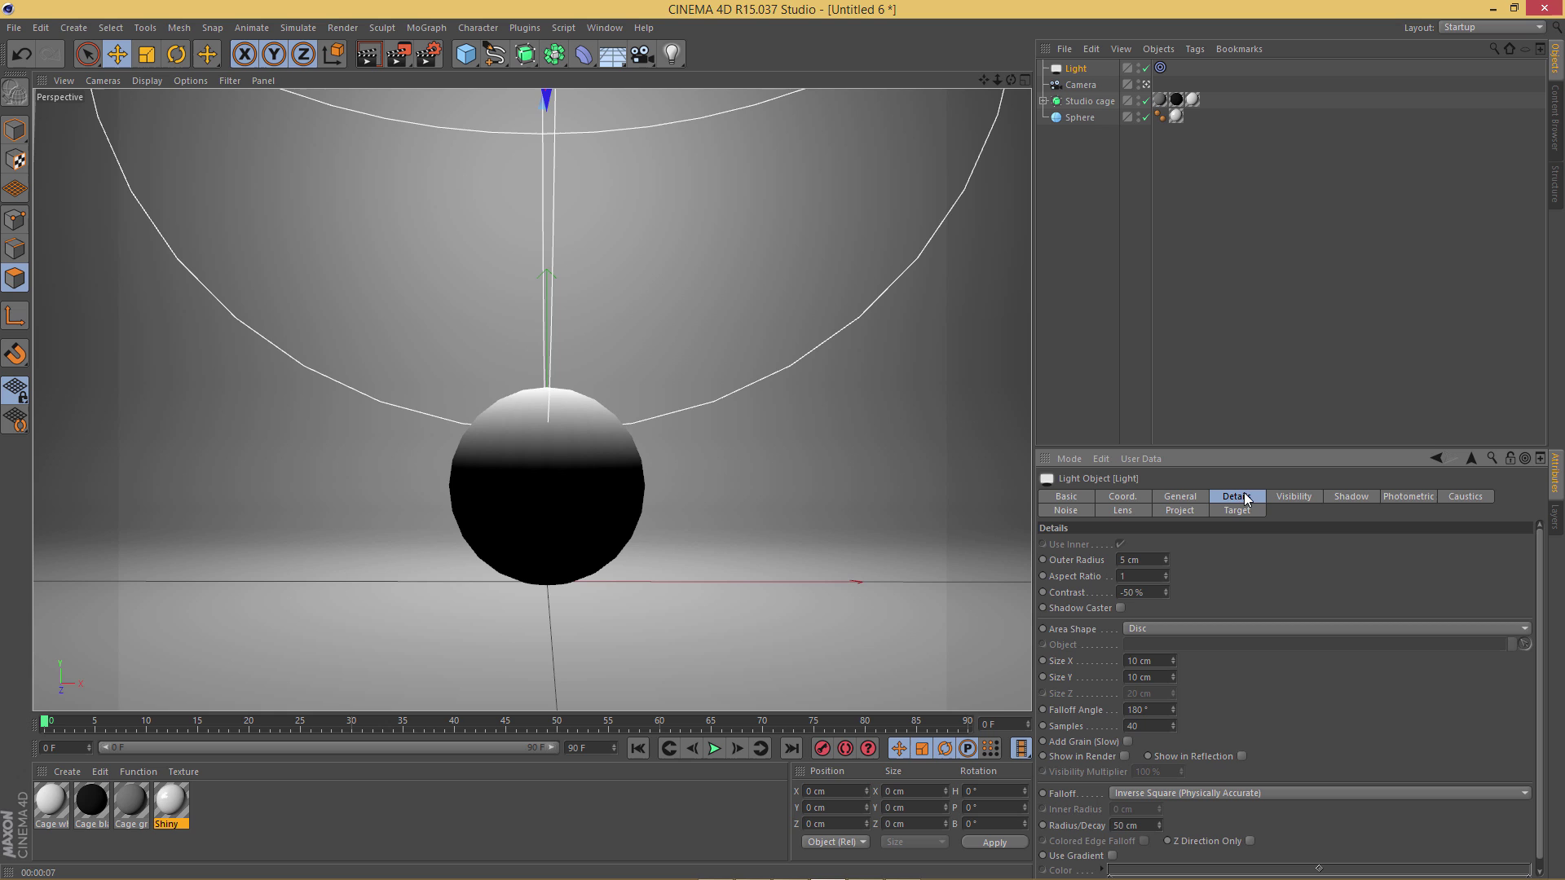
double_click(1153, 593)
text(0)
key(Return)
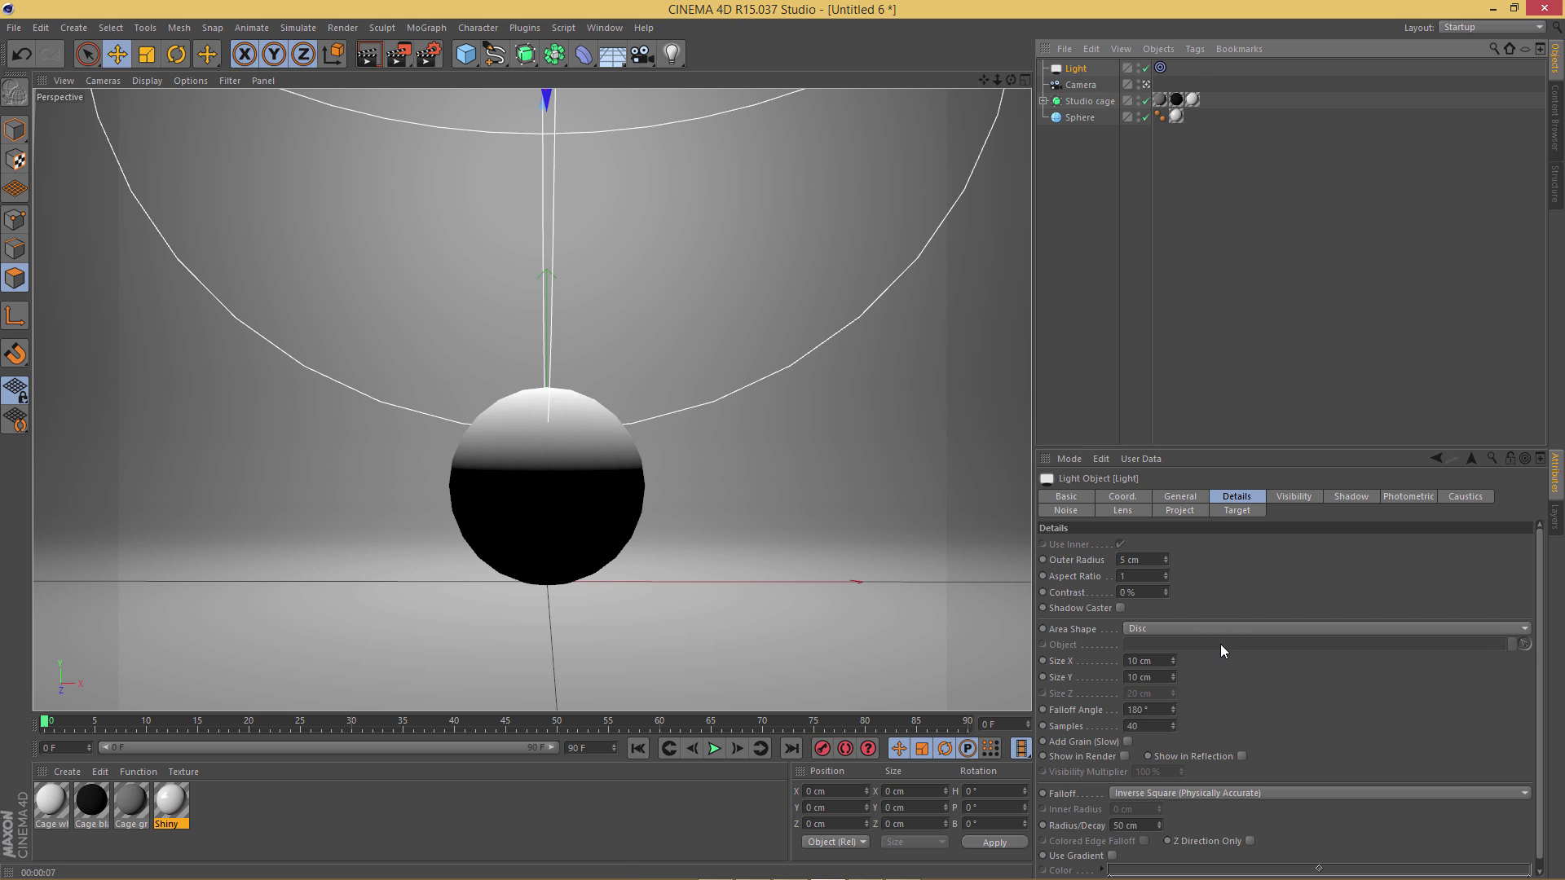
scroll(1225, 652, down, 1)
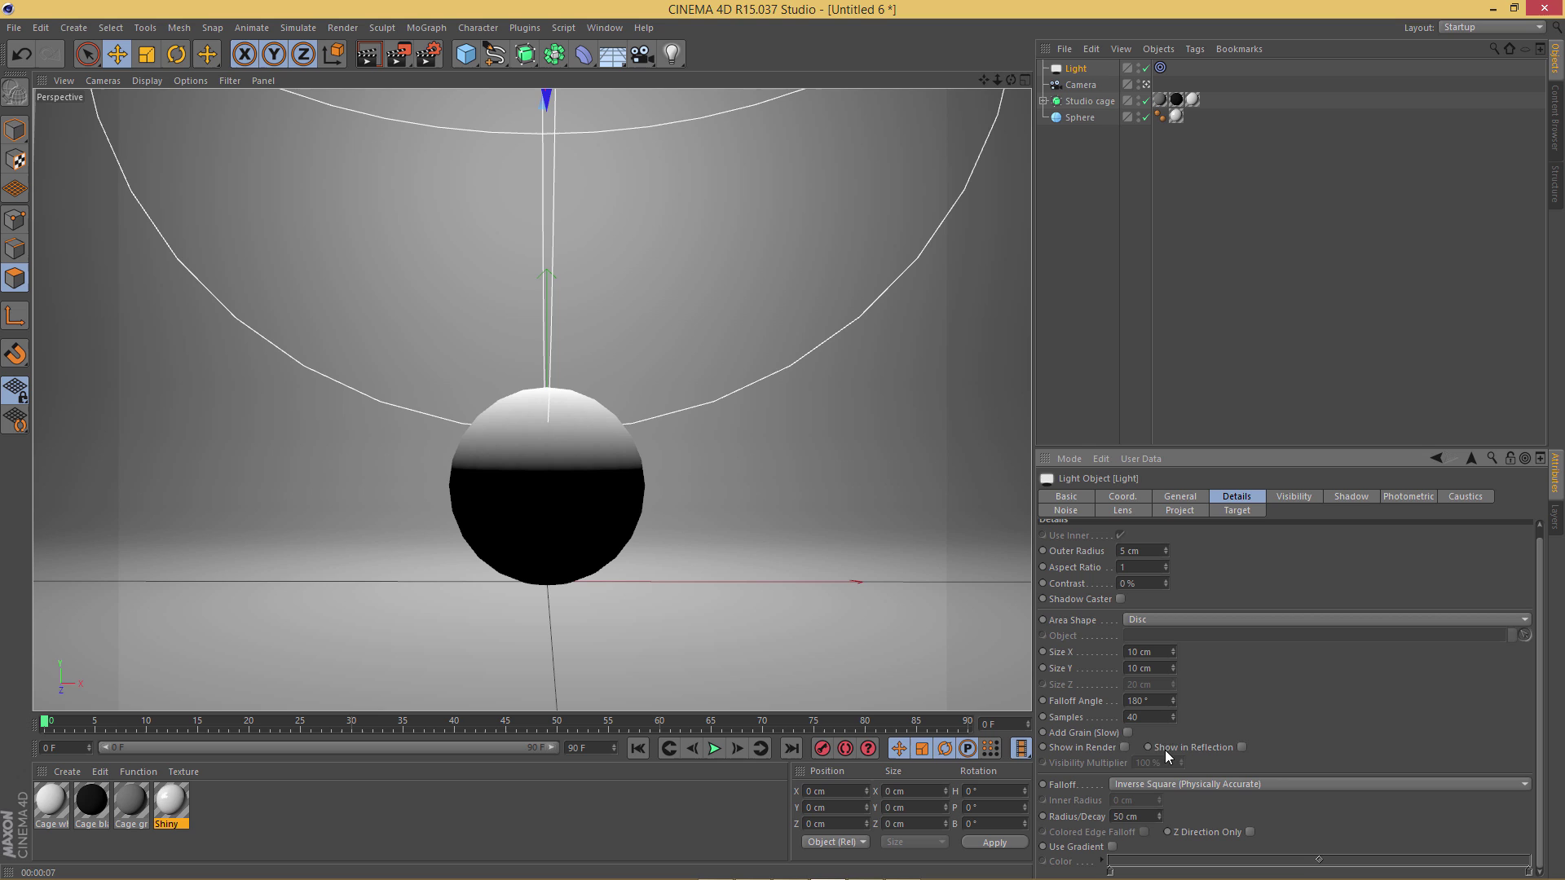
Enable Show in Render and set the Visibility Multiplier to 400 %
click(1124, 747)
drag(1173, 762, 1127, 763)
text(400)
Make the area shape a Rectangle sized 50 × 50 cm
click(1197, 624)
click(1157, 661)
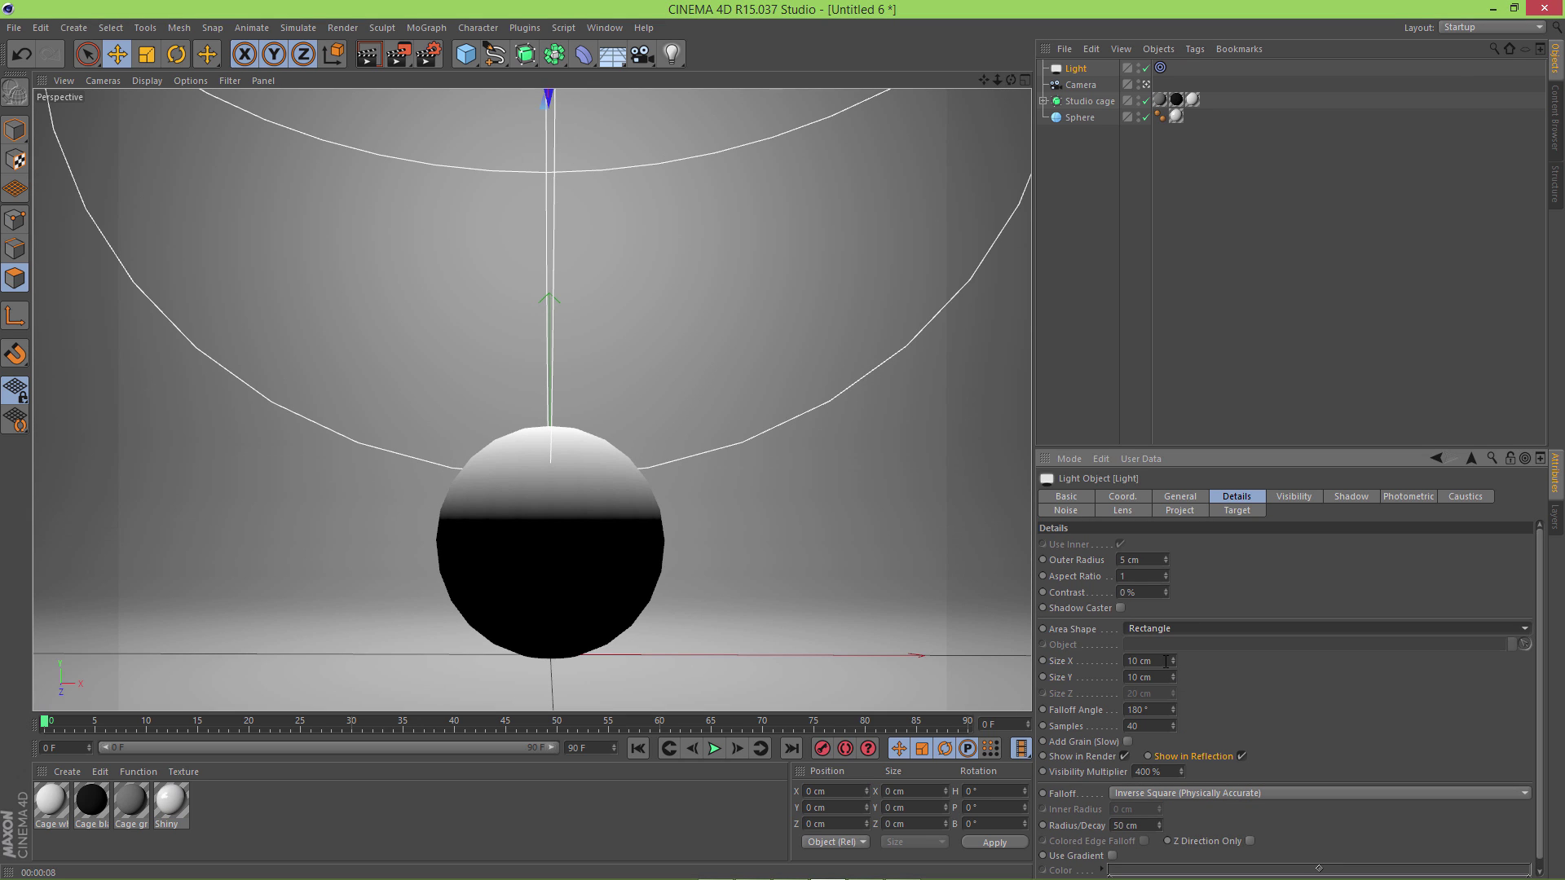
double_click(1162, 661)
text(50)
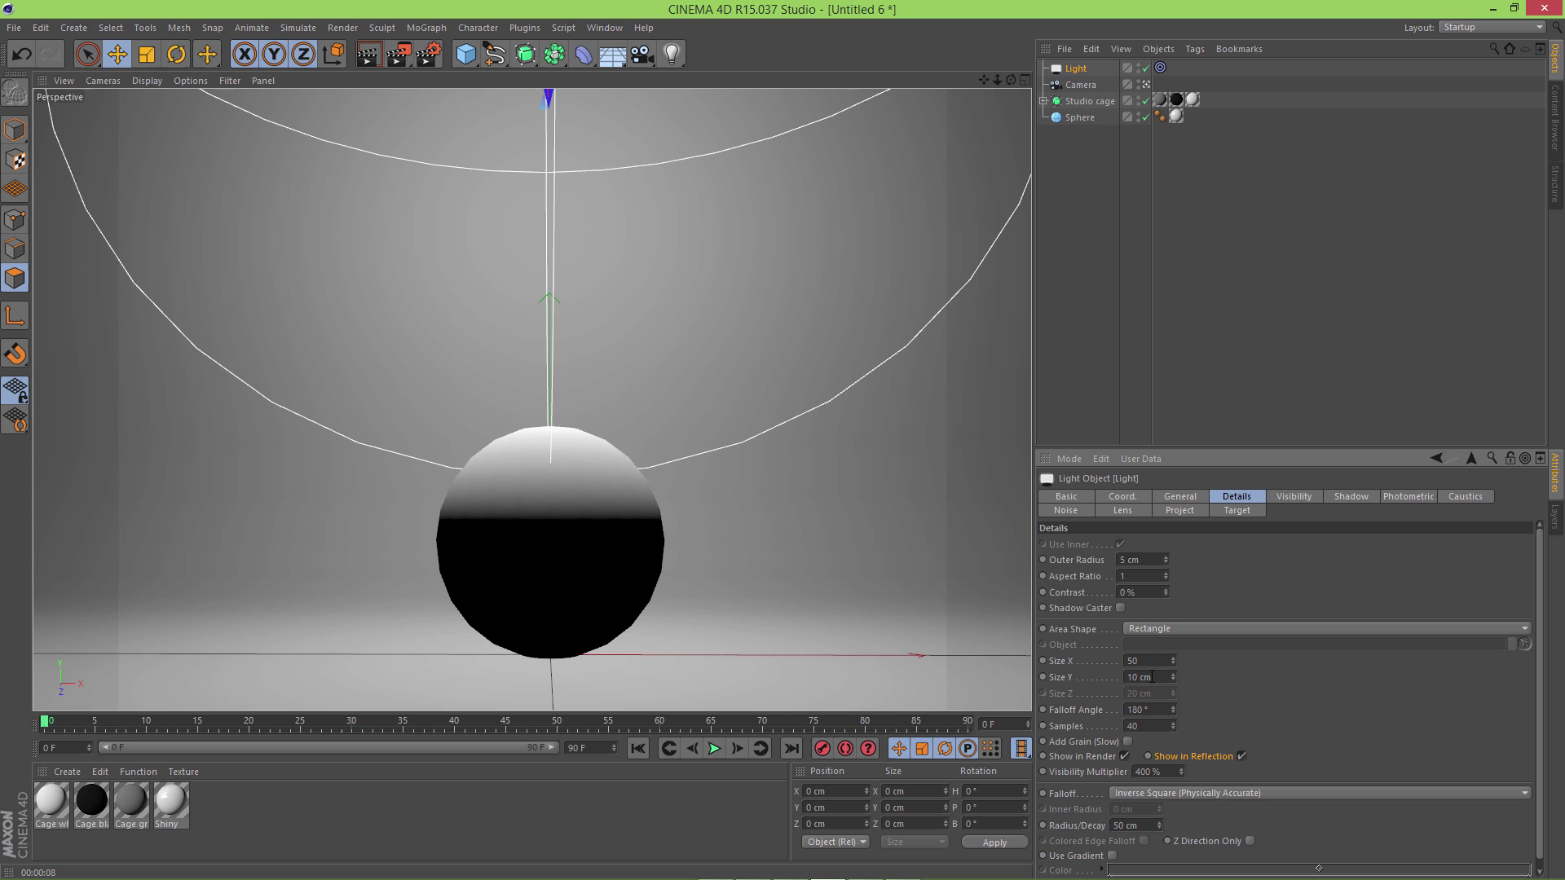
key(Tab)
text(50)
key(Return)
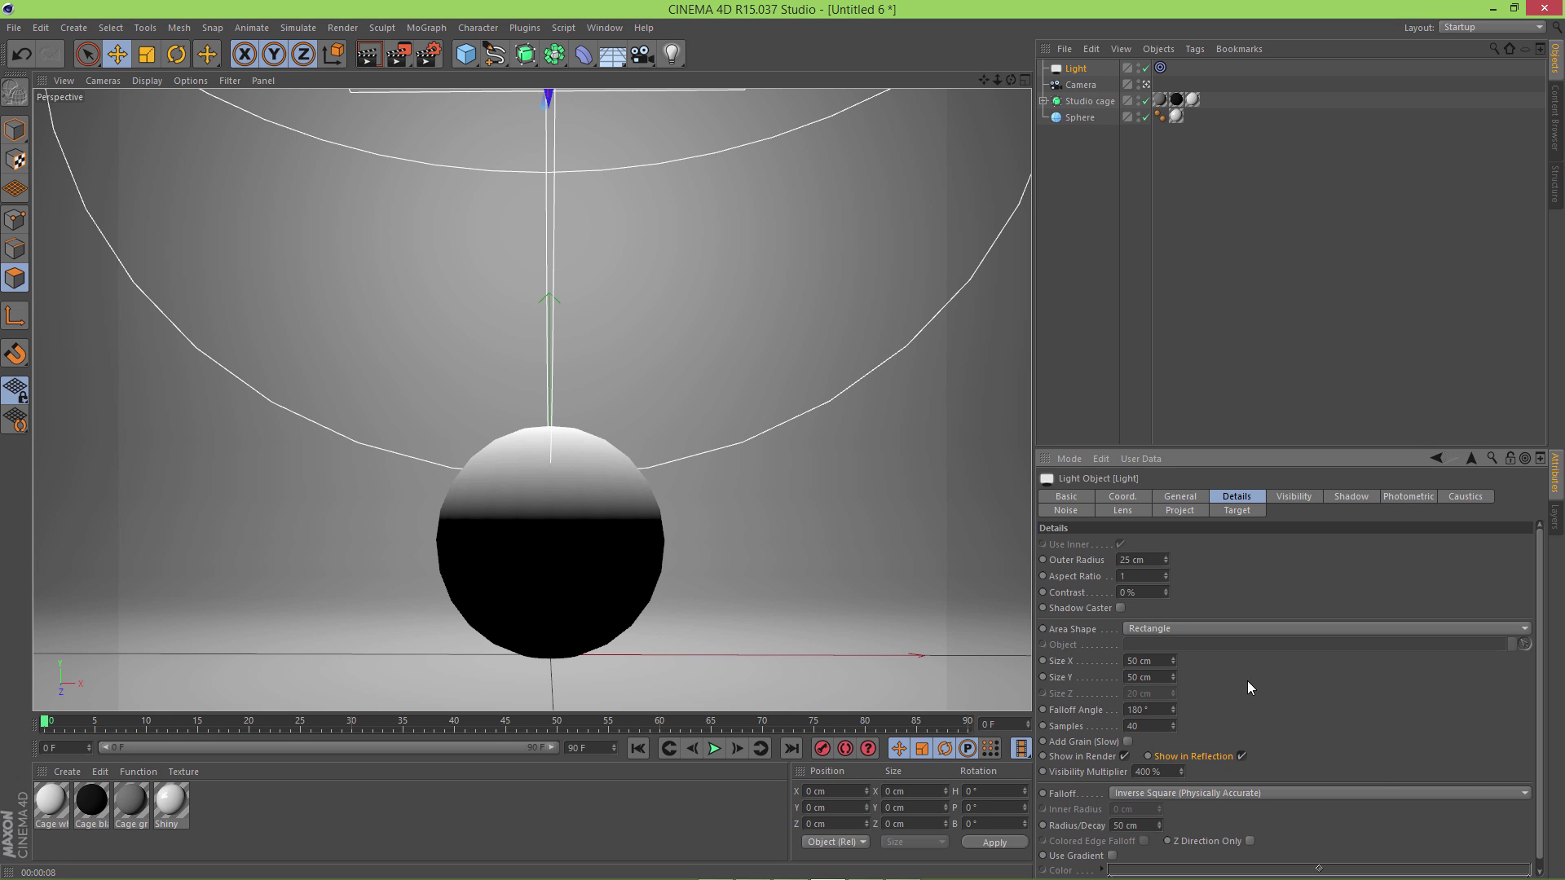
Frame the light, then render the view through the scene camera
key(o)
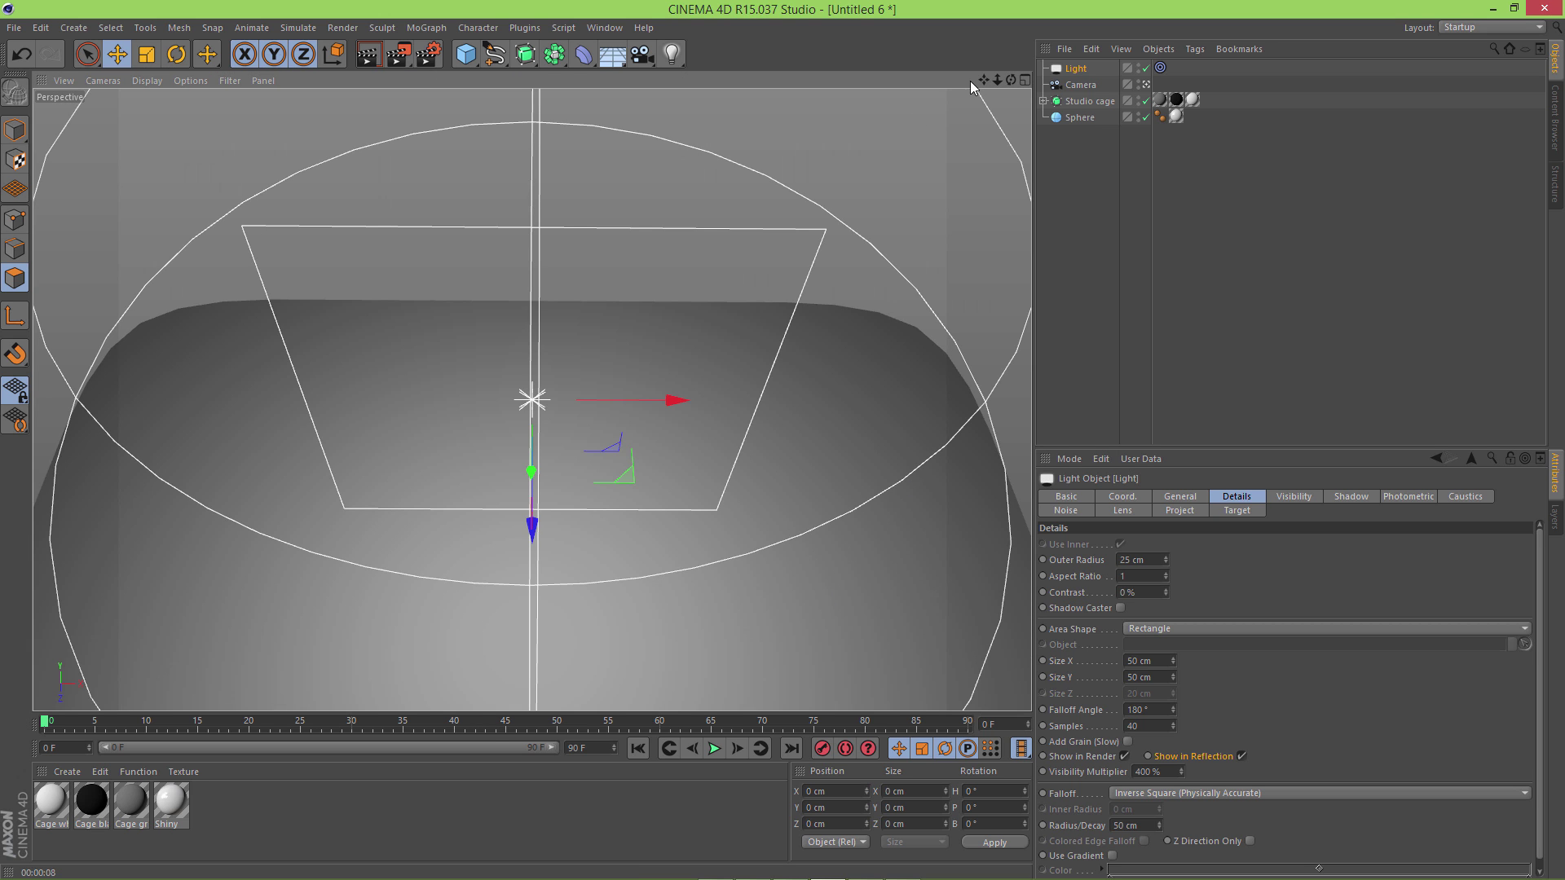
scroll(782, 440, up, 5)
key(ctrl+shift+z)
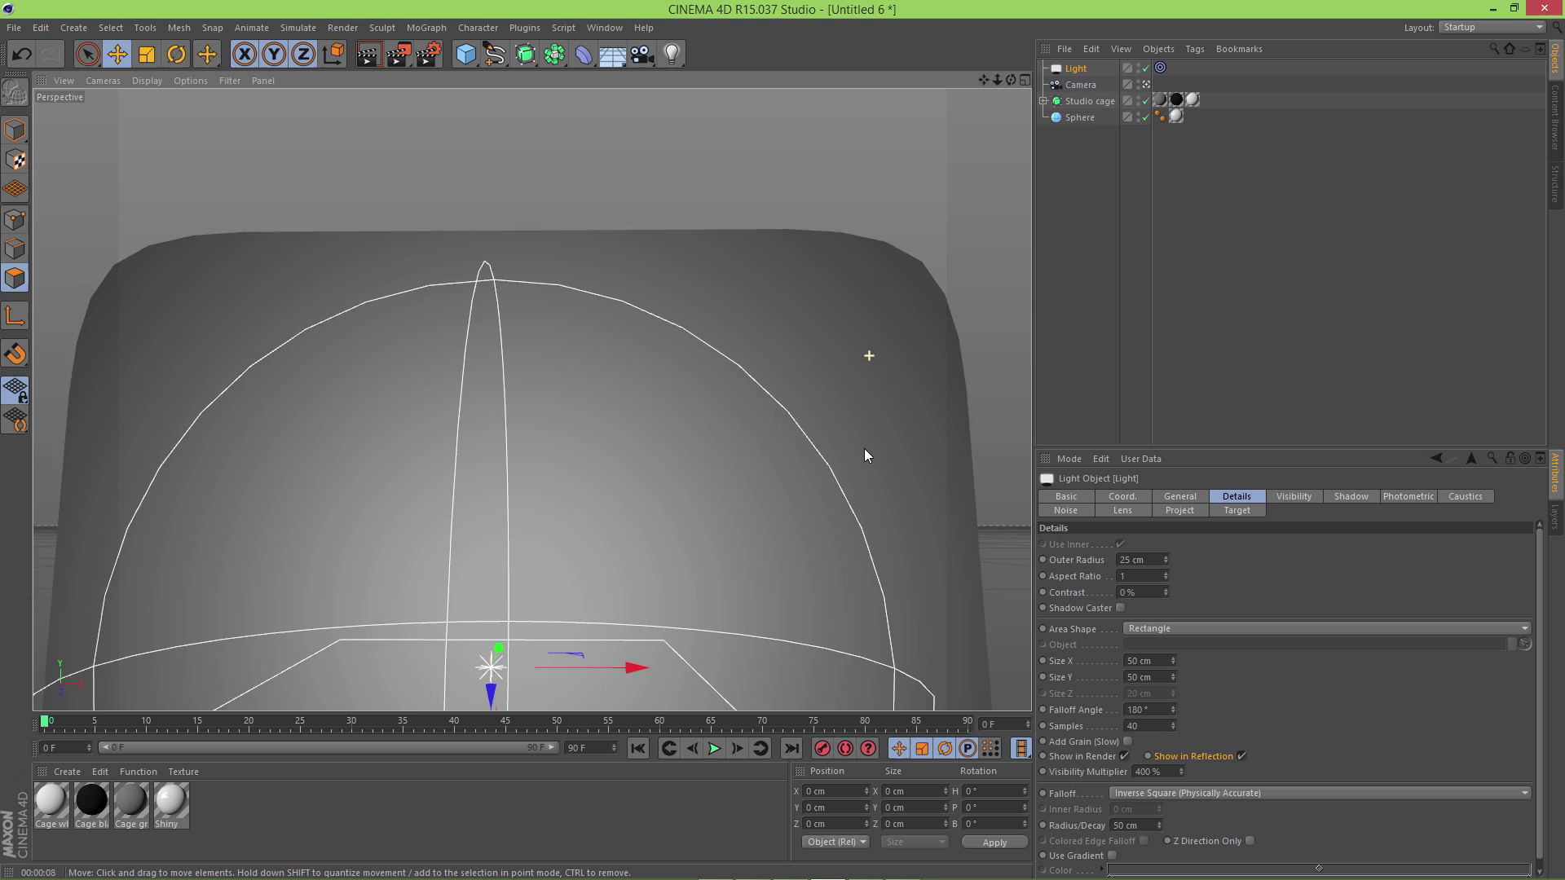
key(ctrl+r)
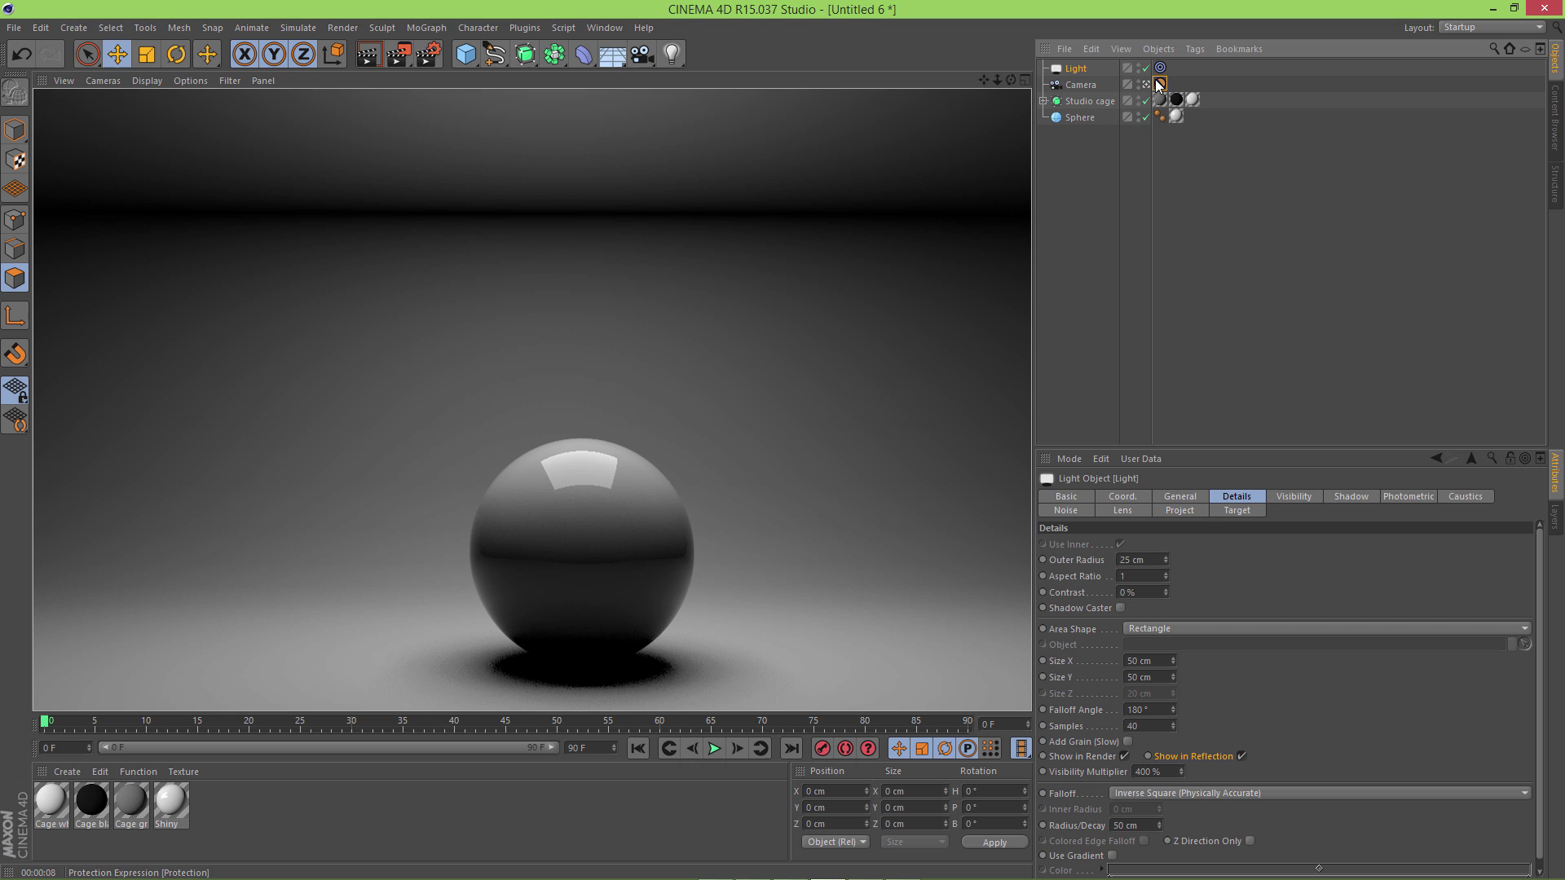
Select only the light and move it up and to the left above the sphere
click(1092, 86)
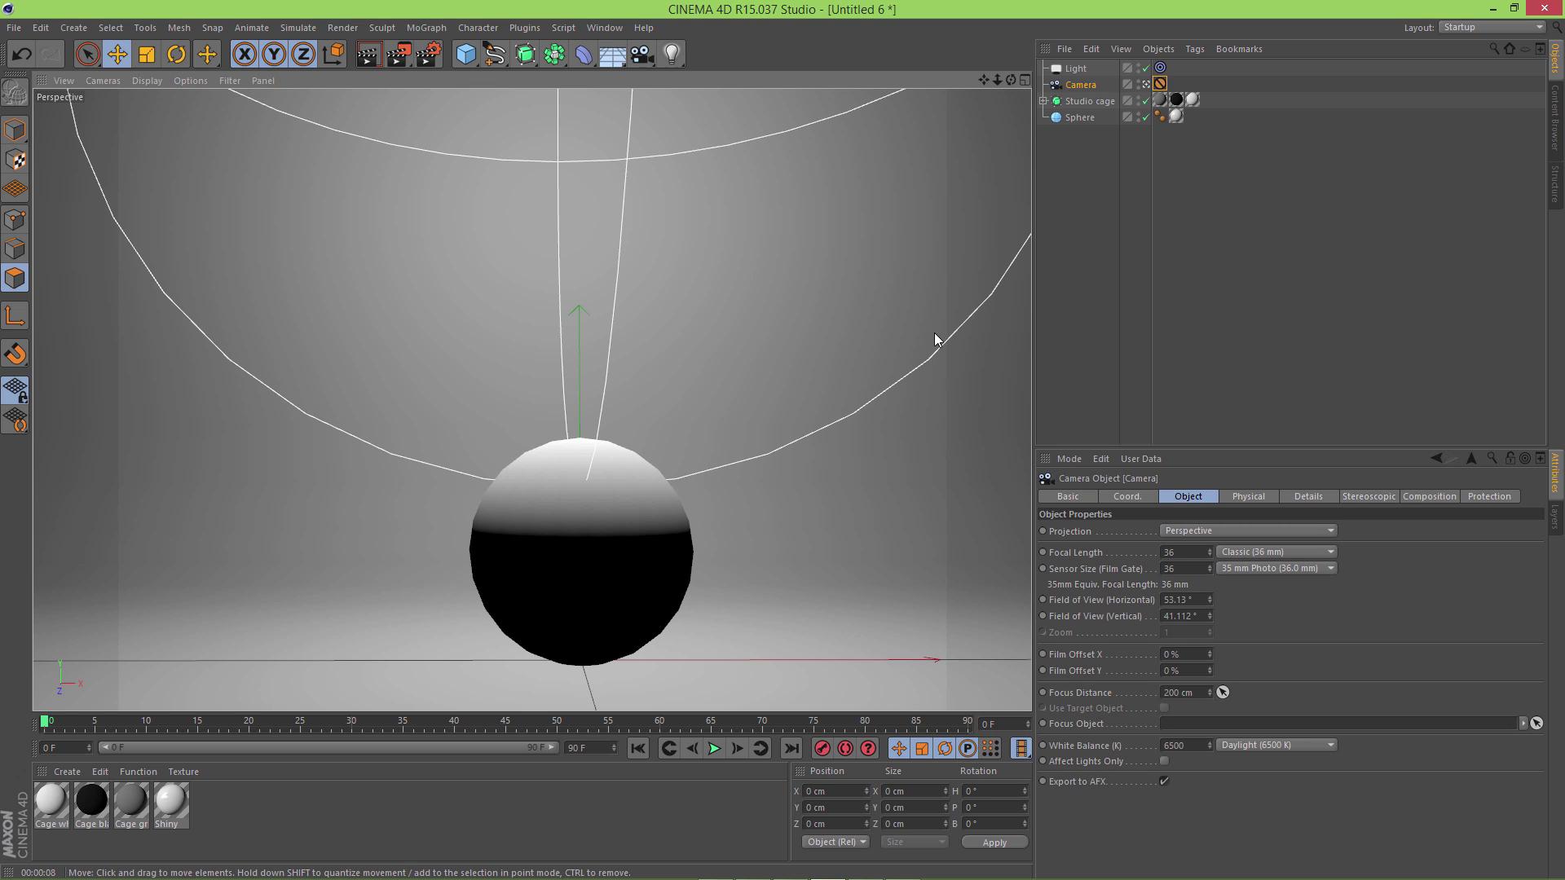
key(ctrl+a)
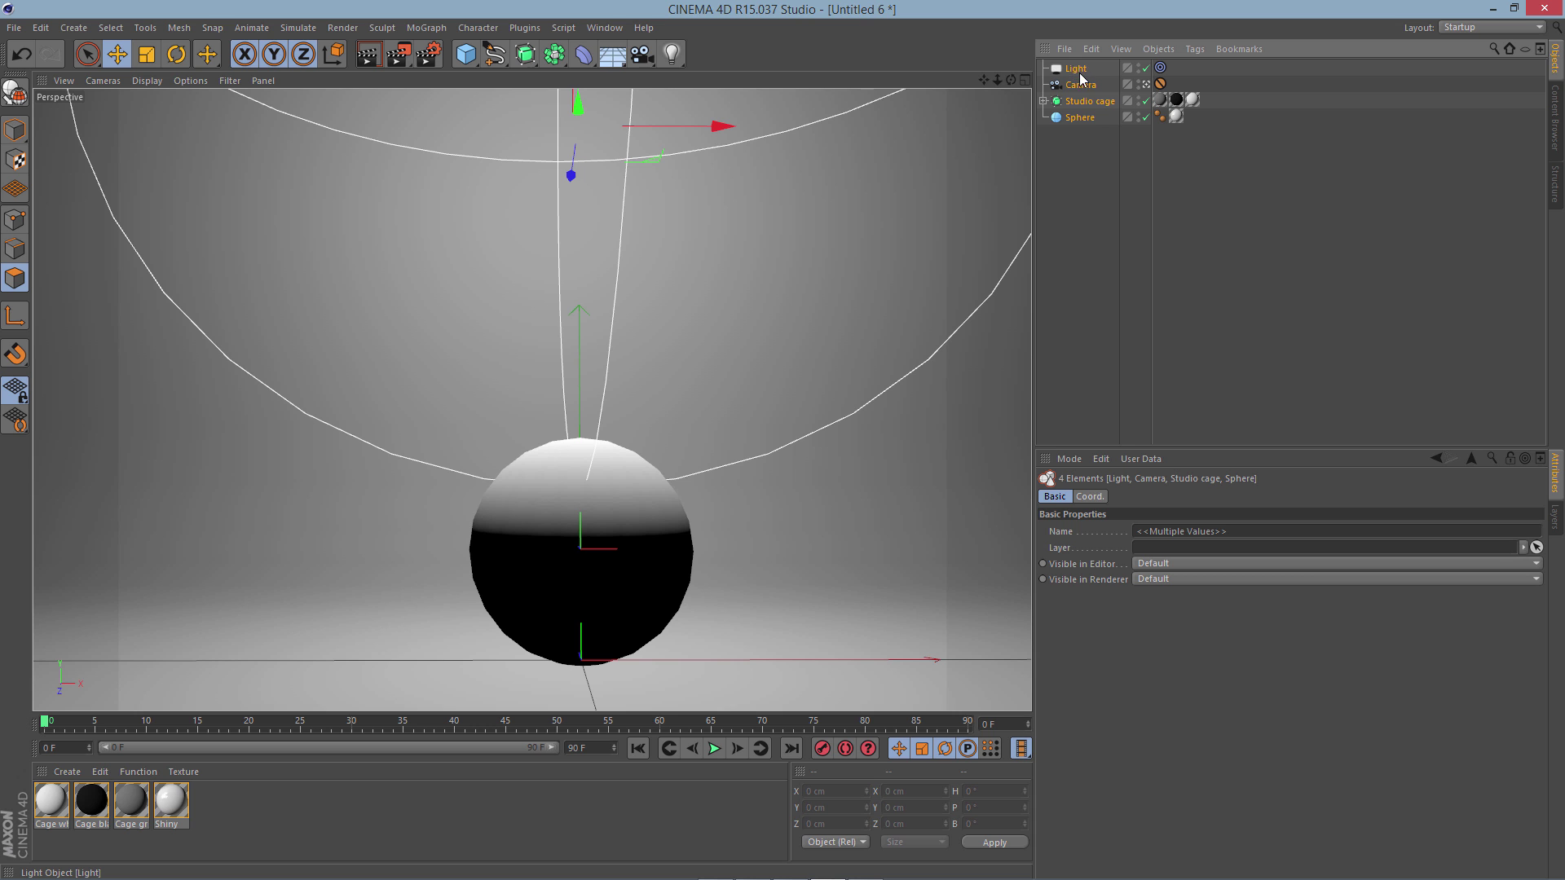
click(1145, 83)
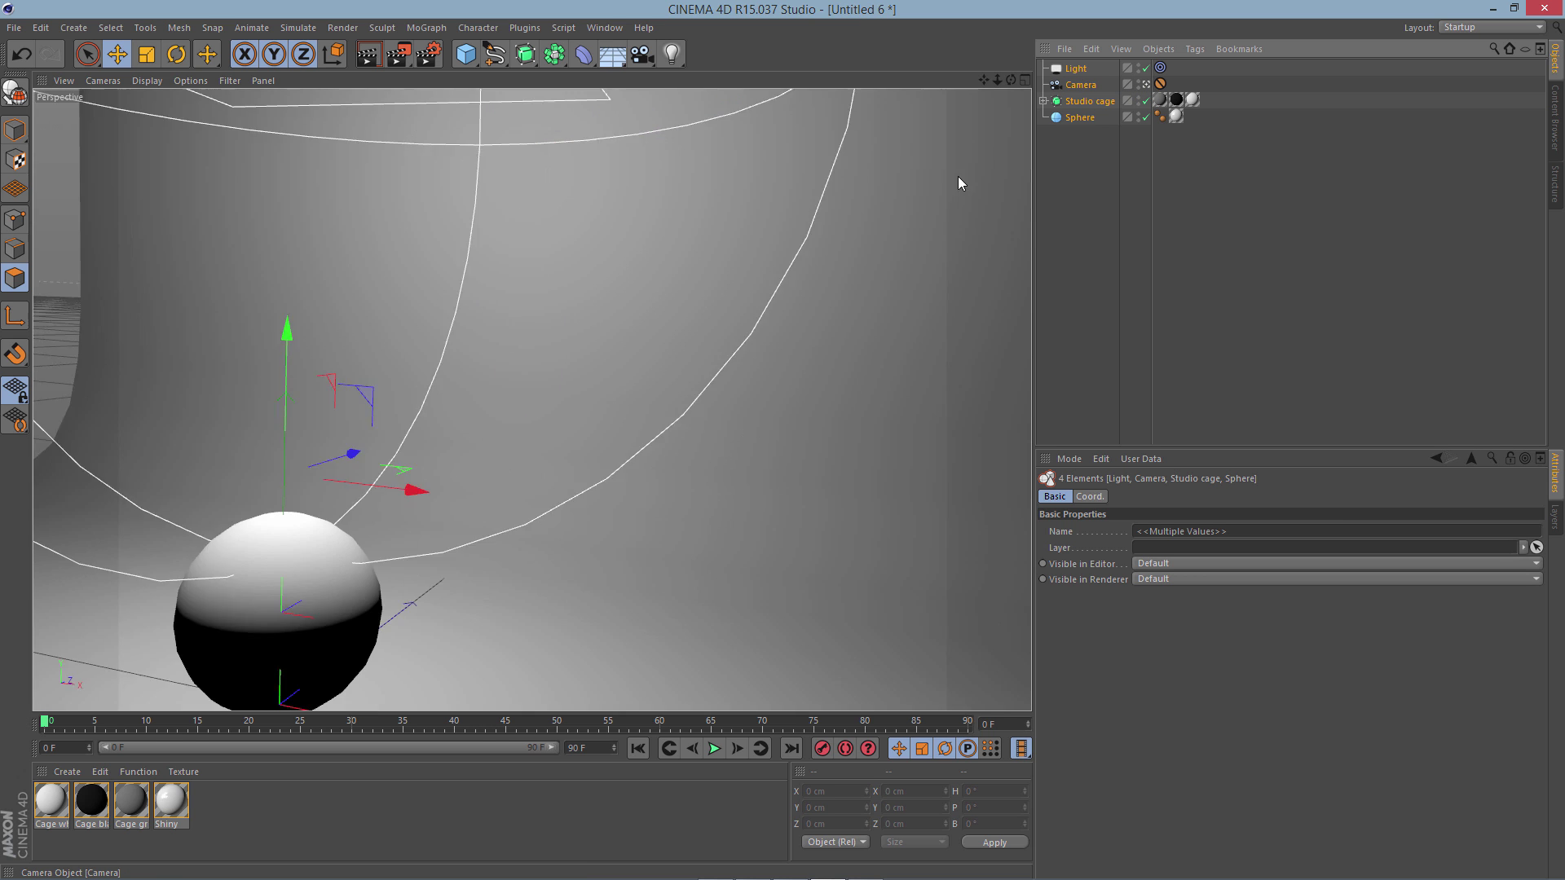
alt+drag(961, 181, 656, 266)
alt+drag(498, 337, 423, 310)
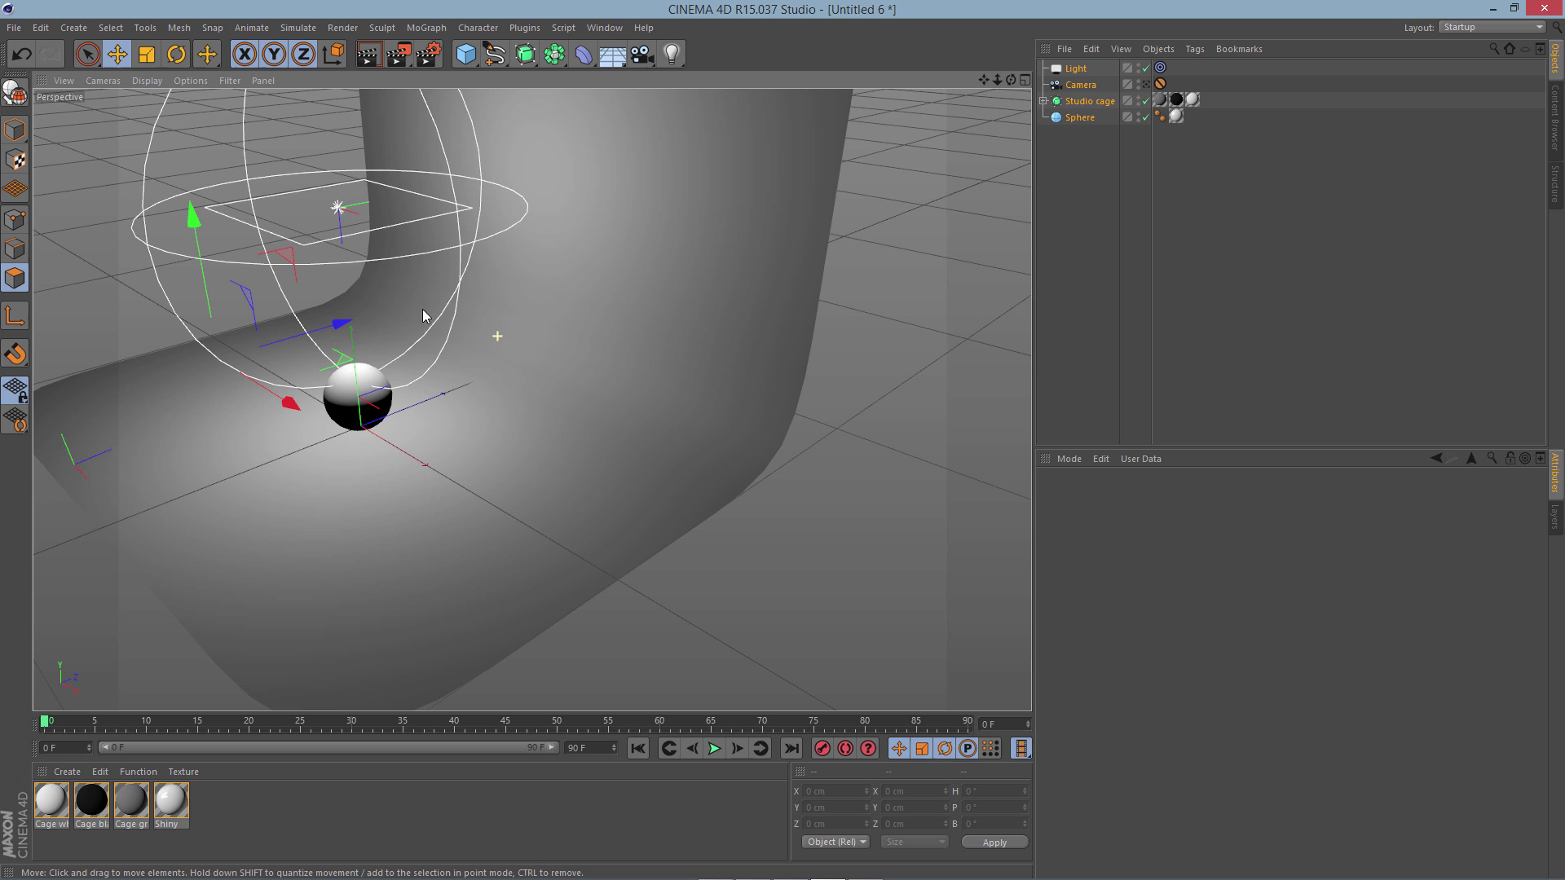
mouse_move(290, 405)
mouse_down()
mouse_move(260, 384)
mouse_move(274, 396)
mouse_up()
key(ctrl+z)
click(1076, 69)
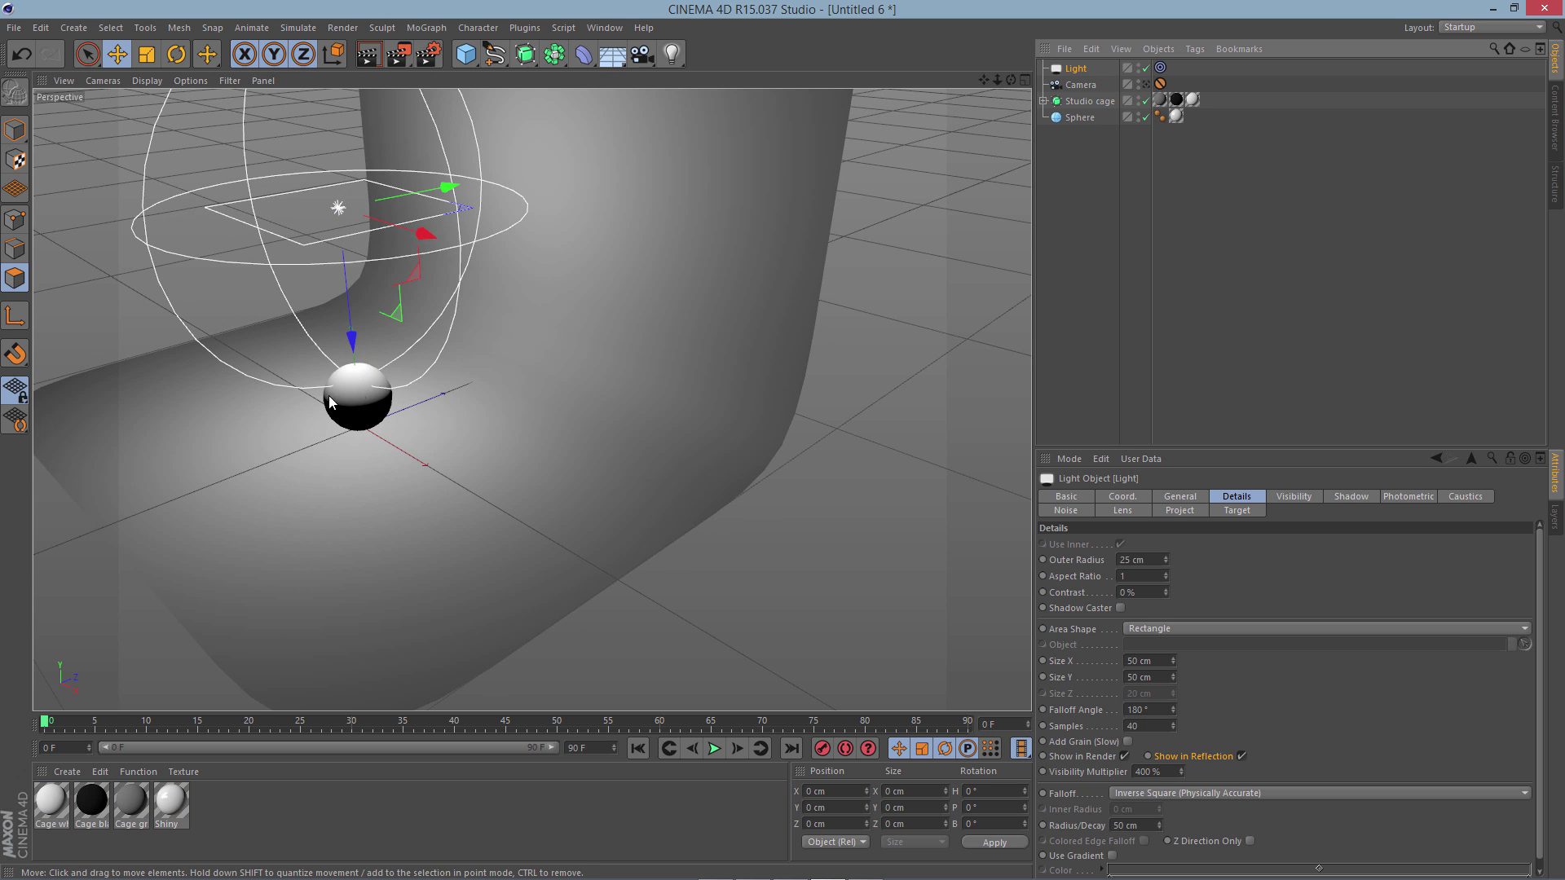
drag(410, 240, 362, 209)
Tilt the light about -43° toward the sphere and render the camera view
key(r)
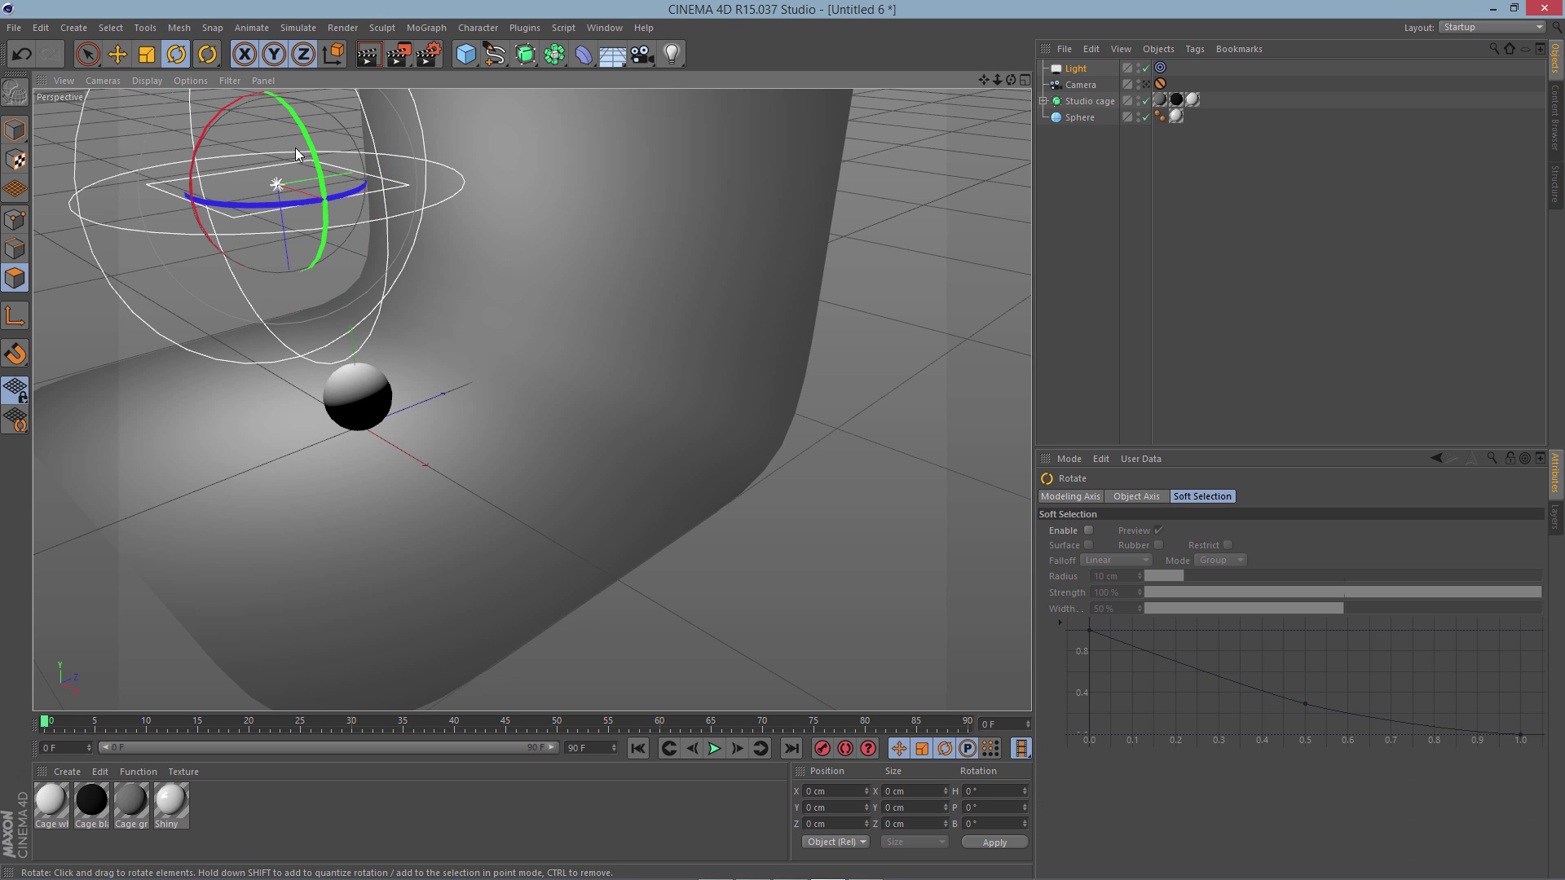
drag(282, 114, 281, 199)
key(e)
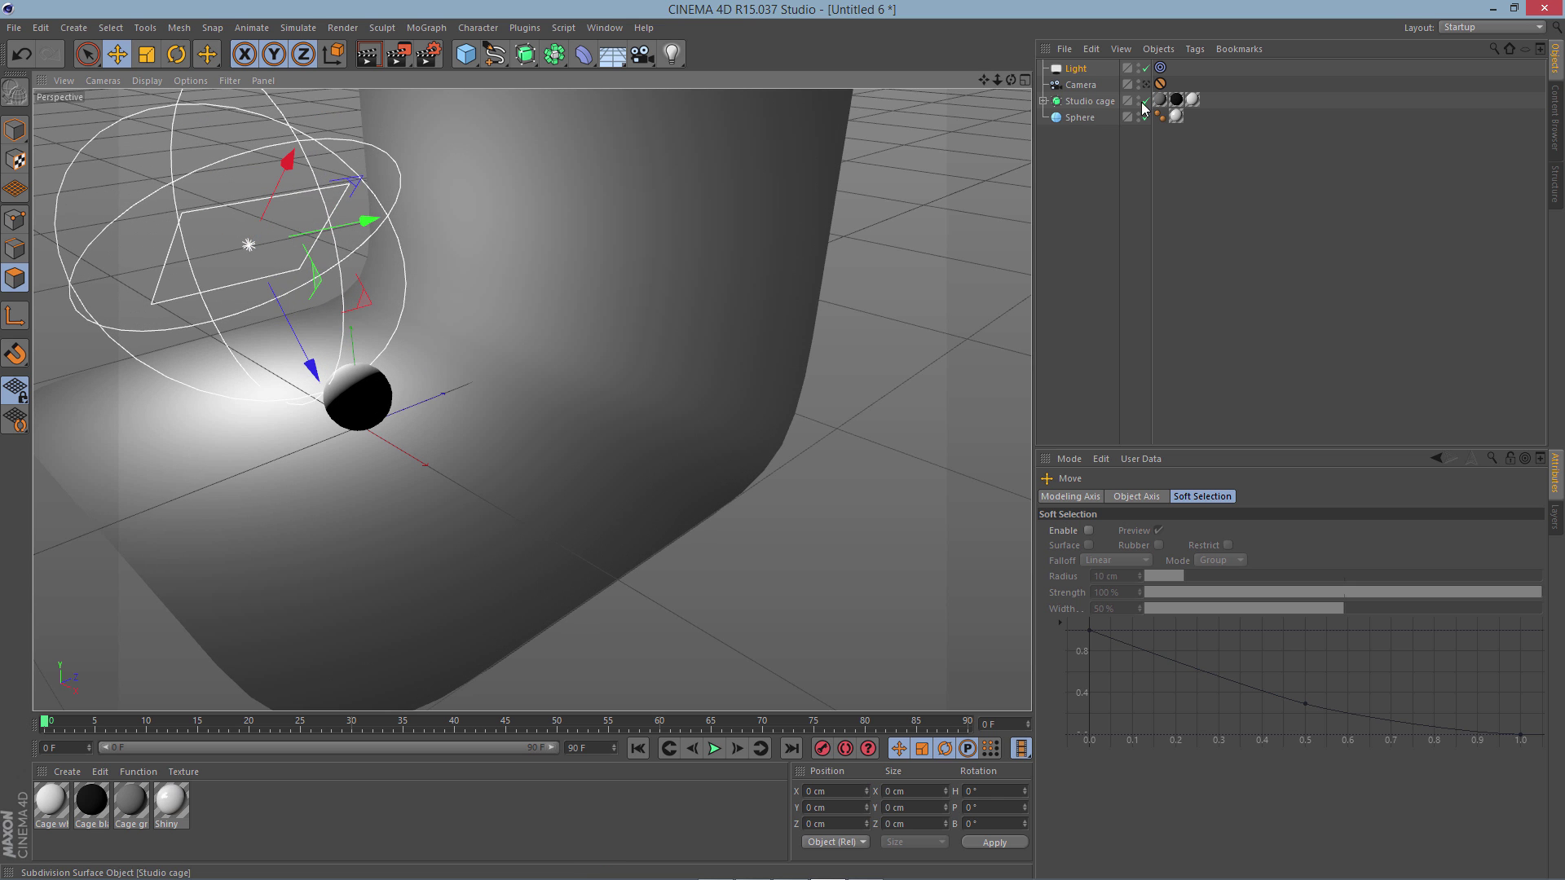
click(1146, 85)
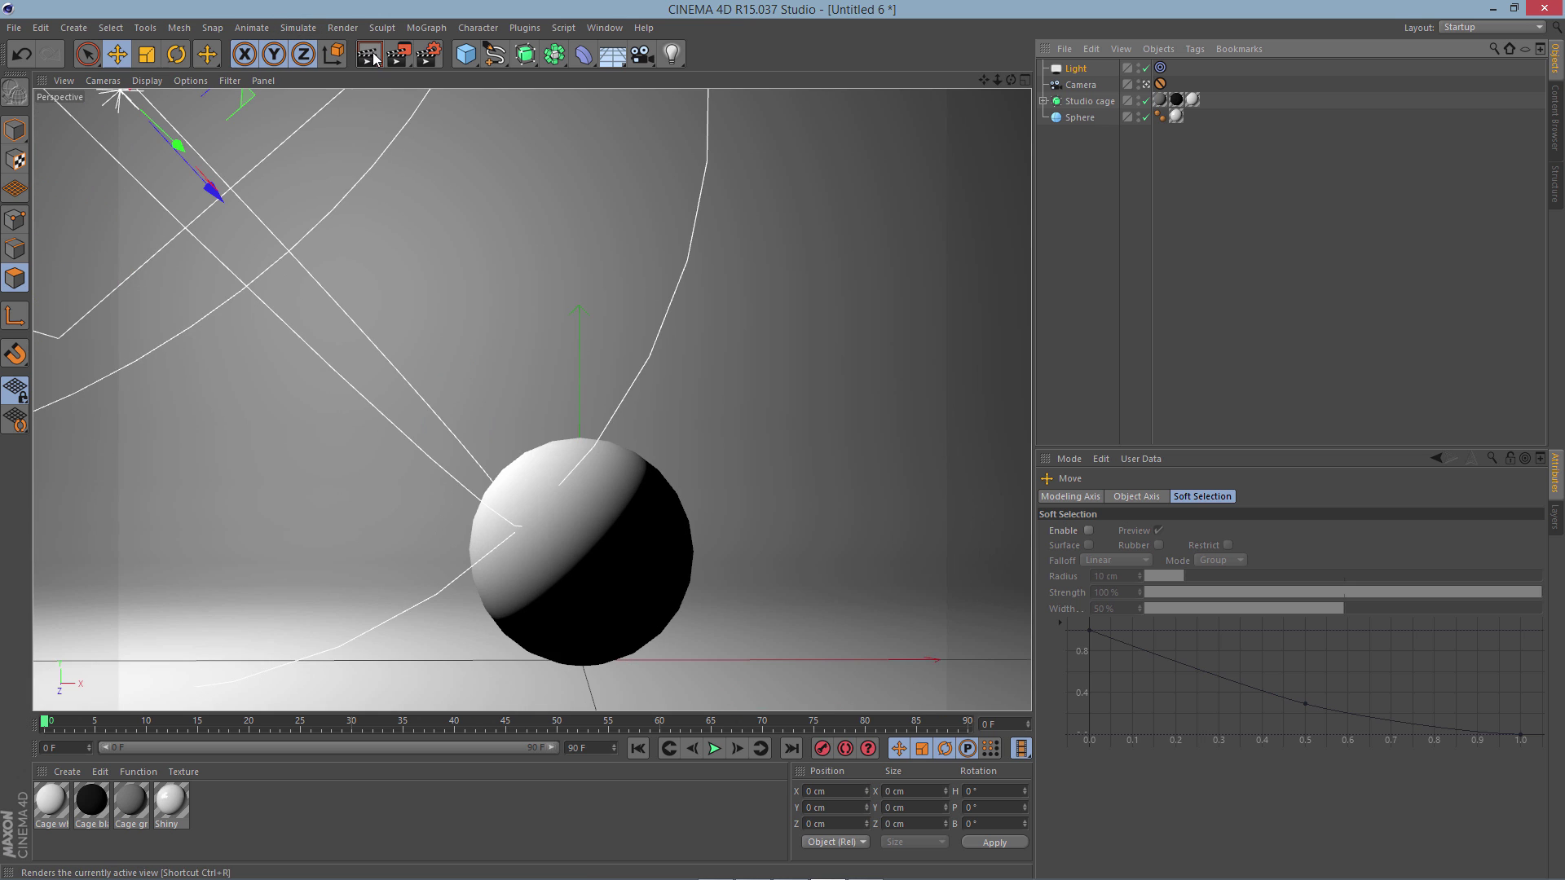
click(371, 55)
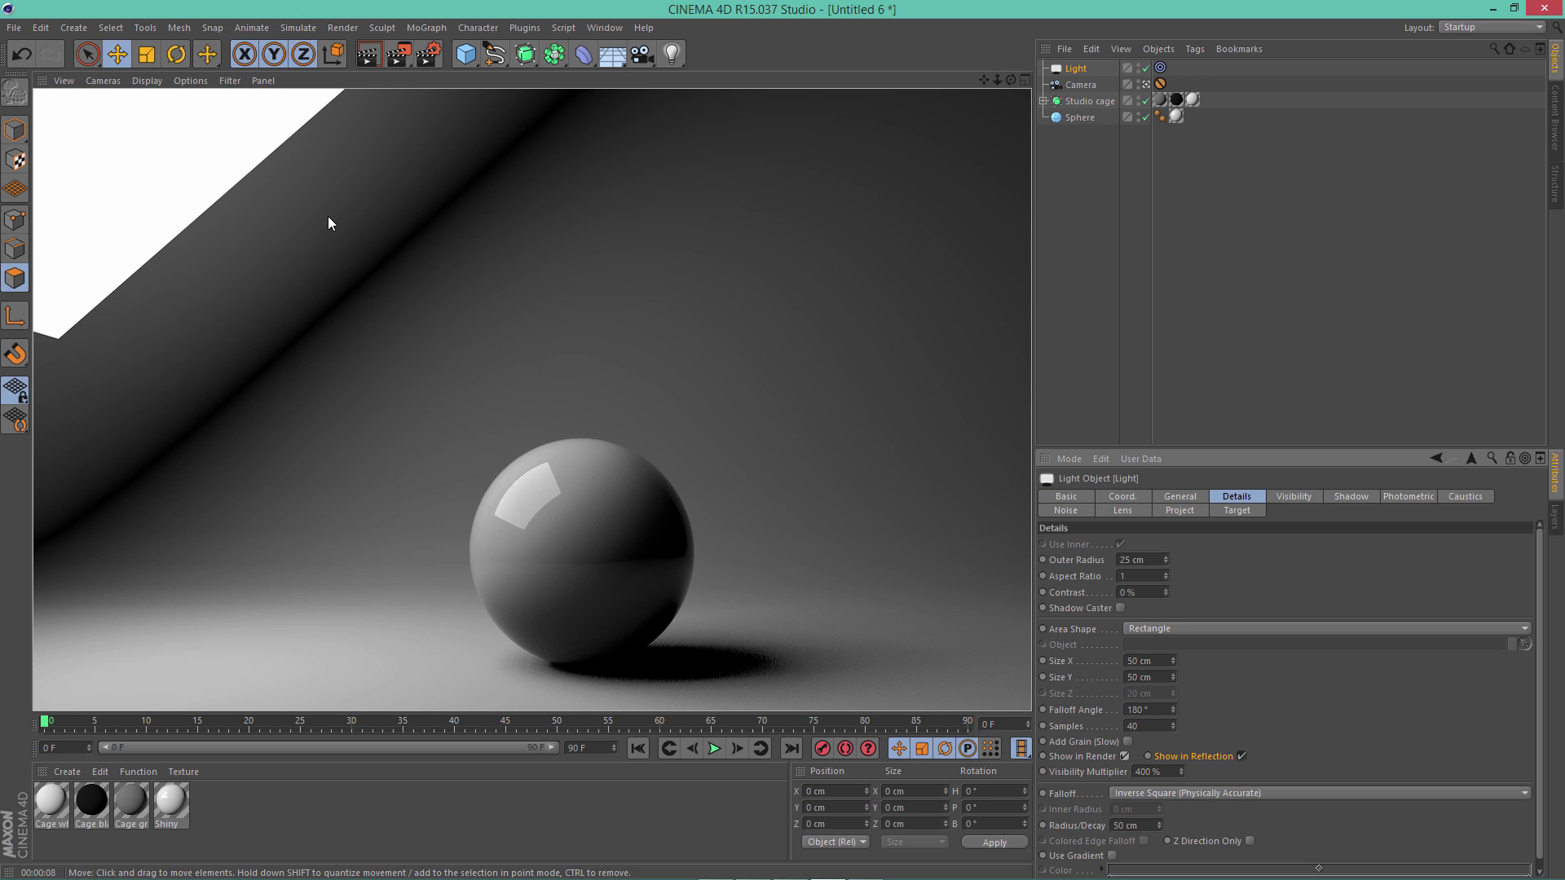